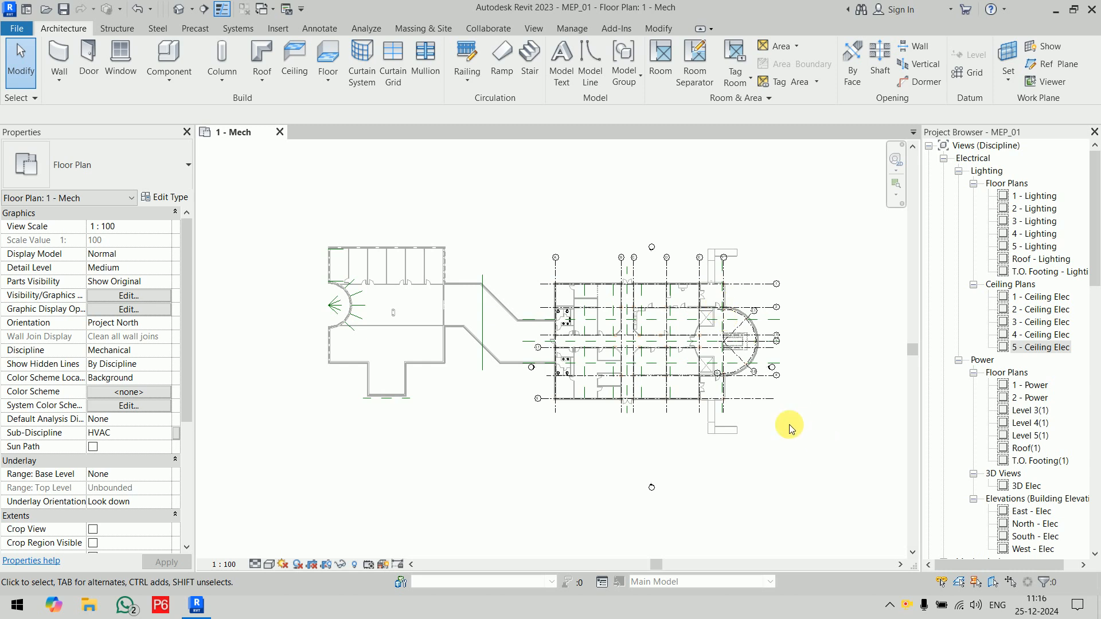
Step: Check the Room Bounding setting in the type properties of the linked Architectural_2023.rvt model
left_click(445, 337)
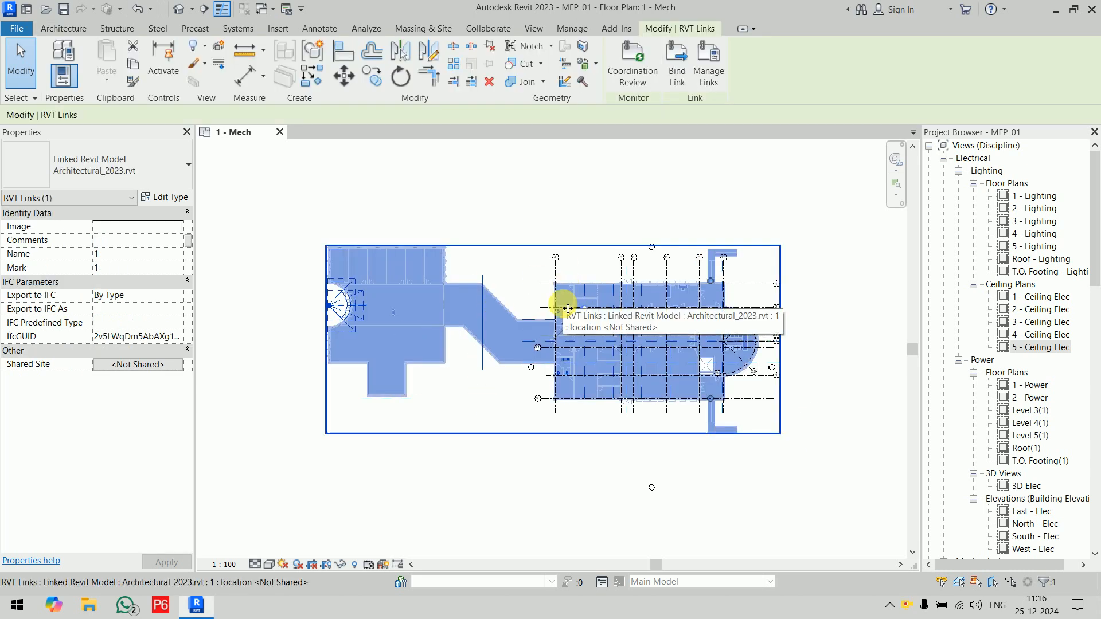
left_click(164, 197)
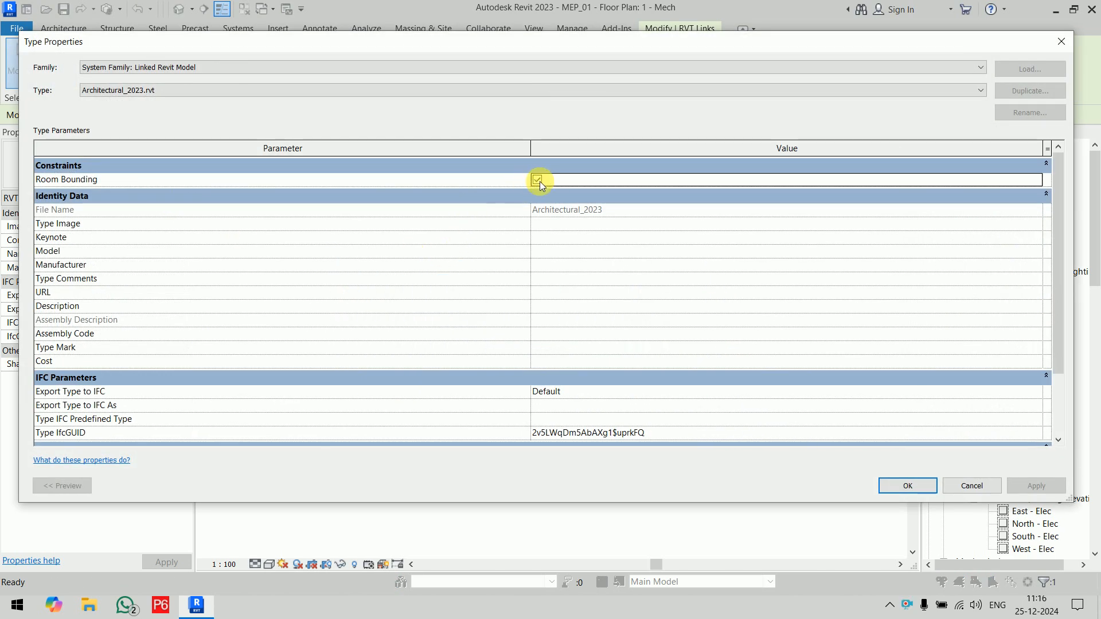
left_click(897, 489)
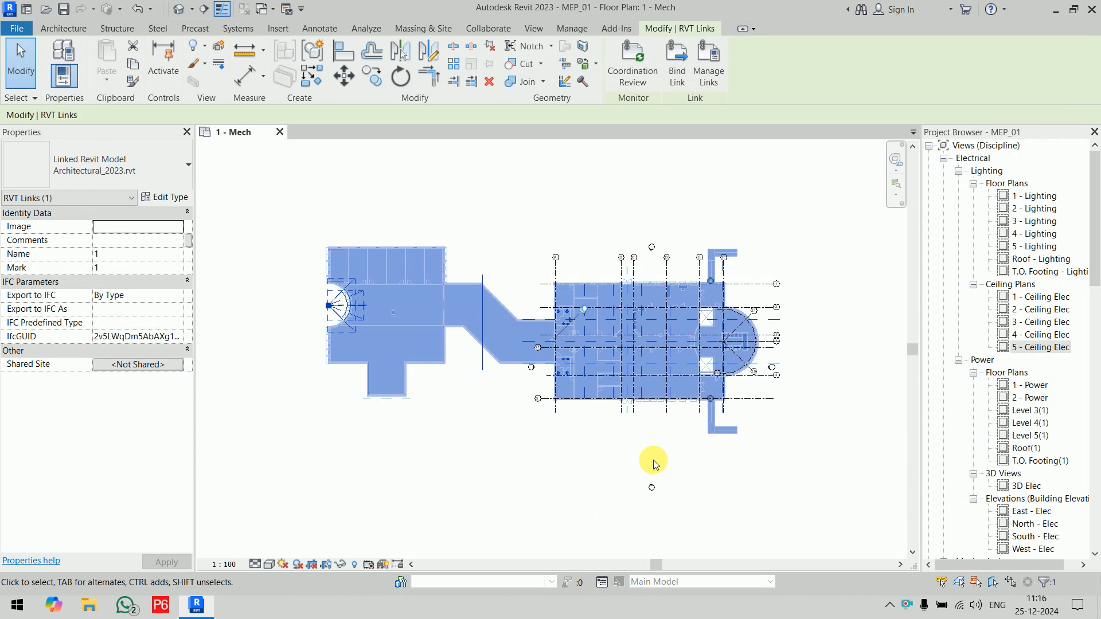
left_click(657, 456)
Step: Try to place a tagged space in the corner room beside grid A, above the toilets
scroll(628, 295, "up", 6)
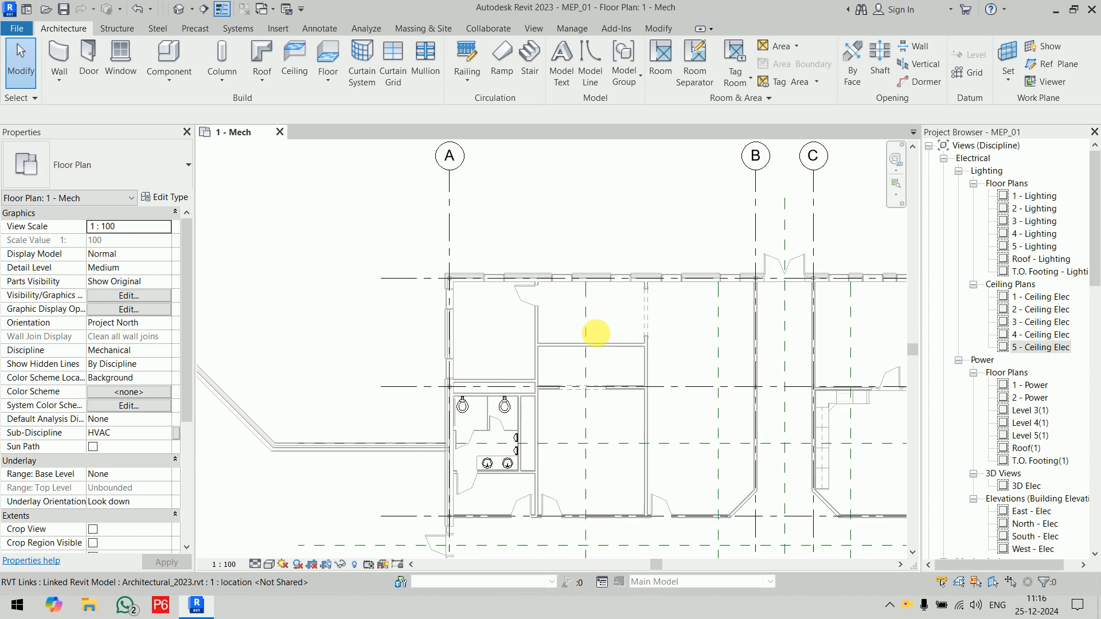
scroll(368, 301, "up", 3)
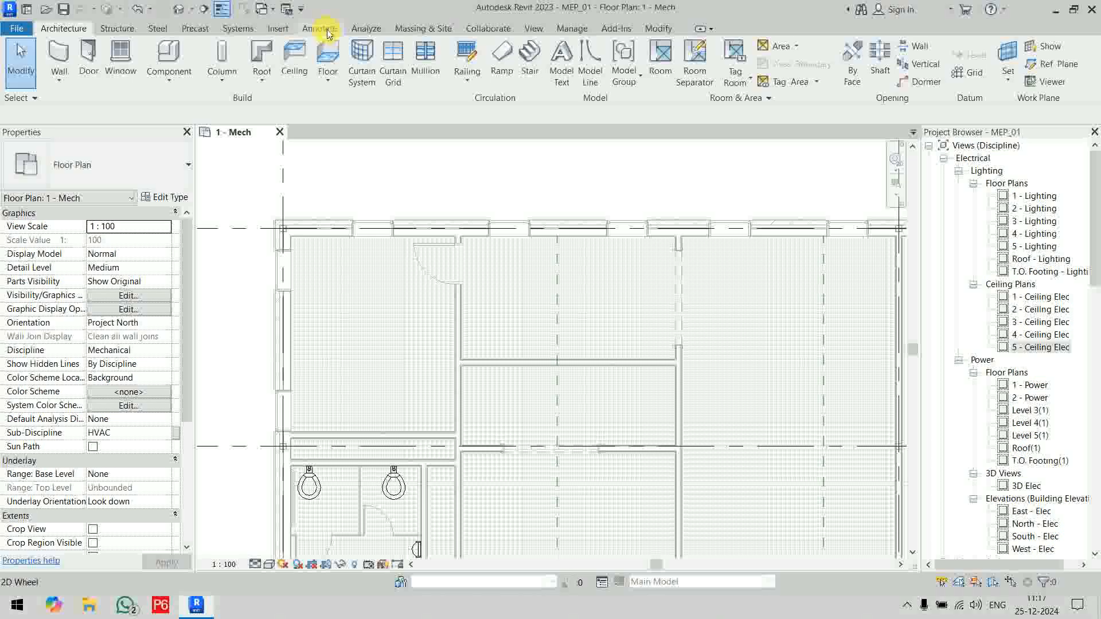
left_click(365, 30)
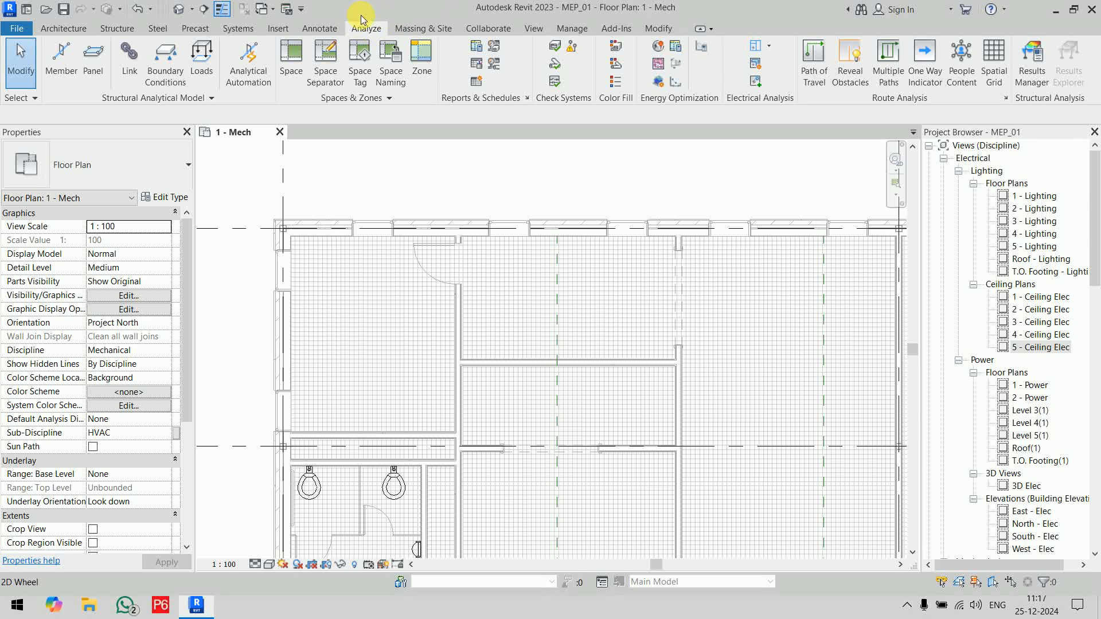
left_click(293, 73)
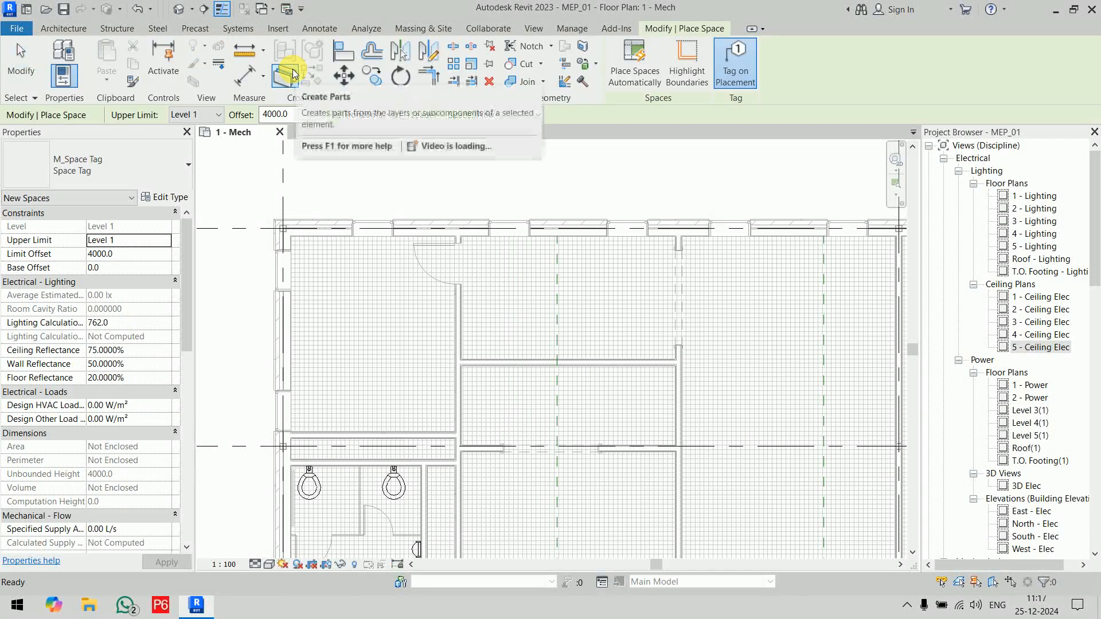
left_click(379, 348)
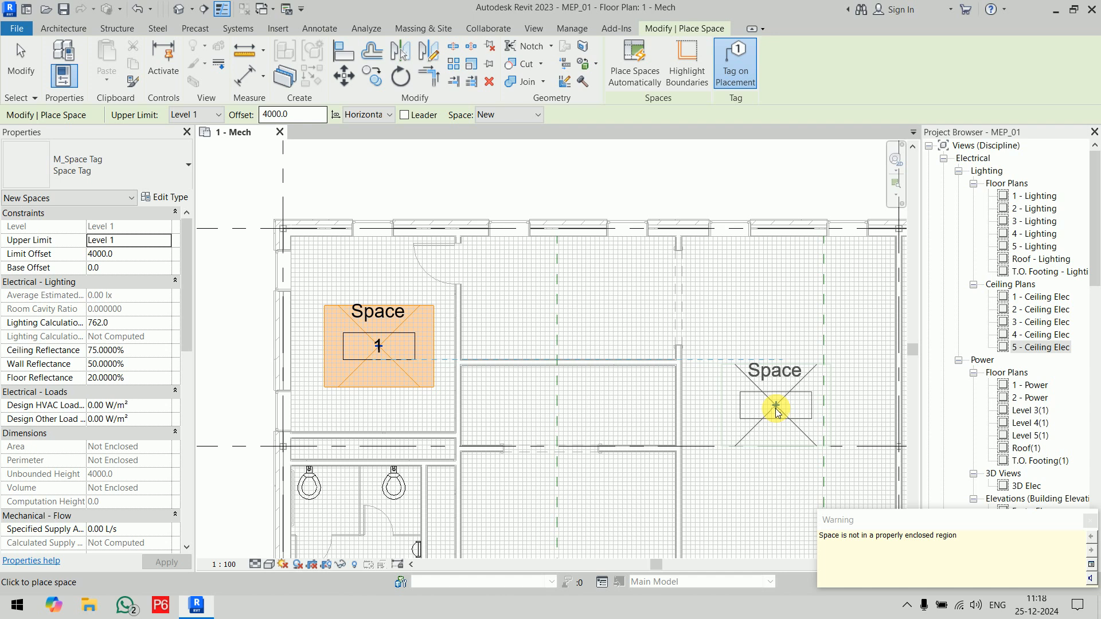
key("Escape")
key("Escape")
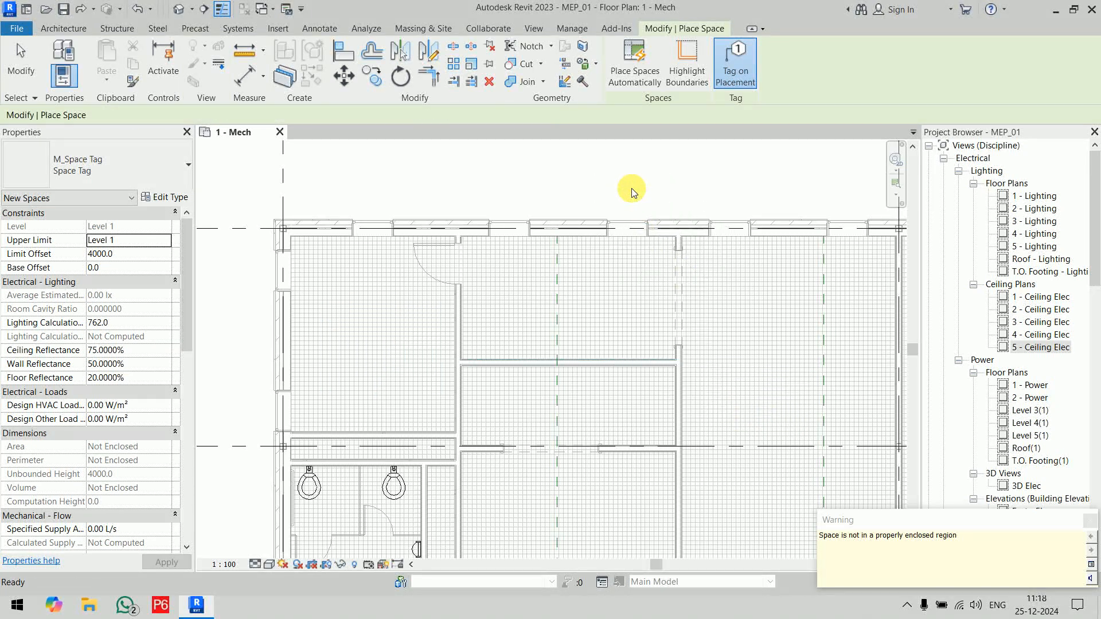
Step: Enable Room Bounding in the type properties of the linked Architectural_2023.rvt model
scroll(621, 247, "down", 5)
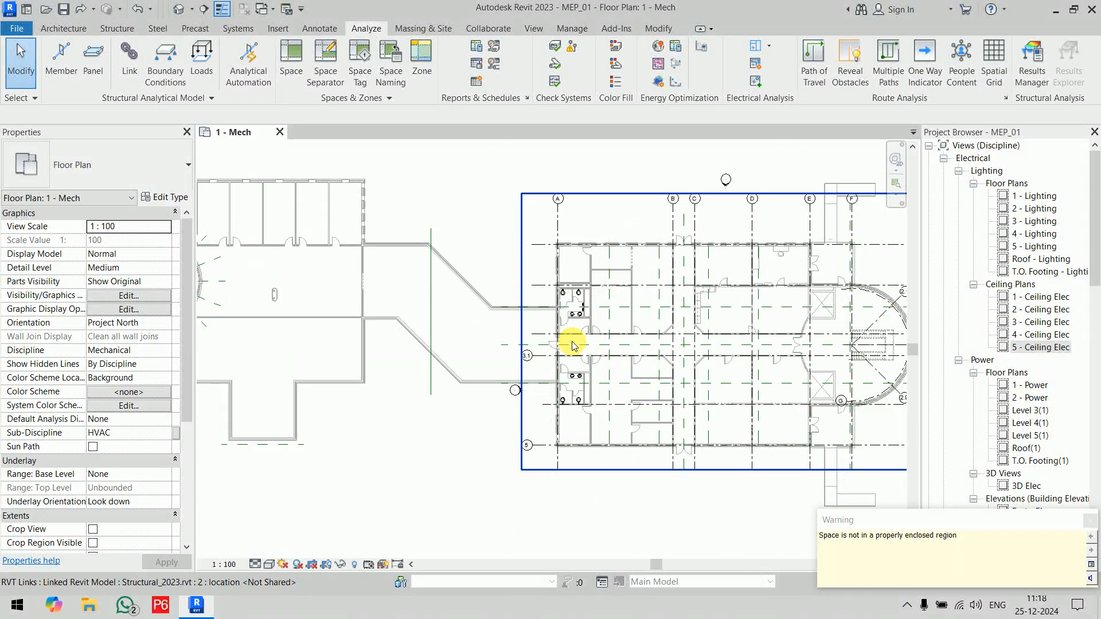
left_click(477, 329)
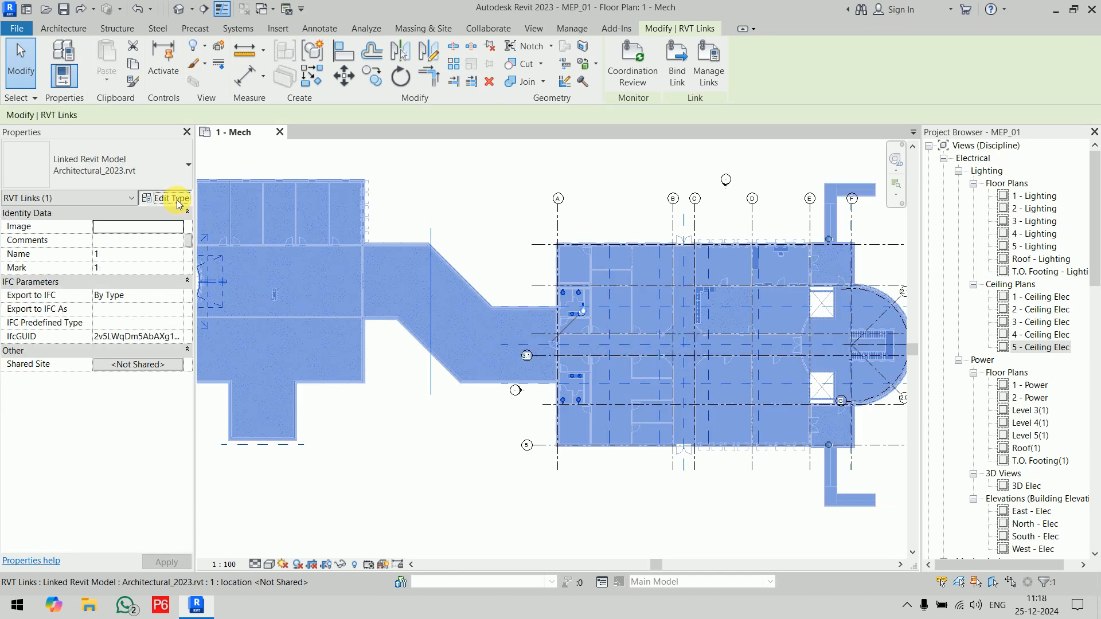
left_click(166, 196)
left_click(537, 179)
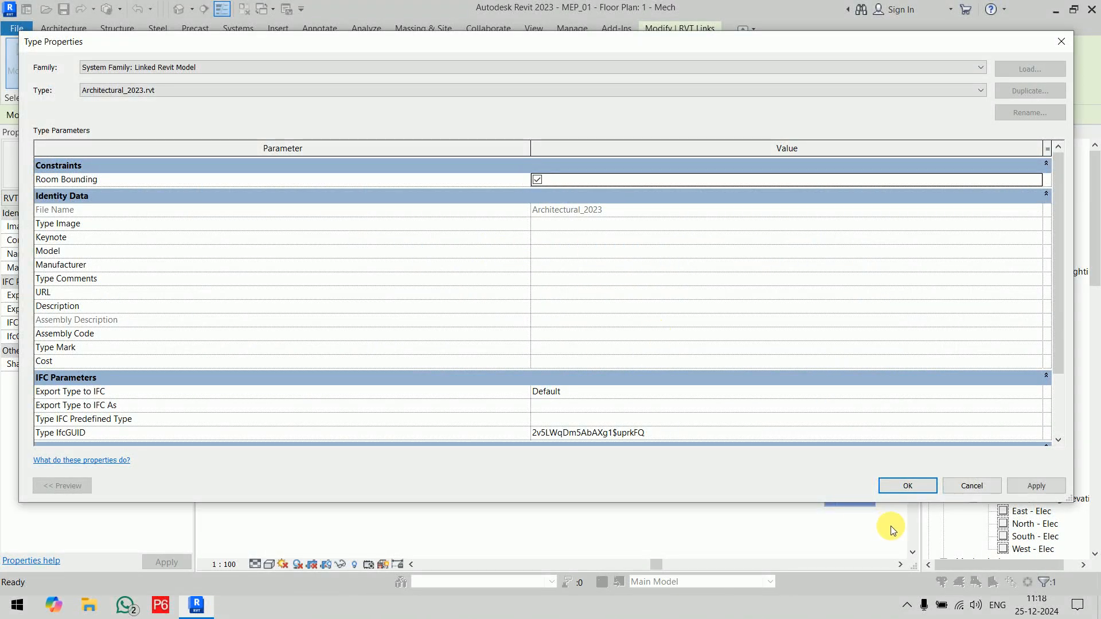
left_click(897, 484)
left_click(561, 511)
Step: Place a tagged space with a 4000 limit offset in the enclosed corner room beside grid A, above the toilets
scroll(602, 299, "up", 5)
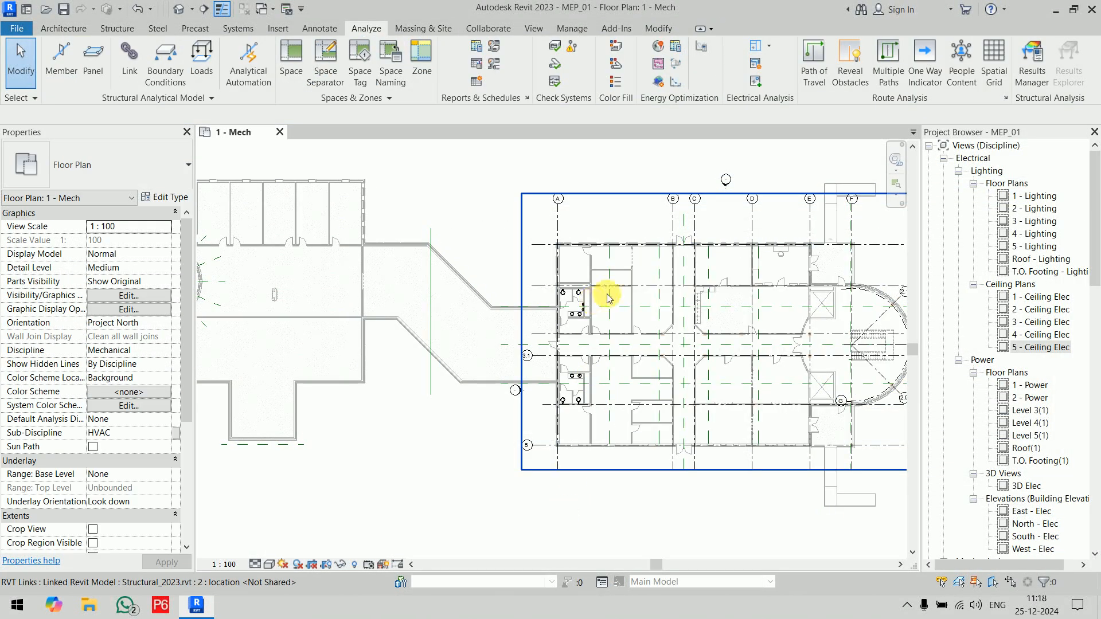
middle_click_drag(627, 281, 585, 426)
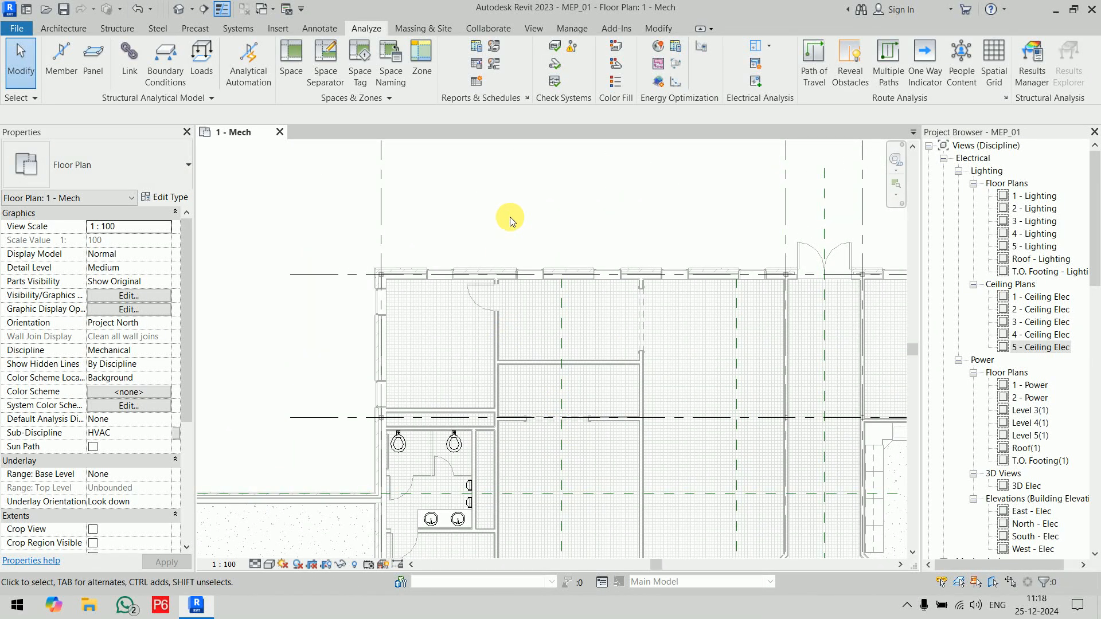
left_click(291, 72)
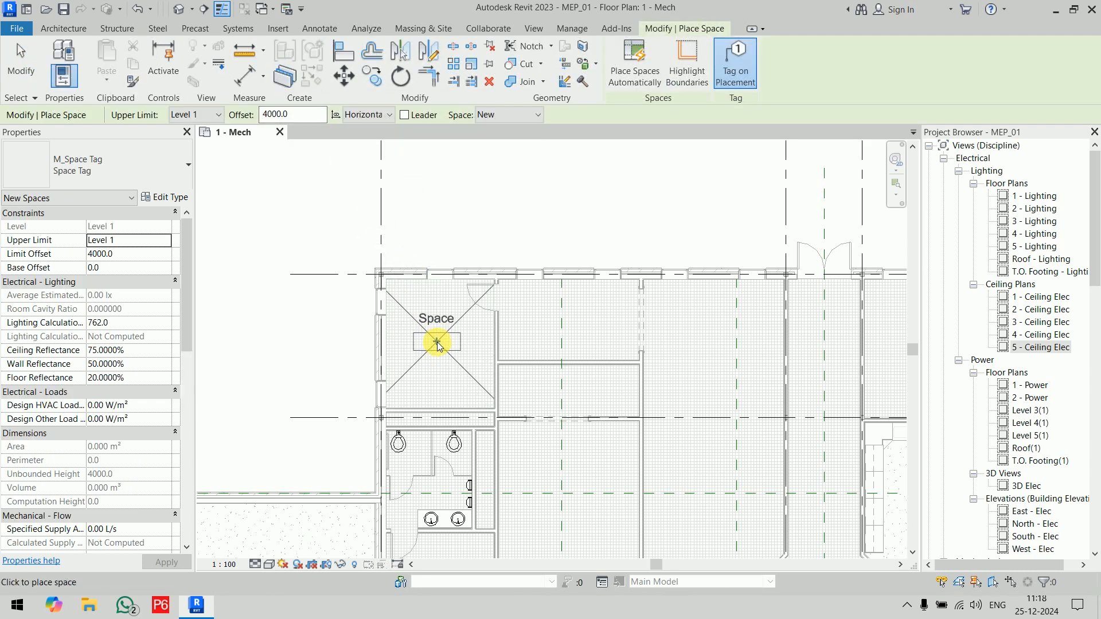
scroll(433, 347, "up", 1)
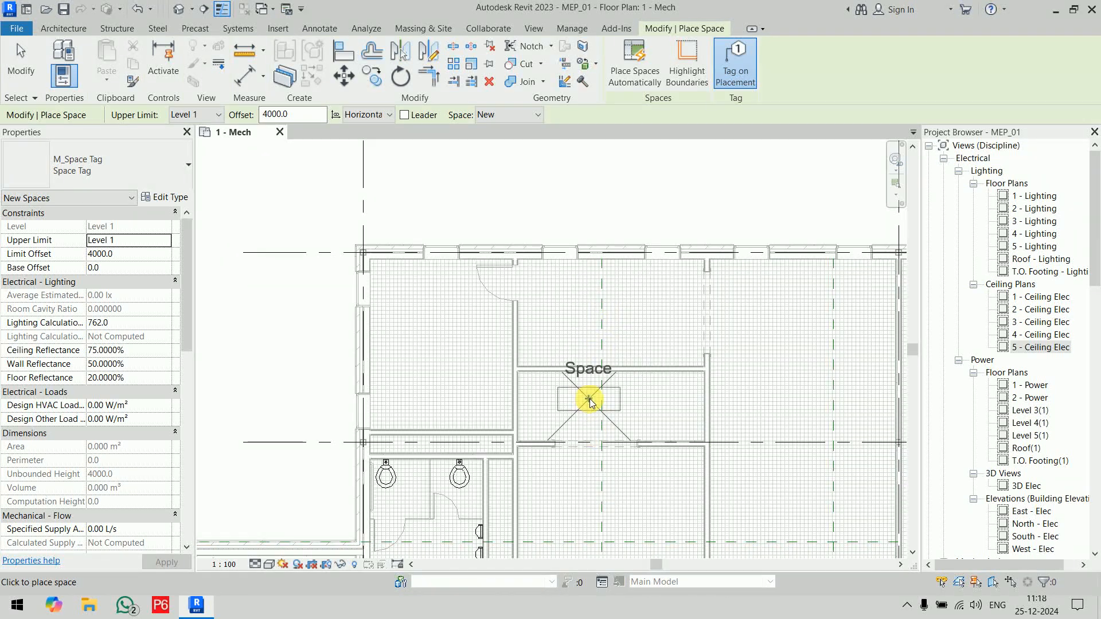
scroll(608, 416, "up", 2)
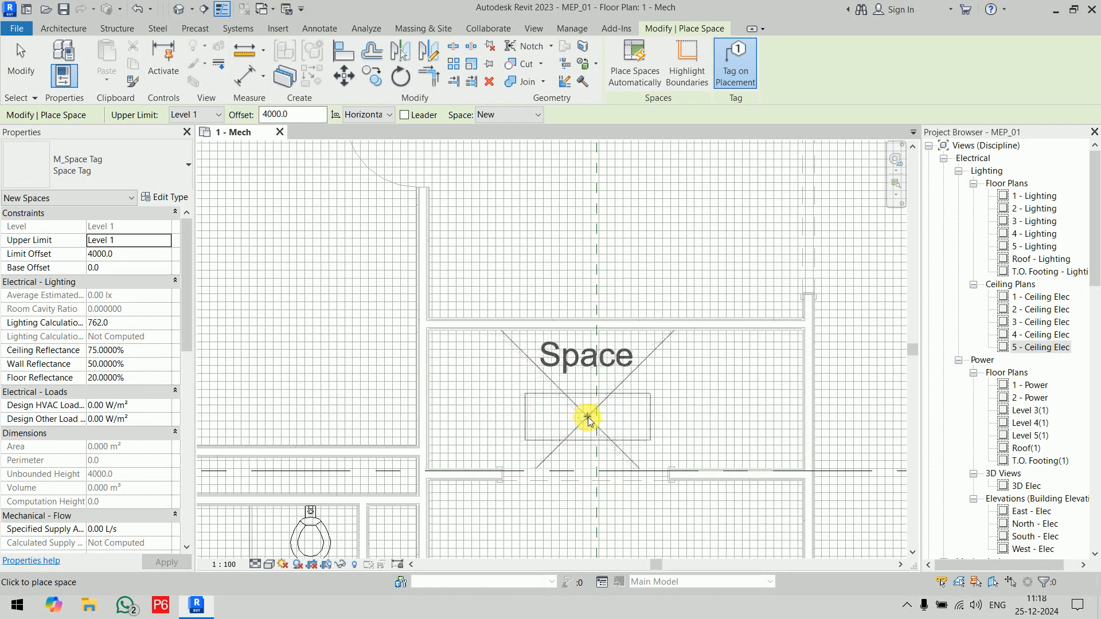
scroll(588, 419, "down", 2)
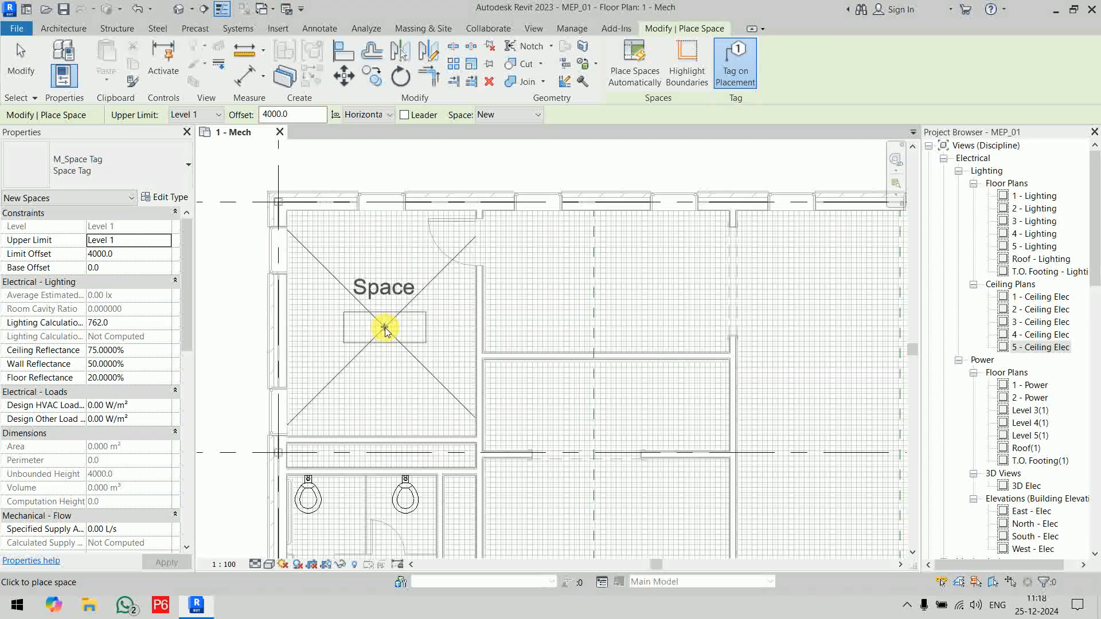
key("Escape")
key("Escape")
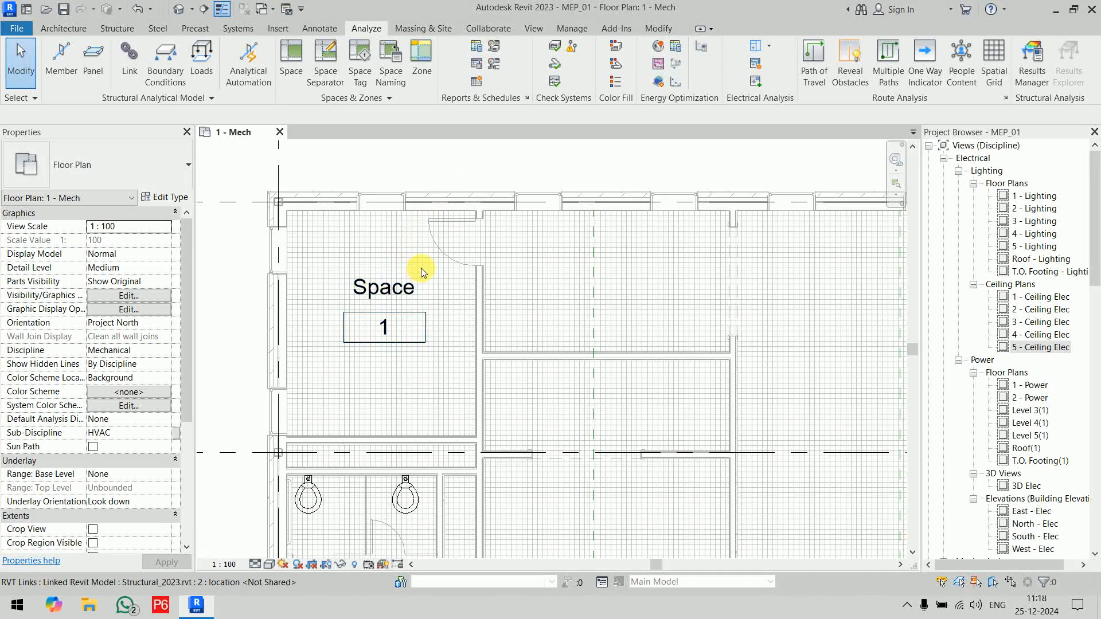
Step: Select the placed space and examine its lighting, load, dimension, airflow, identity and energy analysis properties
left_click(325, 263)
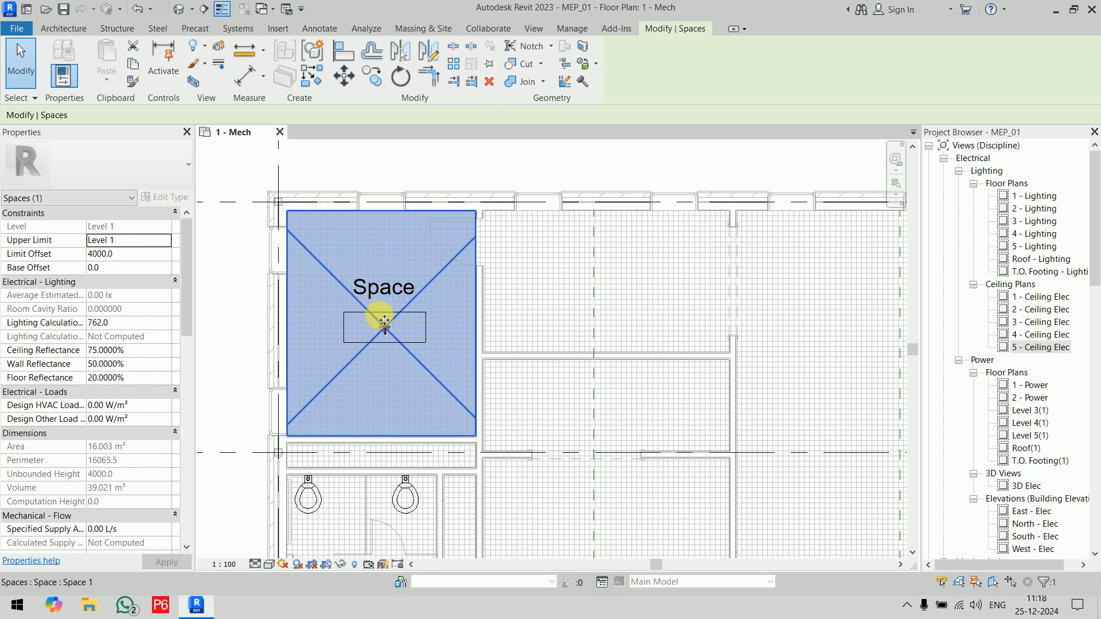
left_click(414, 157)
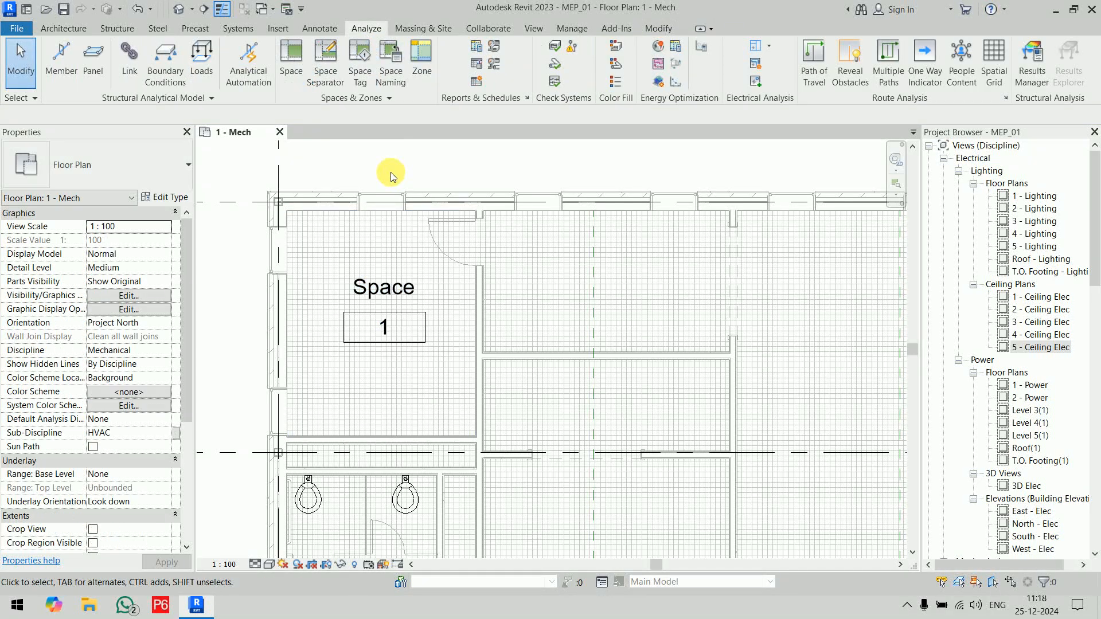
left_click(319, 258)
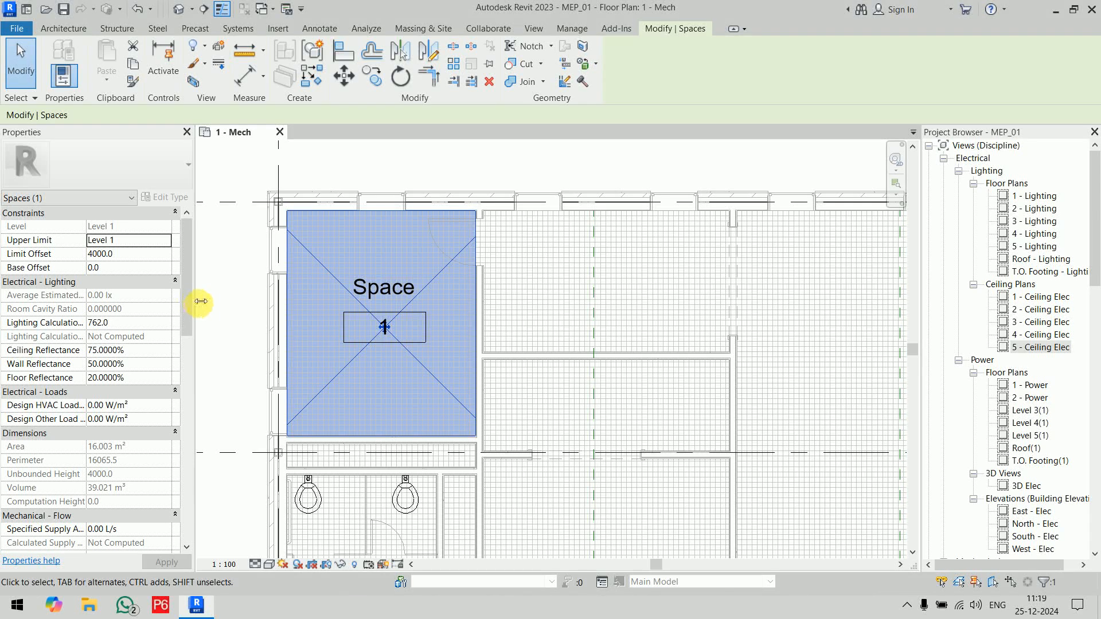
left_click_drag(201, 304, 239, 311)
left_click_drag(113, 295, 141, 308)
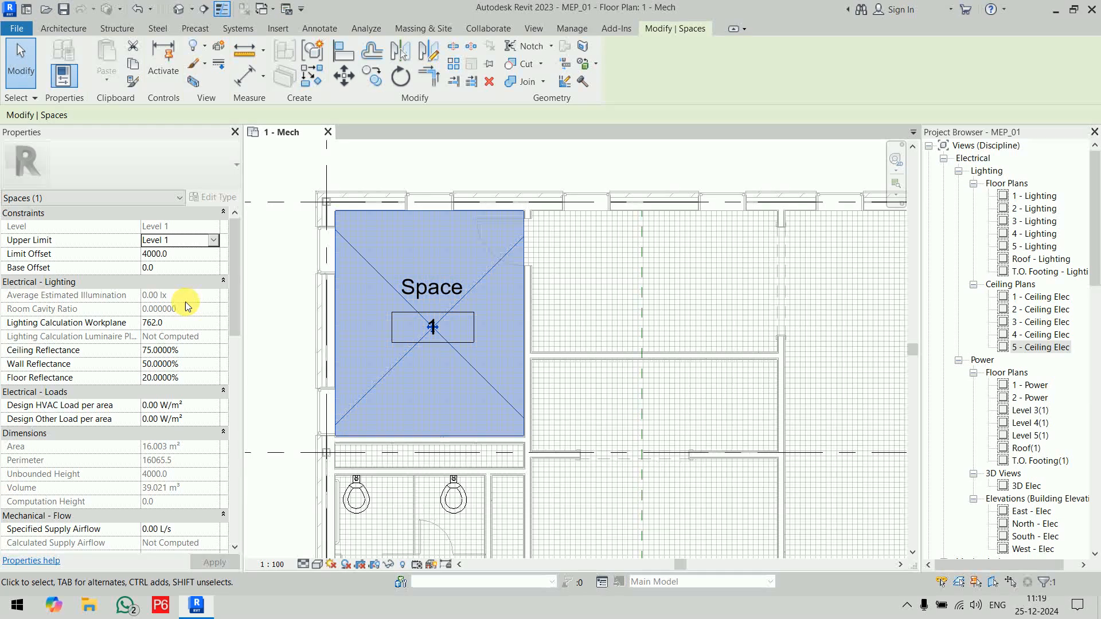
scroll(185, 302, "down", 3)
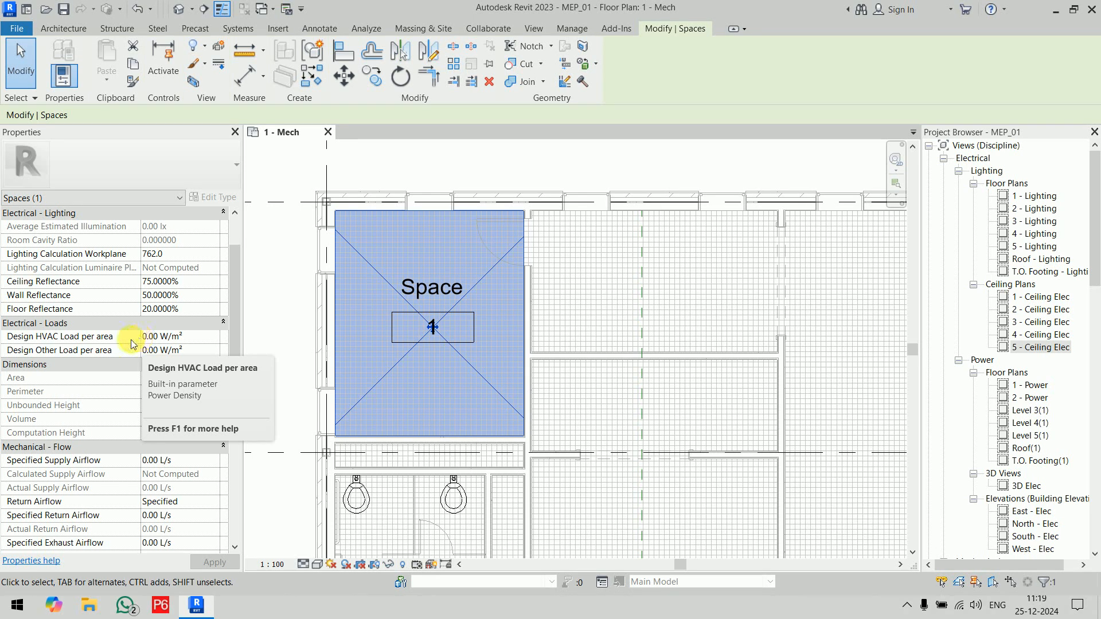
scroll(139, 342, "down", 3)
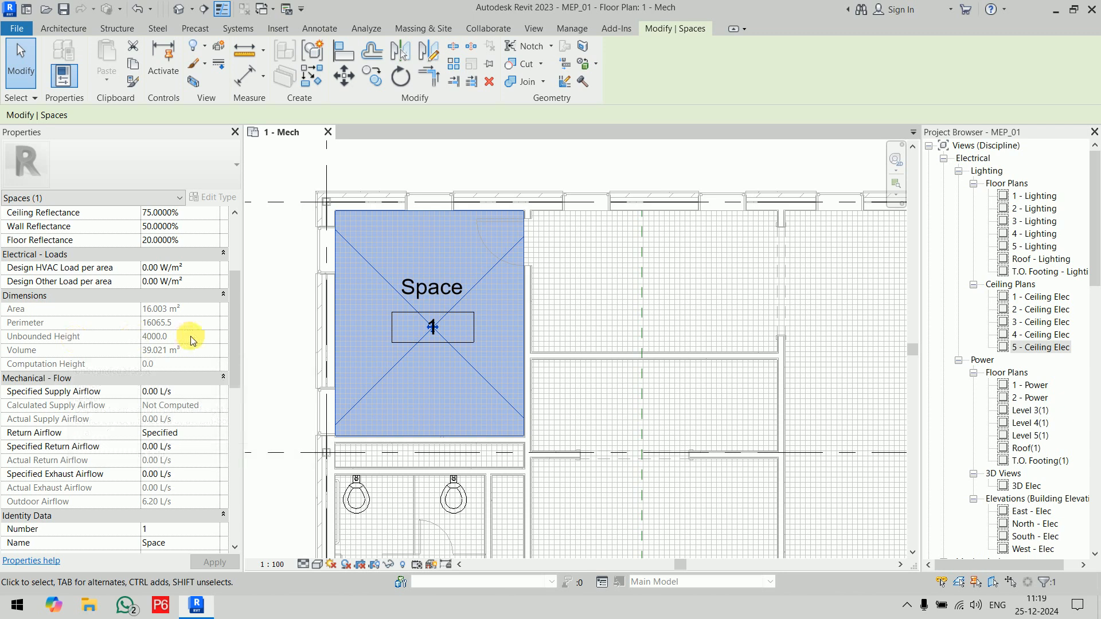
scroll(80, 365, "down", 2)
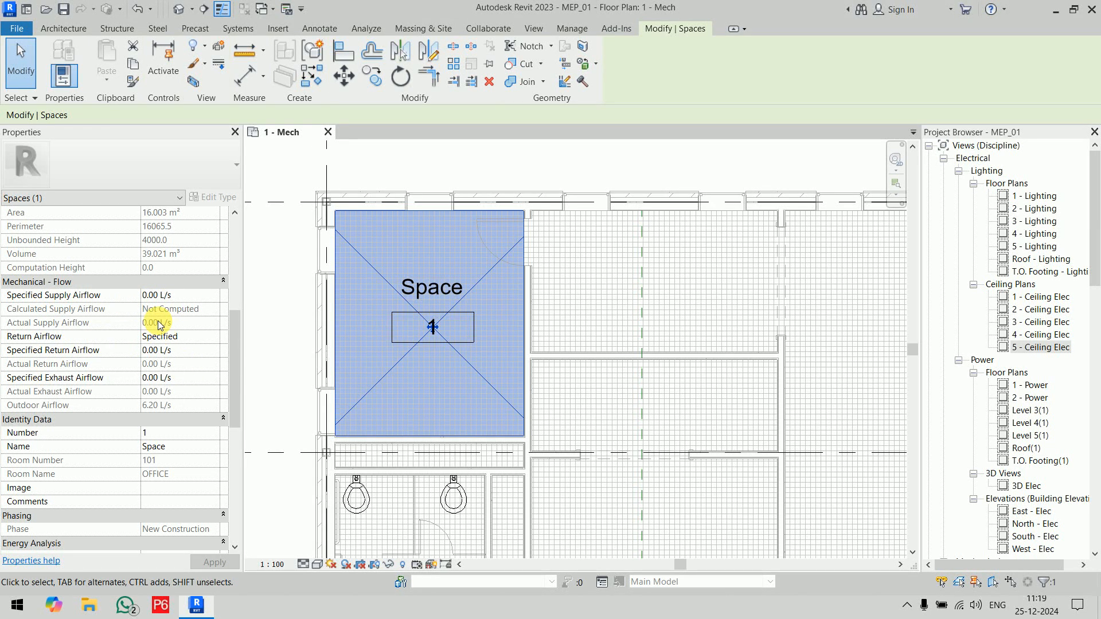
scroll(155, 325, "down", 4)
scroll(95, 312, "up", 1)
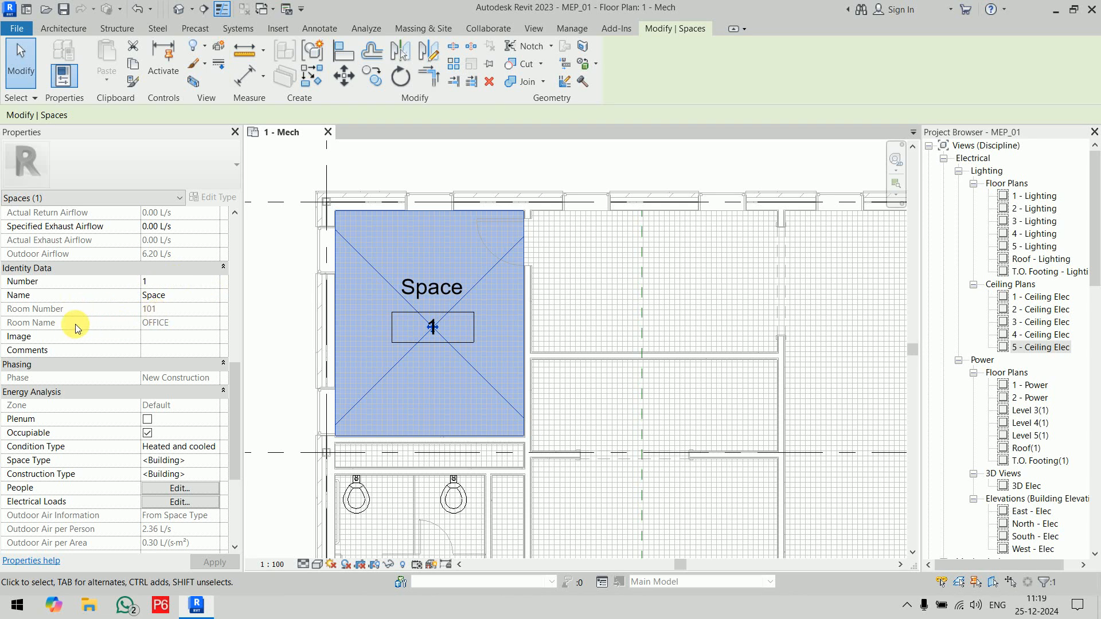
left_click(262, 315)
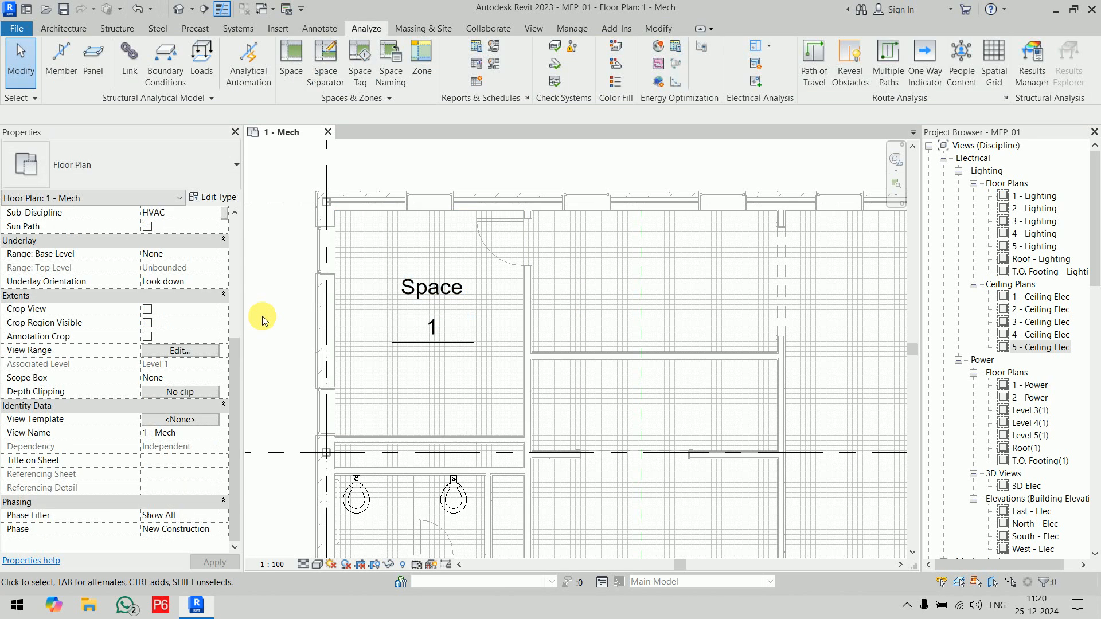
Step: Review the space's Room Number and Room Name in its identity data, and clear the selection
left_click(64, 29)
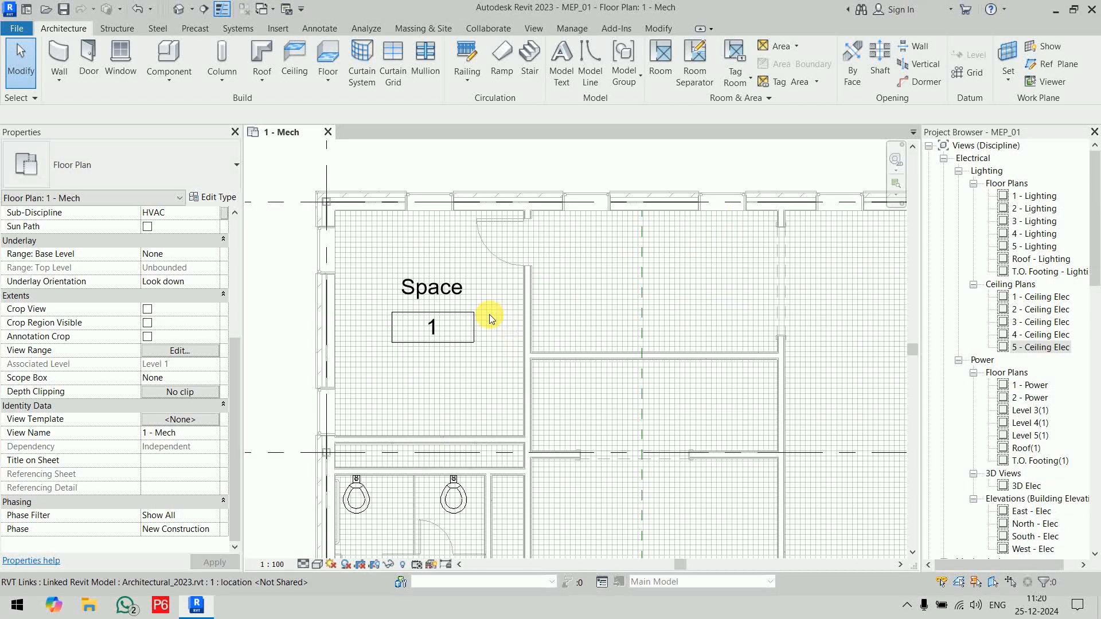
left_click(507, 259)
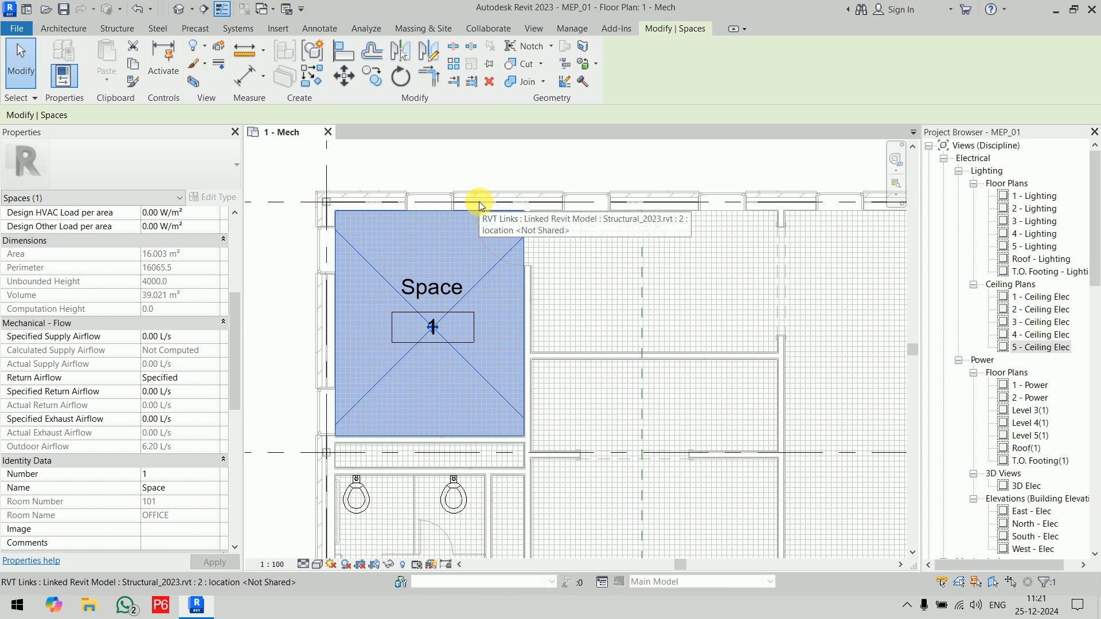
left_click(493, 156)
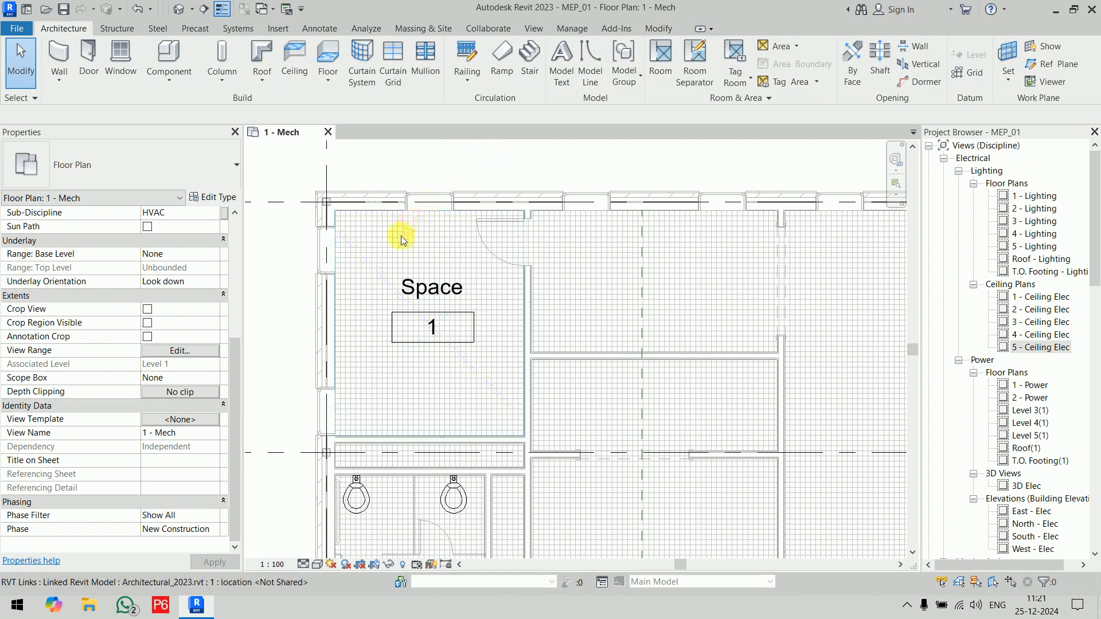
left_click(372, 265)
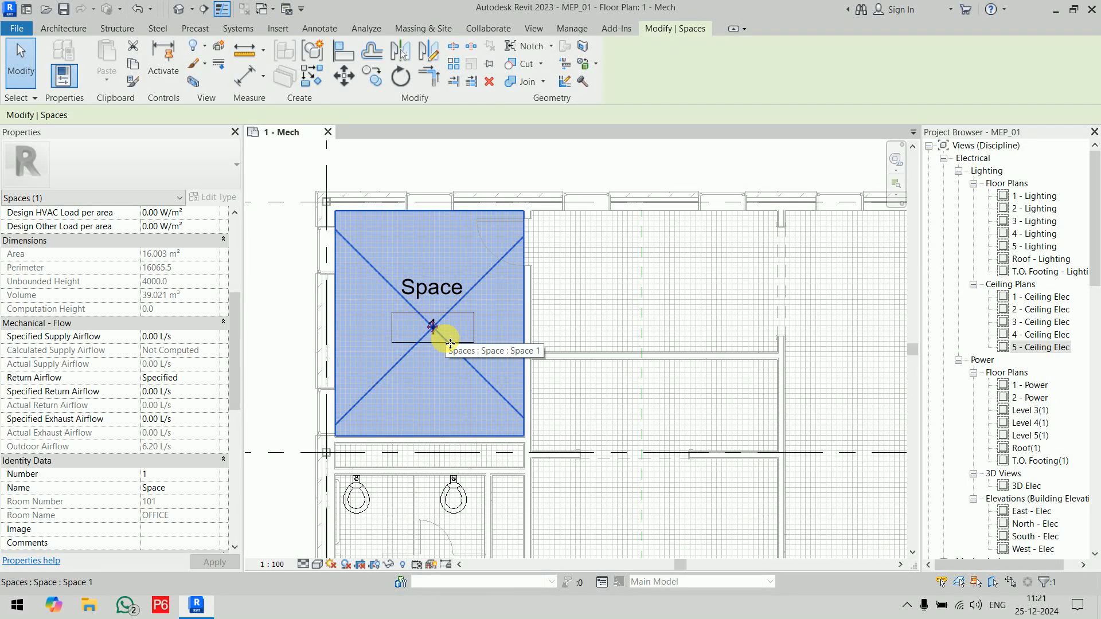
scroll(132, 424, "down", 4)
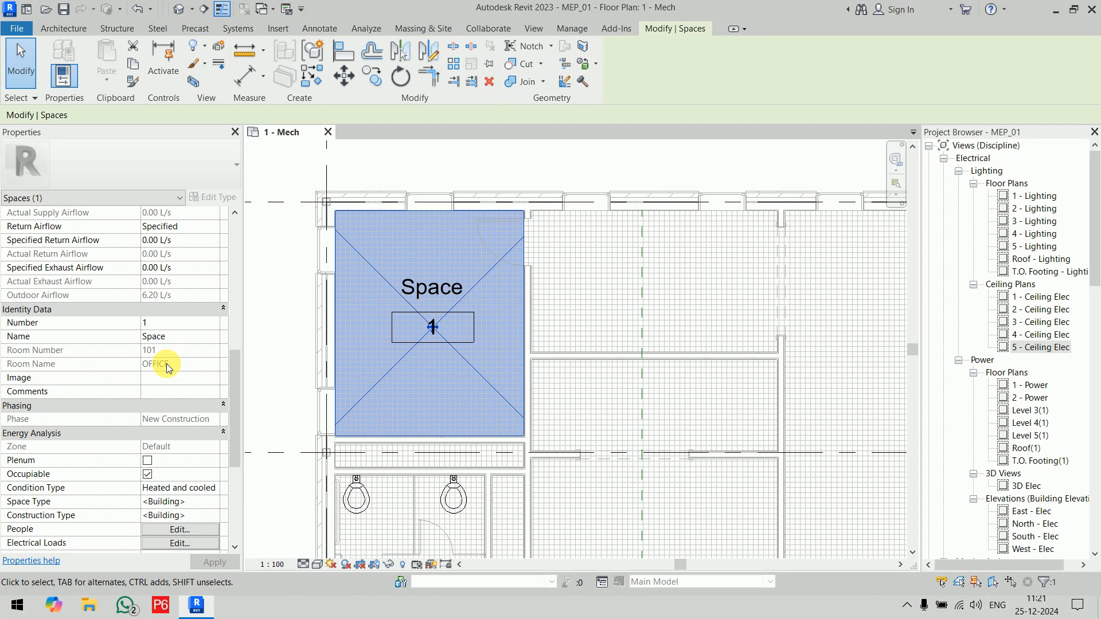
left_click(281, 299)
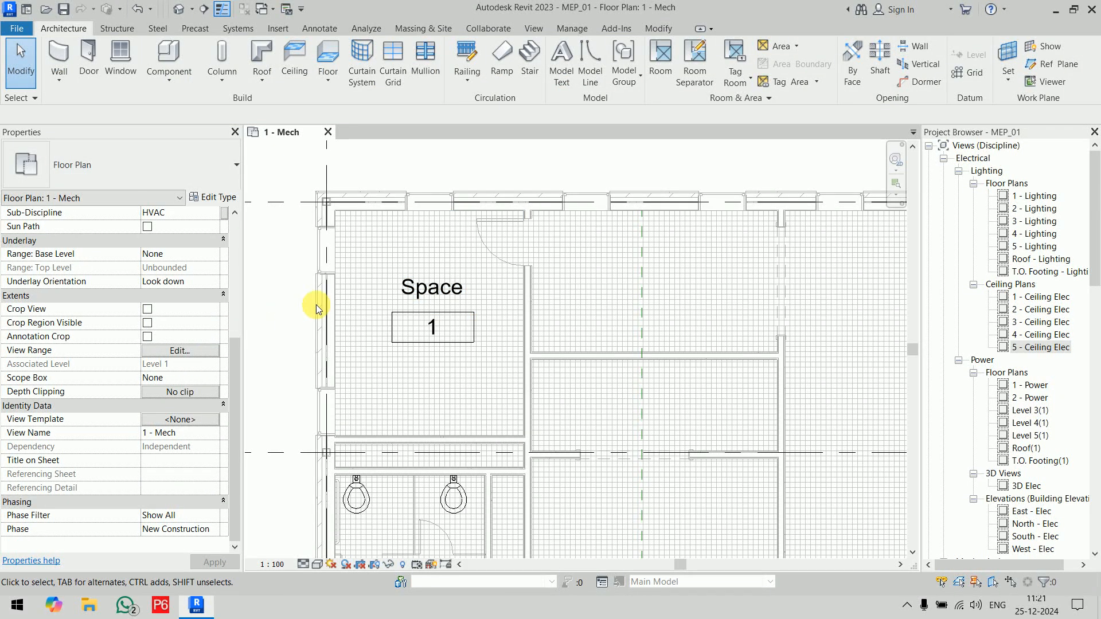
scroll(425, 296, "down", 5)
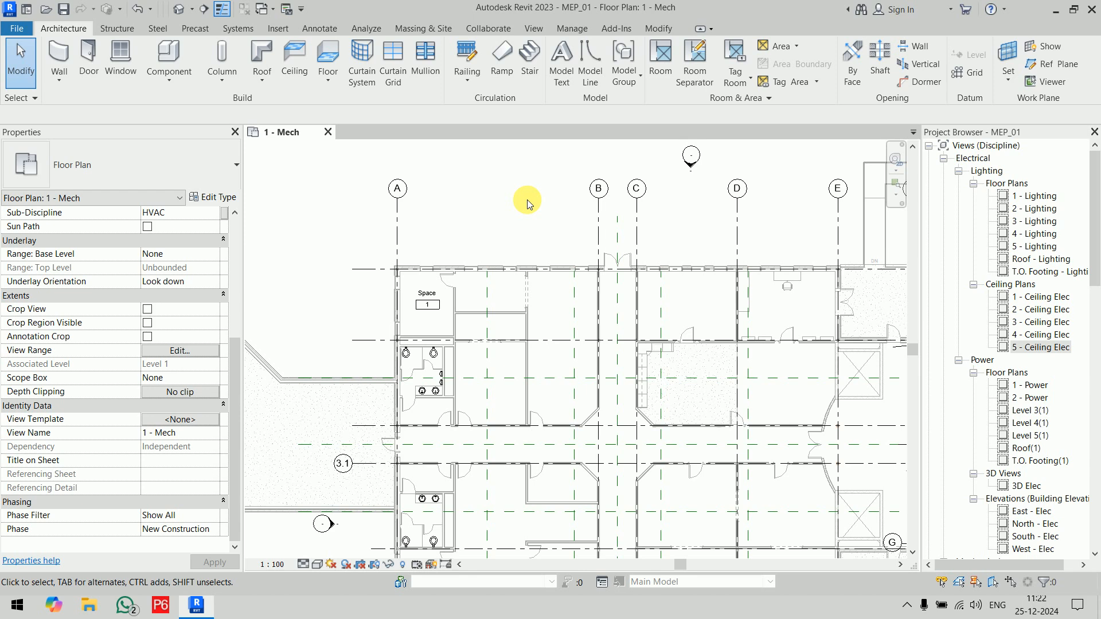
Step: Select the tagged corner space, compare its number and name with the linked room's values, check its energy analysis data, and clear the selection
scroll(423, 294, "up", 5)
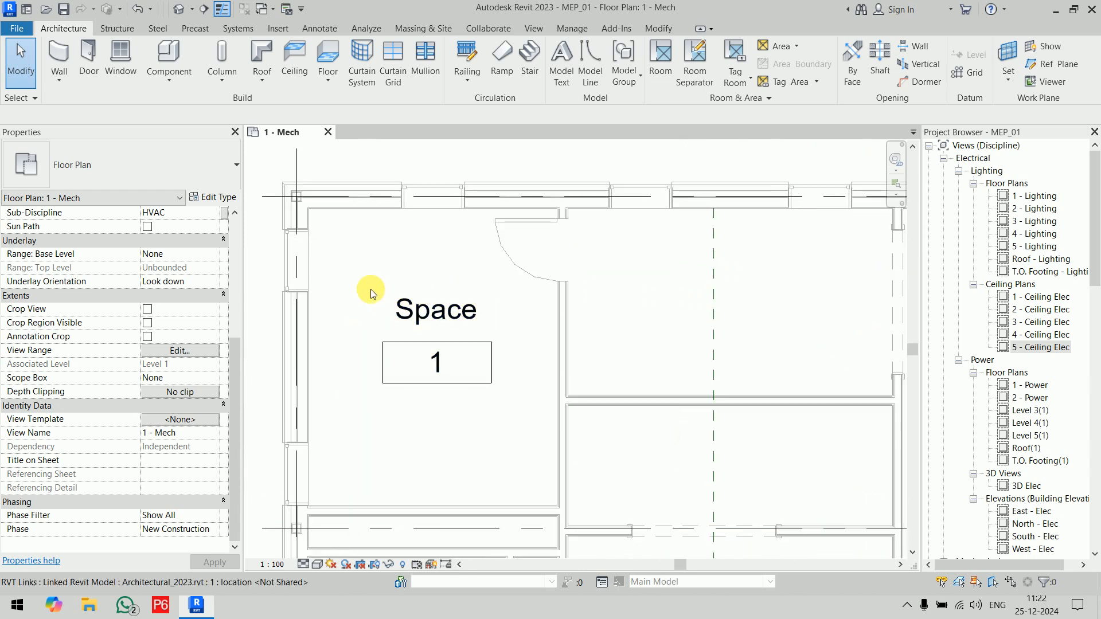
left_click(359, 287)
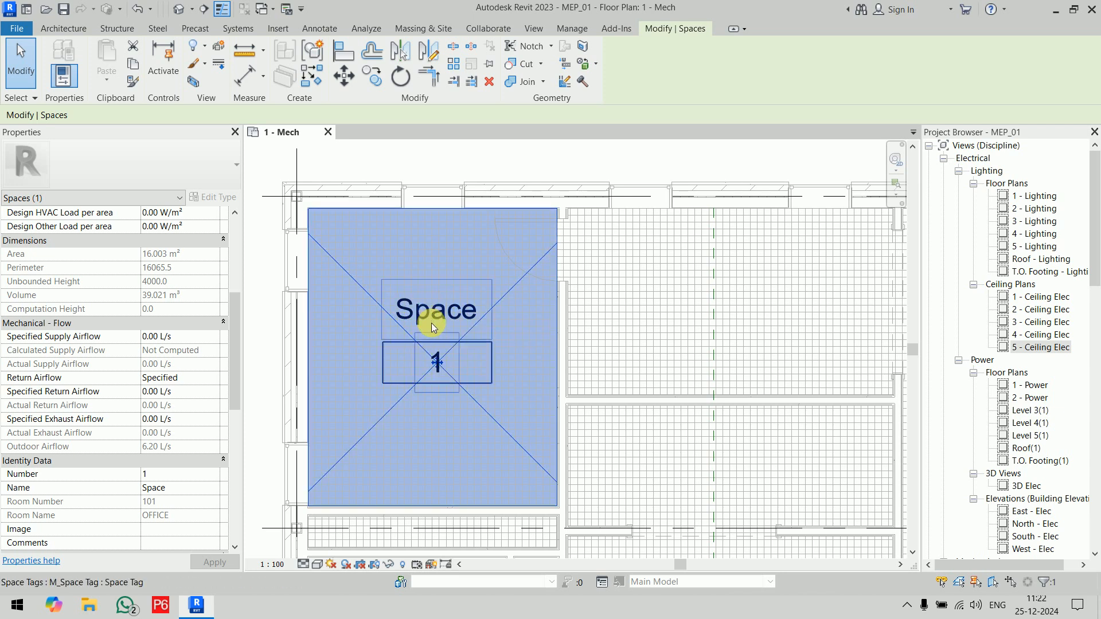
left_click_drag(238, 329, 243, 370)
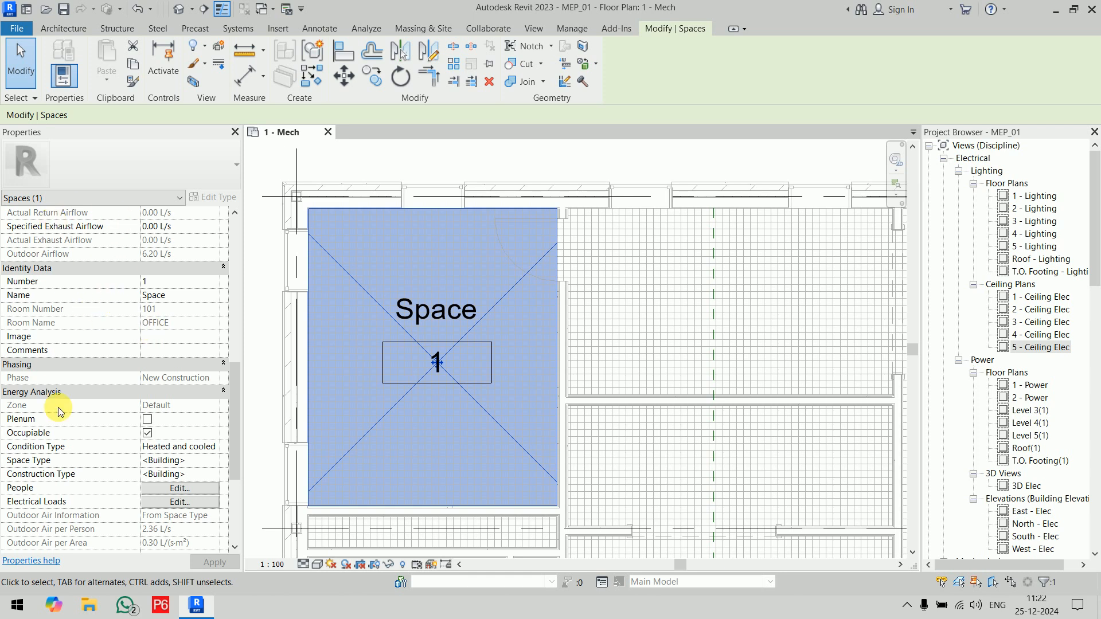
scroll(83, 329, "up", 3)
scroll(83, 329, "up", 5)
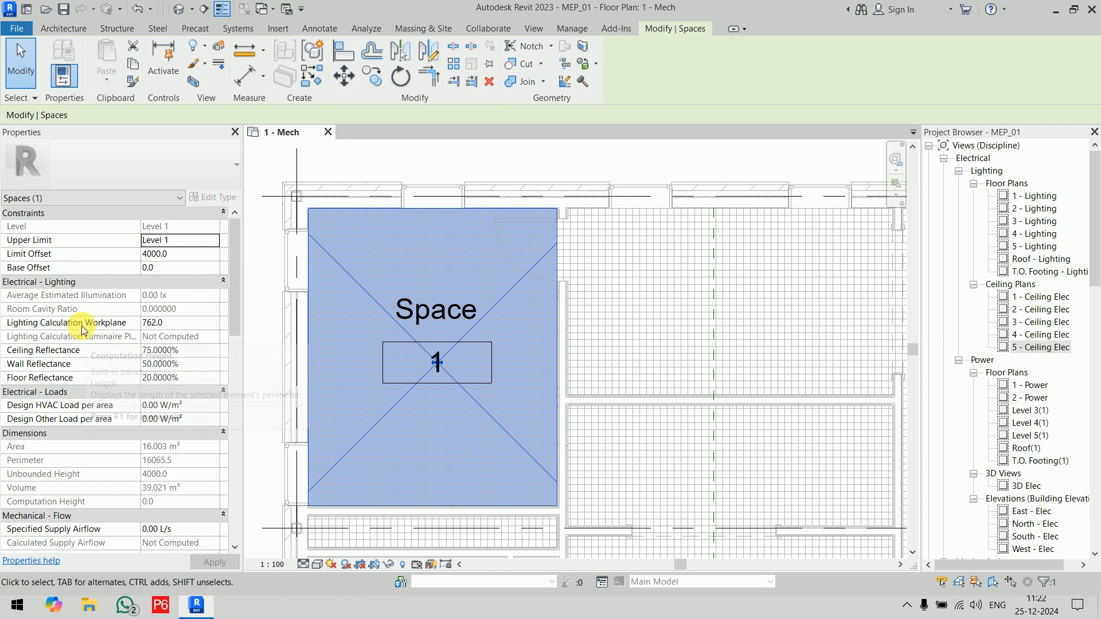
left_click(265, 163)
left_click(743, 281)
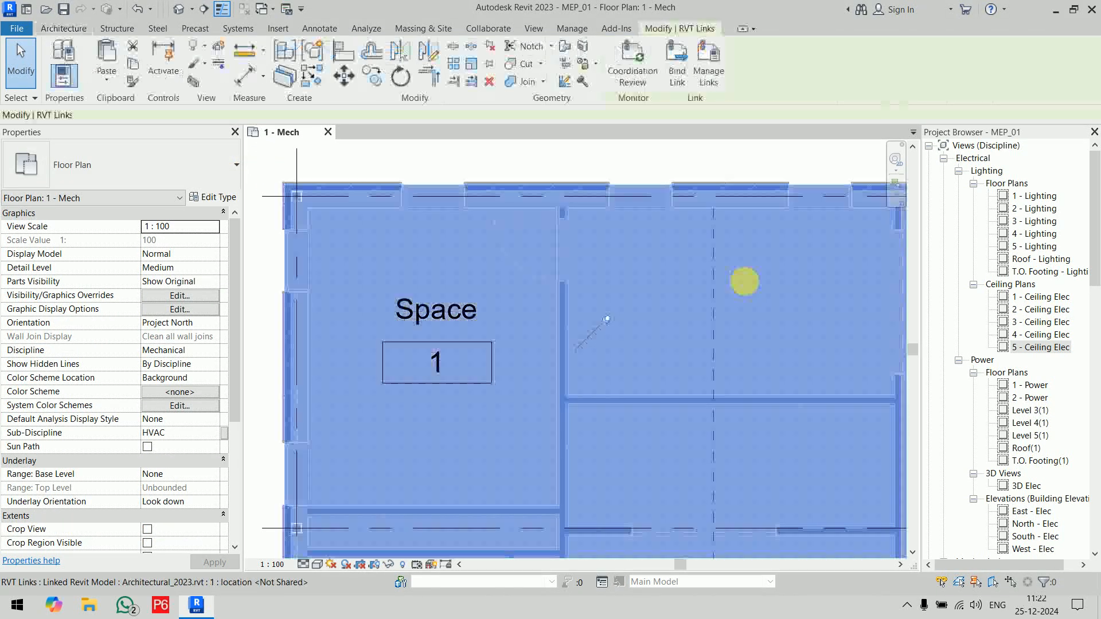
left_click(666, 156)
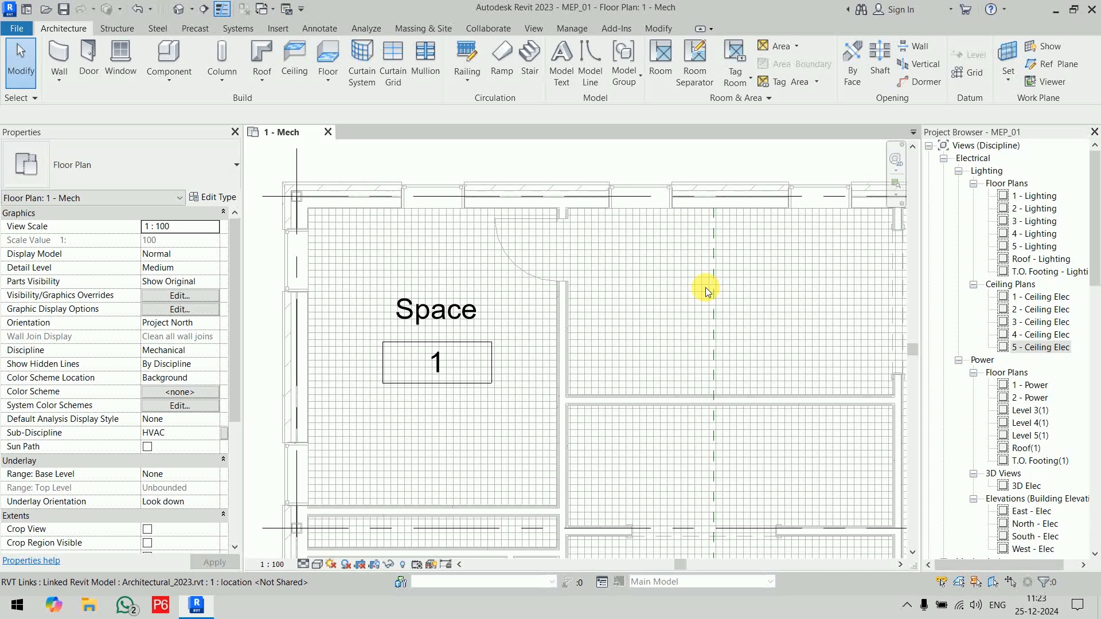
Step: Place an untagged space with a 4000 offset in the room adjoining the tagged corner space, and turn Tag on Placement back on
left_click(358, 29)
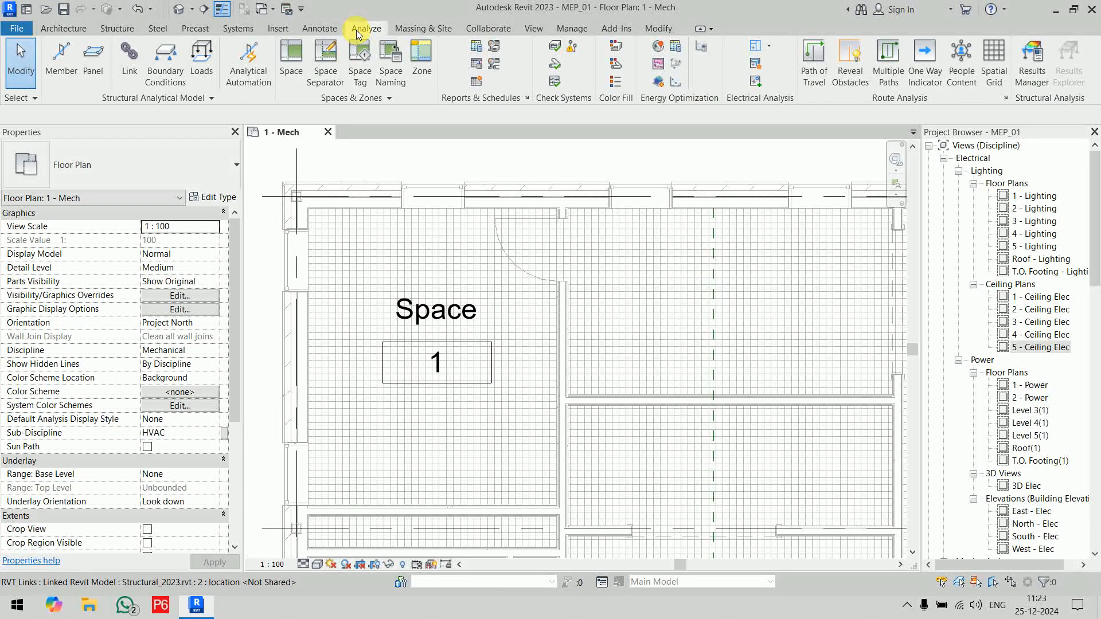
left_click(293, 54)
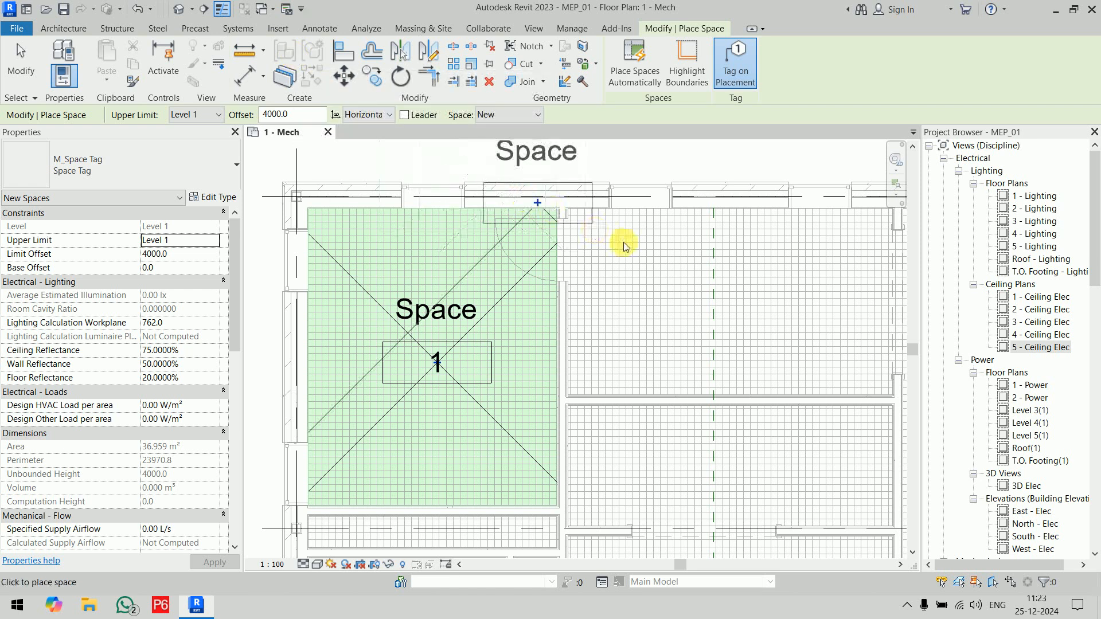
middle_click_drag(720, 315, 505, 351)
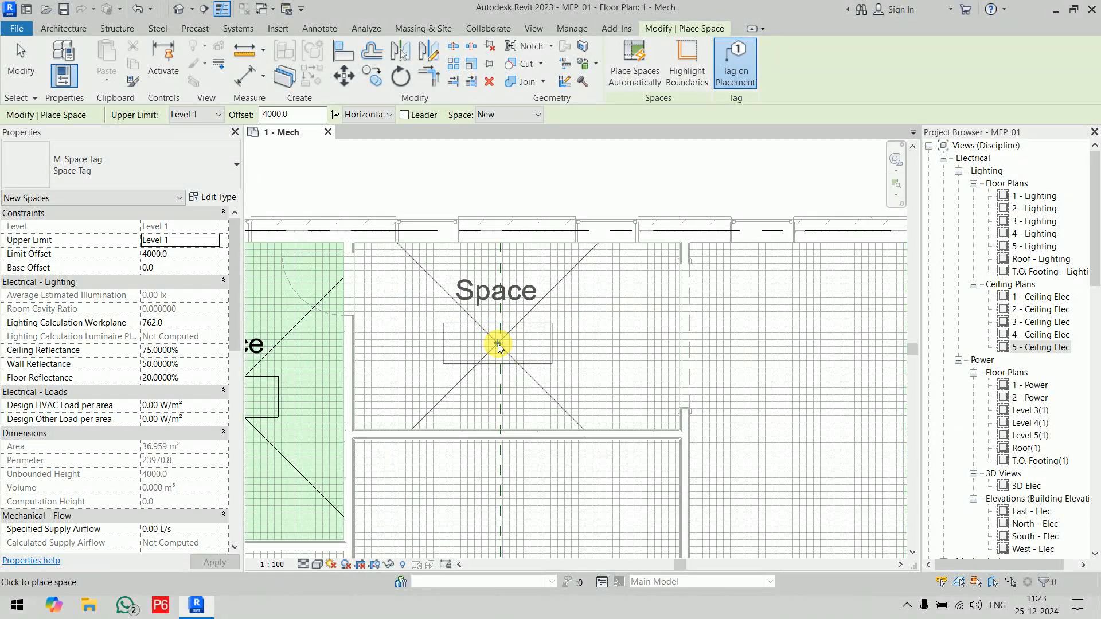
left_click(746, 80)
middle_click_drag(393, 270, 534, 238)
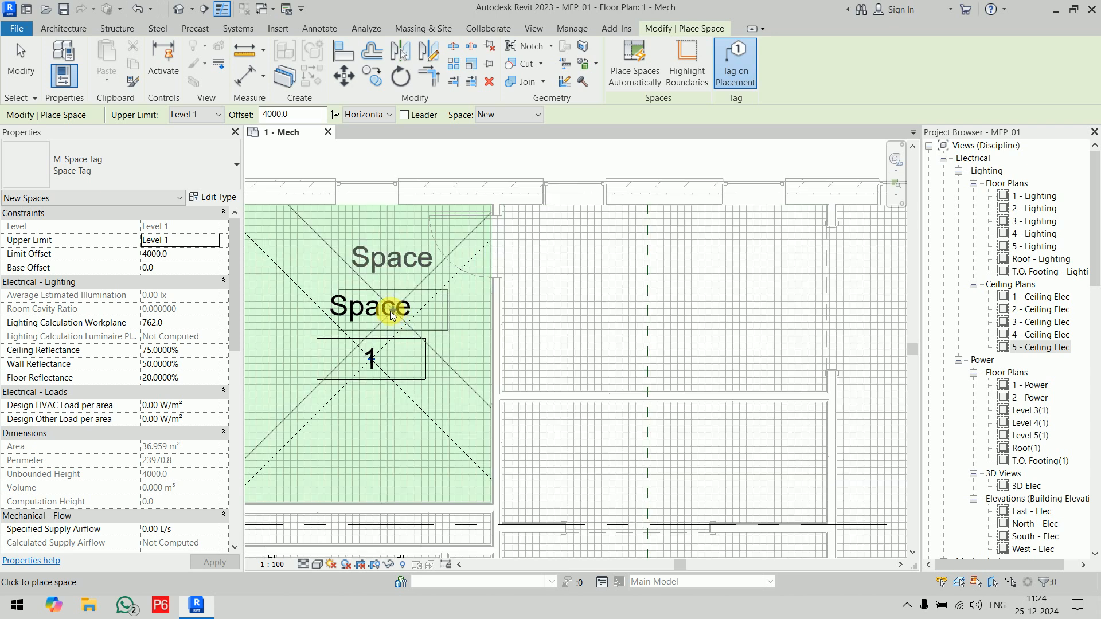
left_click(392, 315)
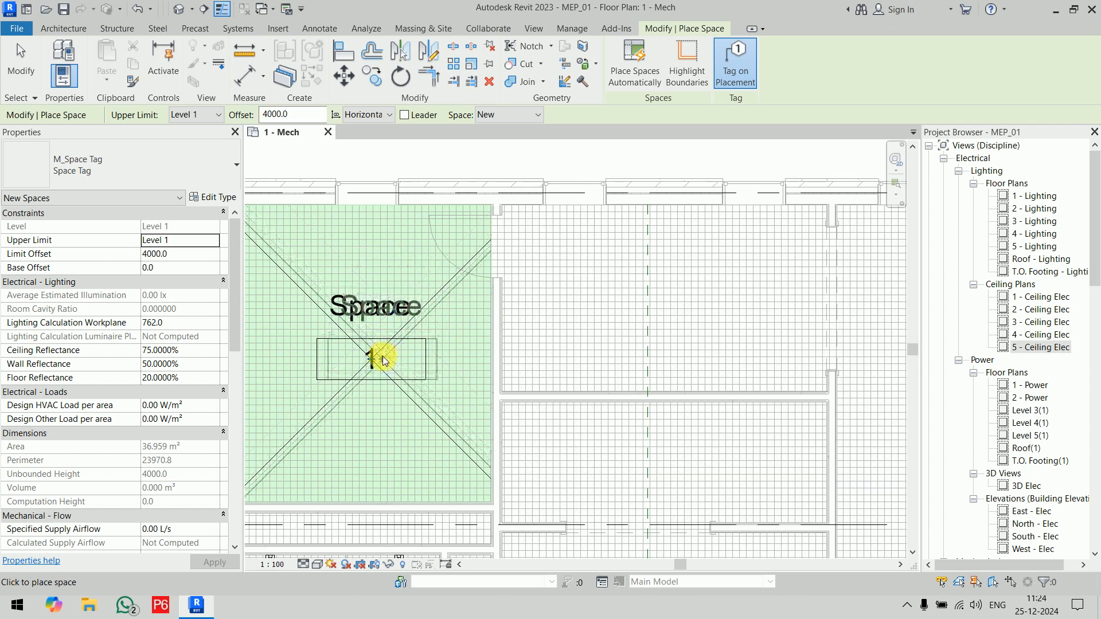
left_click(741, 82)
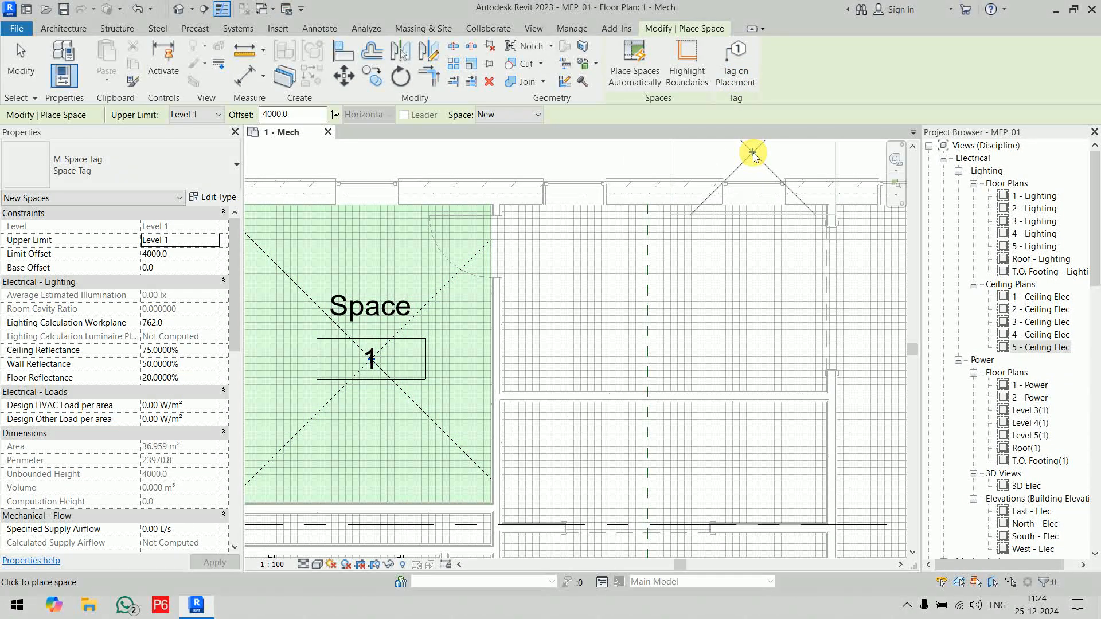
left_click(643, 308)
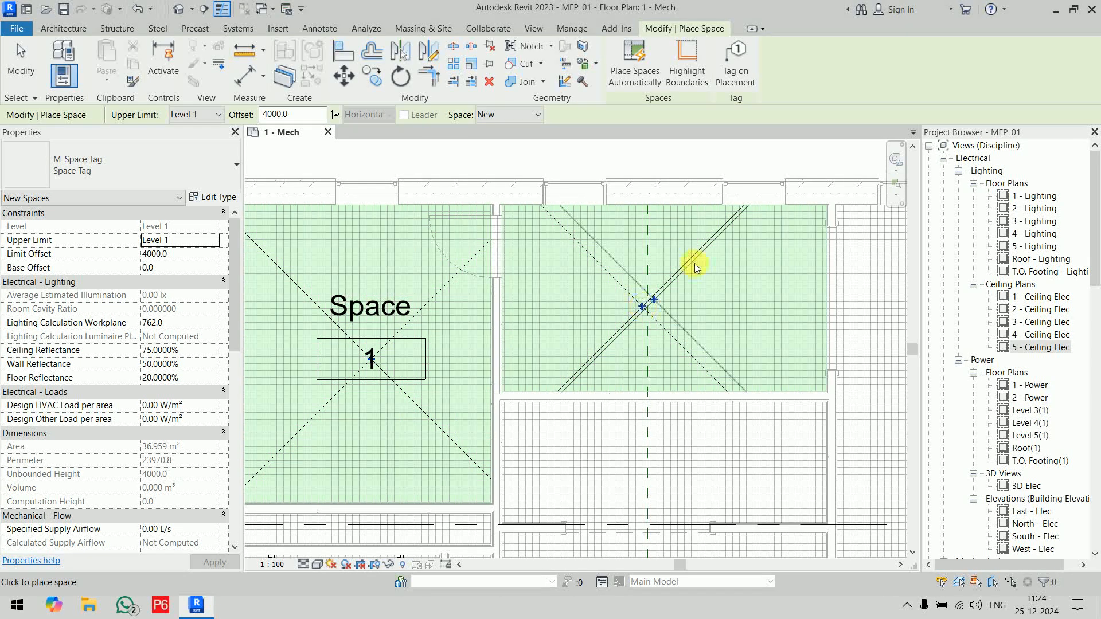
left_click(743, 72)
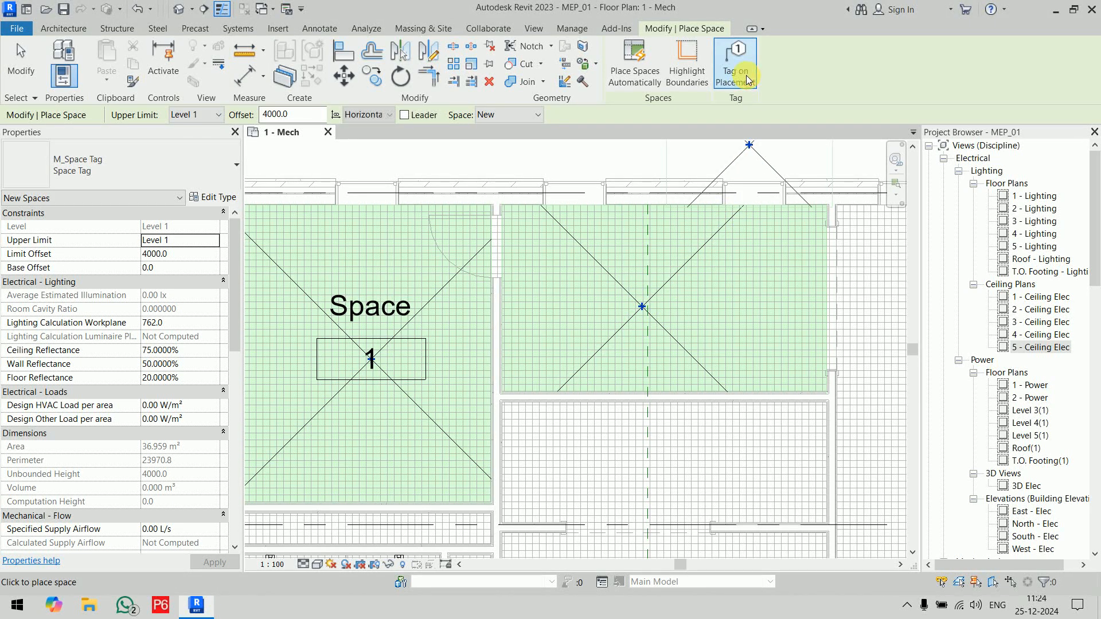
Step: Highlight the space-bounding elements, review them across the whole floor plan, and end the highlighting
left_click(694, 80)
scroll(609, 168, "down", 6)
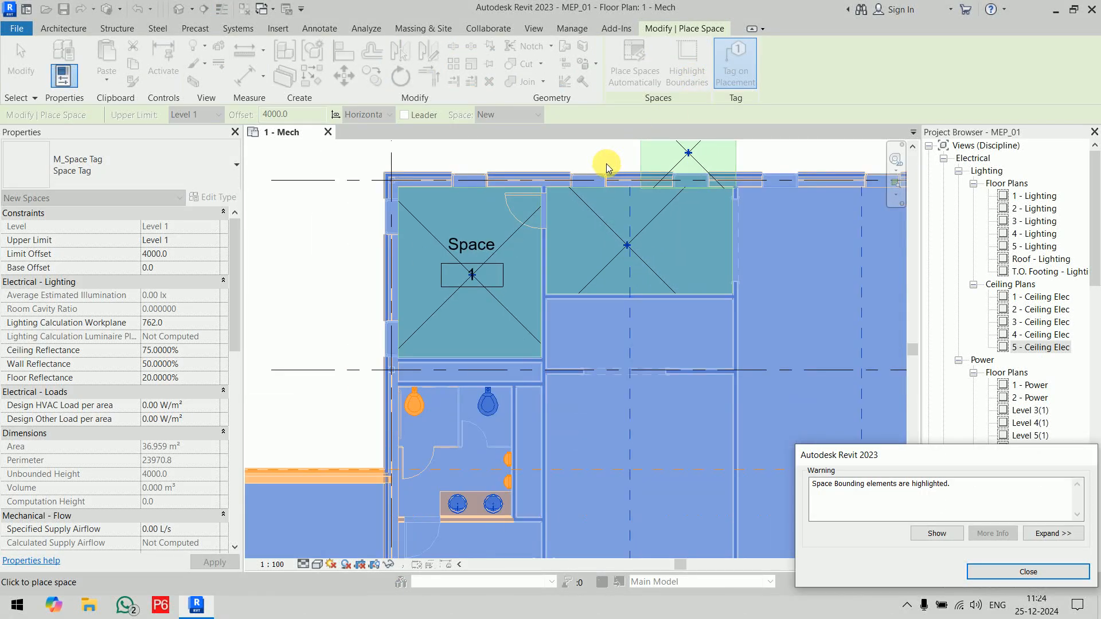
middle_click_drag(607, 167, 458, 204)
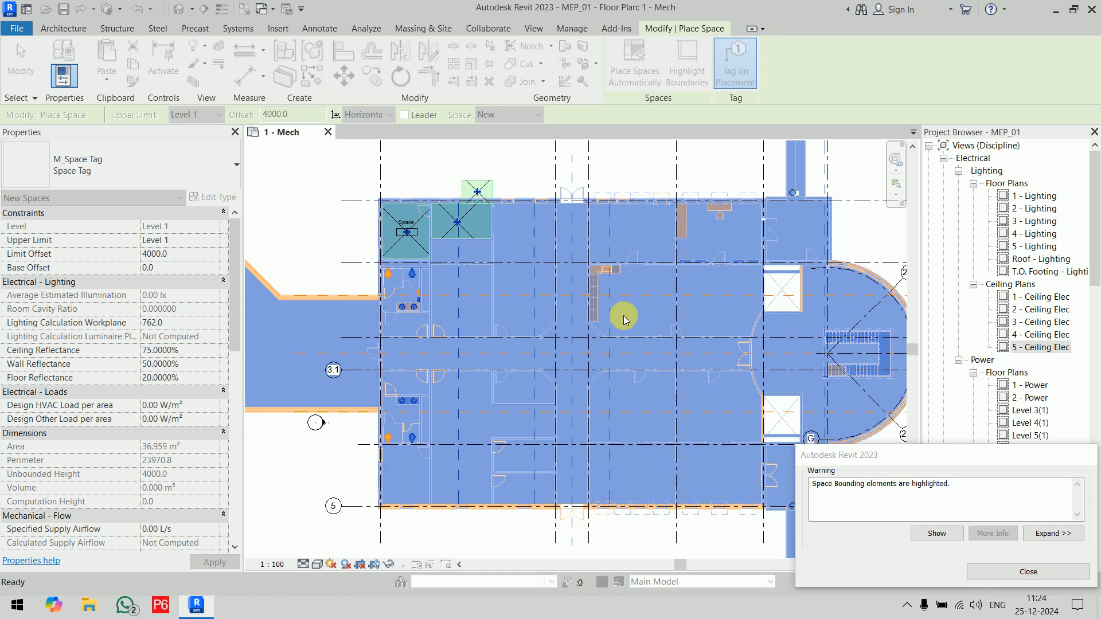
left_click(1014, 574)
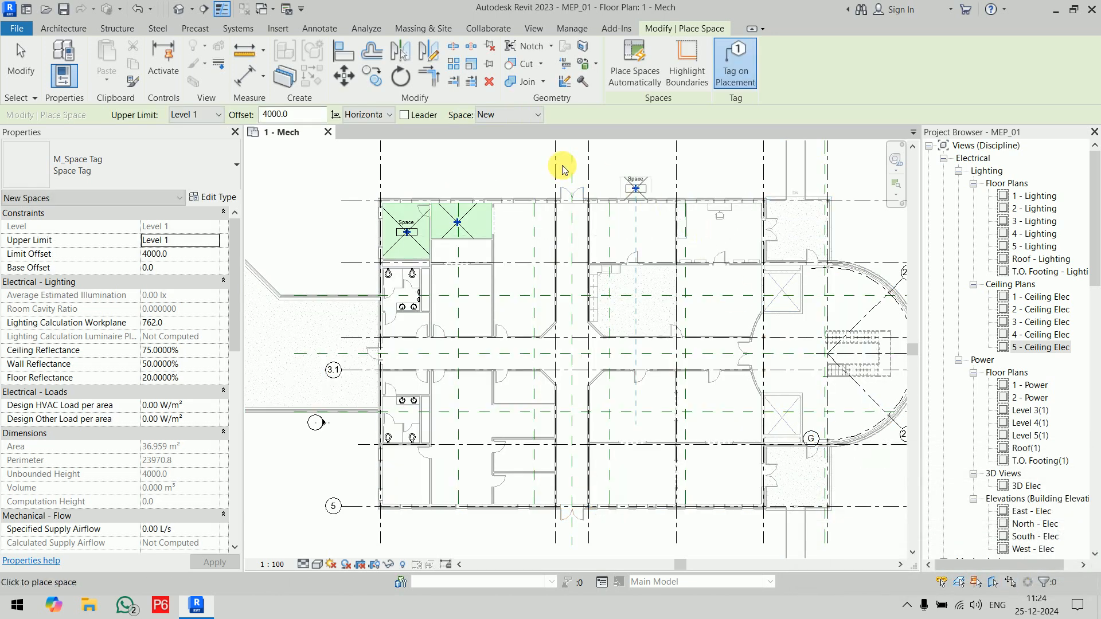
Step: Turn off thin lines in the plan view while checking the space preview in the small room below the untagged space
scroll(562, 163, "up", 2)
left_click(416, 337)
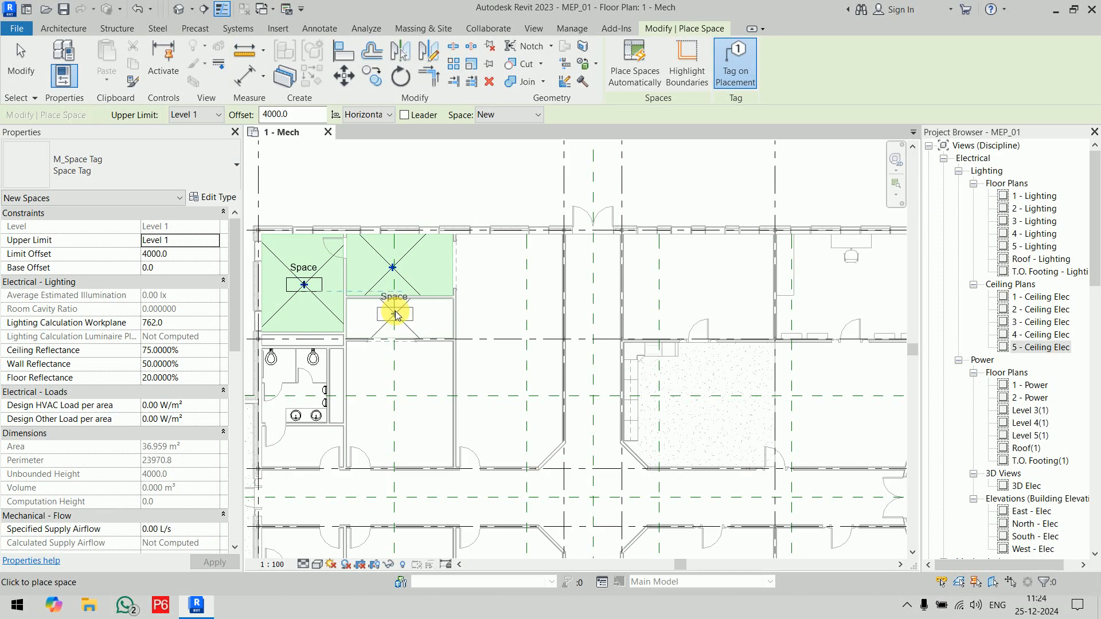
scroll(393, 313, "up", 5)
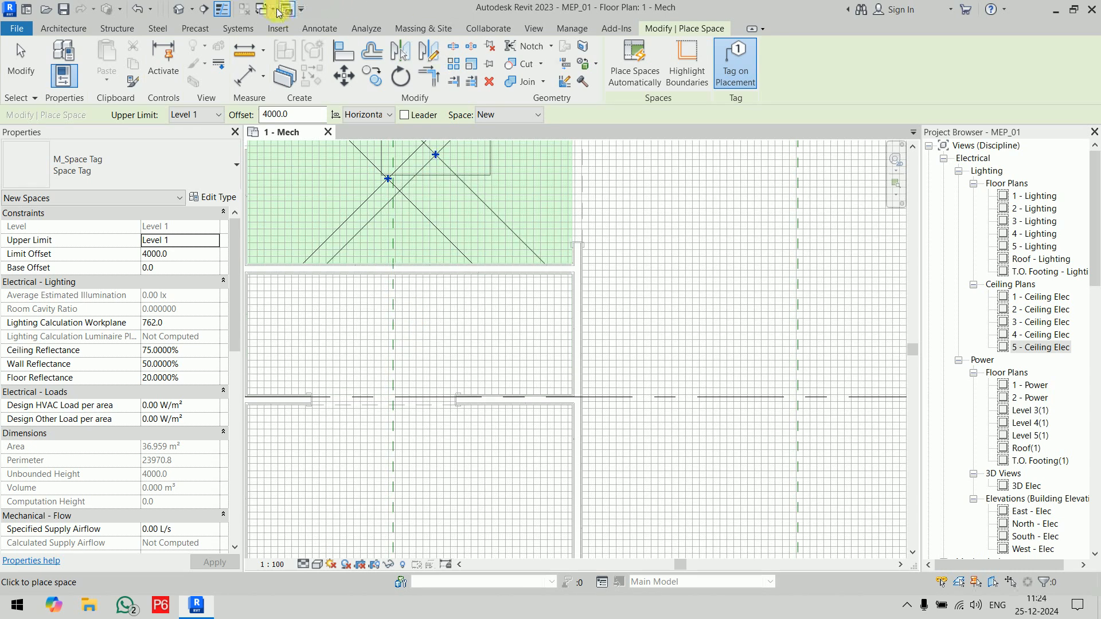
left_click(220, 11)
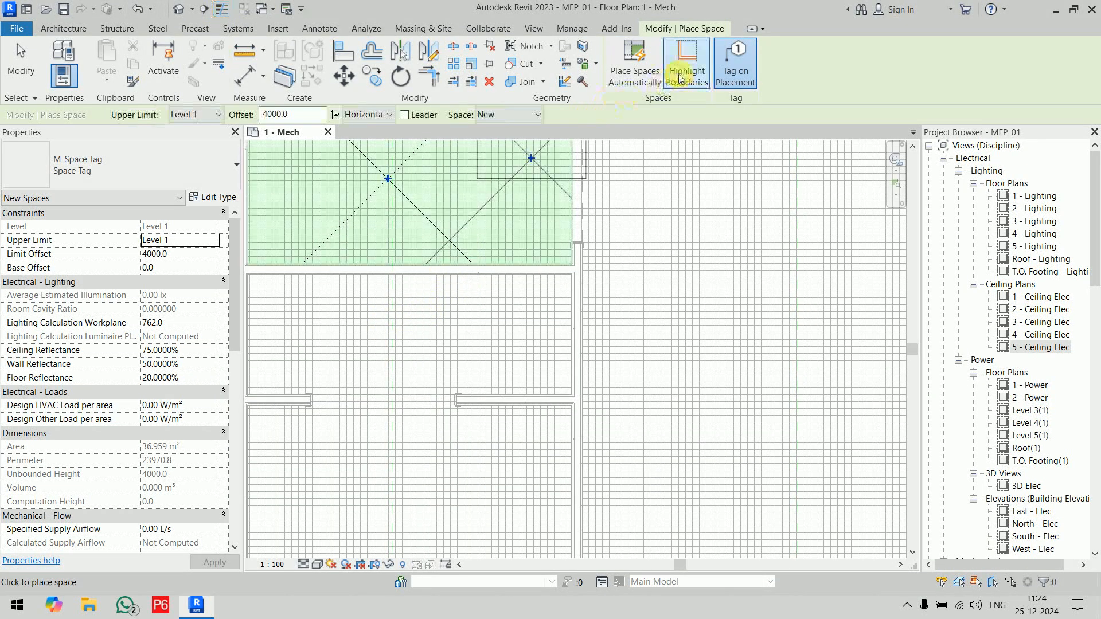
scroll(568, 356, "down", 5)
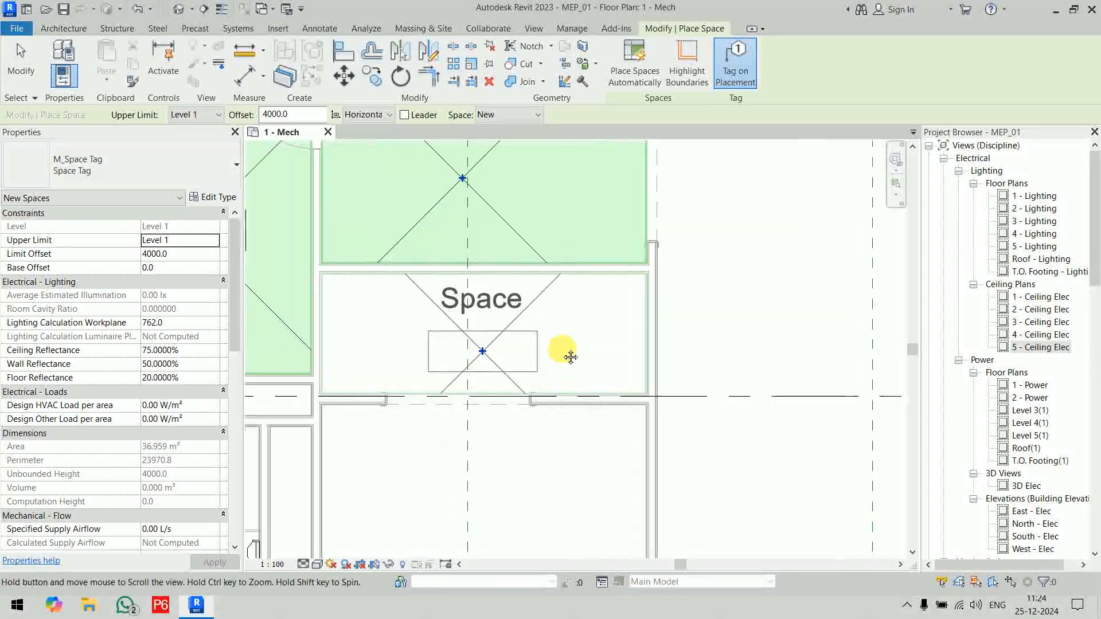
middle_click_drag(583, 336, 452, 236)
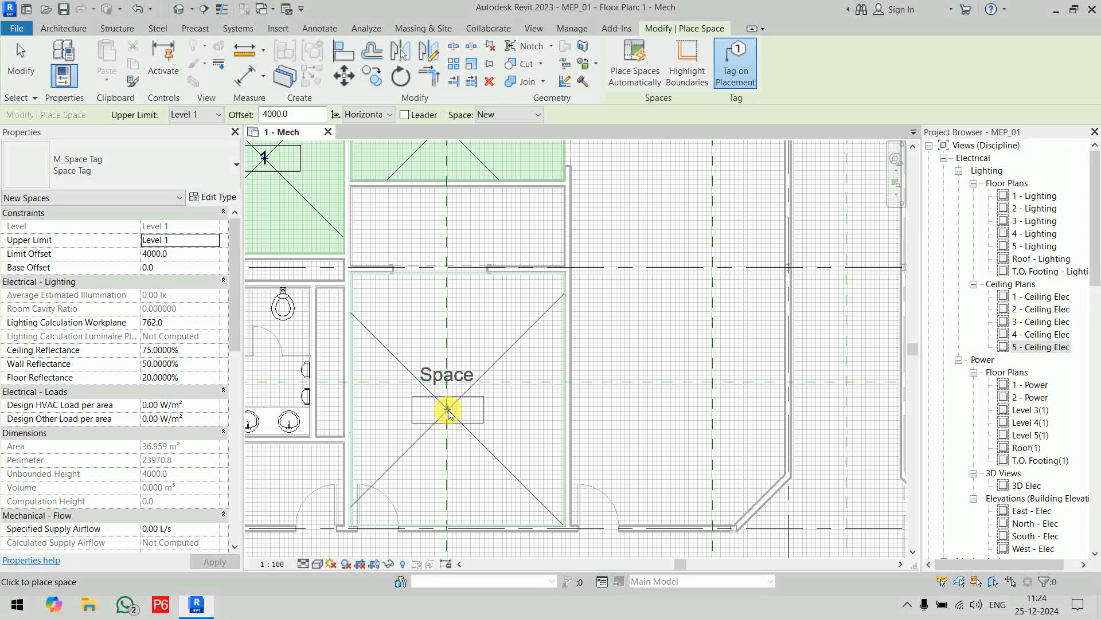
Step: Preview a space's extents at the central corridor crossing, and leave the Space command without placing one
scroll(448, 412, "down", 3)
scroll(448, 412, "down", 4)
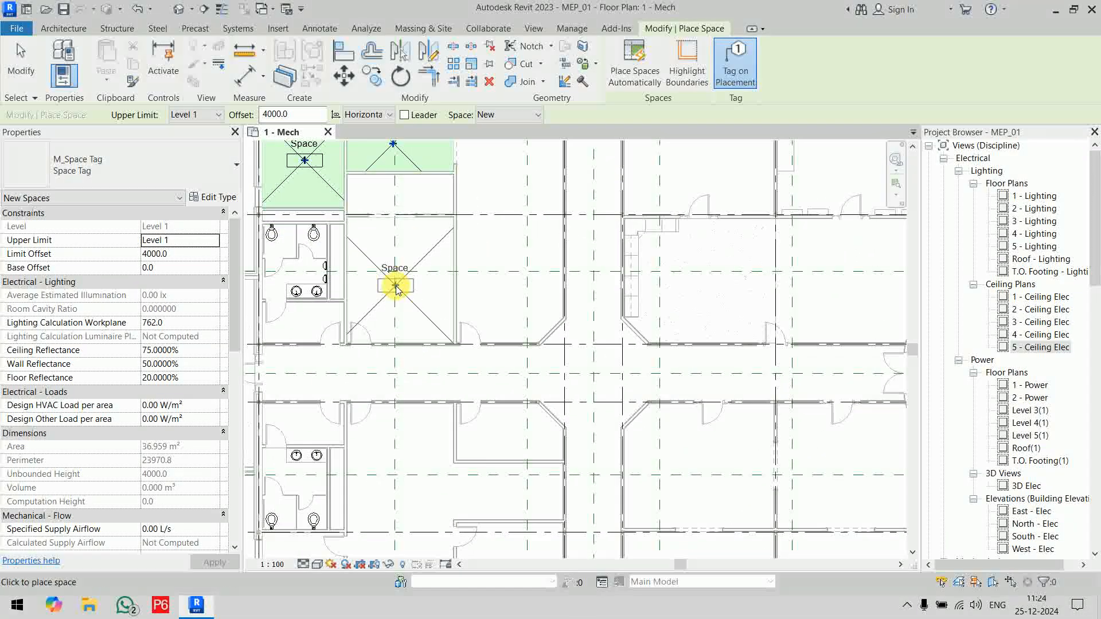
middle_click_drag(403, 281, 415, 274)
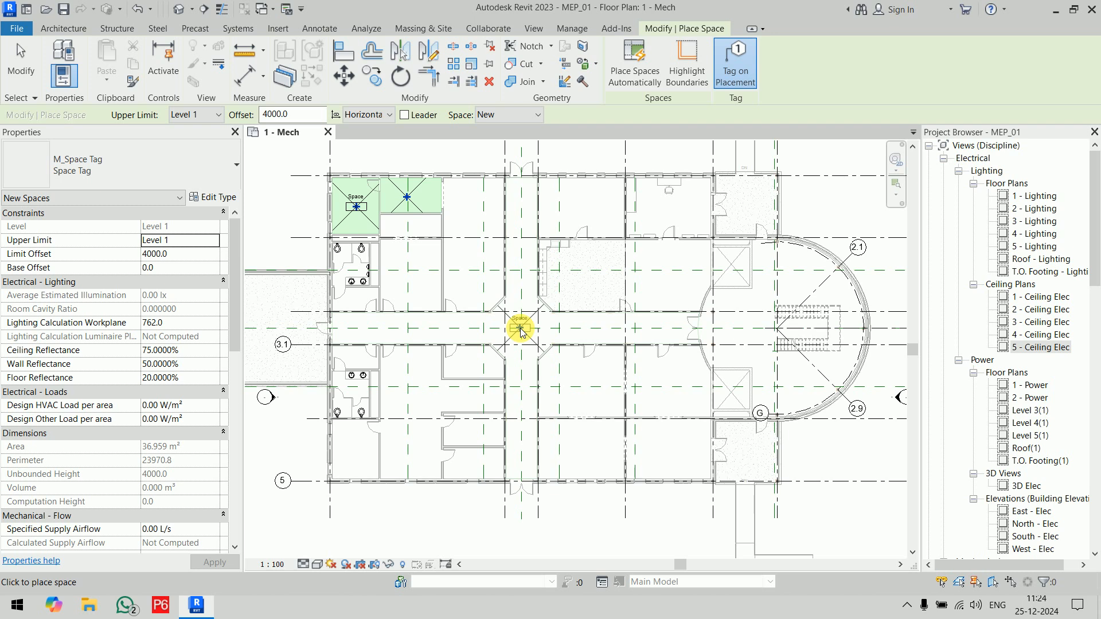
scroll(521, 331, "up", 5)
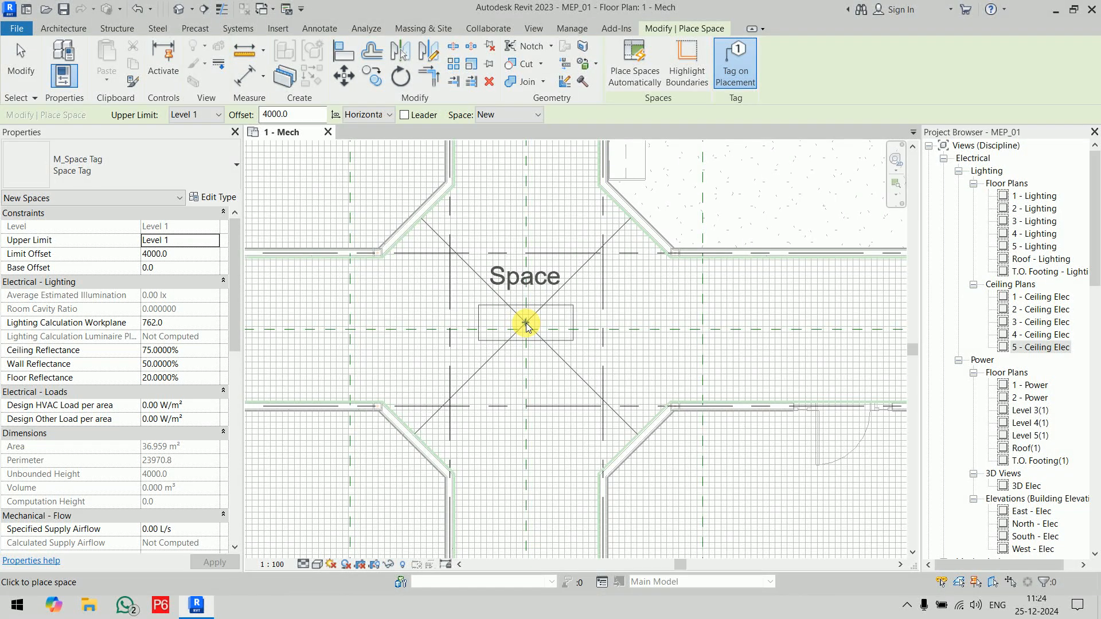
scroll(527, 326, "down", 5)
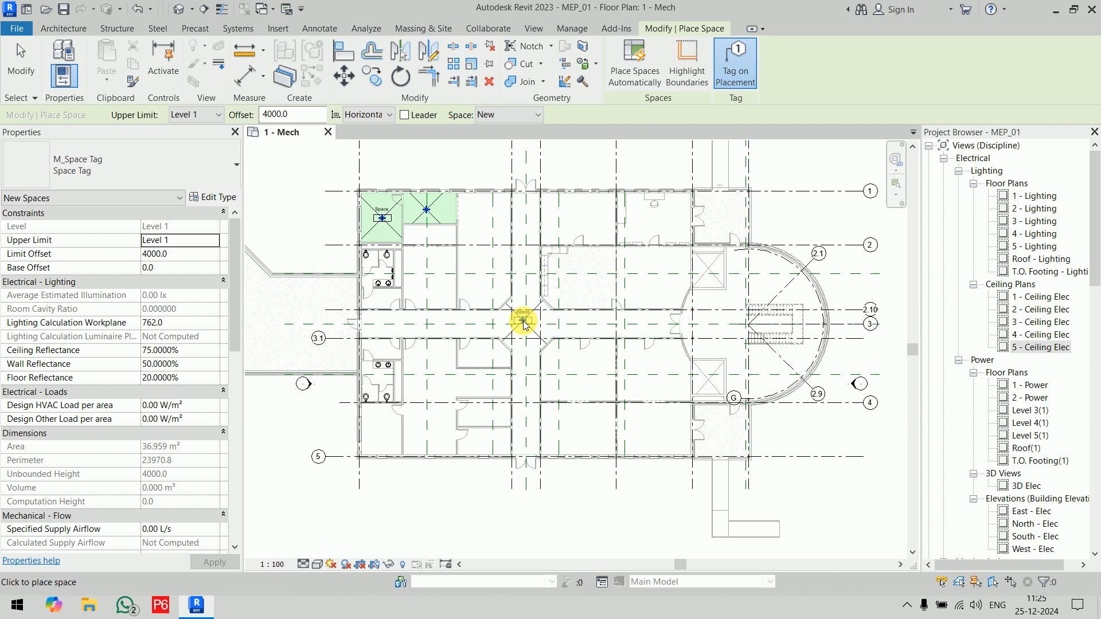
key("Escape")
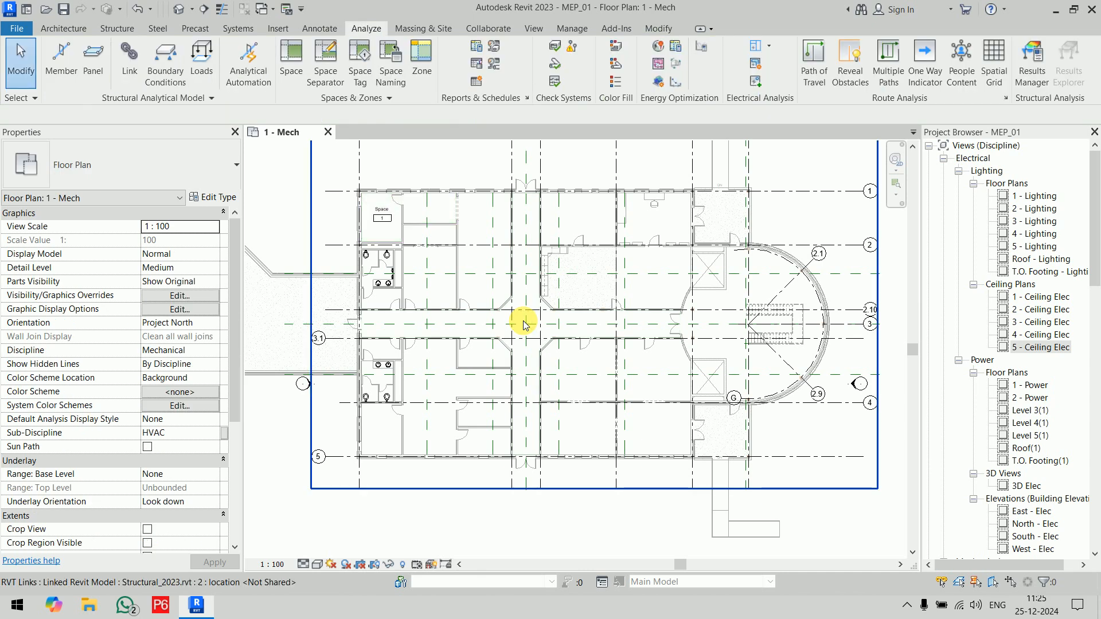
Step: Draw a space separation line about 2438 mm long across the upper corridor arm, between the wall corners at the central crossing
left_click(332, 86)
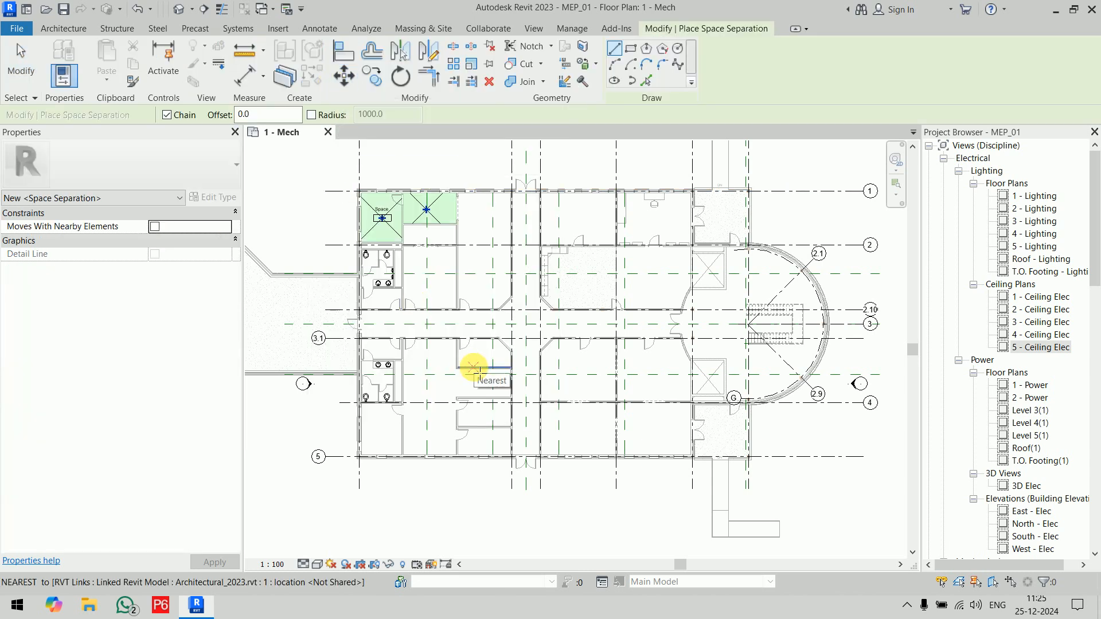
scroll(522, 304, "up", 5)
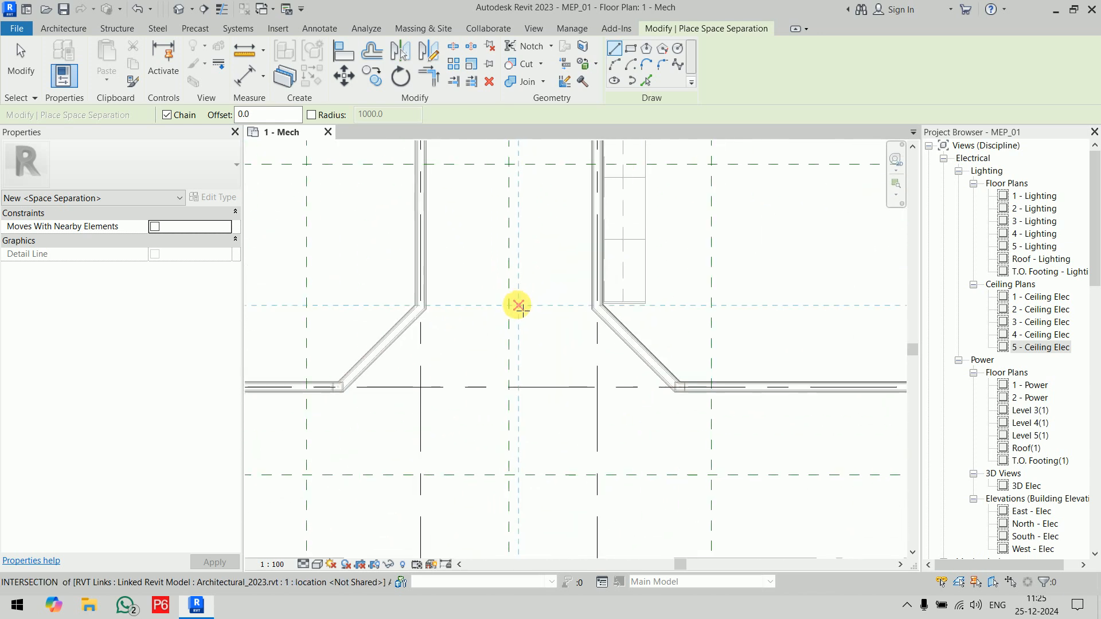
left_click(427, 310)
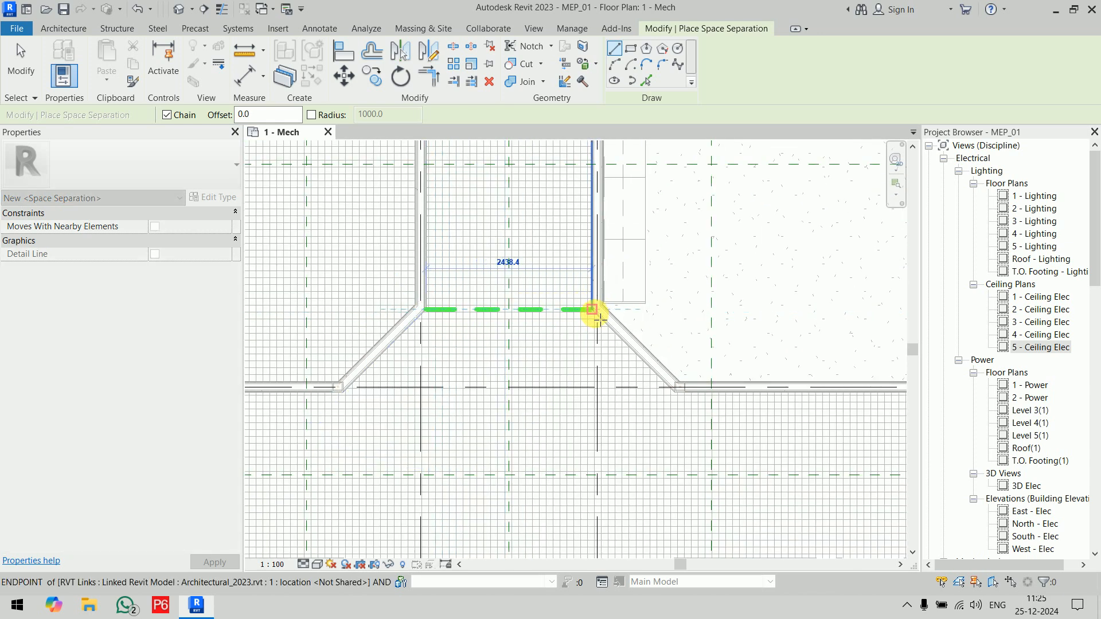
left_click(592, 310)
scroll(578, 381, "down", 5)
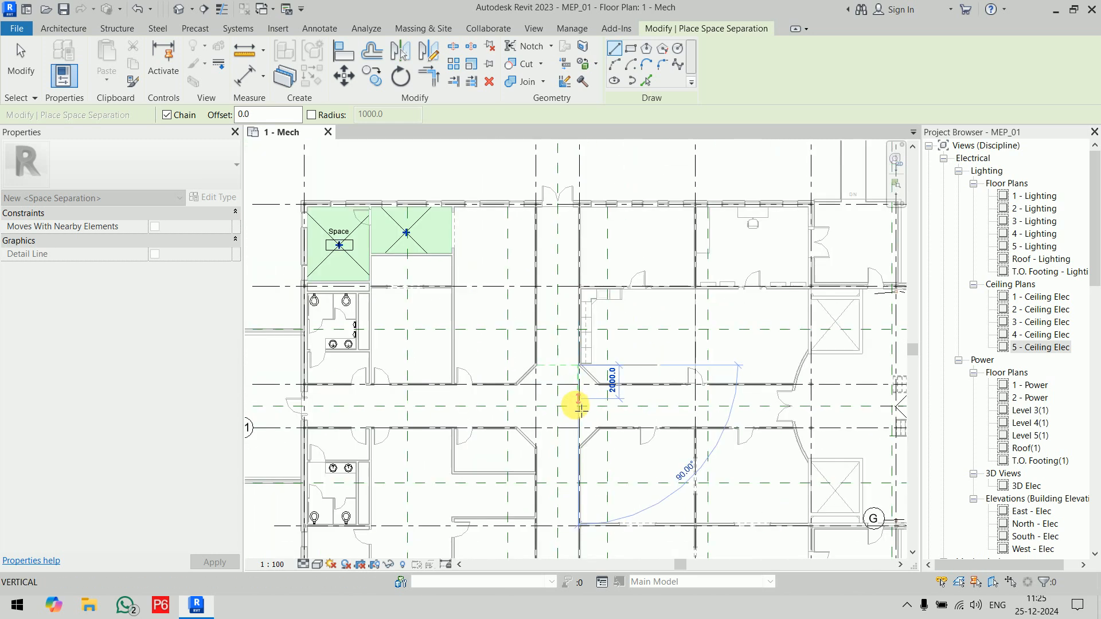
scroll(578, 406, "down", 2)
key("Escape")
key("Escape")
middle_click_drag(574, 423, 561, 369)
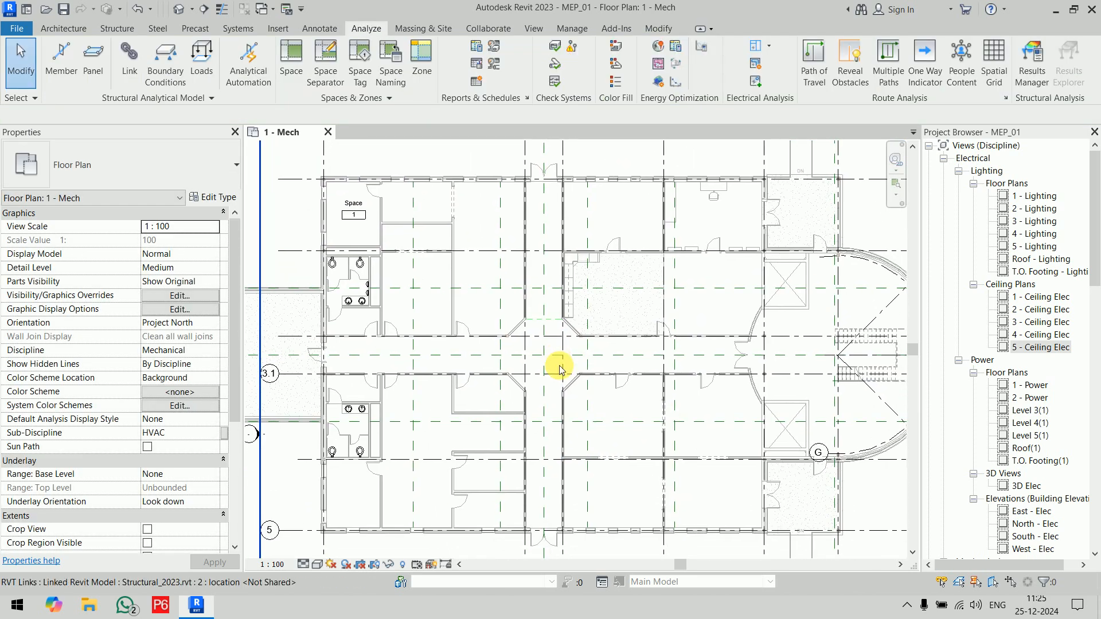
Step: Preview a space in the corridor arm above the separation line, leave the command, and inspect the open area around the curved stair hall
left_click(293, 76)
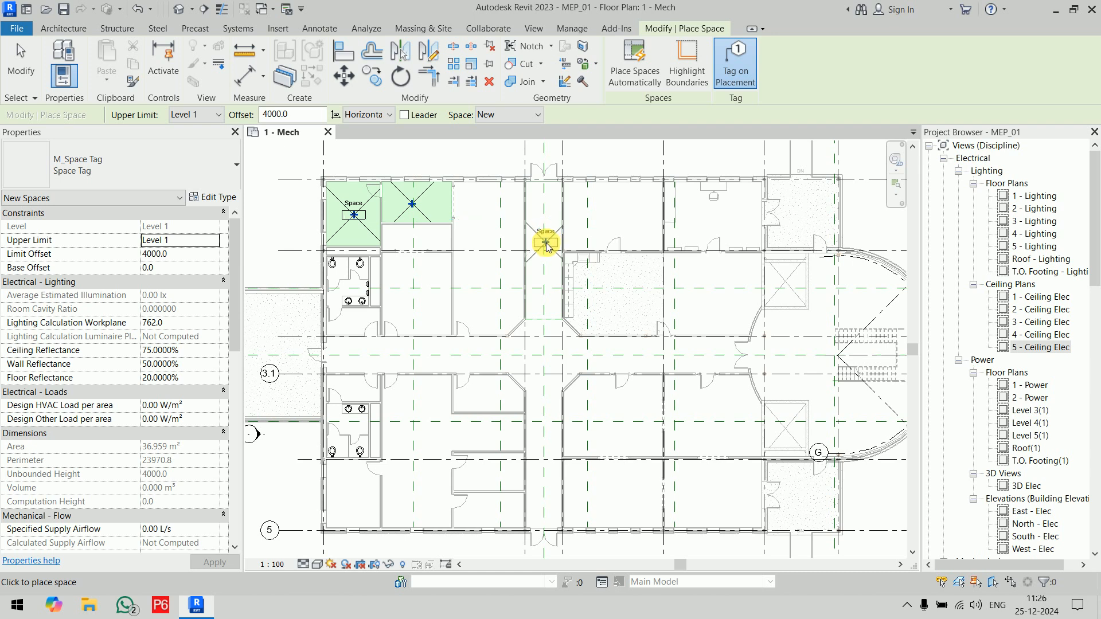
key("Escape")
key("Escape")
scroll(549, 298, "up", 5)
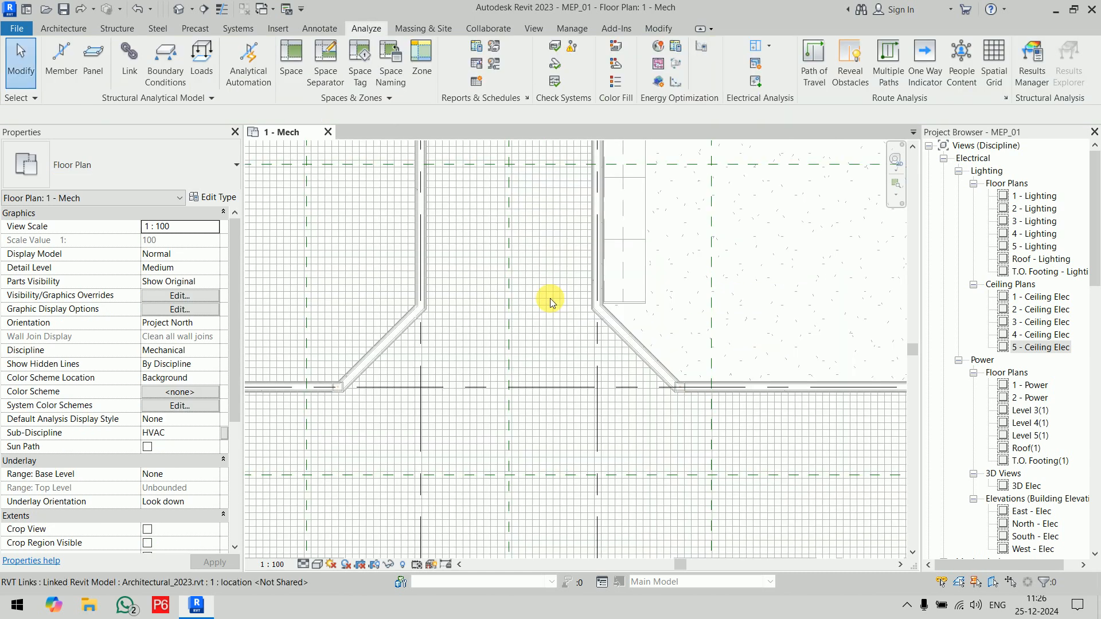
scroll(552, 301, "down", 5)
middle_click_drag(550, 303, 352, 347)
scroll(418, 330, "up", 3)
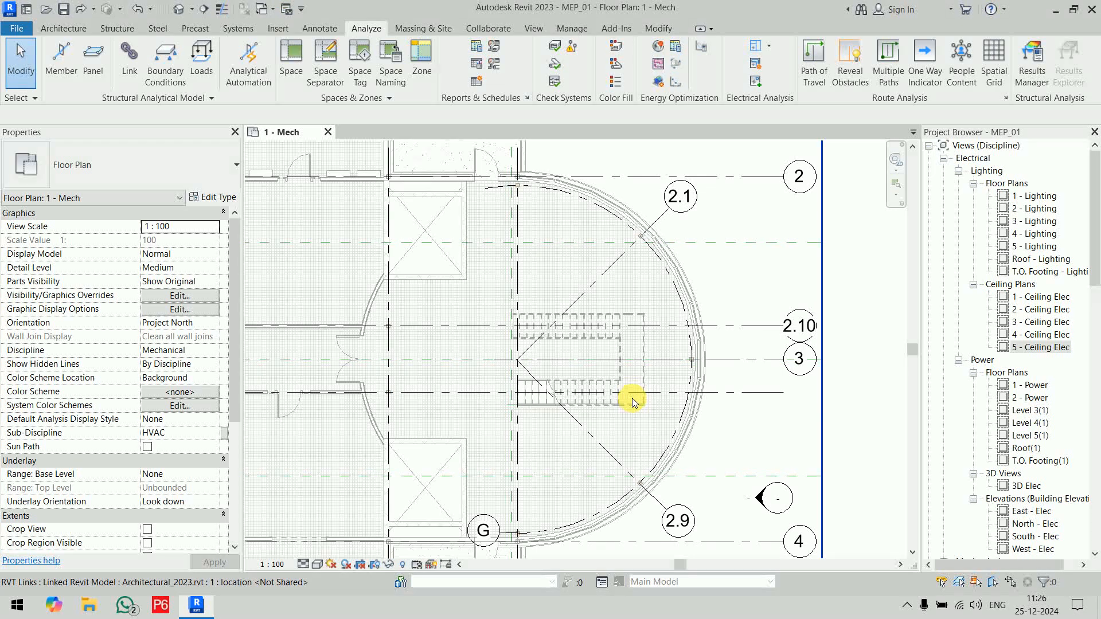
Step: Place a tagged space in the corner room at grids 1 and A, and leave the Space command
scroll(632, 398, "down", 5)
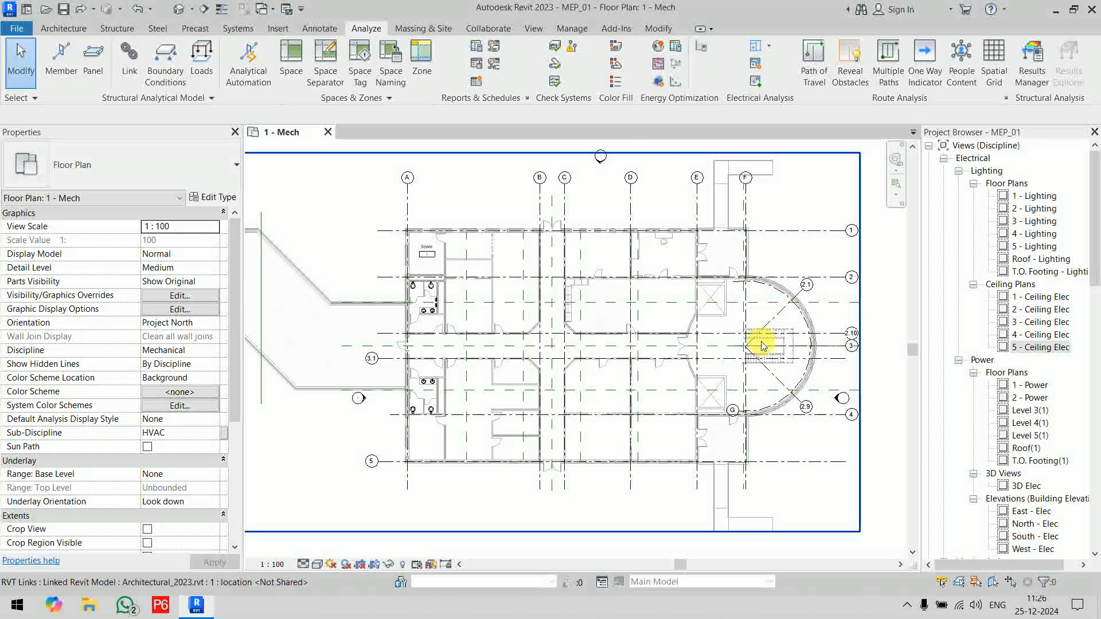
scroll(757, 345, "up", 6)
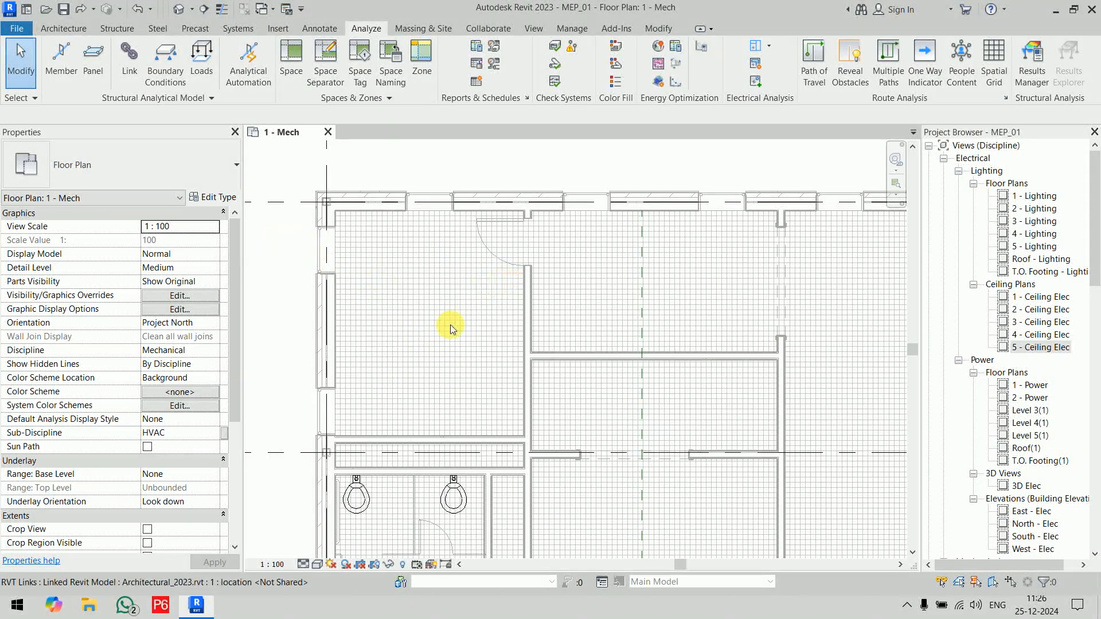
left_click(290, 67)
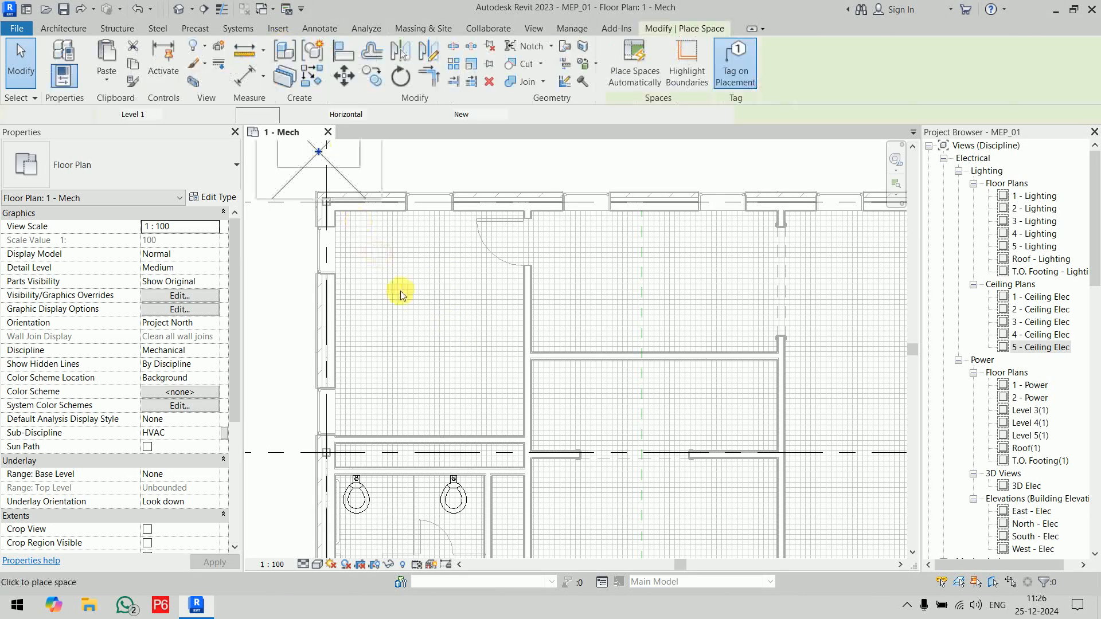
left_click(424, 323)
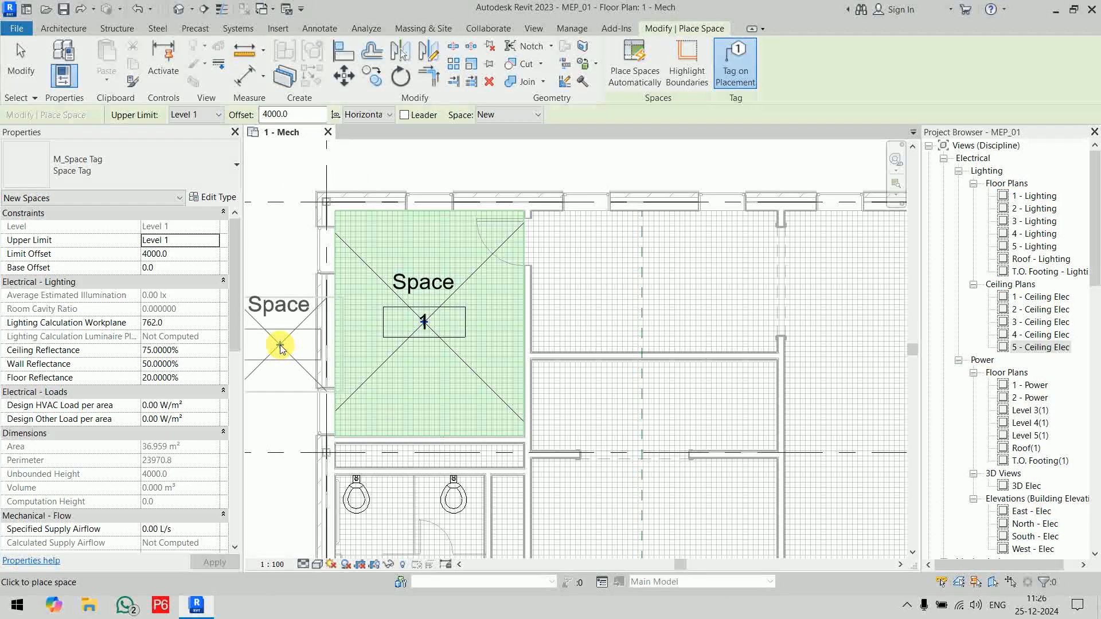
key("Escape")
key("Escape")
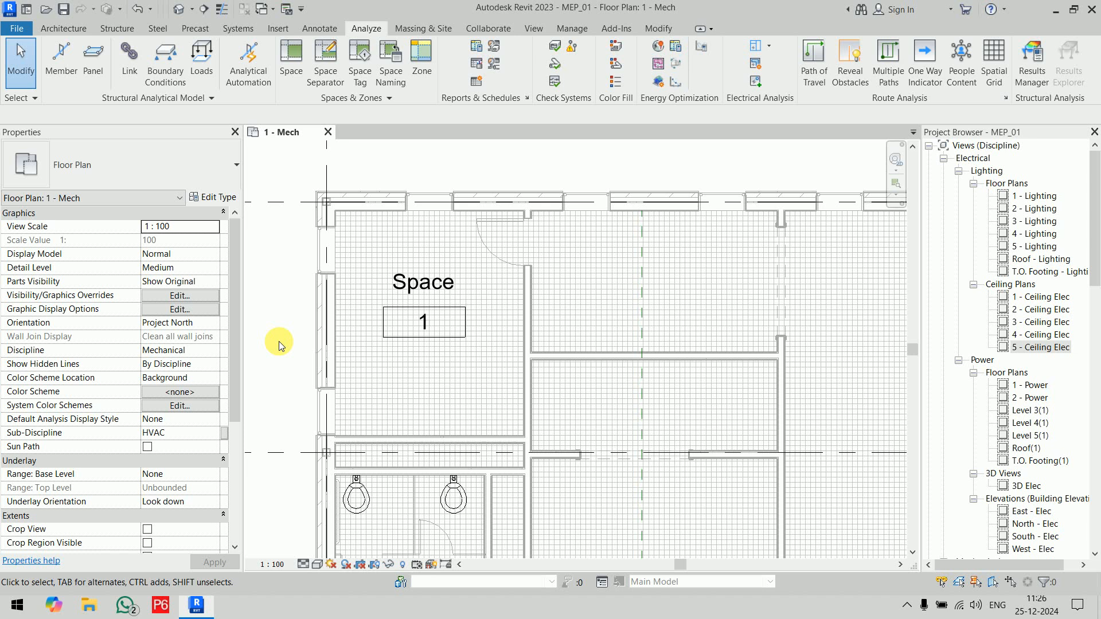
Step: Examine the placed space's dimension properties and the Space command's Offset setting, leaving the command without placing another space
left_click(378, 371)
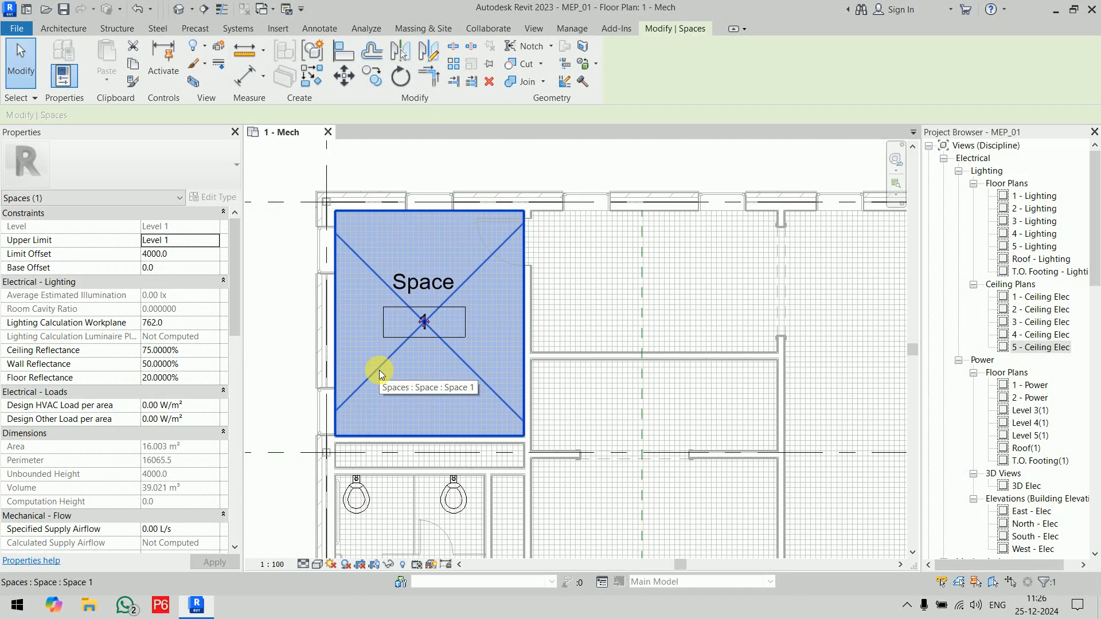
scroll(201, 352, "down", 4)
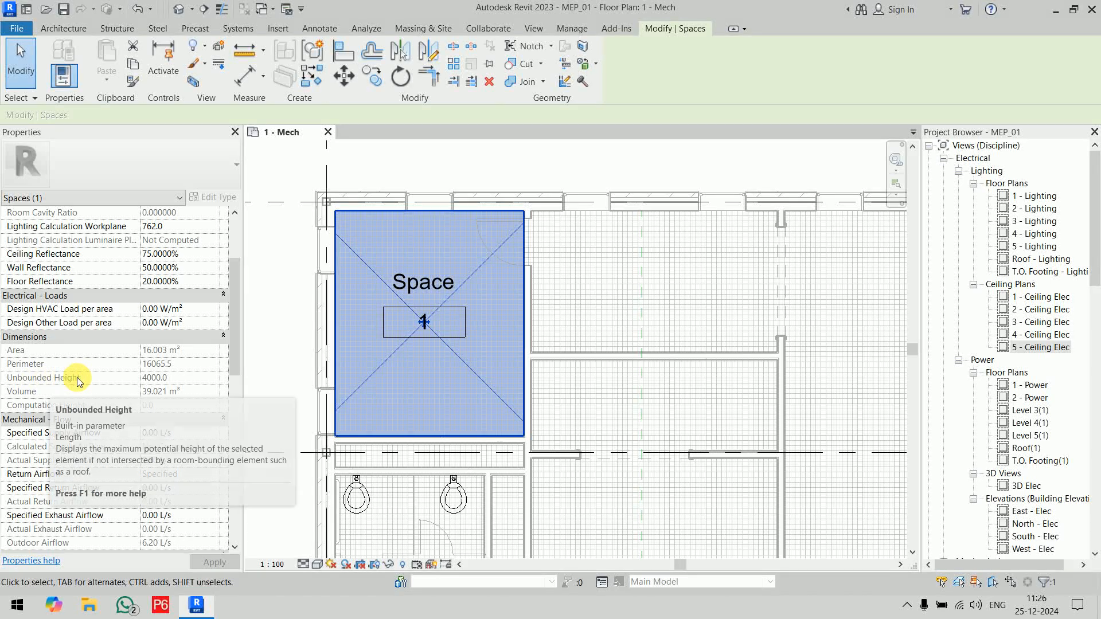
left_click(268, 364)
left_click(288, 57)
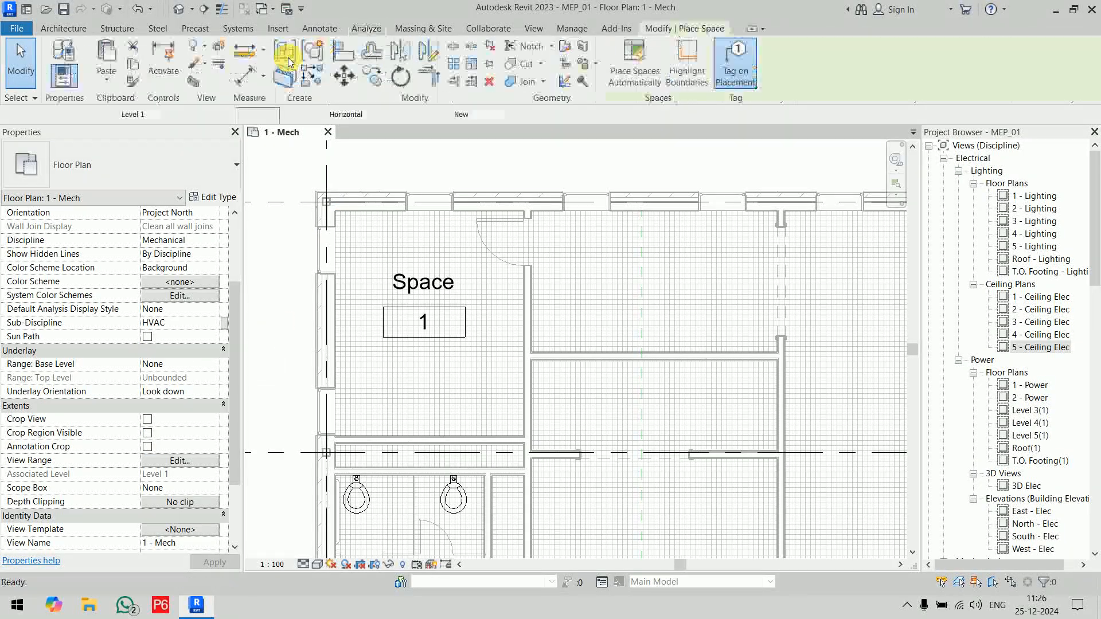
left_click(285, 115)
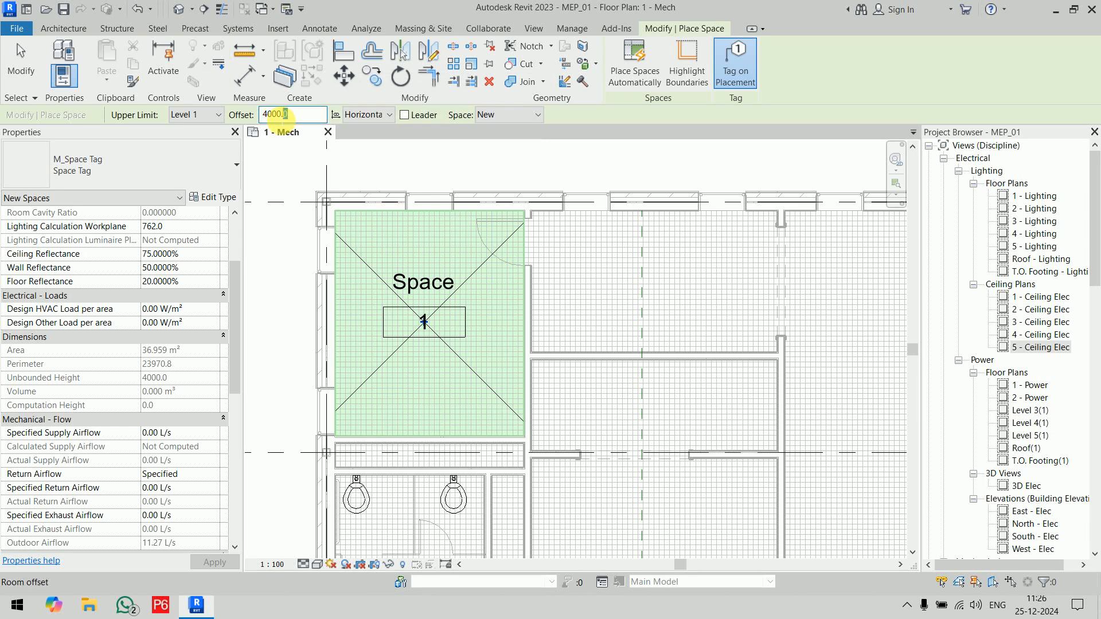
double_click(285, 115)
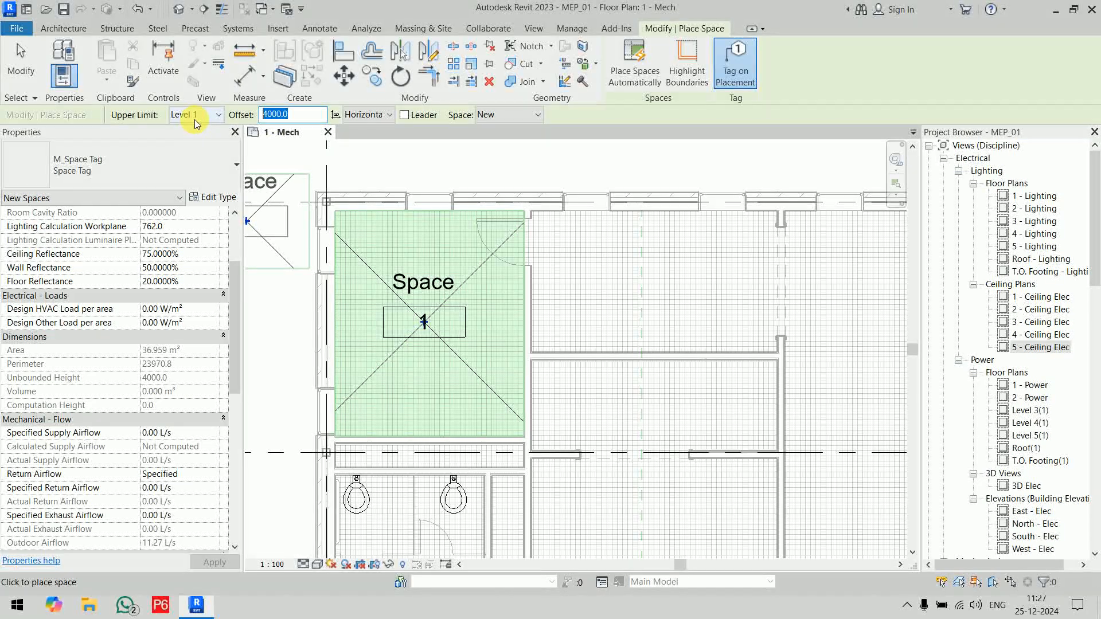
right_click(484, 164)
left_click(492, 171)
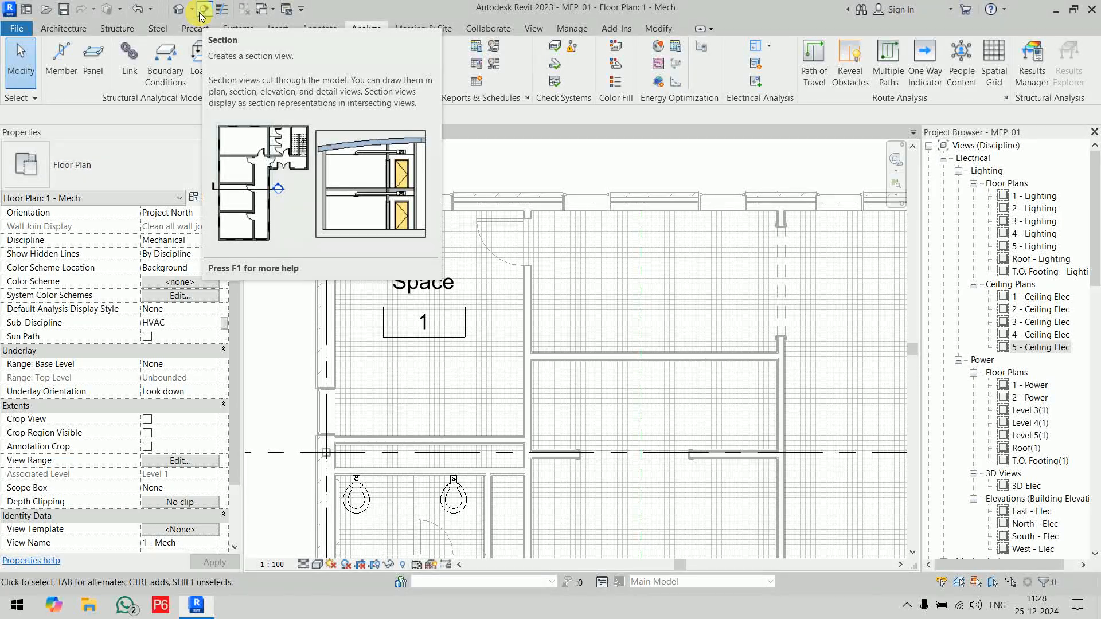
Step: Draw a horizontal building section through the lower part of the tagged room and extend its far clip to about 3756 mm, past the upper exterior wall
left_click(203, 10)
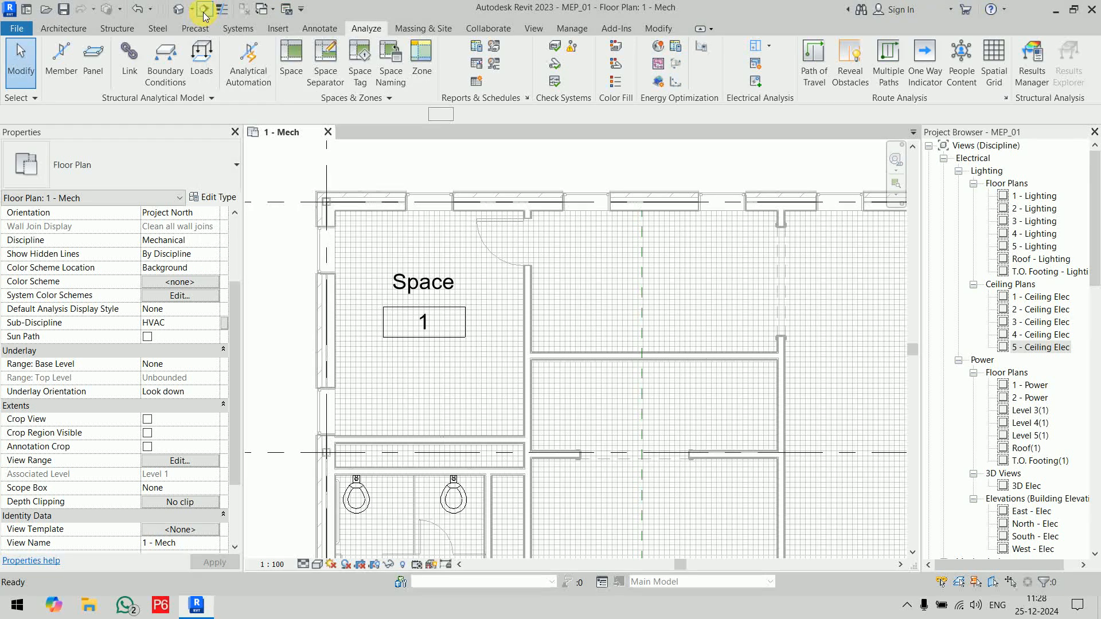
left_click(288, 385)
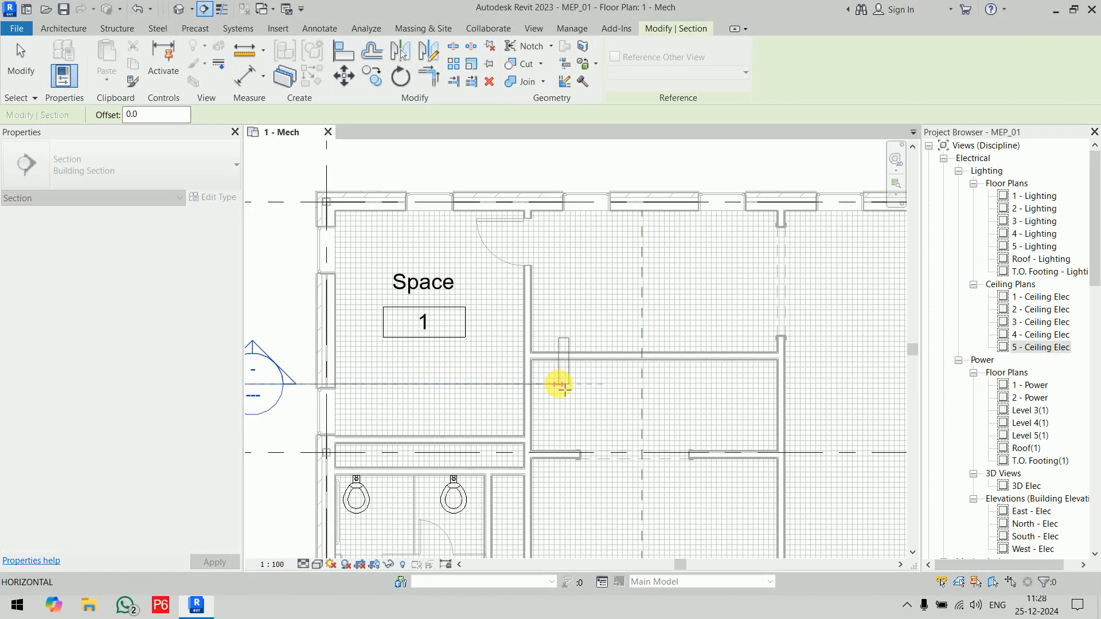
left_click(548, 389)
scroll(559, 387, "down", 1)
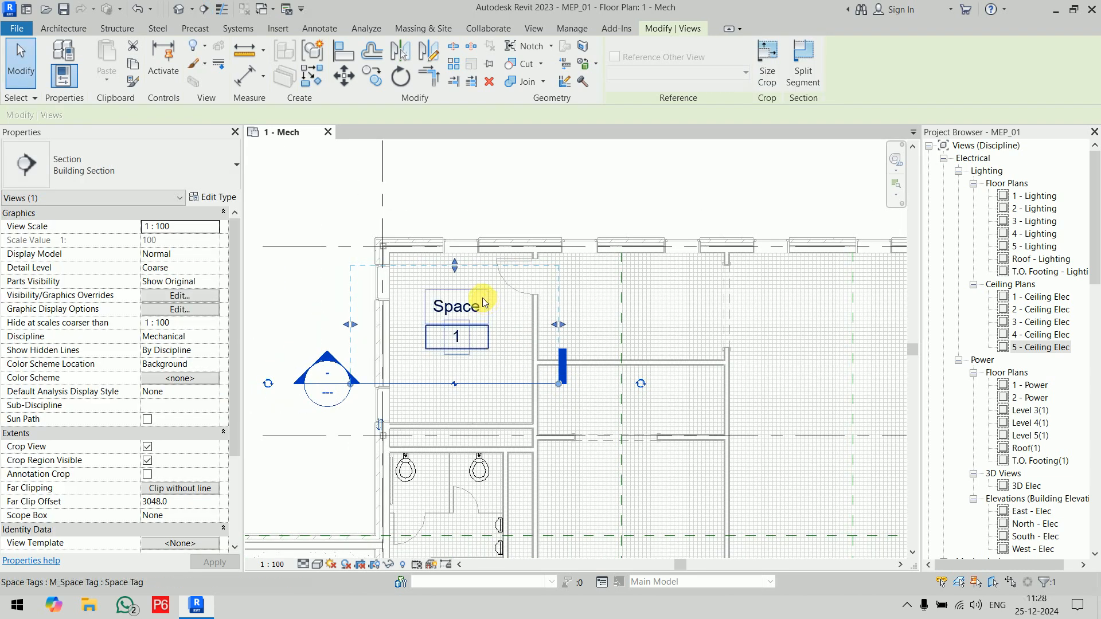
mouse_move(455, 266)
left_mouse_down()
mouse_move(463, 194)
mouse_move(471, 269)
mouse_move(479, 234)
left_mouse_up()
key("Escape")
Step: Go to the view of the section cut through the tagged room
left_click(491, 387)
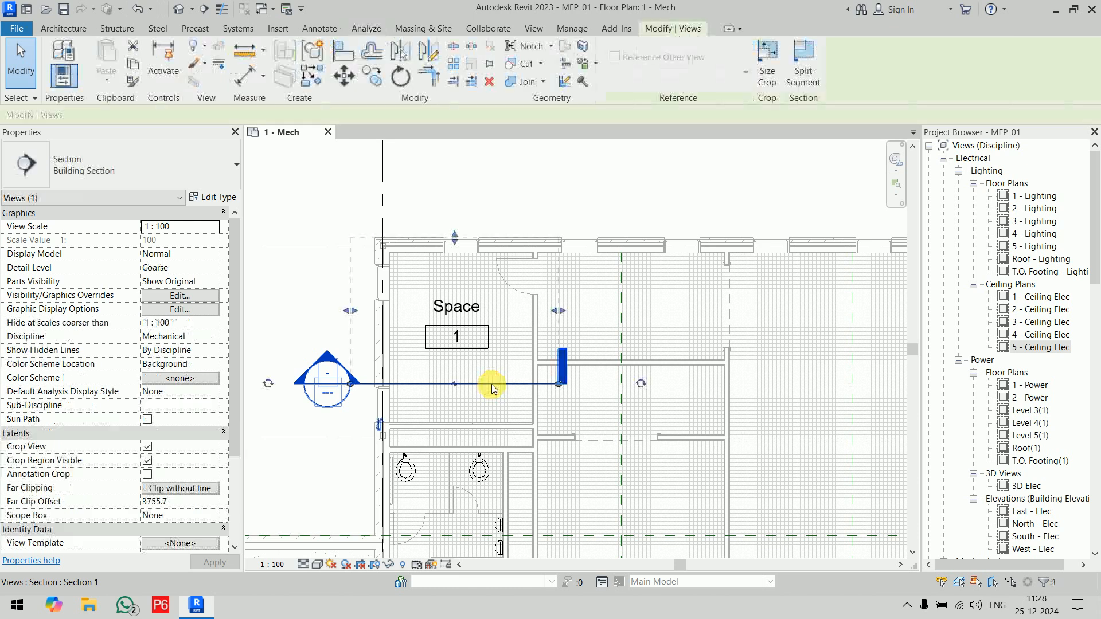
right_click(491, 385)
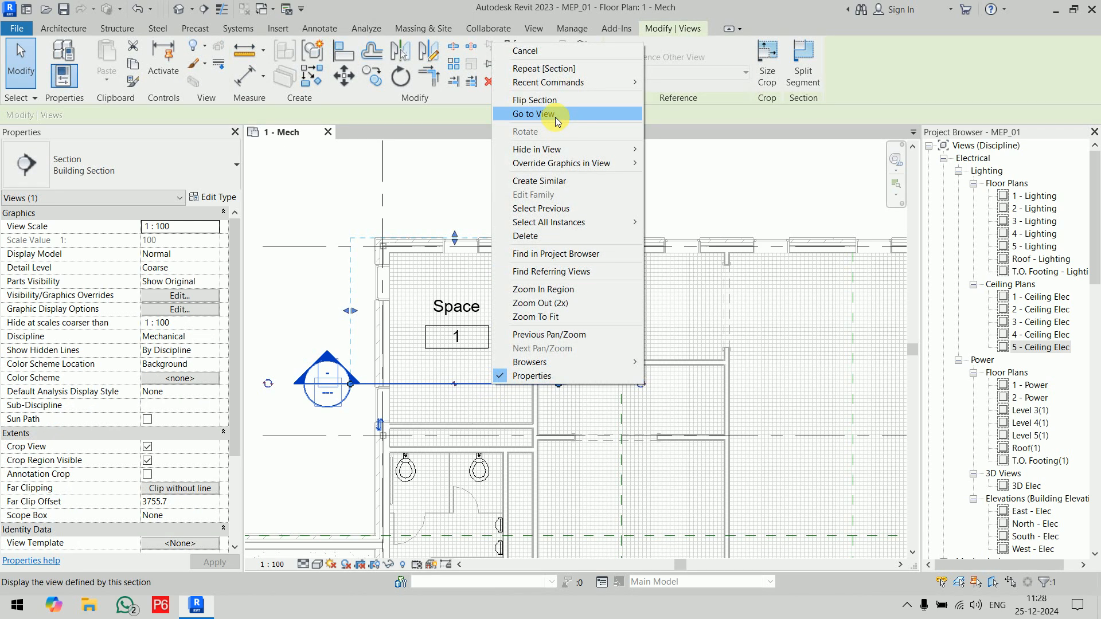
left_click(434, 188)
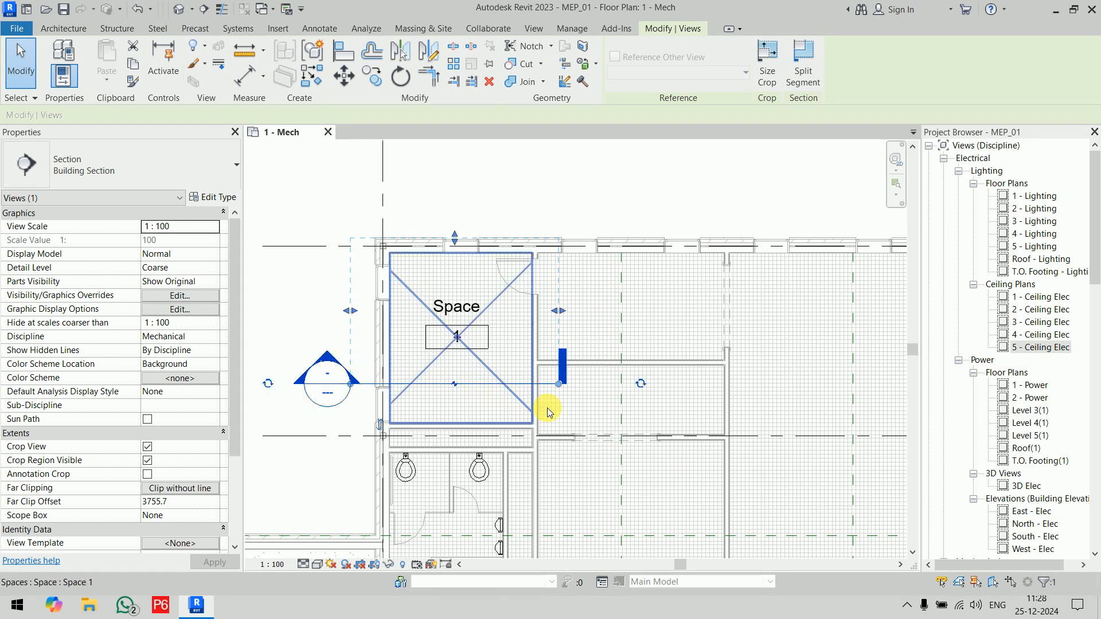
right_click(468, 387)
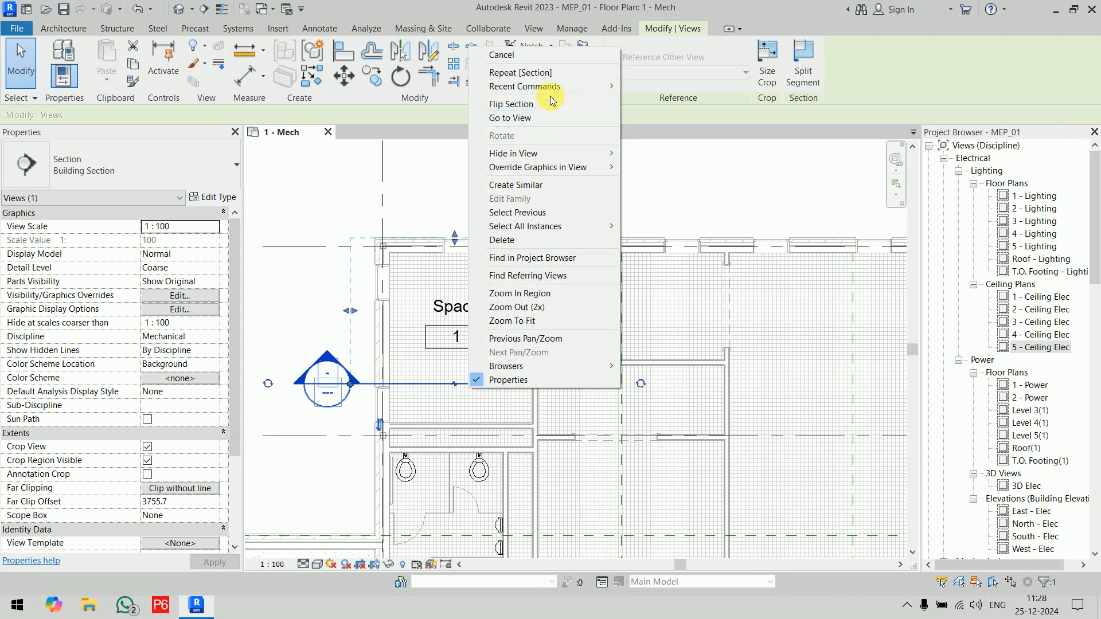
left_click(549, 119)
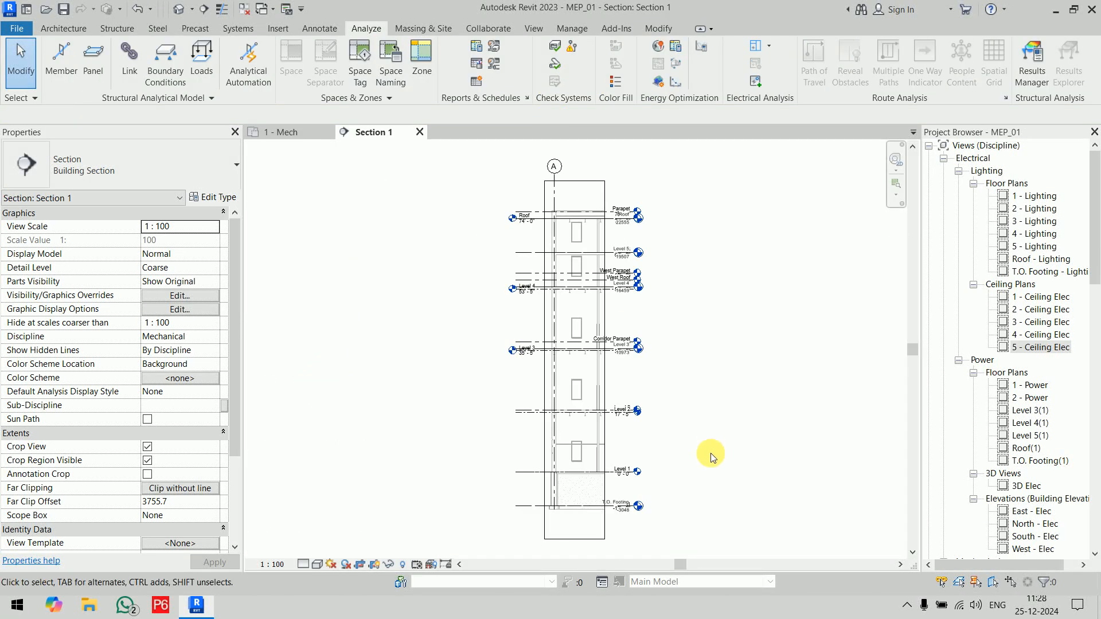
Step: Shrink the section's crop region to run from just below Level 1 to just above Level 2
middle_click_drag(708, 455, 659, 394)
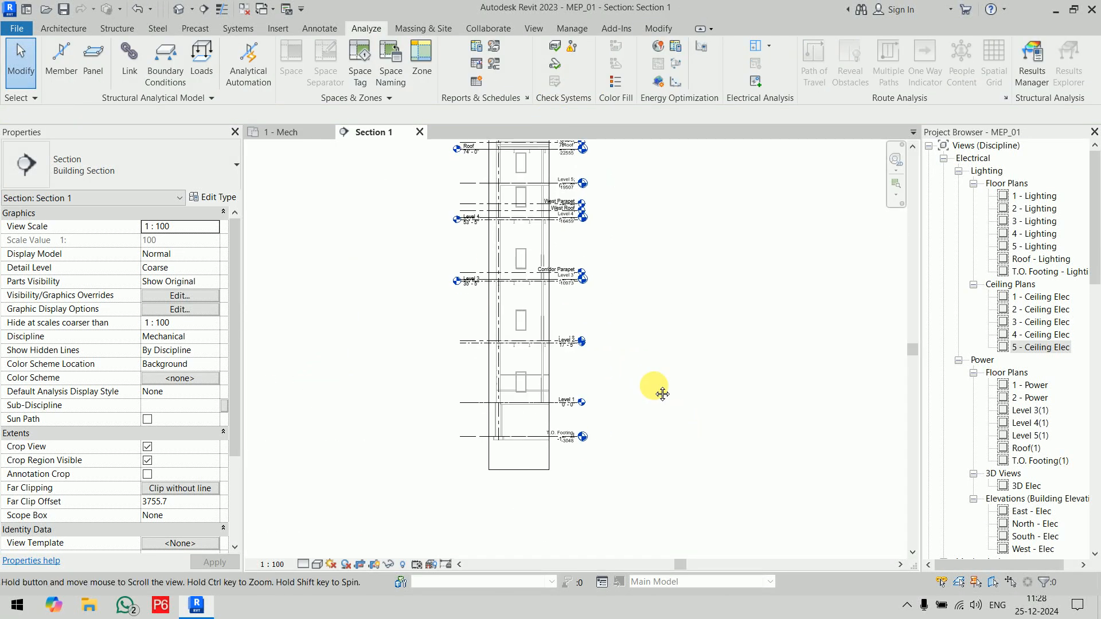
left_click(521, 467)
left_click_drag(523, 406, 523, 406)
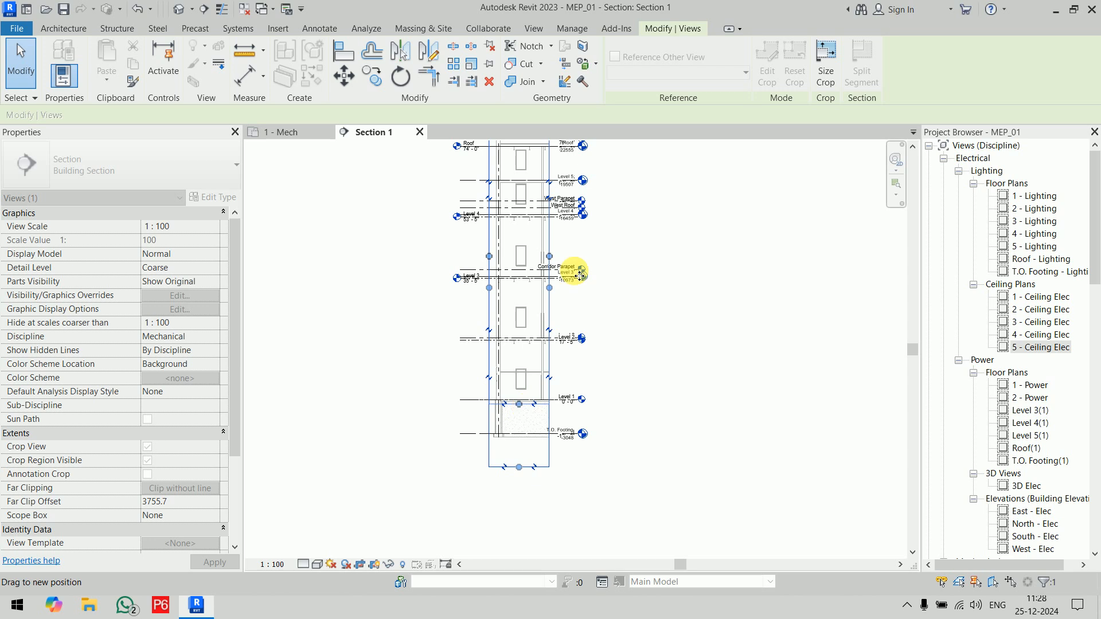
middle_click_drag(638, 276, 627, 416)
left_click_drag(507, 248, 508, 473)
left_click(584, 522)
middle_click_drag(584, 522, 601, 297)
scroll(522, 378, "up", 5)
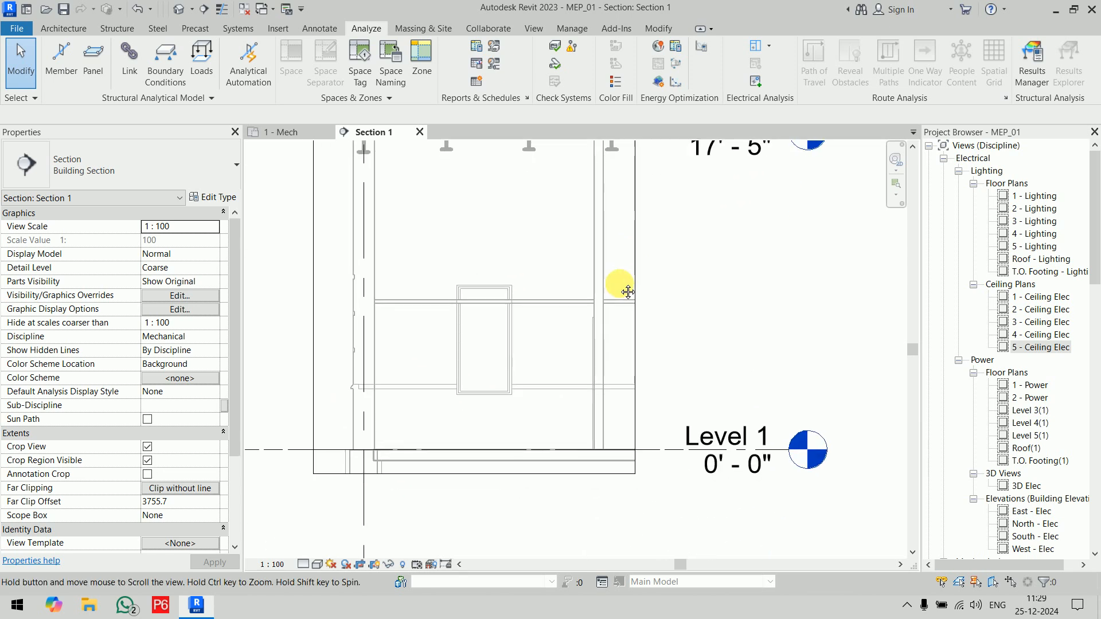
Step: Check the space's extents in the section and place an aligned dimension from Level 1 to the ceiling's underside
left_click(536, 329)
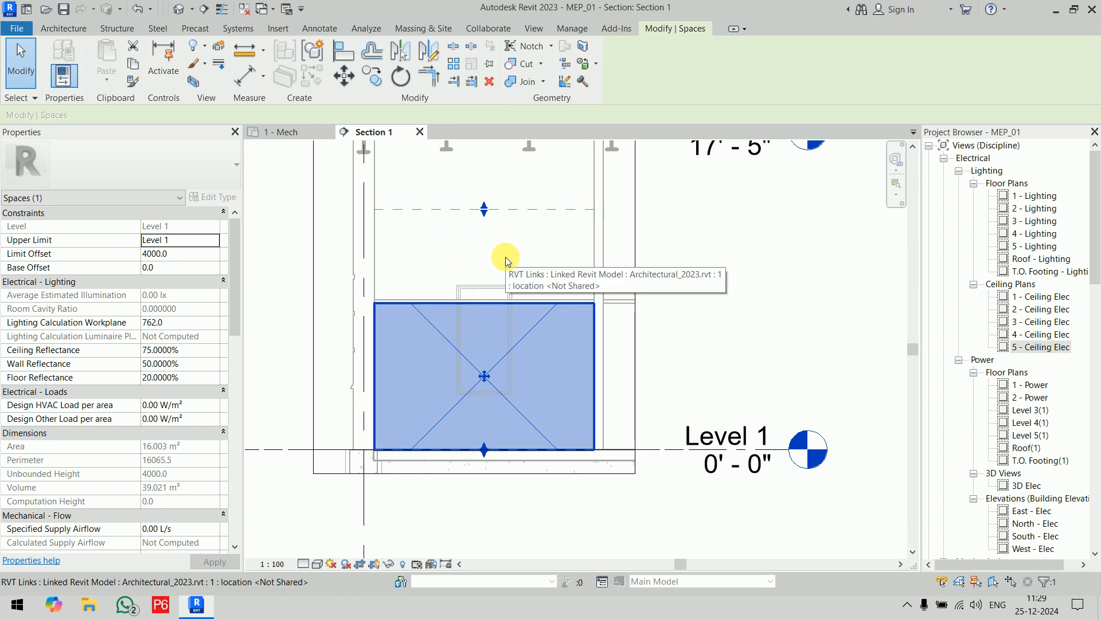
left_click(692, 342)
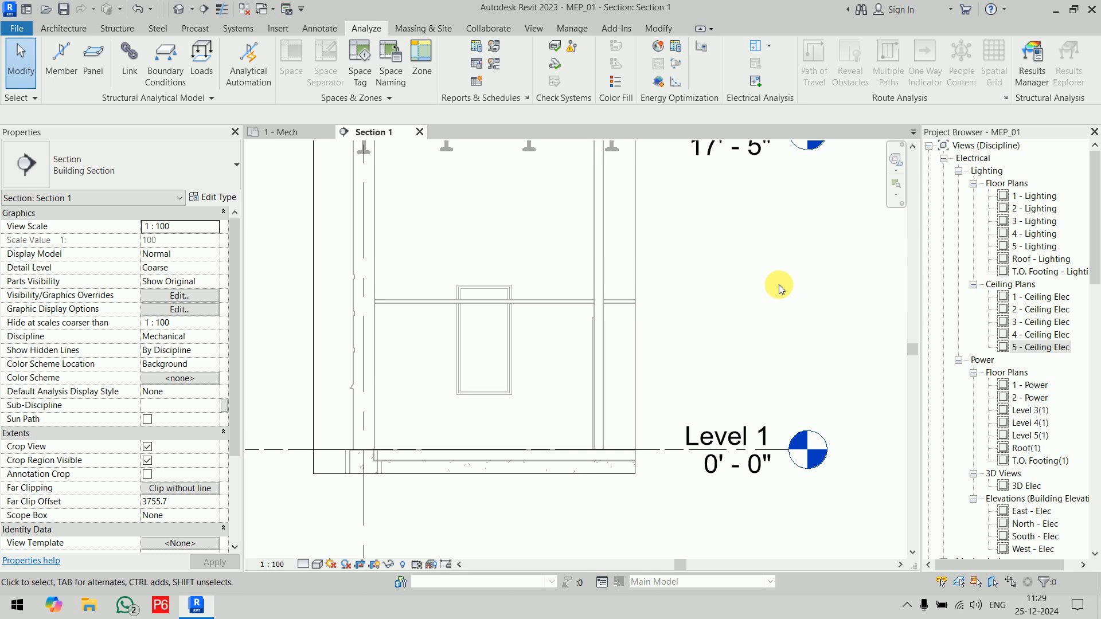
key("d")
key("i")
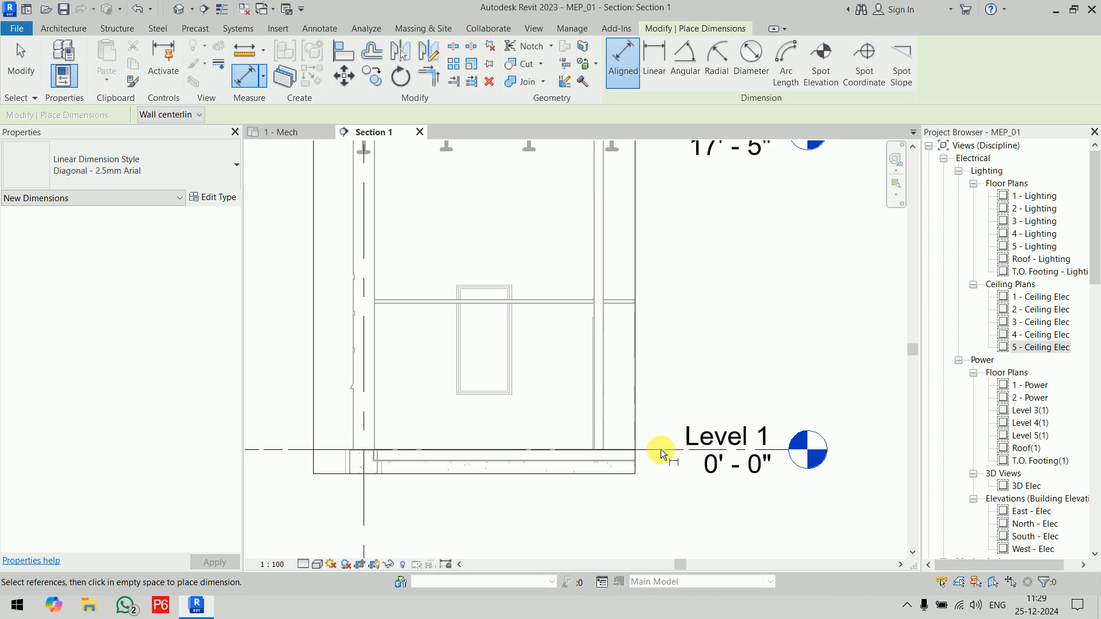
left_click(601, 452)
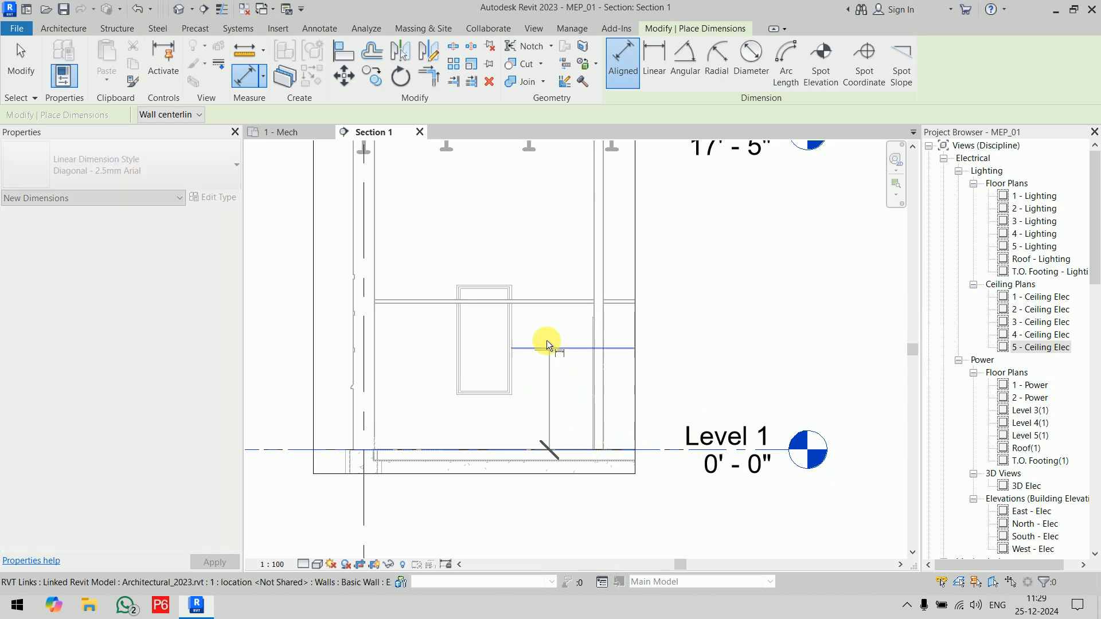
left_click(547, 304)
left_click(671, 318)
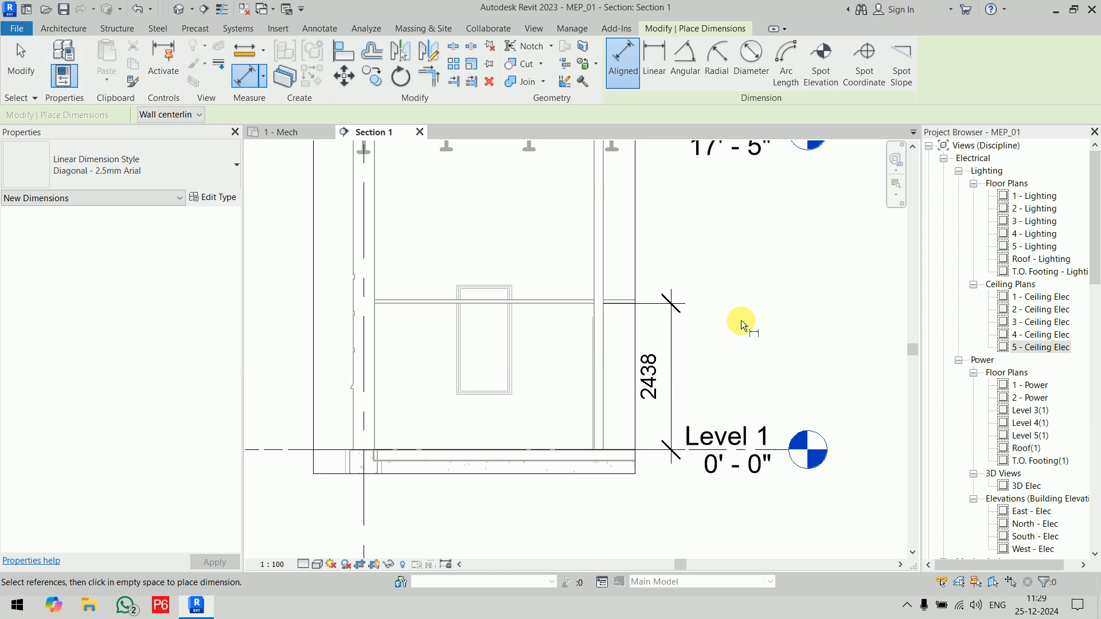
key("Escape")
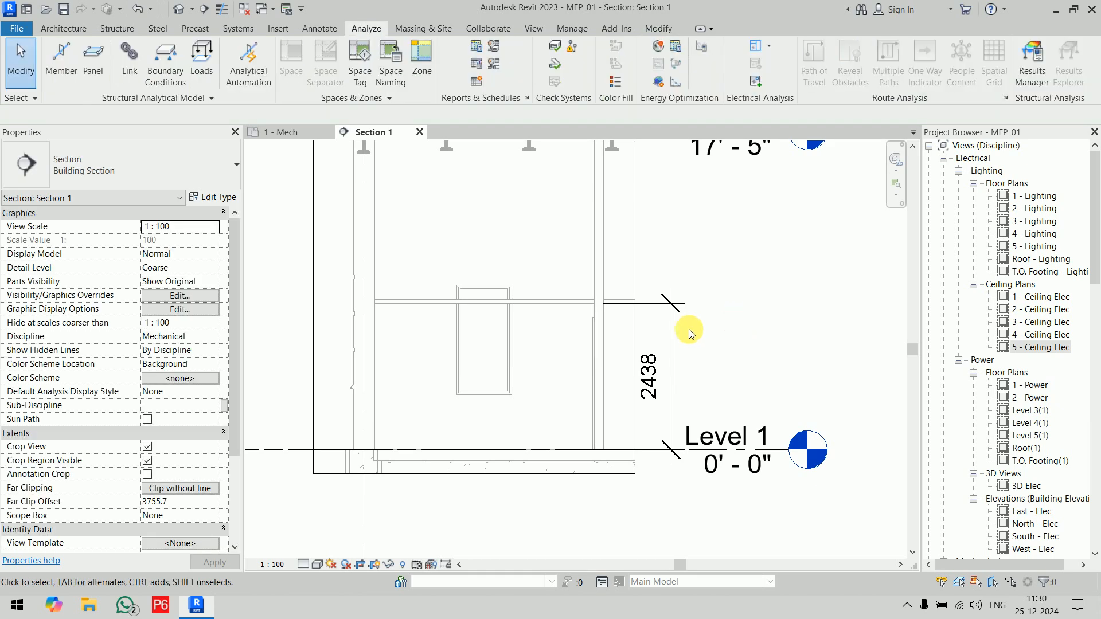
Step: Set the space's Limit Offset to 2438 and inspect its upper edge against the ceiling
left_click(541, 318)
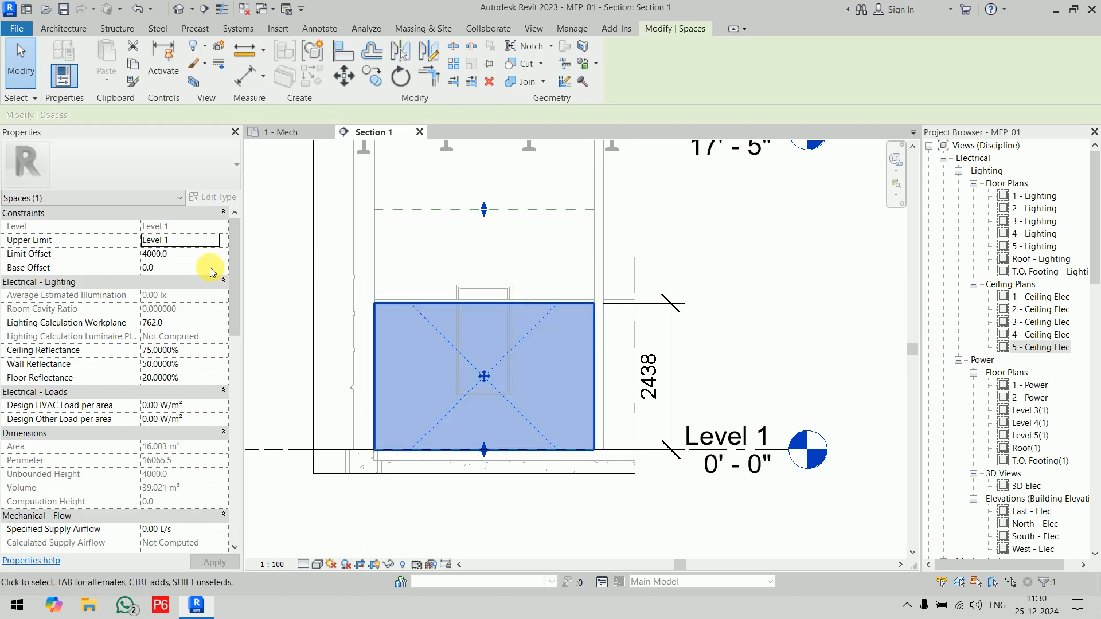
left_click(186, 257)
type("2438")
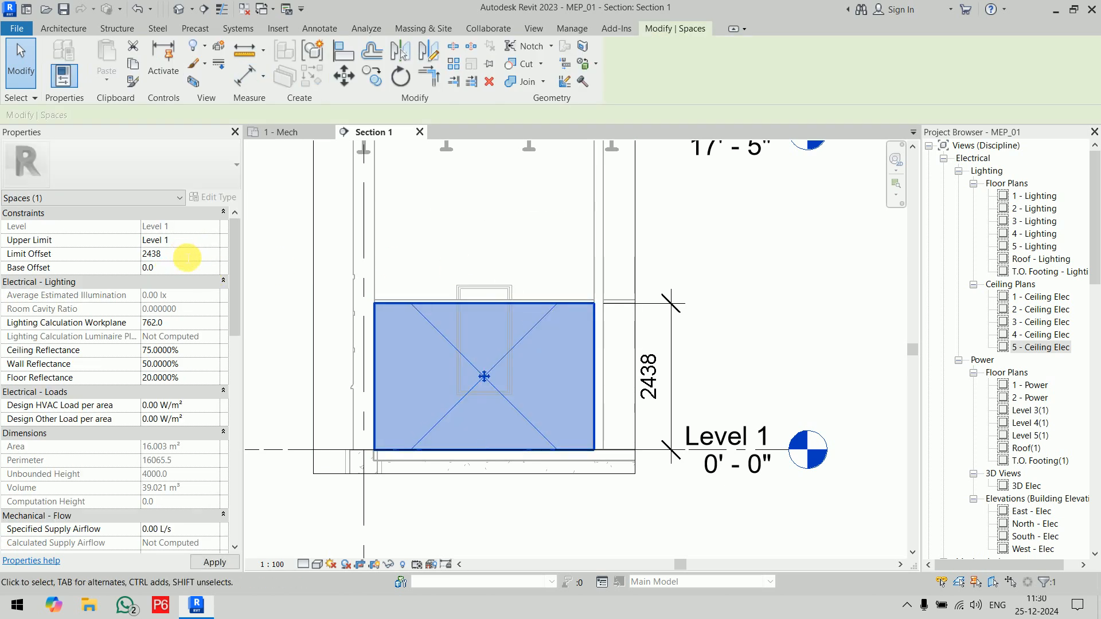
key("Return")
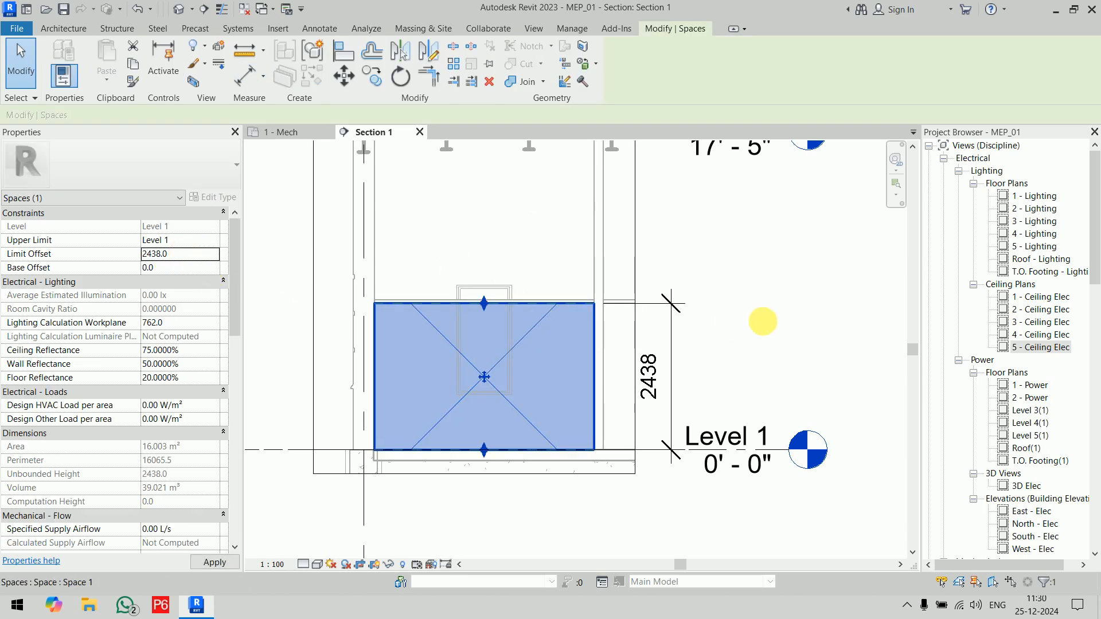
left_click(759, 318)
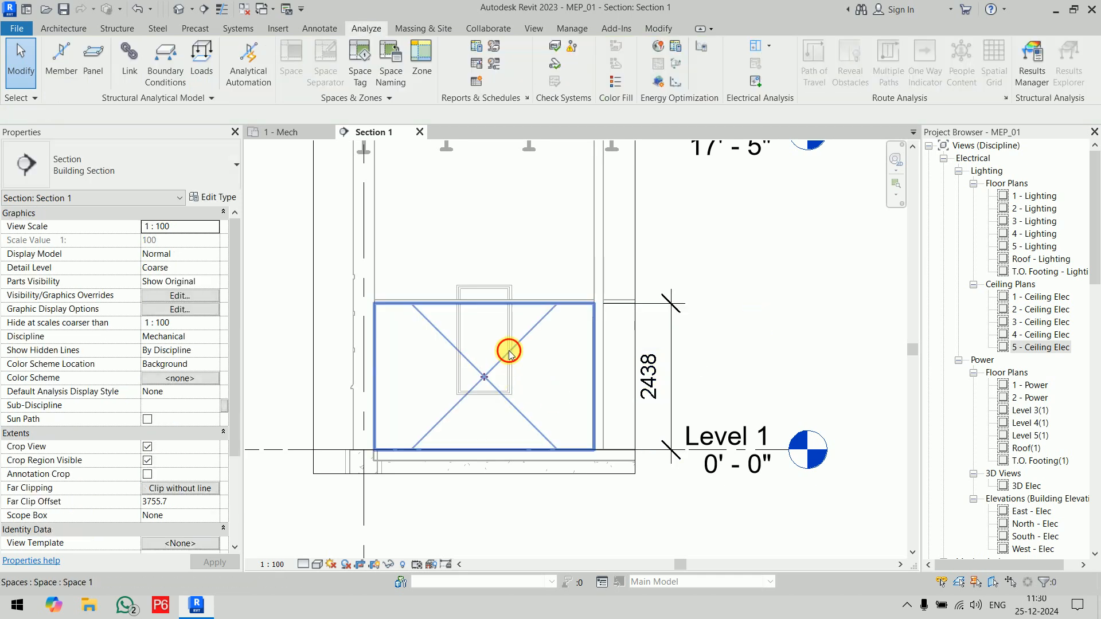
left_click(500, 375)
scroll(593, 374, "down", 3)
scroll(498, 377, "up", 2)
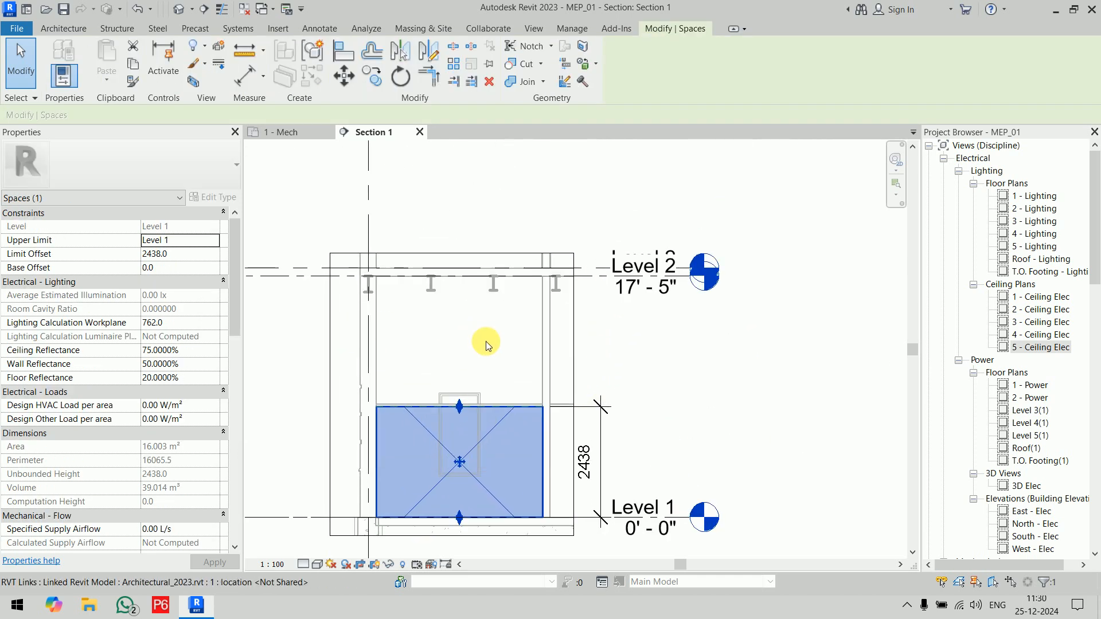
scroll(464, 405, "up", 4)
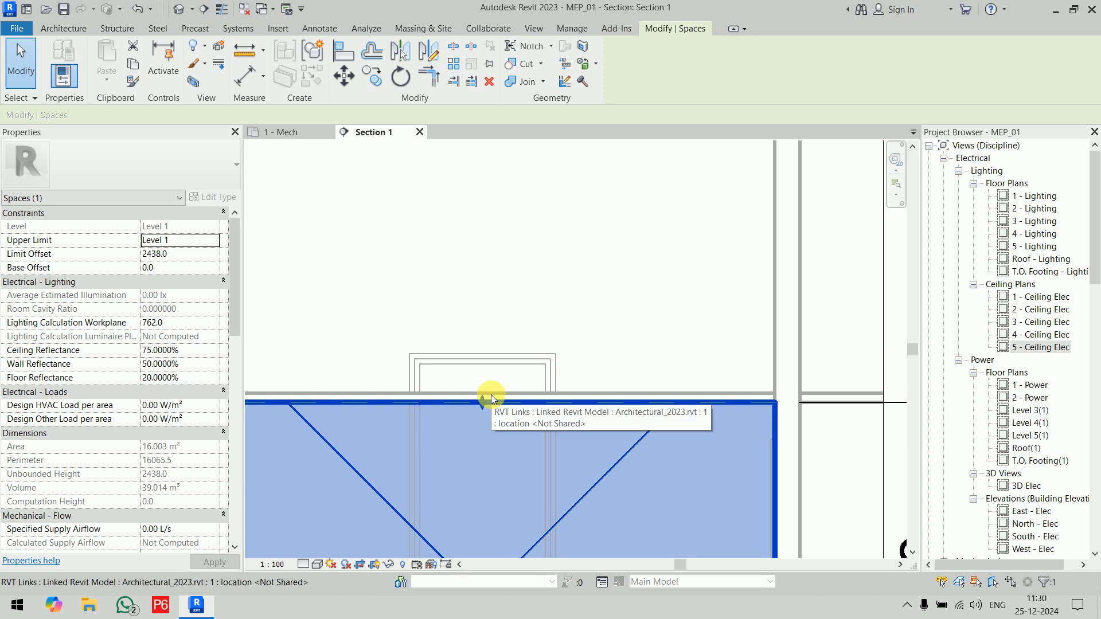
scroll(525, 290, "down", 5)
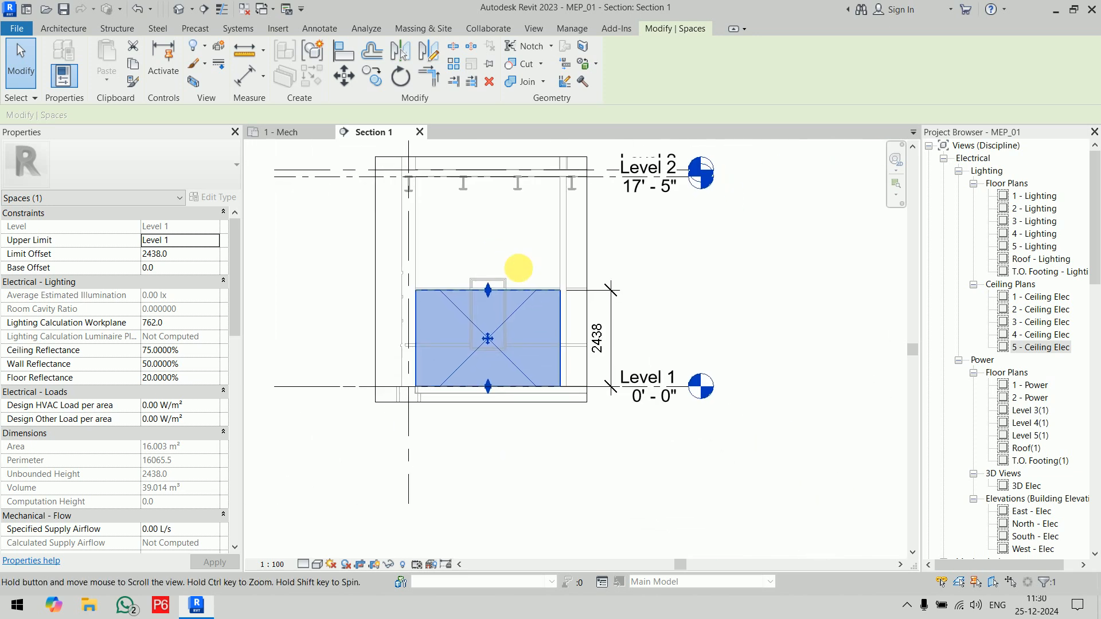
Step: Go to the 1 - Ceiling Elec ceiling plan and examine the ceiling of the corner room
key("Escape")
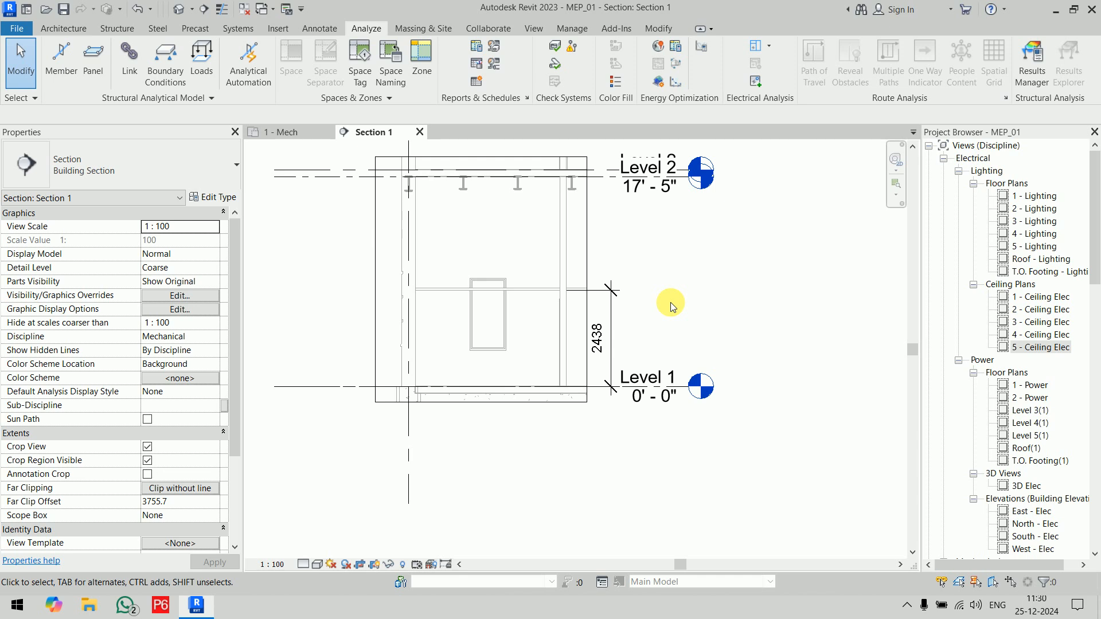
double_click(1040, 297)
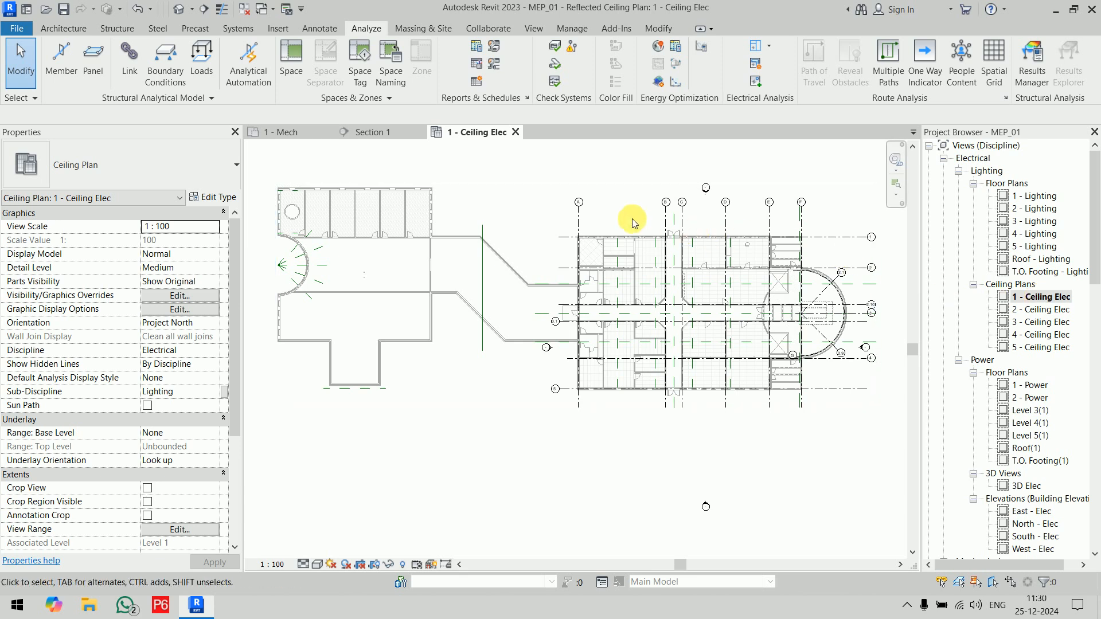
scroll(563, 265, "up", 6)
middle_click_drag(577, 209, 592, 163)
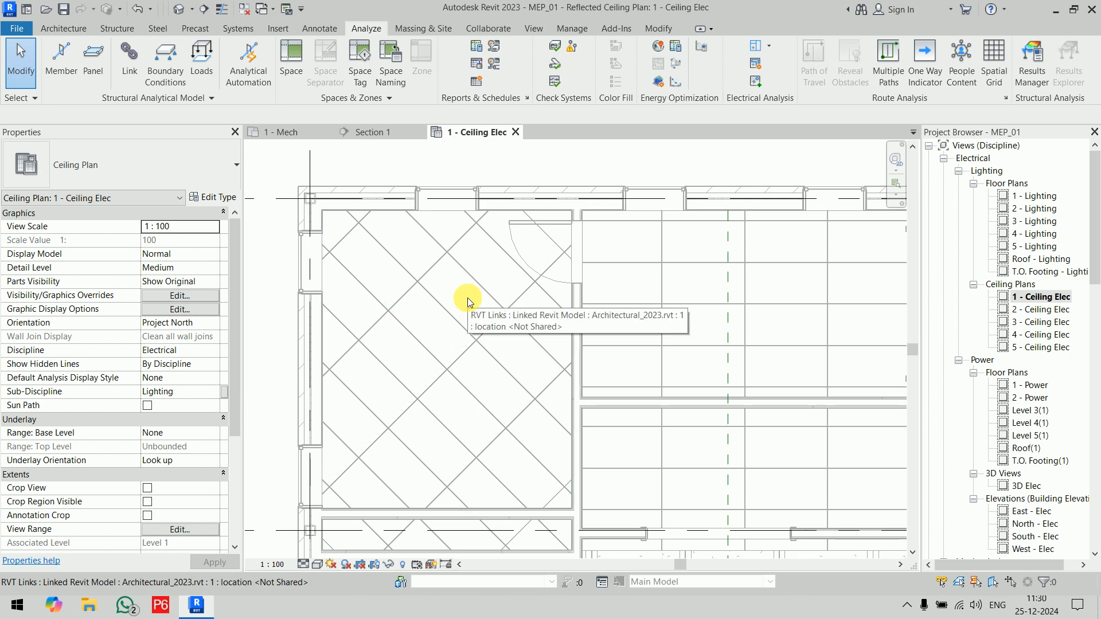
scroll(763, 317, "down", 4)
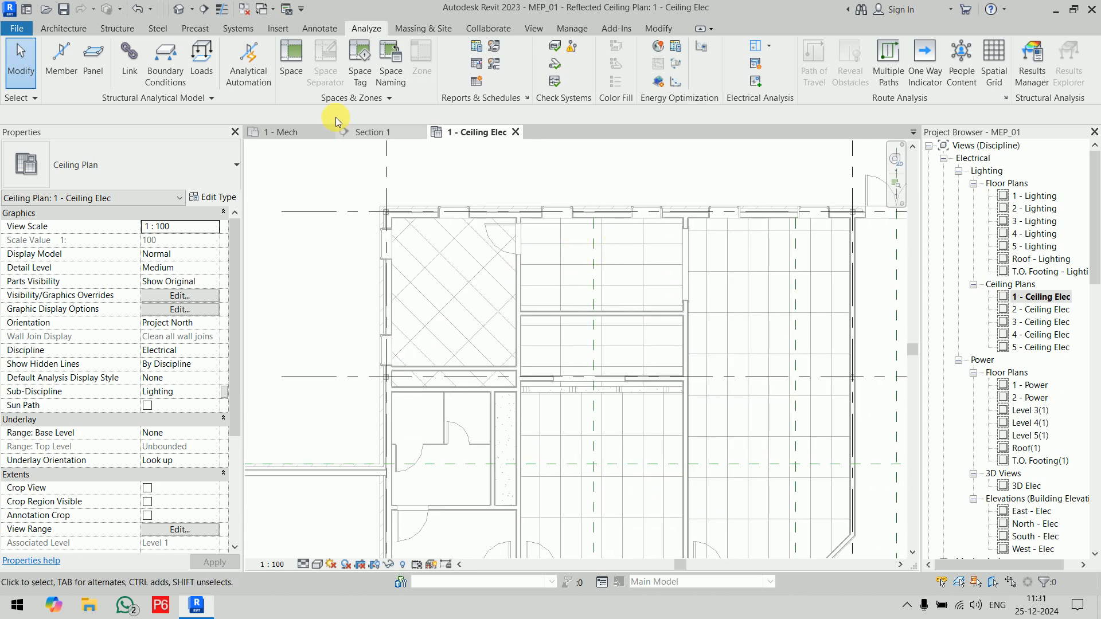
Step: Check the ceiling heights of the corner room and the neighbouring room with Spot Elevation, without placing an annotation
left_click(321, 29)
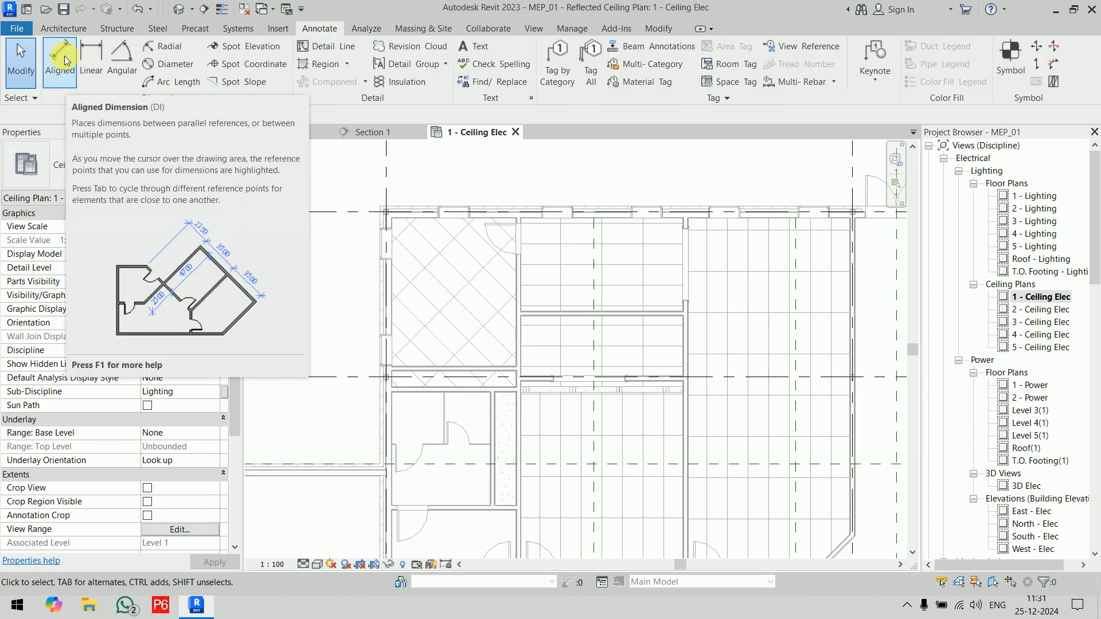
left_click(250, 55)
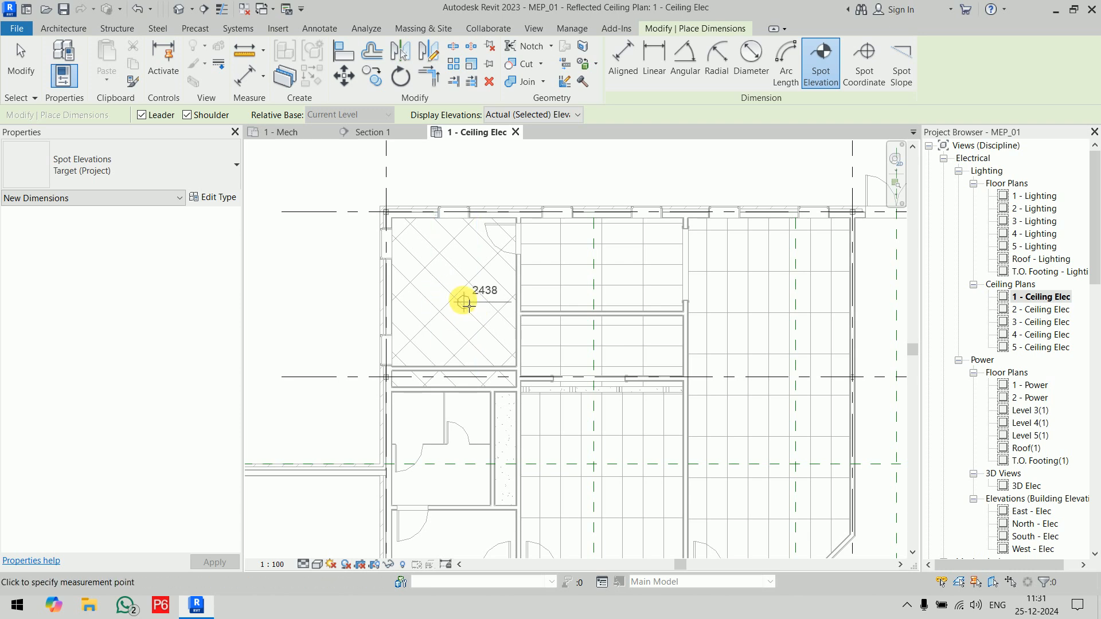
scroll(442, 267, "up", 3)
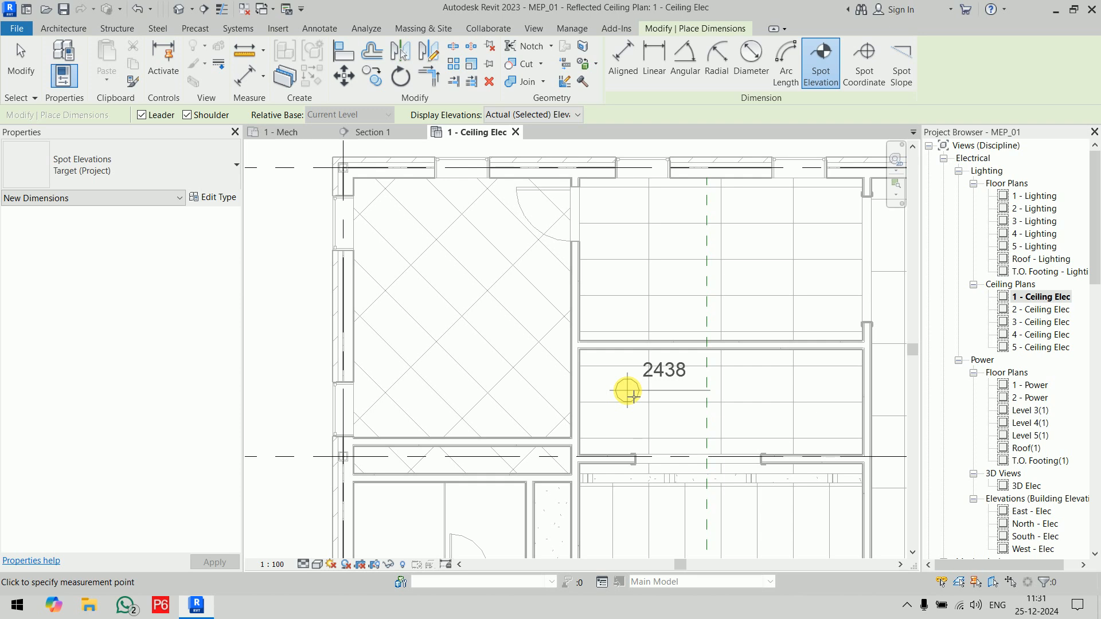
key("Escape")
key("Escape")
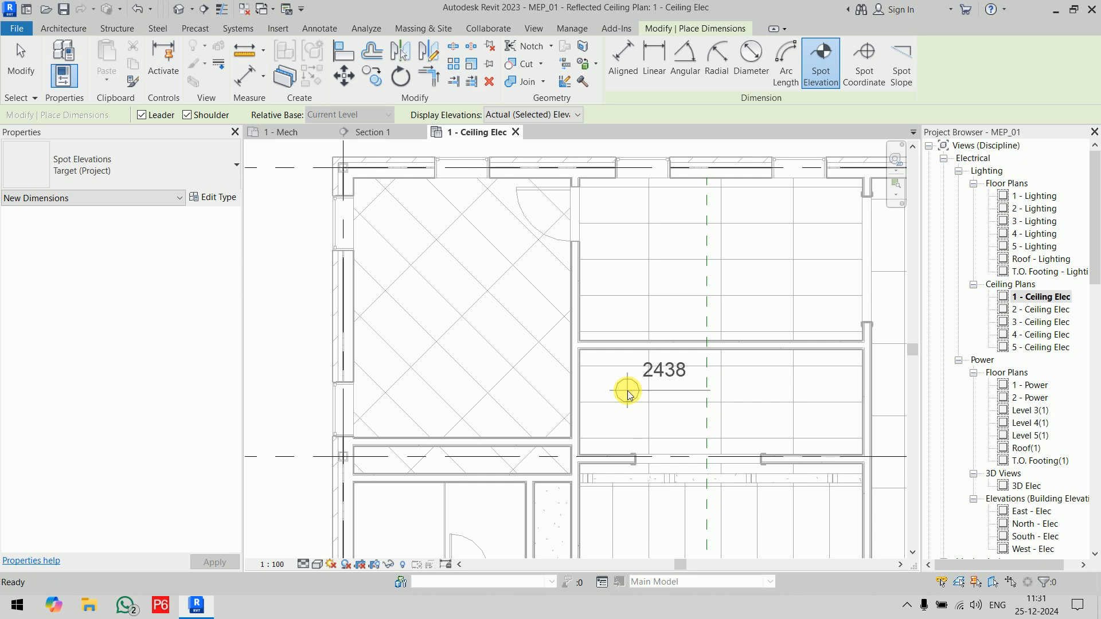
Step: Return to the 1 - Mech floor plan, delete only the corner room's space tag, and check the space itself
left_click(257, 132)
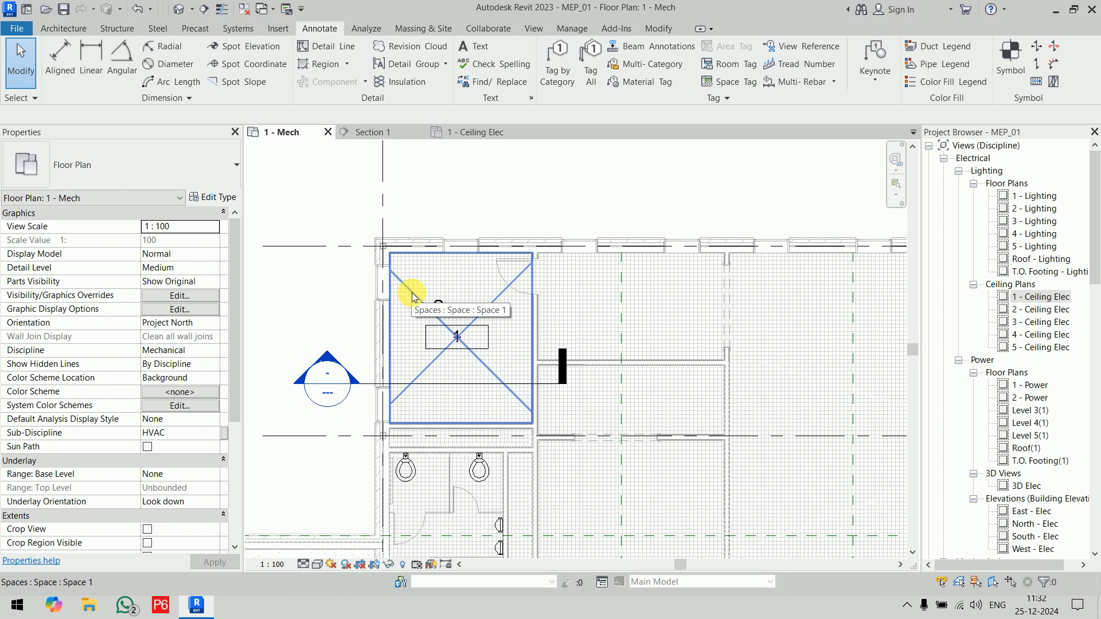
left_click(467, 328)
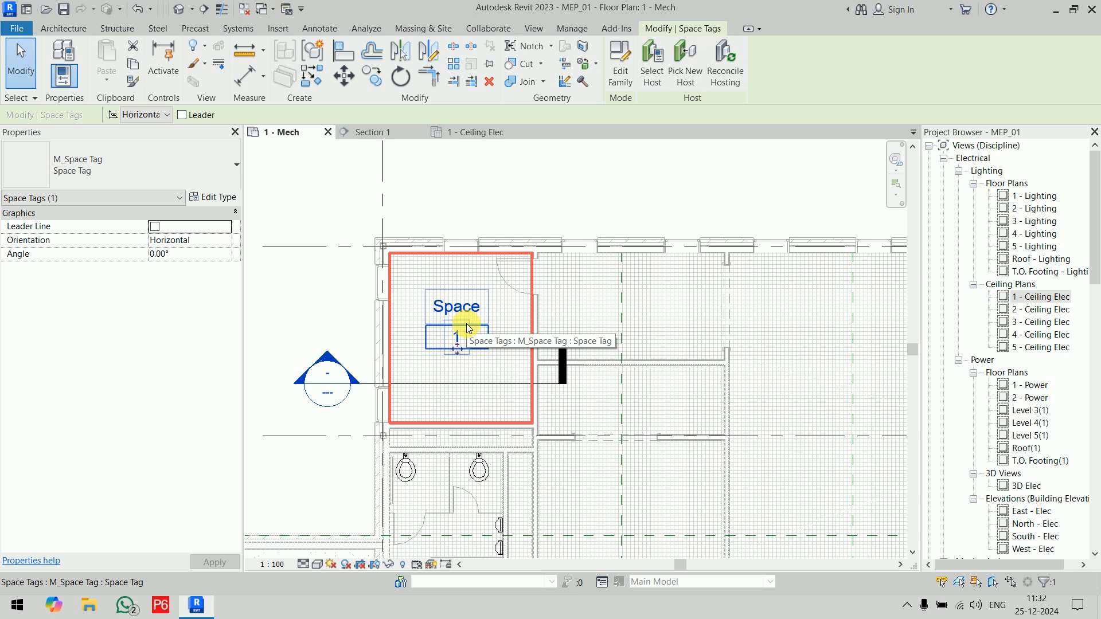
key("Delete")
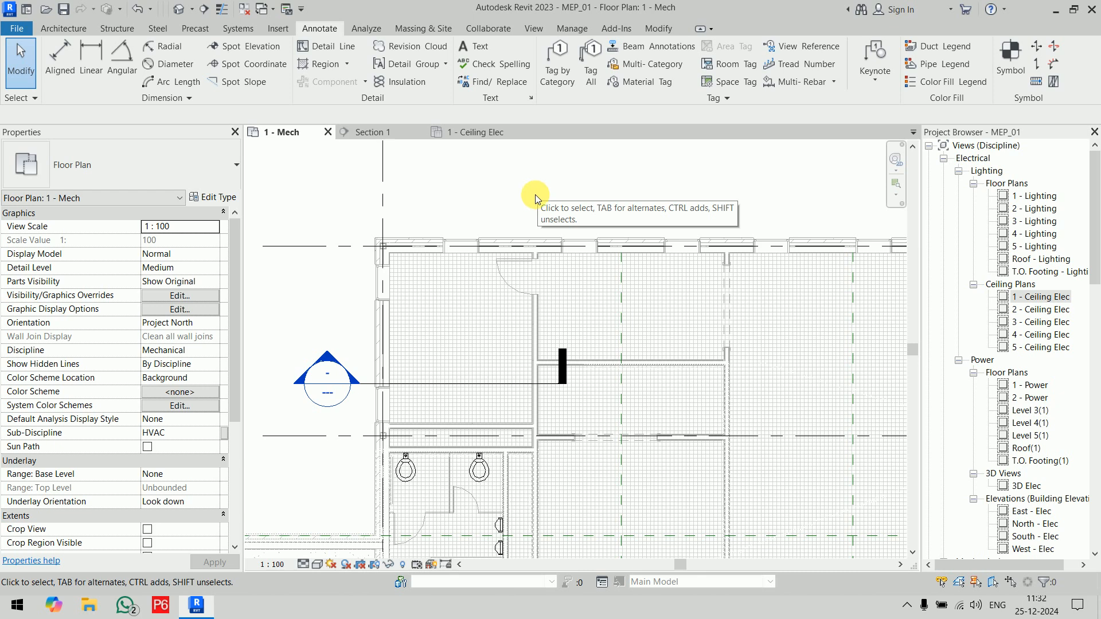
left_click(432, 322)
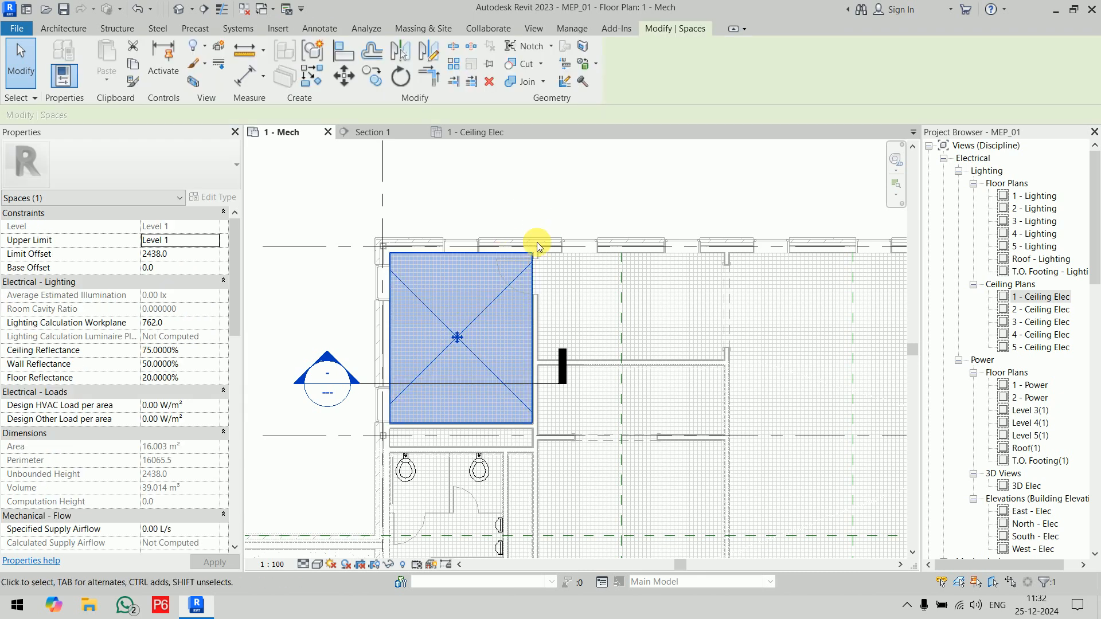
left_click(487, 183)
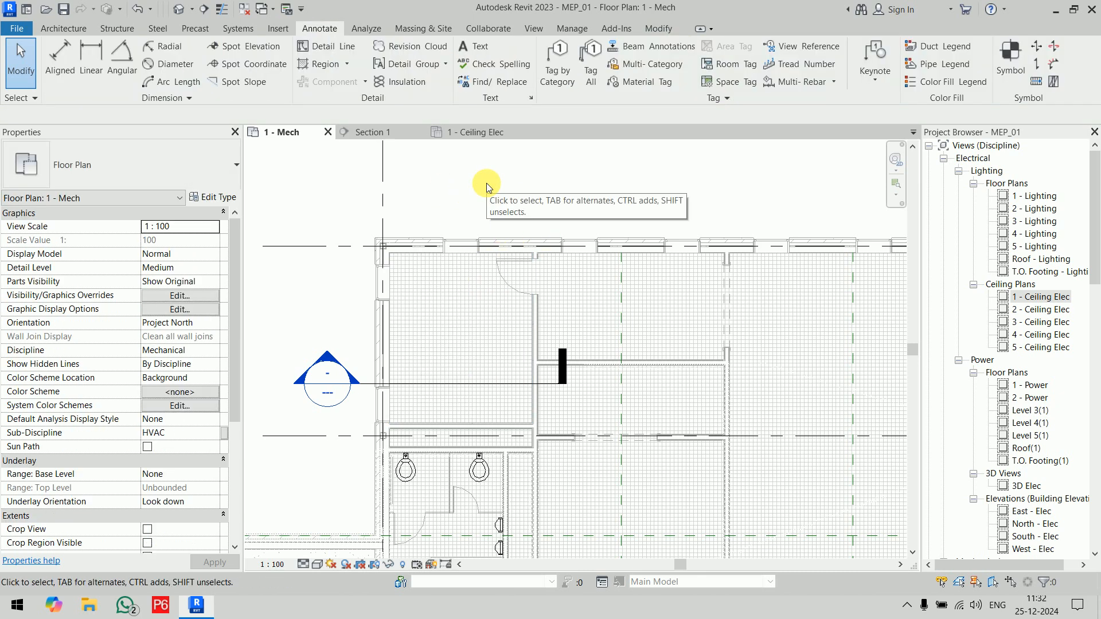
Step: Tag the corner room's space again with a Space Tag at the middle of the room
left_click(367, 28)
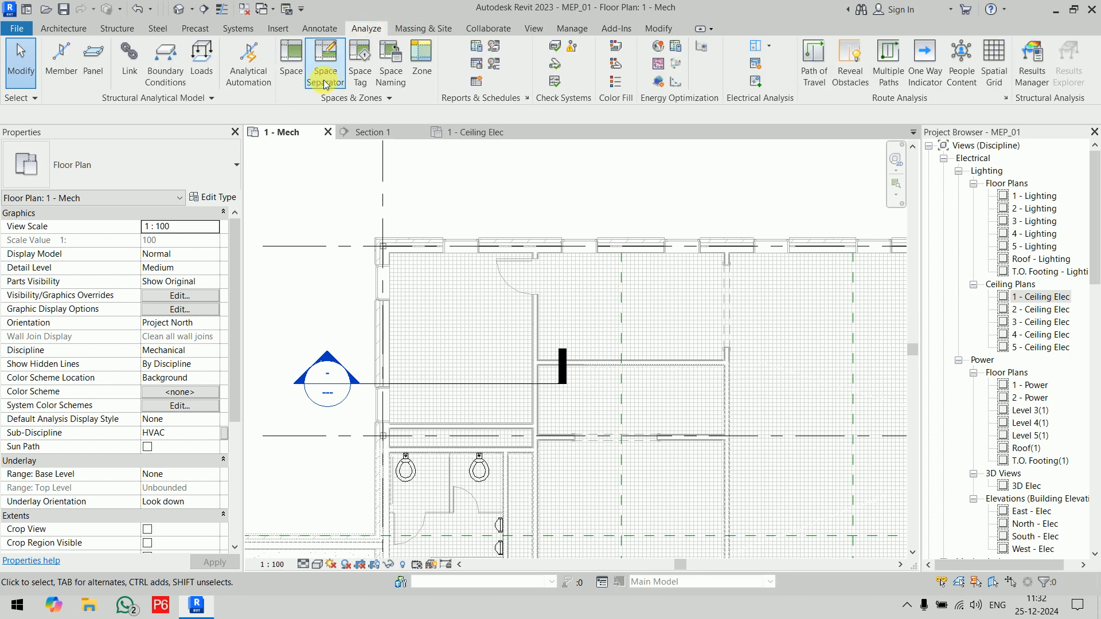
left_click(362, 72)
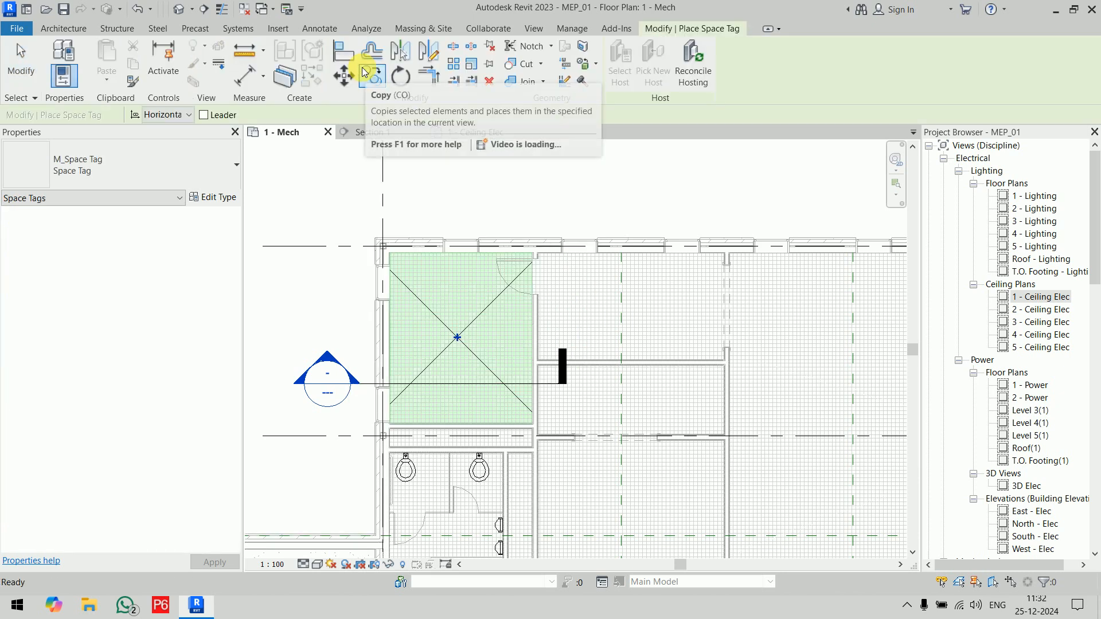
left_click(454, 341)
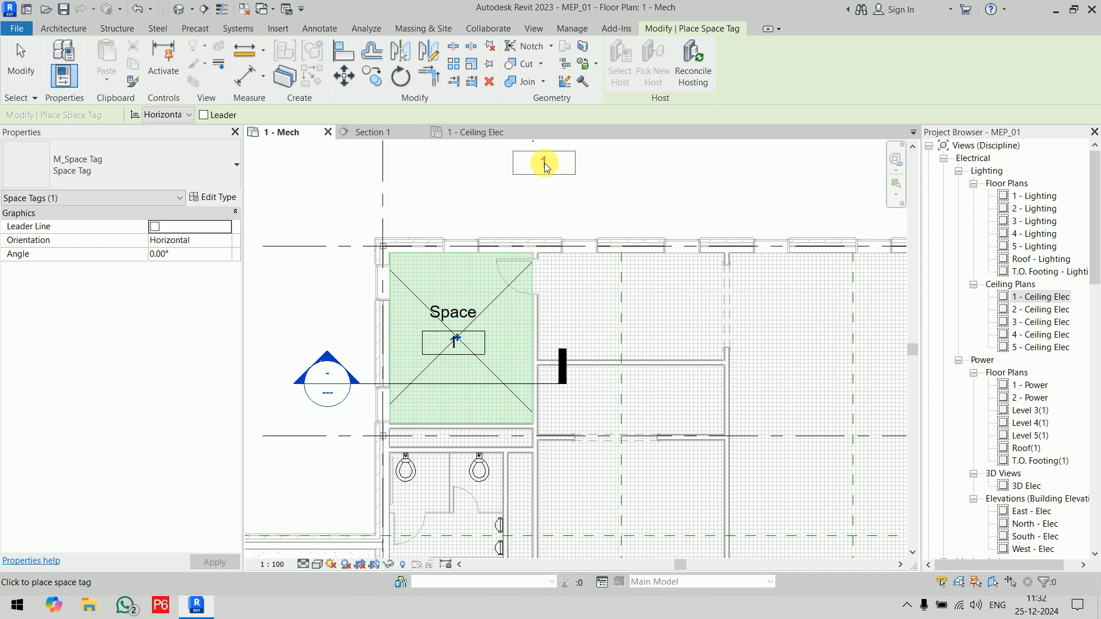
right_click(545, 164)
left_click(556, 172)
right_click(555, 171)
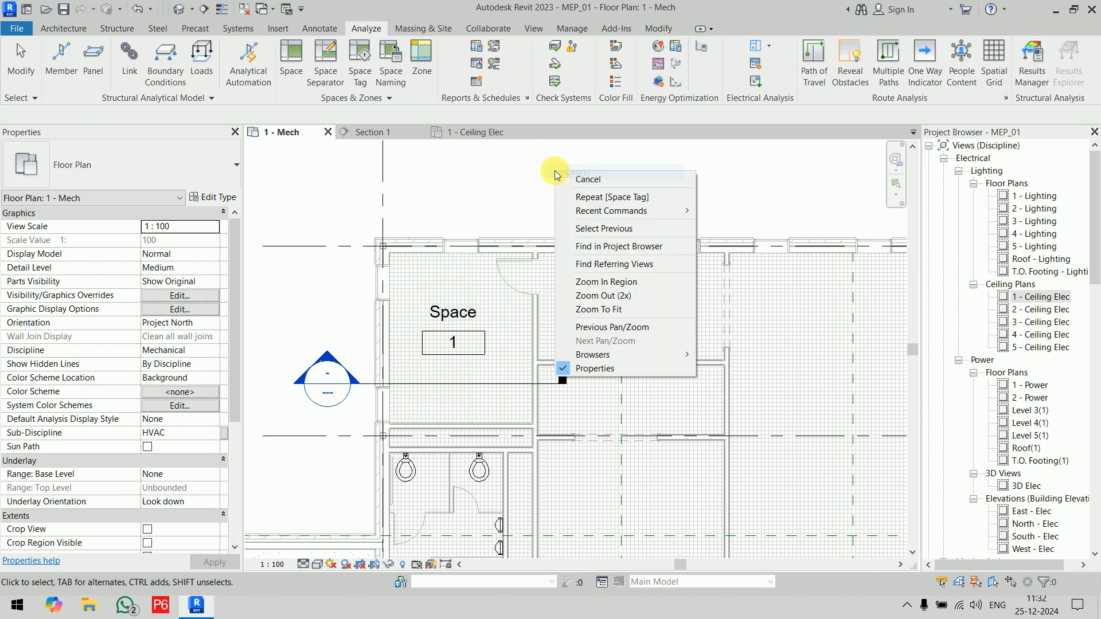
left_click(562, 178)
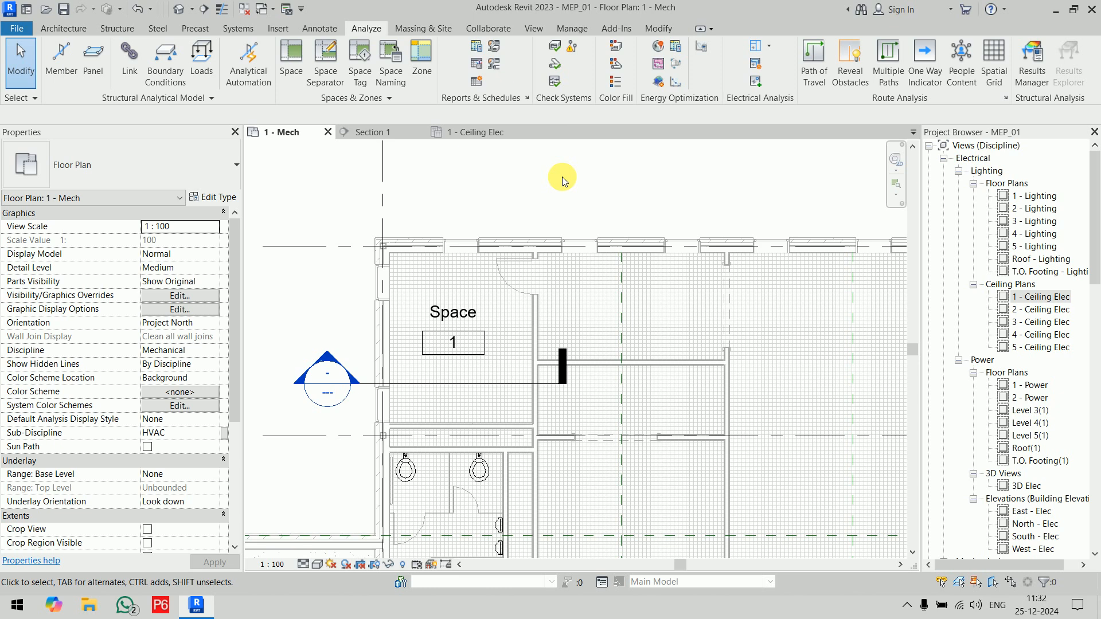
left_click(428, 312)
left_click(474, 177)
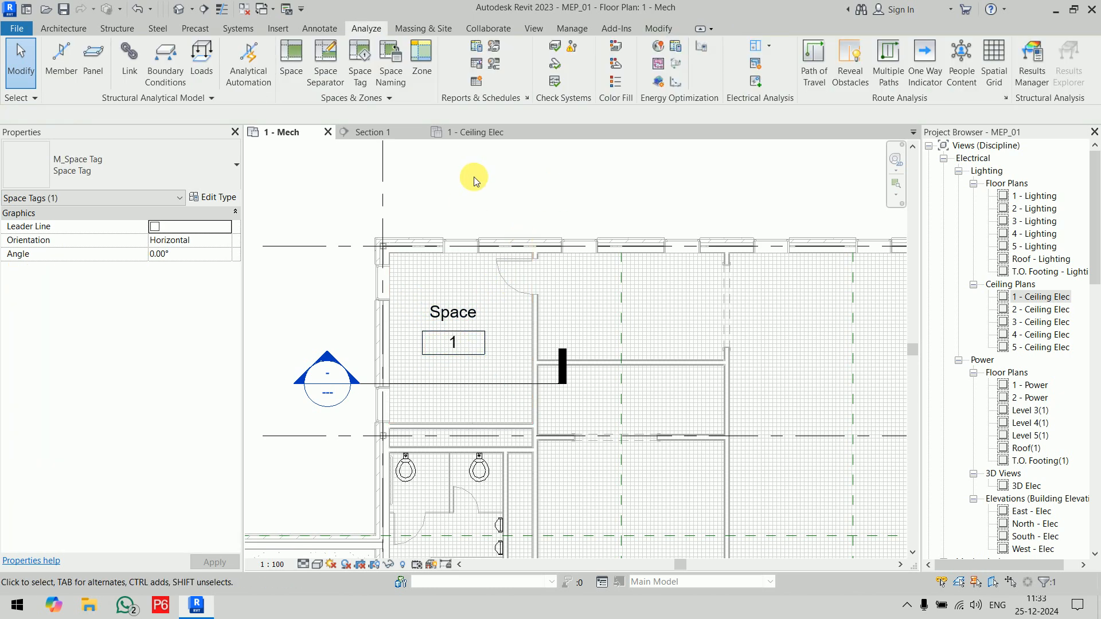
Step: Delete the corner room's space from the floor plan, then read and dismiss the deletion warning
left_click(406, 294)
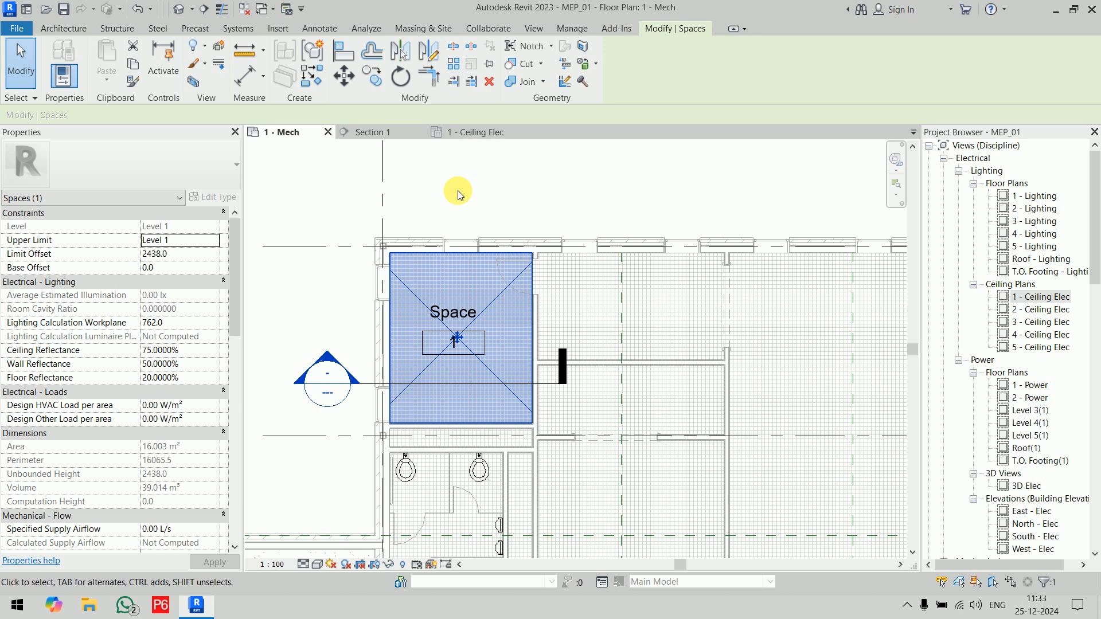
key("Delete")
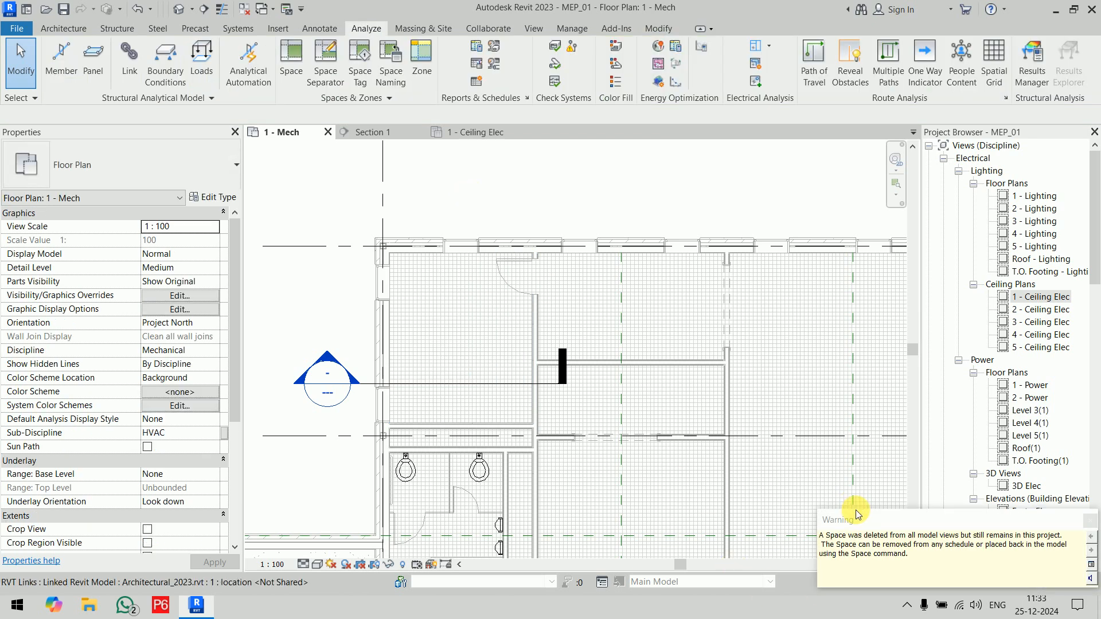
mouse_move(860, 523)
left_mouse_down()
mouse_move(713, 423)
mouse_move(468, 178)
left_mouse_up()
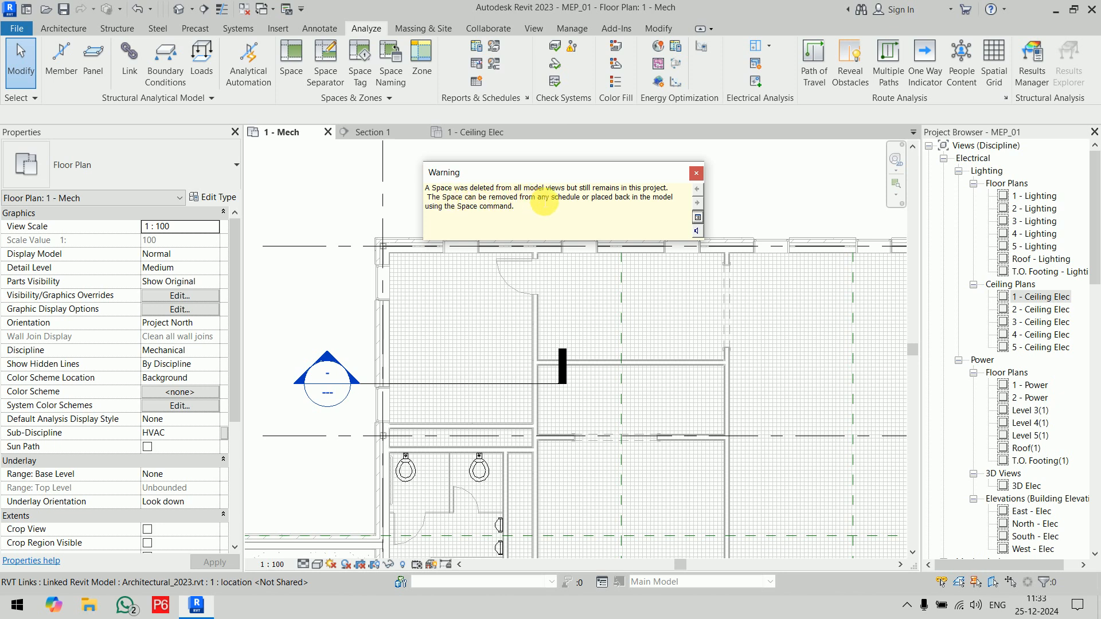
left_click_drag(565, 194, 566, 192)
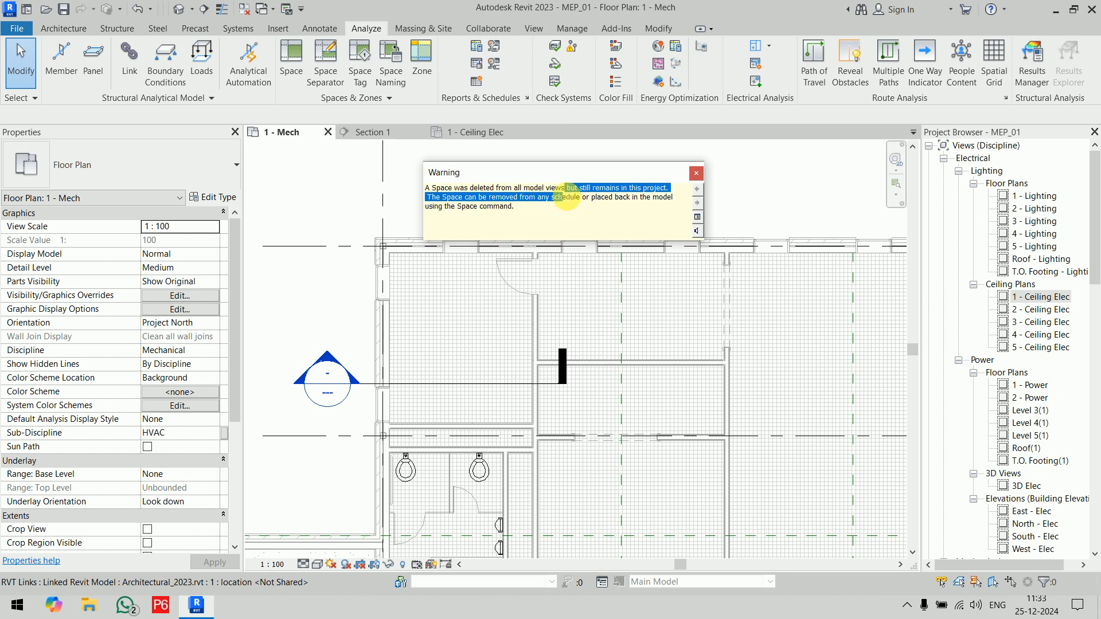
left_click(565, 192)
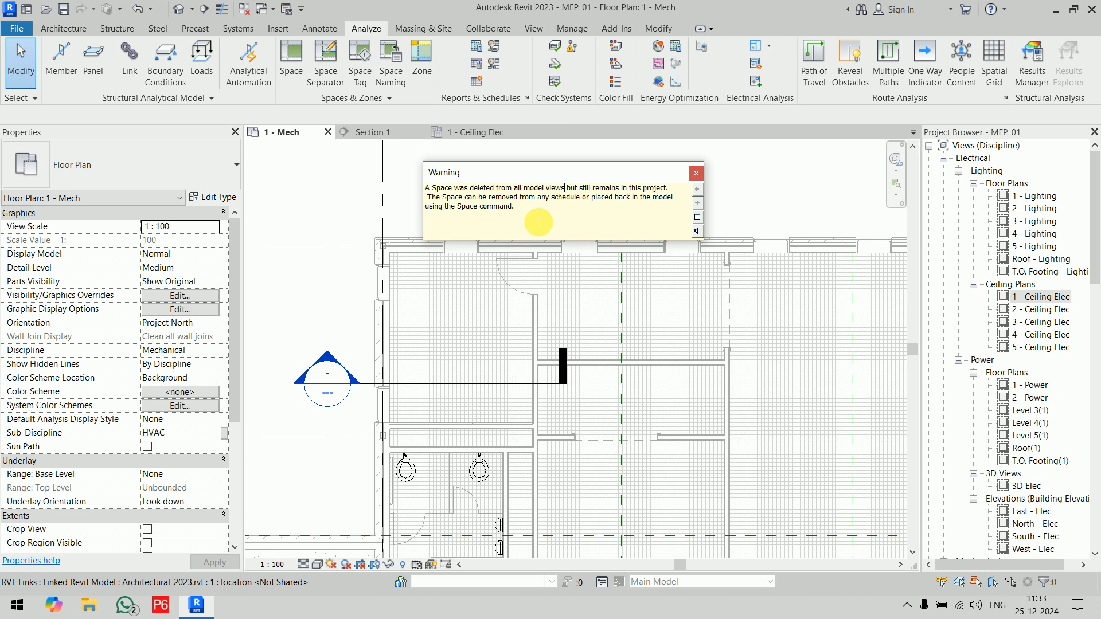
left_click(696, 173)
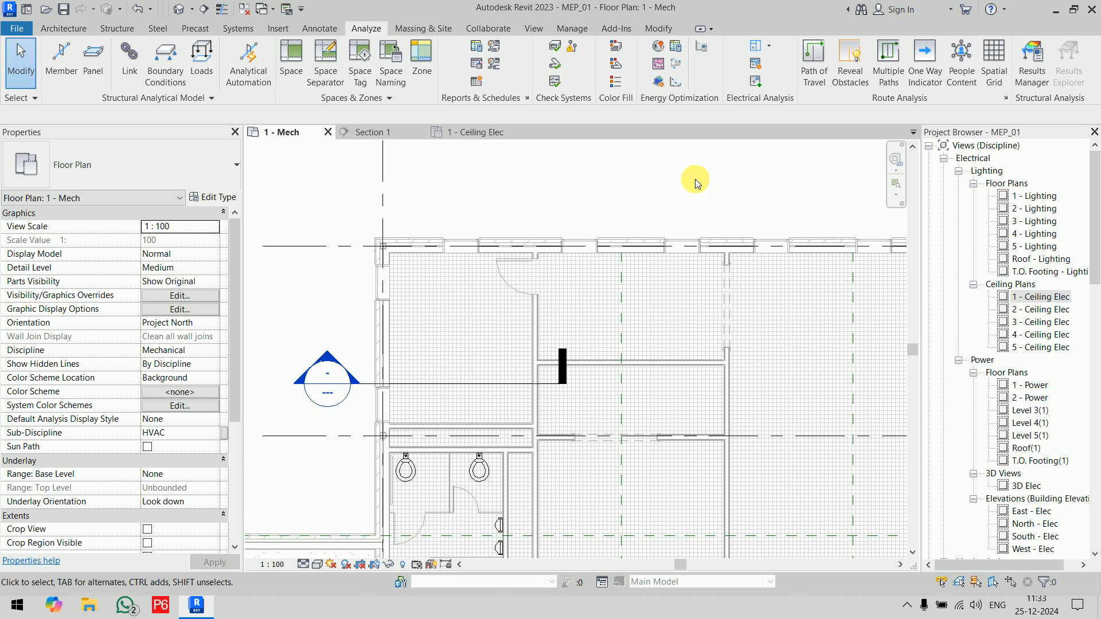
Step: Show the System Browser alongside the Project Browser and widen it for reading
scroll(671, 208, "down", 5)
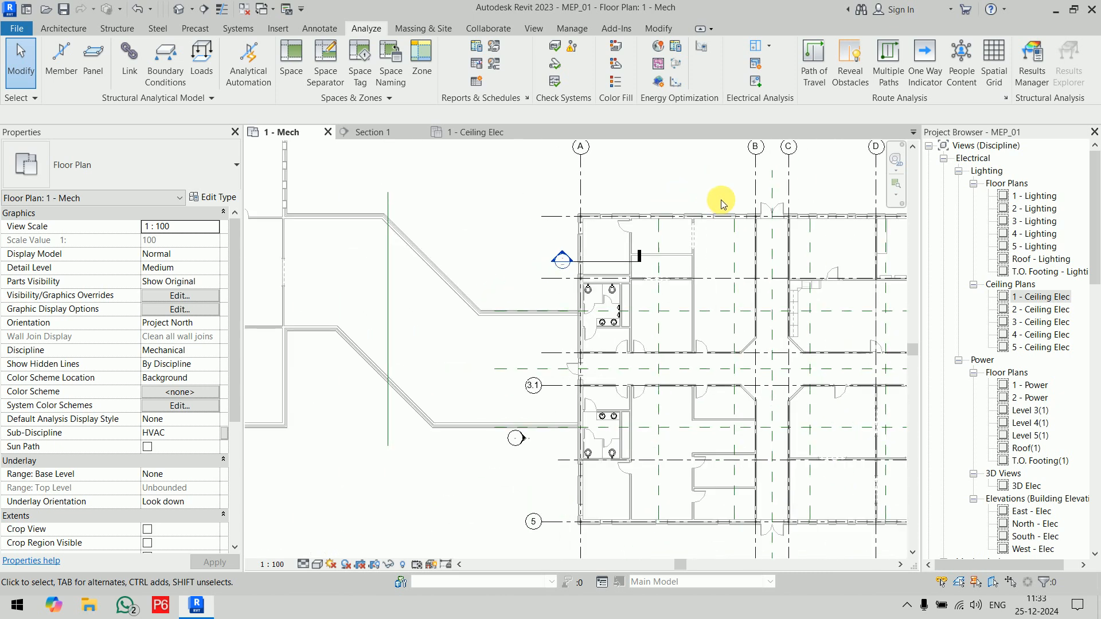
middle_click_drag(698, 204, 448, 221)
scroll(616, 224, "down", 2)
middle_click_drag(608, 232, 426, 260)
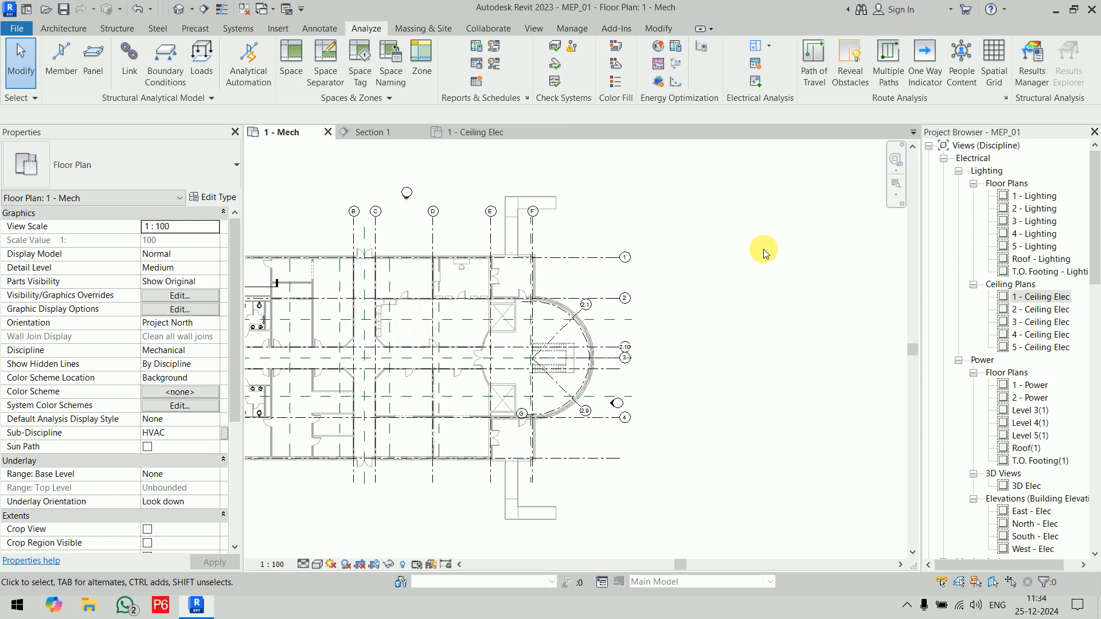
right_click(735, 231)
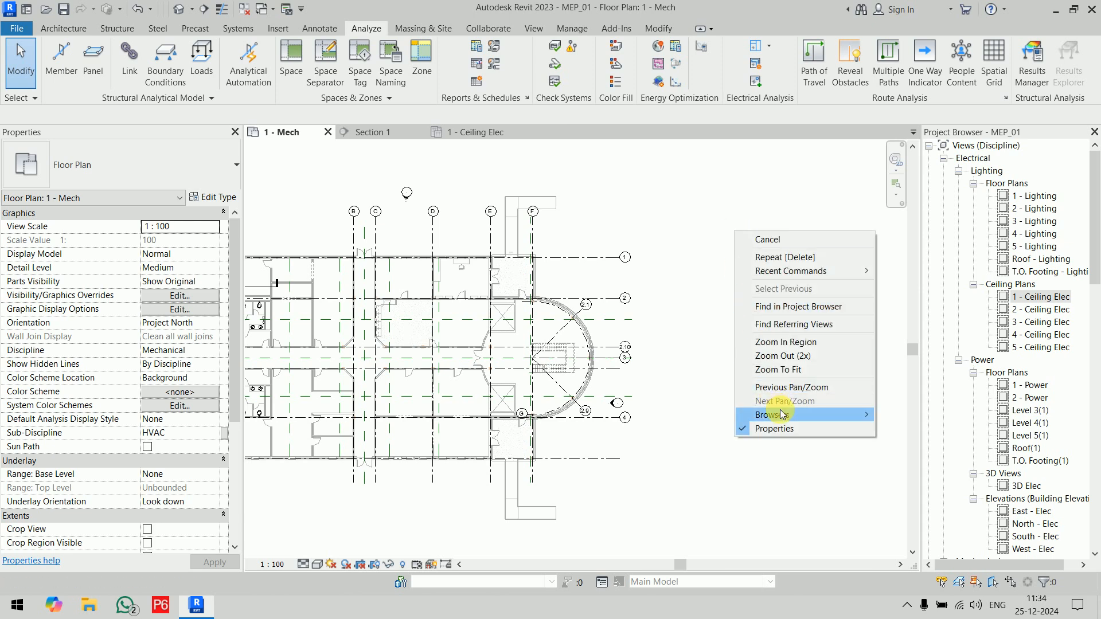
mouse_move(781, 414)
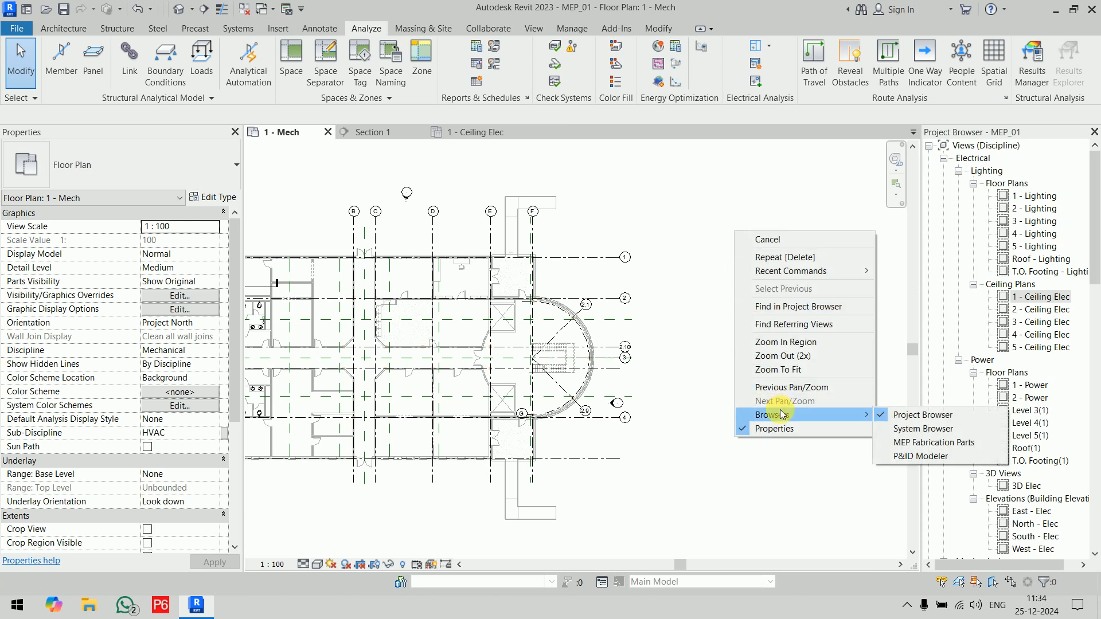
left_click(953, 431)
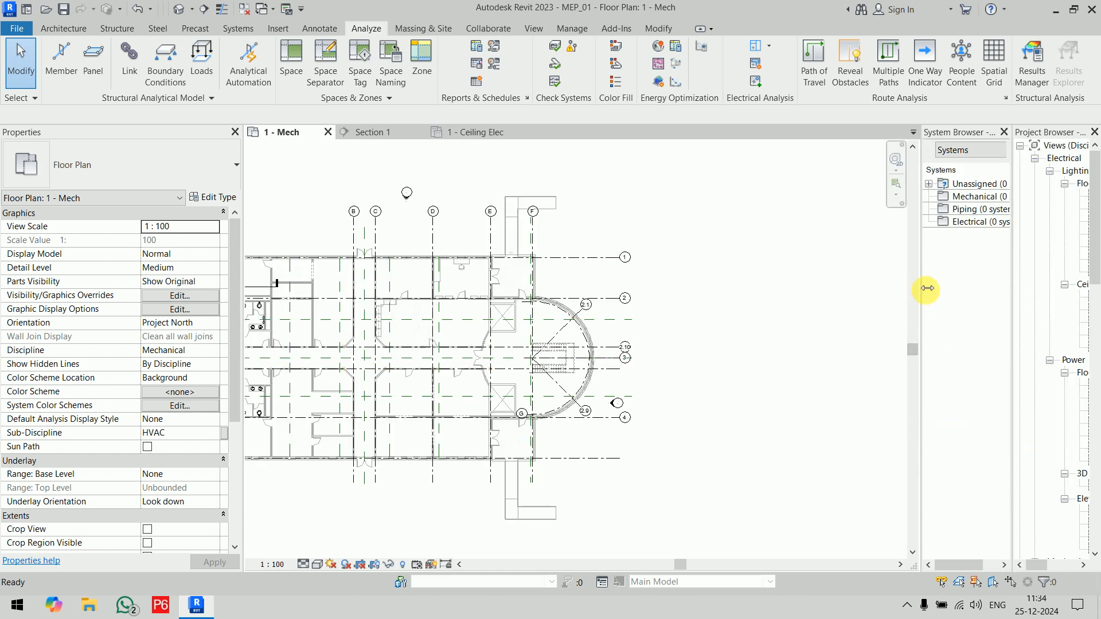
left_click_drag(927, 288, 820, 290)
Step: Switch the System Browser to the Zones listing and expand the Default zone
left_click(882, 150)
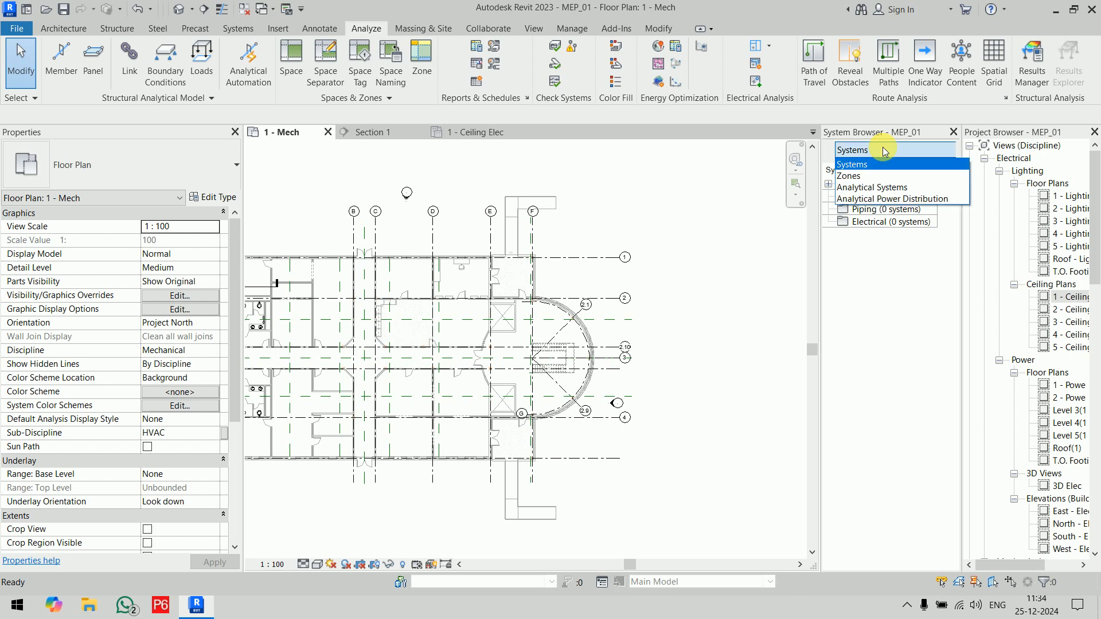
left_click(884, 173)
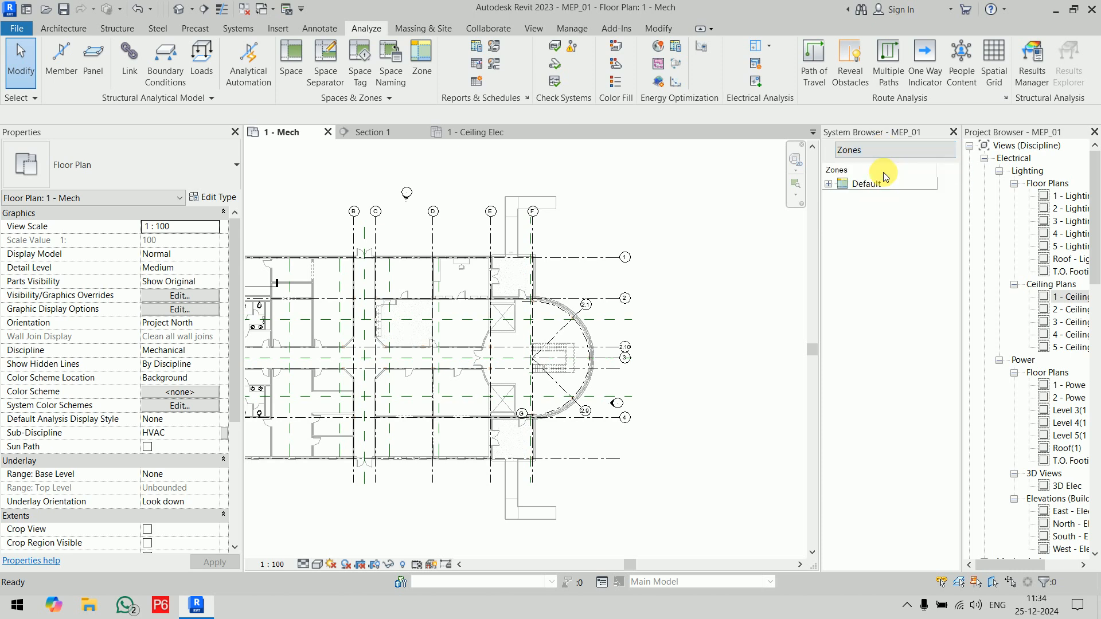
left_click(829, 184)
left_click(841, 183)
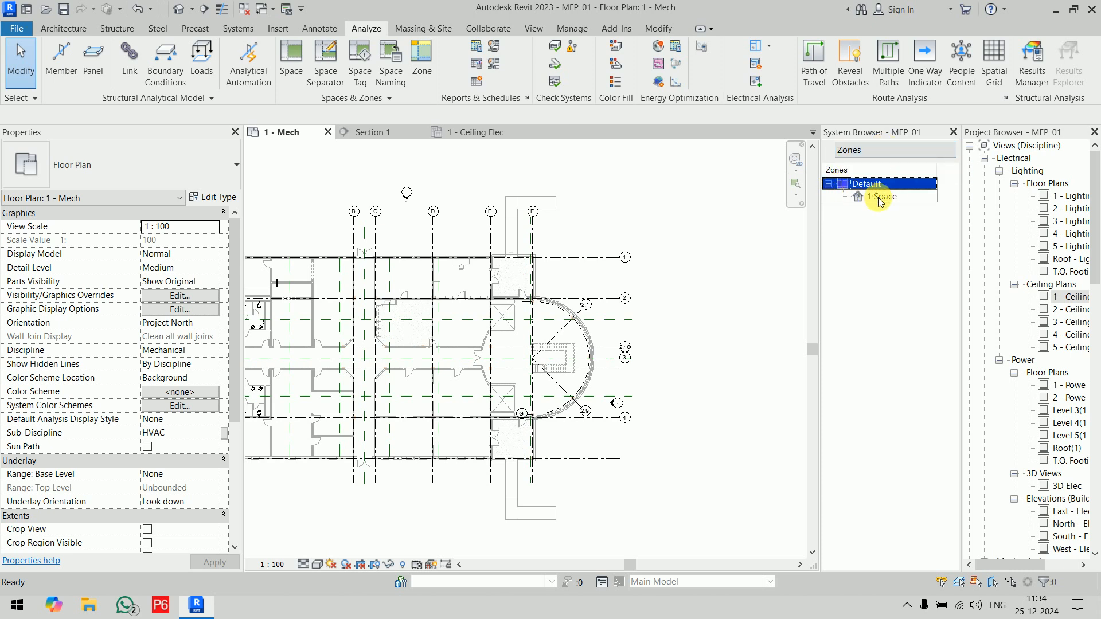
Step: Delete the unplaced space from the Default zone, then close the System Browser and widen the Project Browser
left_click(881, 198)
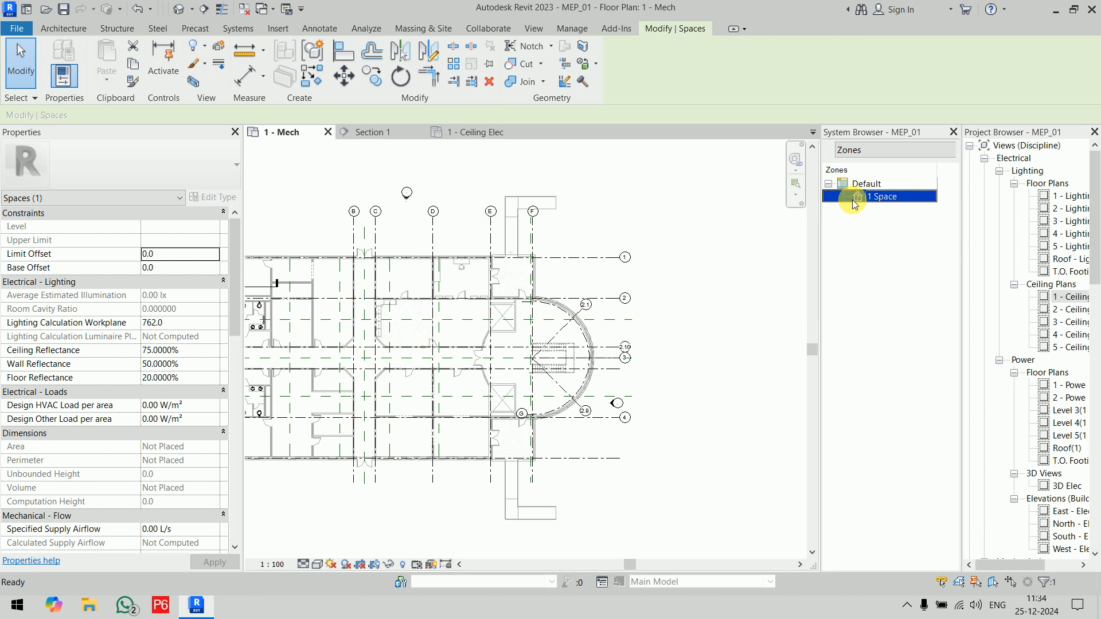
right_click(881, 204)
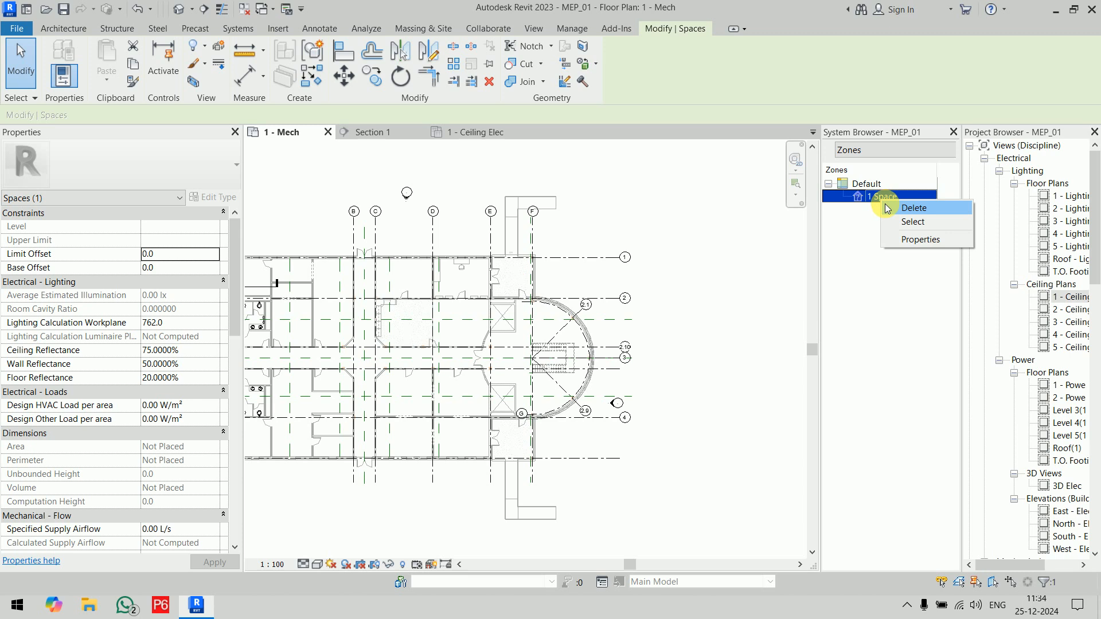
left_click(888, 207)
left_click(584, 312)
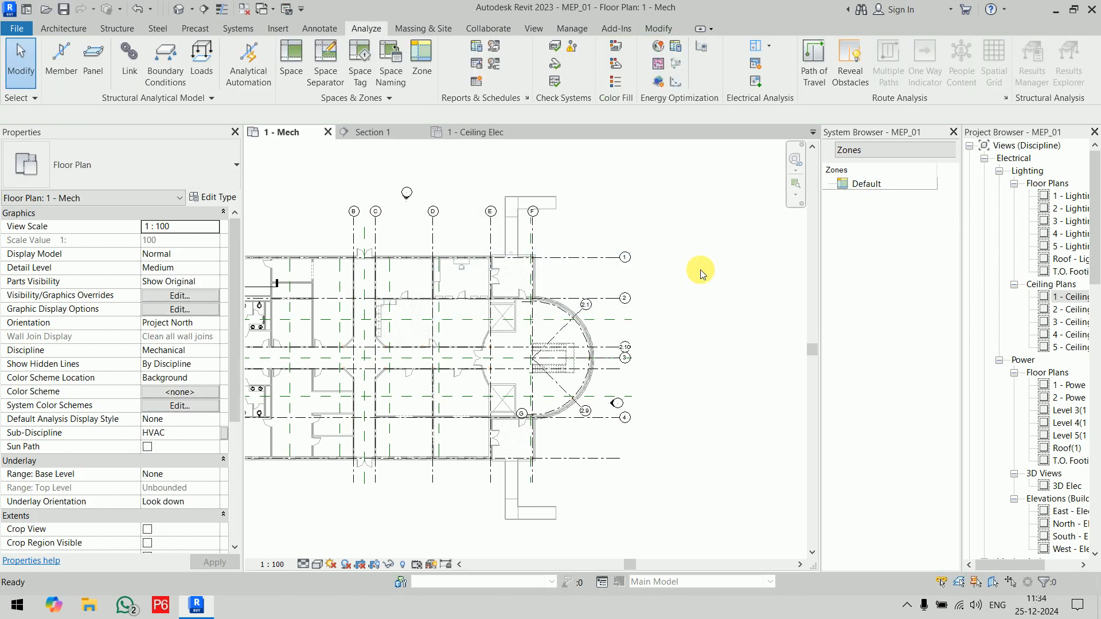
left_click(954, 132)
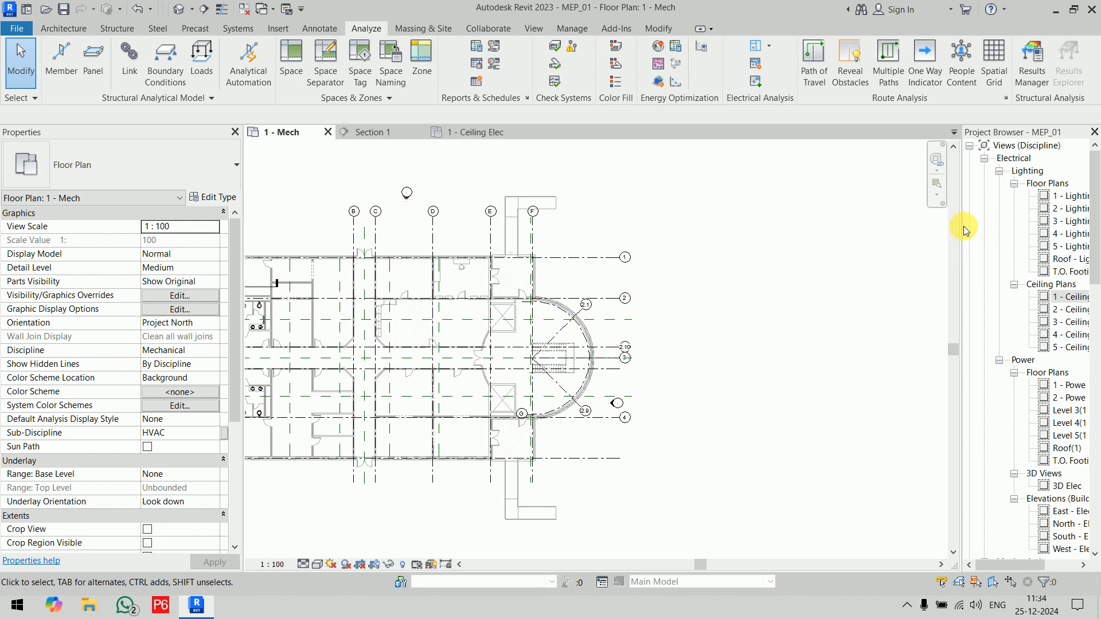
left_click_drag(963, 226, 931, 227)
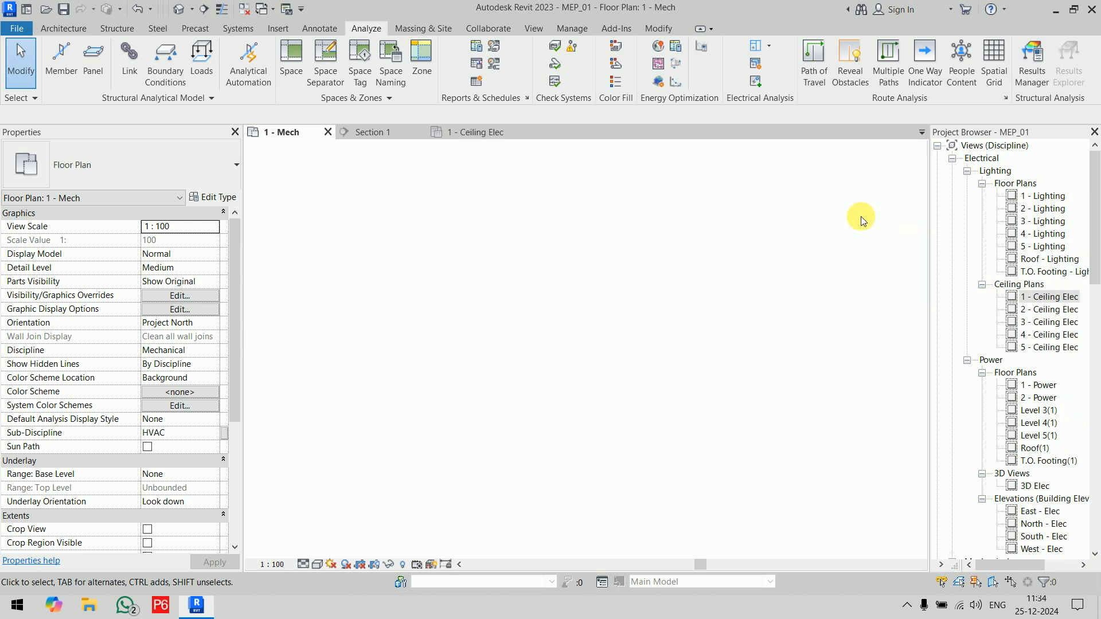
Step: Delete the building section marker beside grid A on the 1 - Mech plan, accepting removal of its Section 1 view
scroll(765, 224, "down", 3)
middle_click_drag(728, 216, 820, 236)
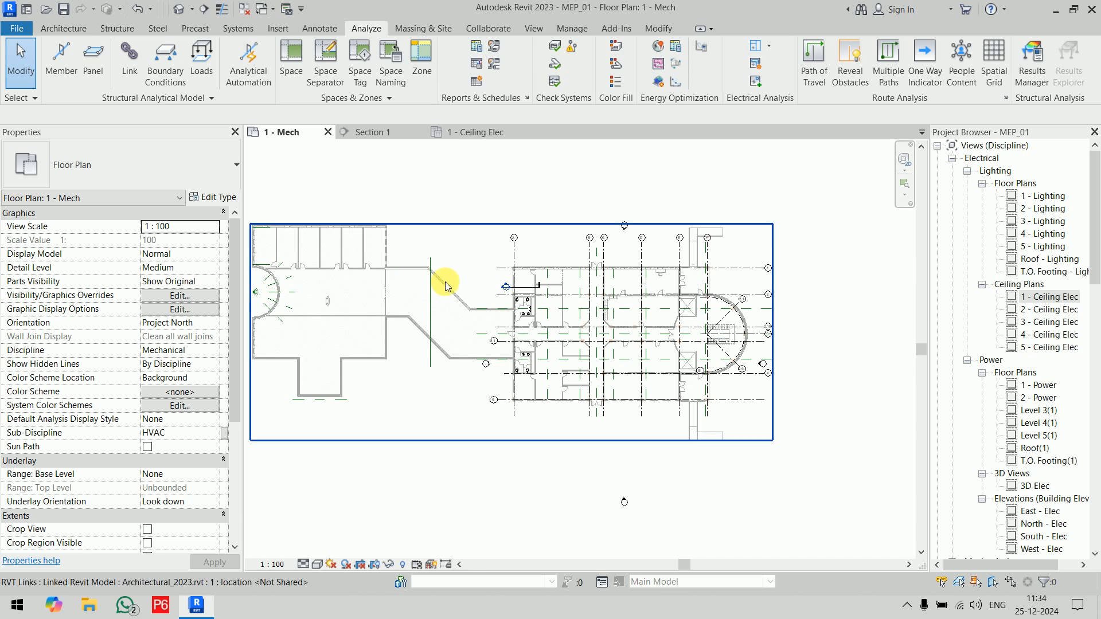
scroll(445, 281, "up", 3)
left_click(570, 280)
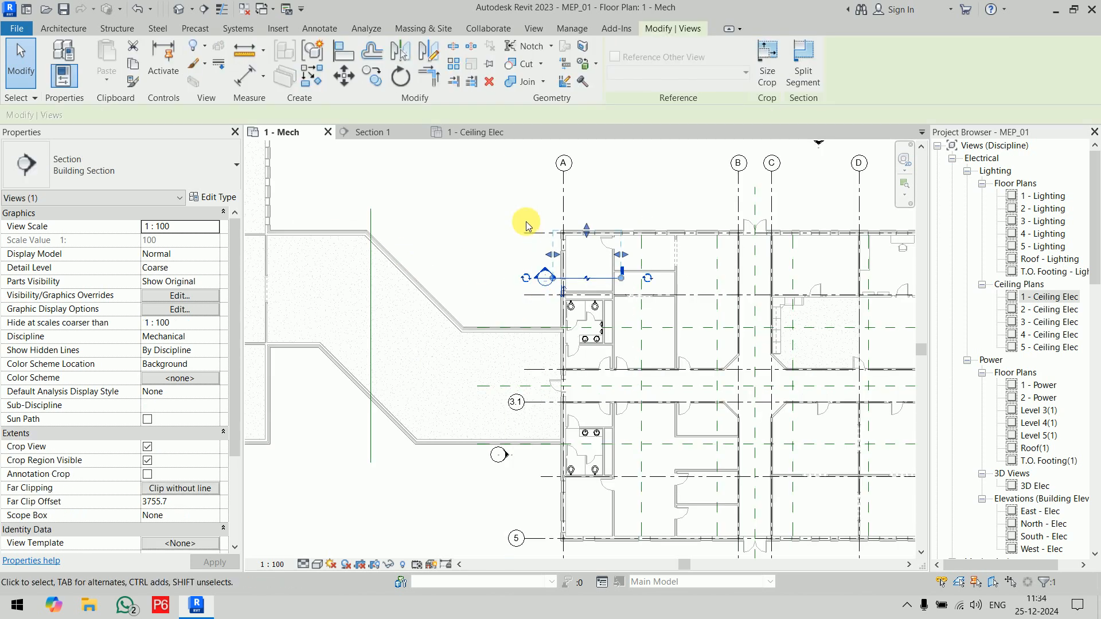
key("Delete")
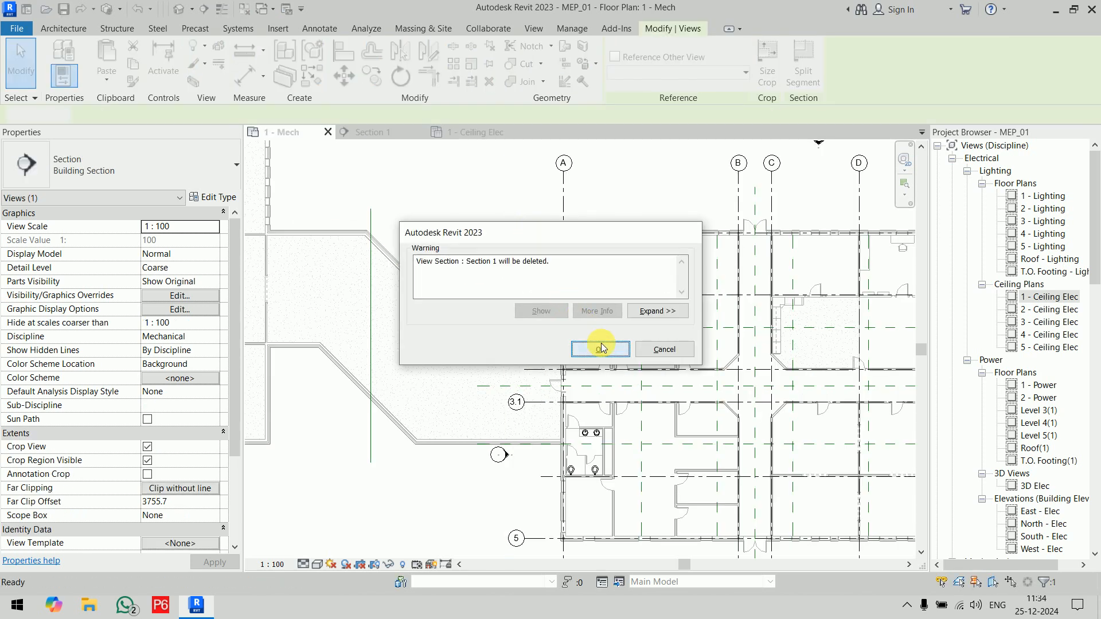
left_click(600, 349)
Step: Toggle the selection of pinned elements and move the east elevation marker farther away from the building
scroll(590, 275, "down", 4)
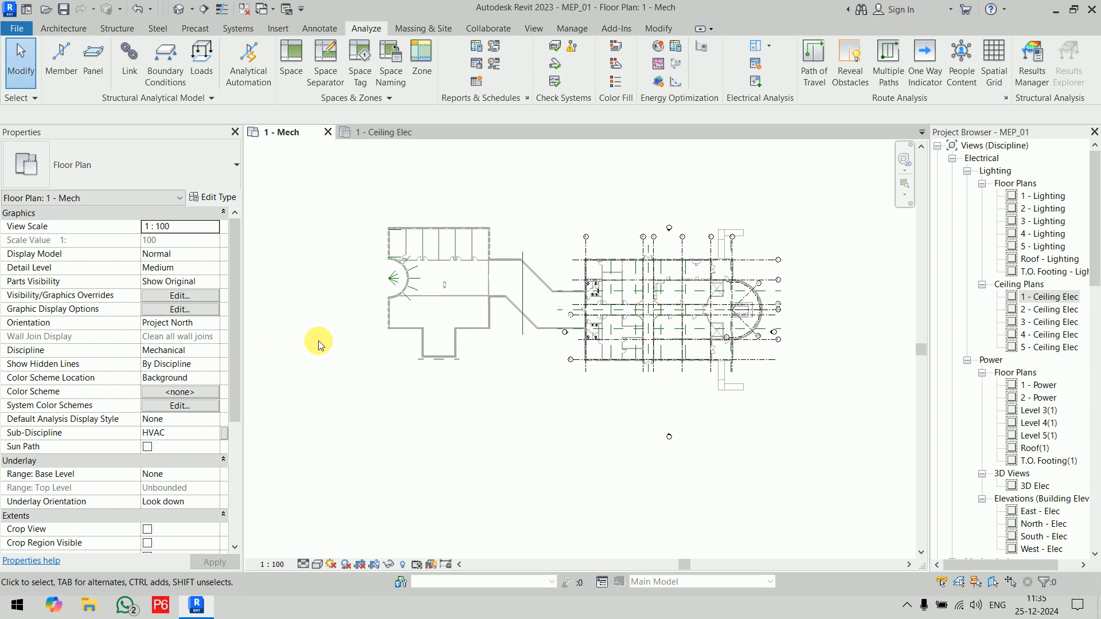
scroll(783, 343, "up", 6)
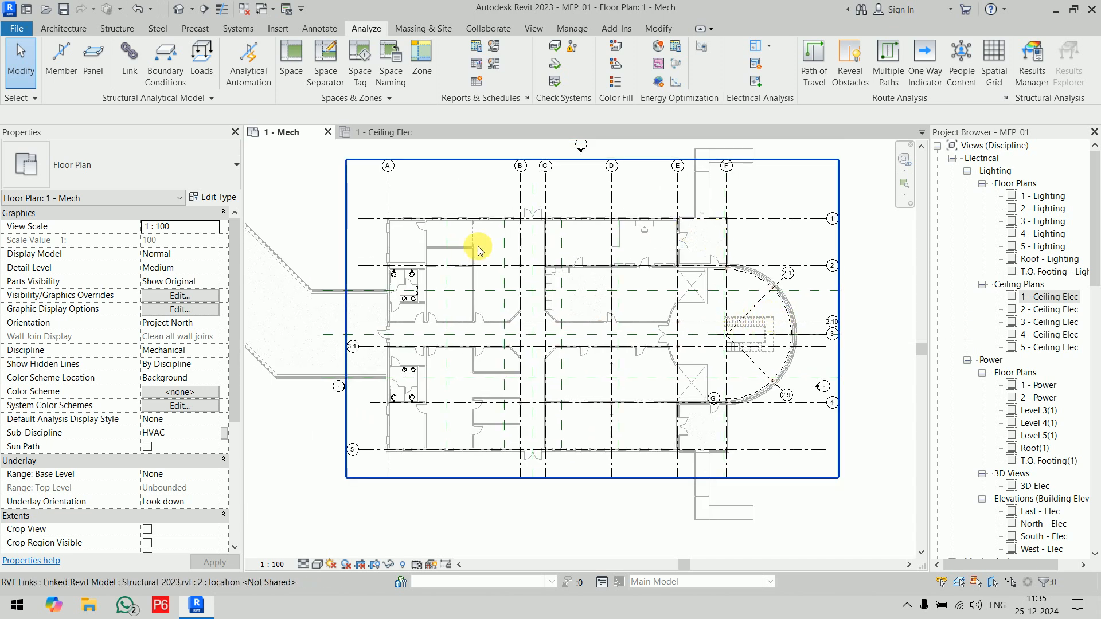
left_click(976, 583)
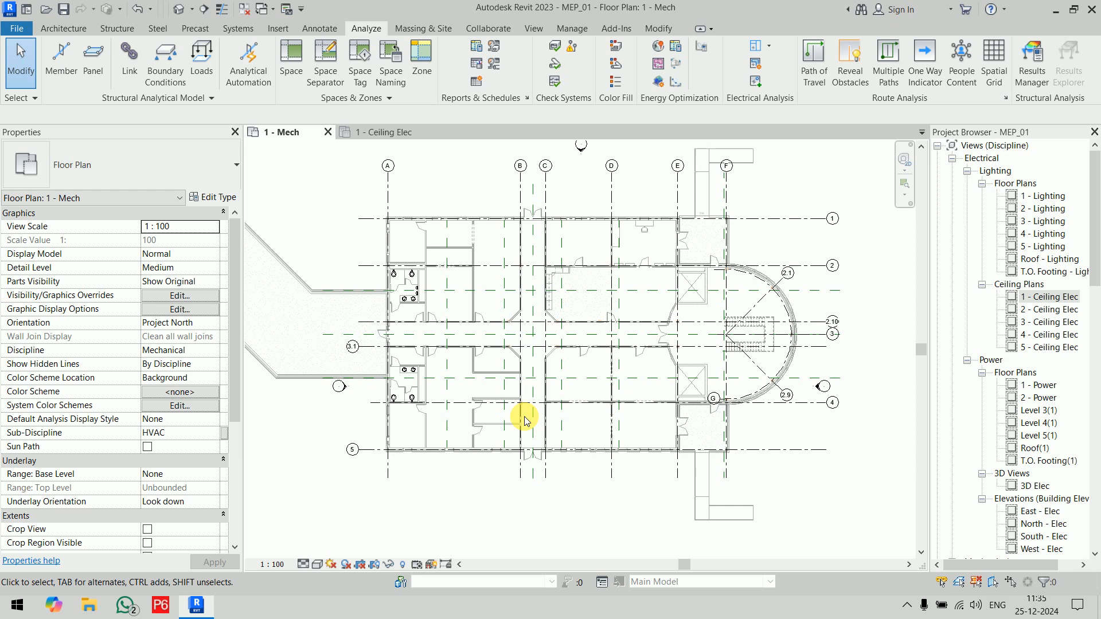
scroll(524, 417, "down", 2)
mouse_move(538, 365)
left_mouse_down()
mouse_move(627, 430)
mouse_move(639, 364)
mouse_move(661, 365)
left_mouse_up()
middle_click_drag(635, 413, 800, 382)
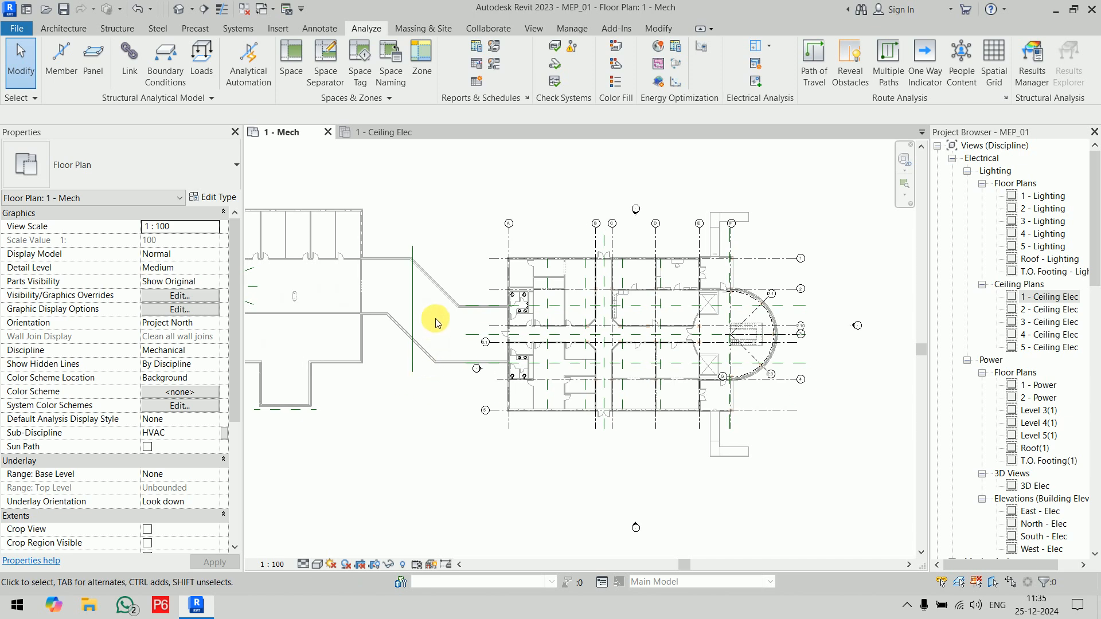
Step: Move the west elevation marker onto the link corridor and the north elevation marker farther above the building
left_click_drag(476, 370, 422, 328)
left_click(399, 418)
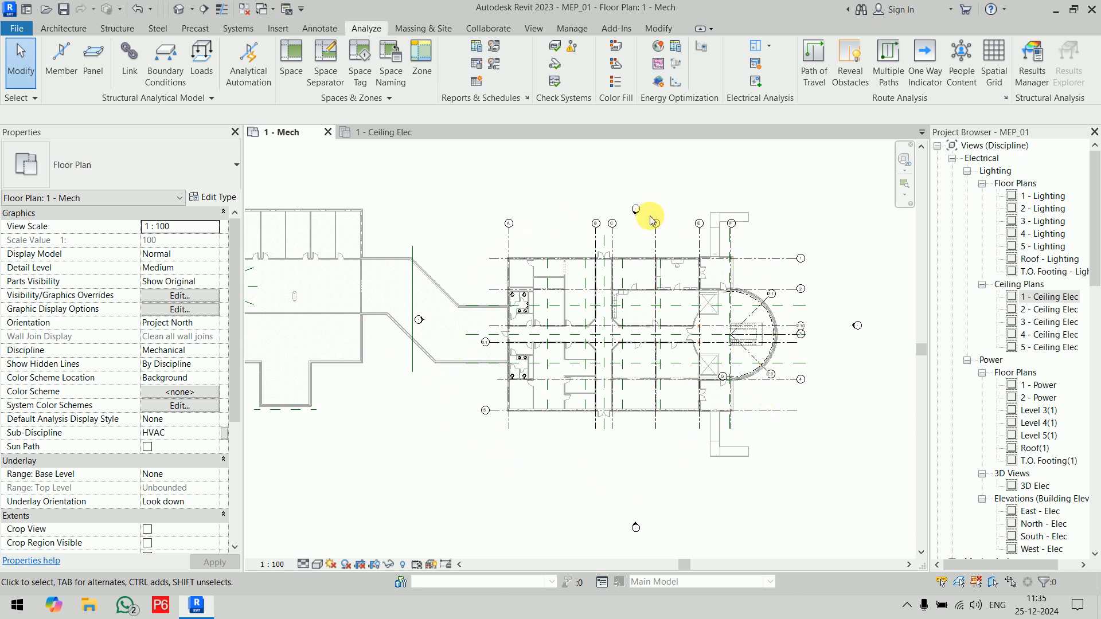
mouse_move(593, 170)
left_mouse_down()
mouse_move(664, 231)
mouse_move(623, 153)
left_mouse_up()
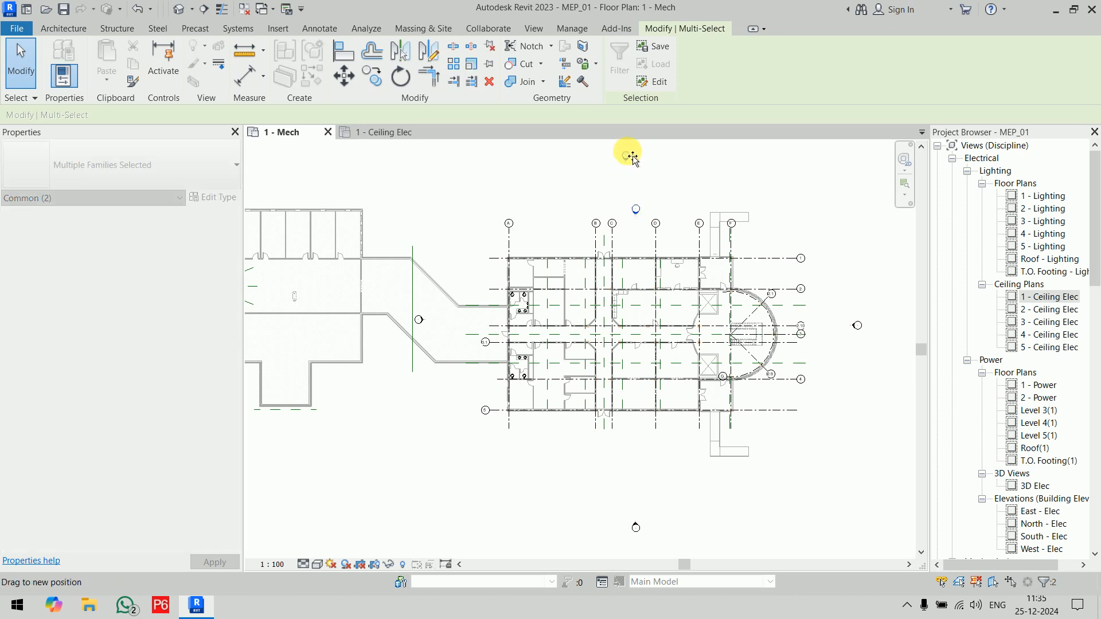
left_click(660, 195)
middle_click_drag(662, 198, 640, 217)
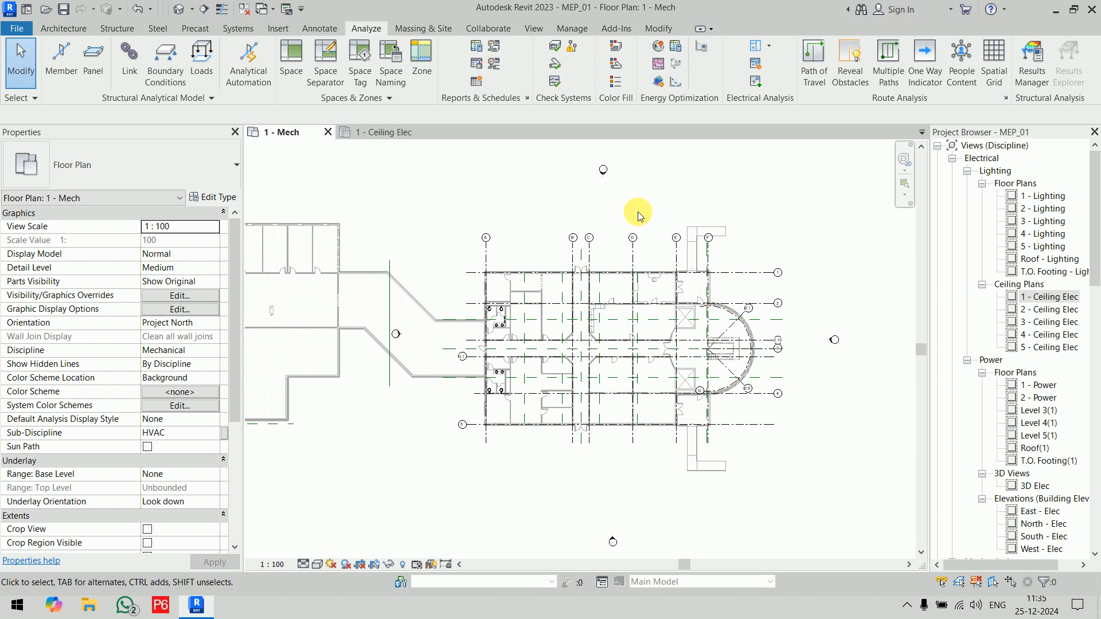
Step: Place tagged spaces automatically in all enclosed areas of Level 1 with an upper limit offset of 2438
left_click(287, 57)
double_click(276, 115)
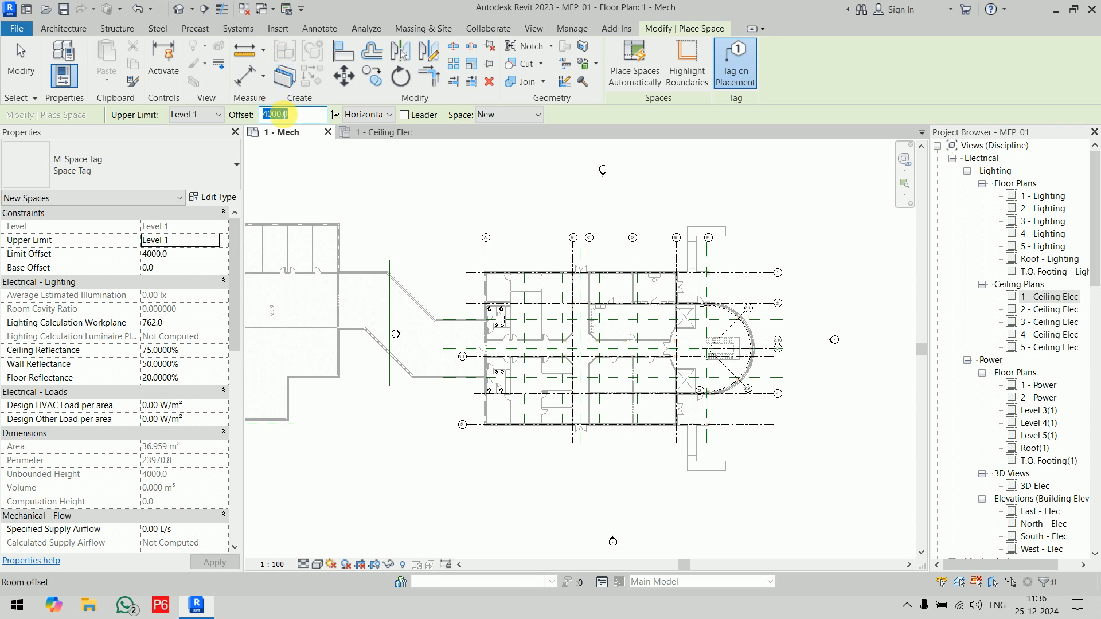
type("2438")
left_click(638, 86)
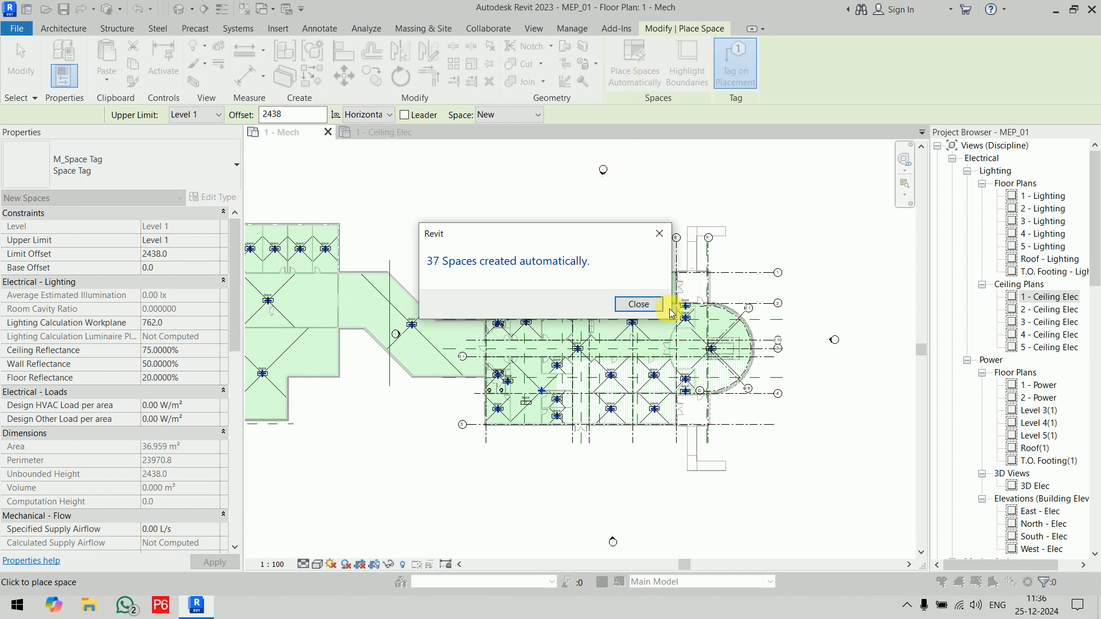
left_click(637, 305)
key("Escape")
key("Escape")
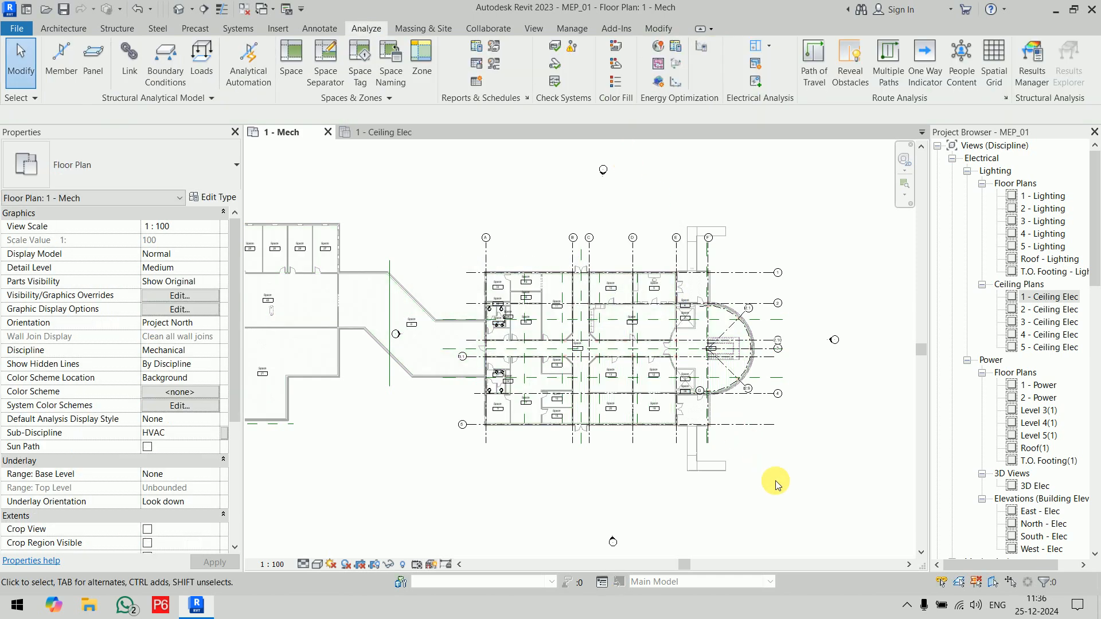
Step: Start Space Naming for the placed spaces, compare the Names Only and Numbers Only previews, and choose Names and Numbers
scroll(656, 418, "down", 2)
middle_click_drag(692, 390, 723, 347)
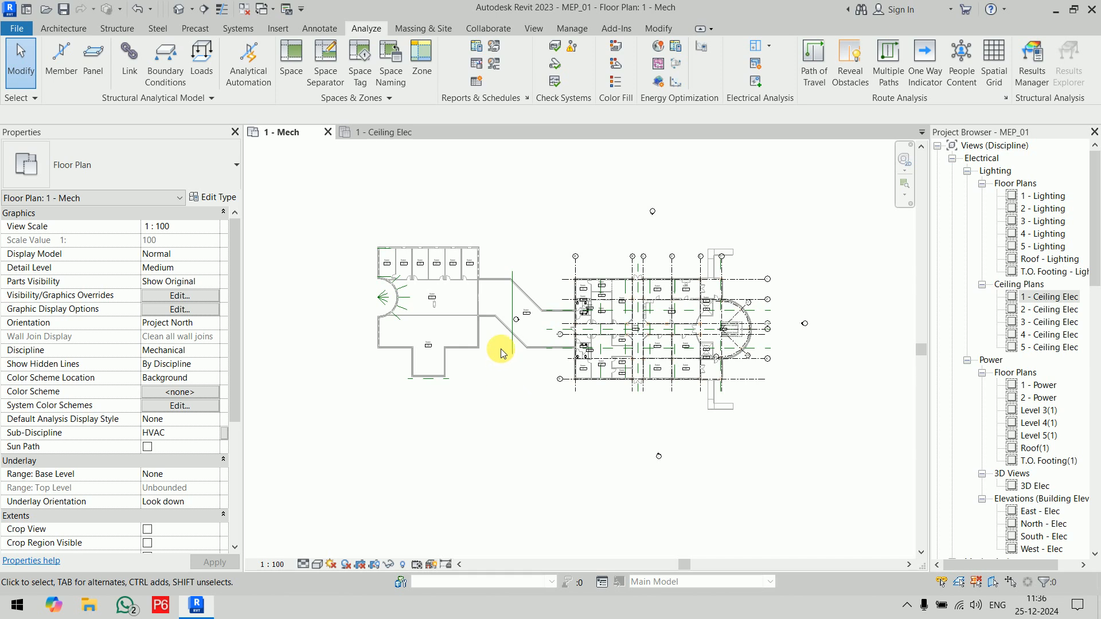
scroll(674, 334, "up", 4)
middle_click_drag(663, 337, 651, 334)
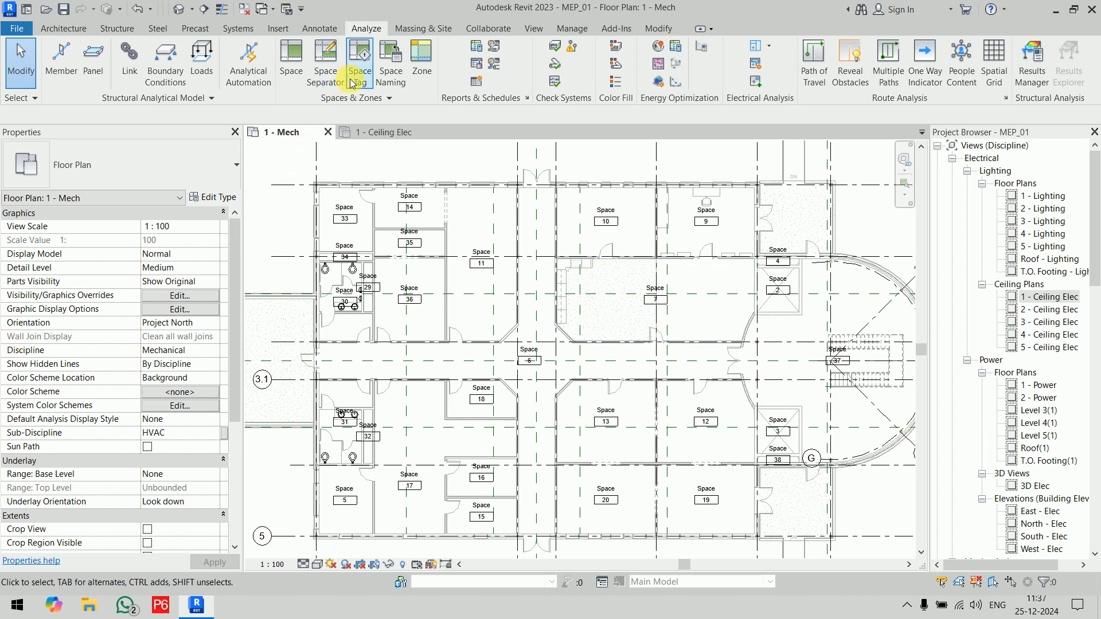
left_click(393, 86)
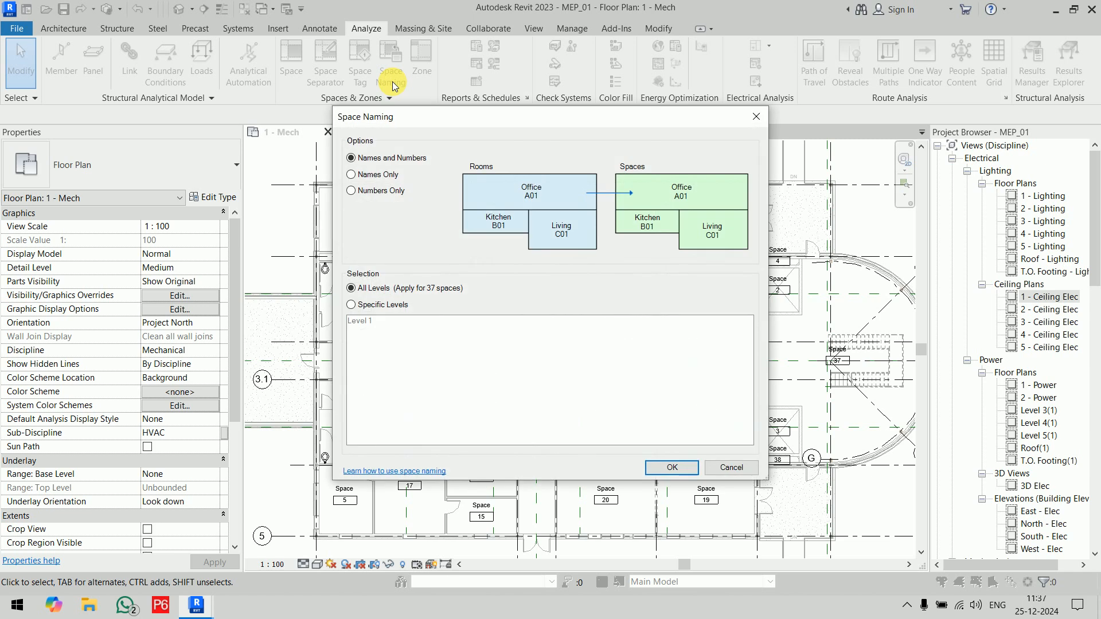
left_click_drag(432, 125, 391, 87)
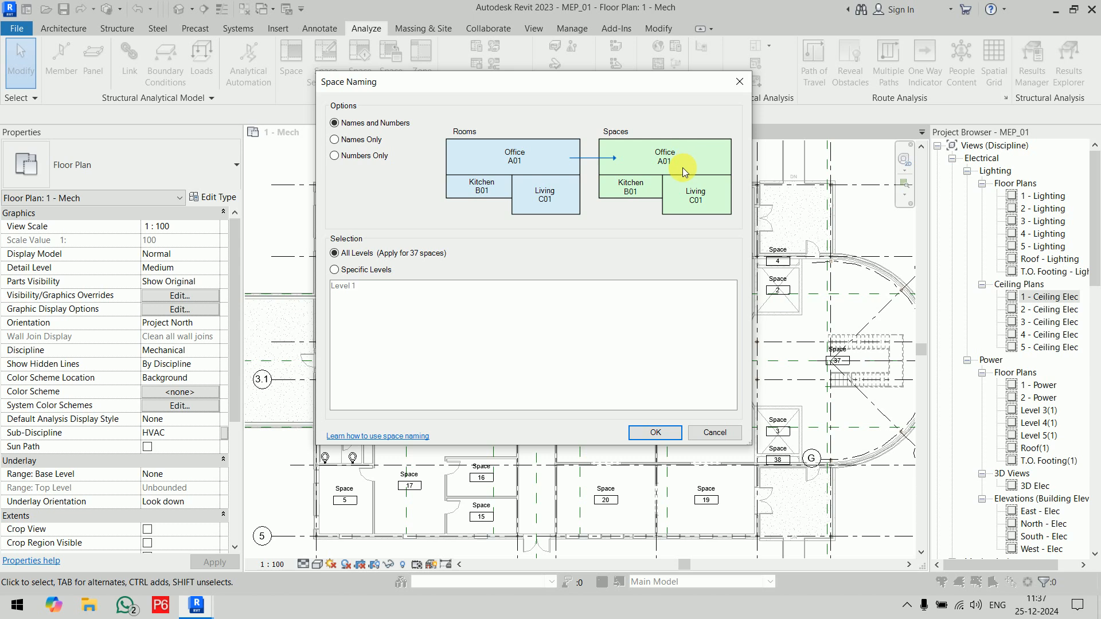
left_click(352, 140)
left_click(356, 156)
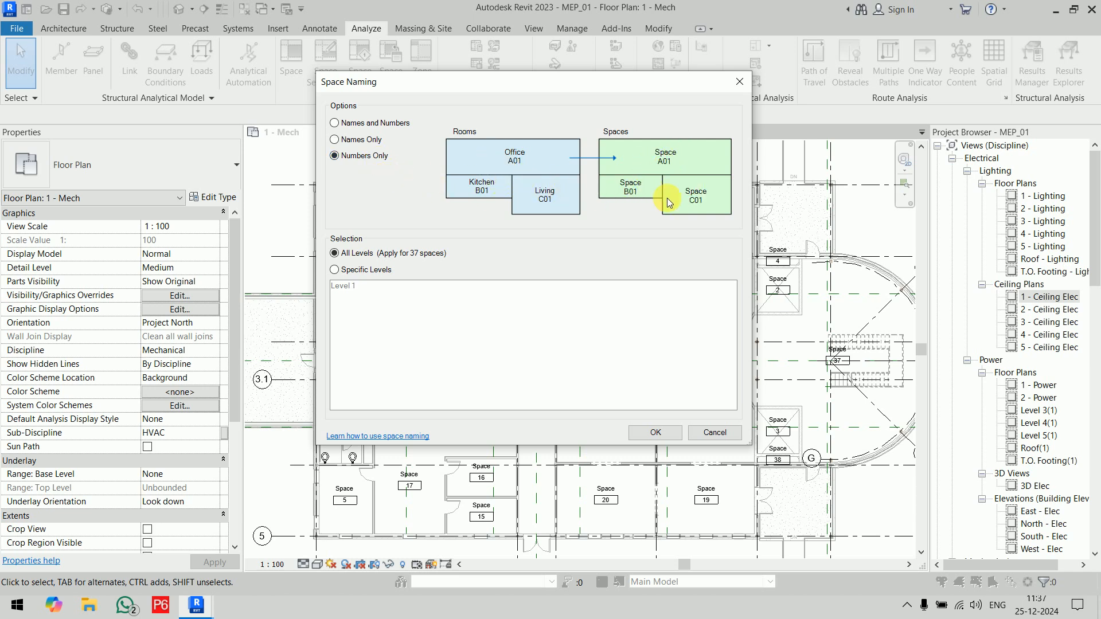
left_click(393, 123)
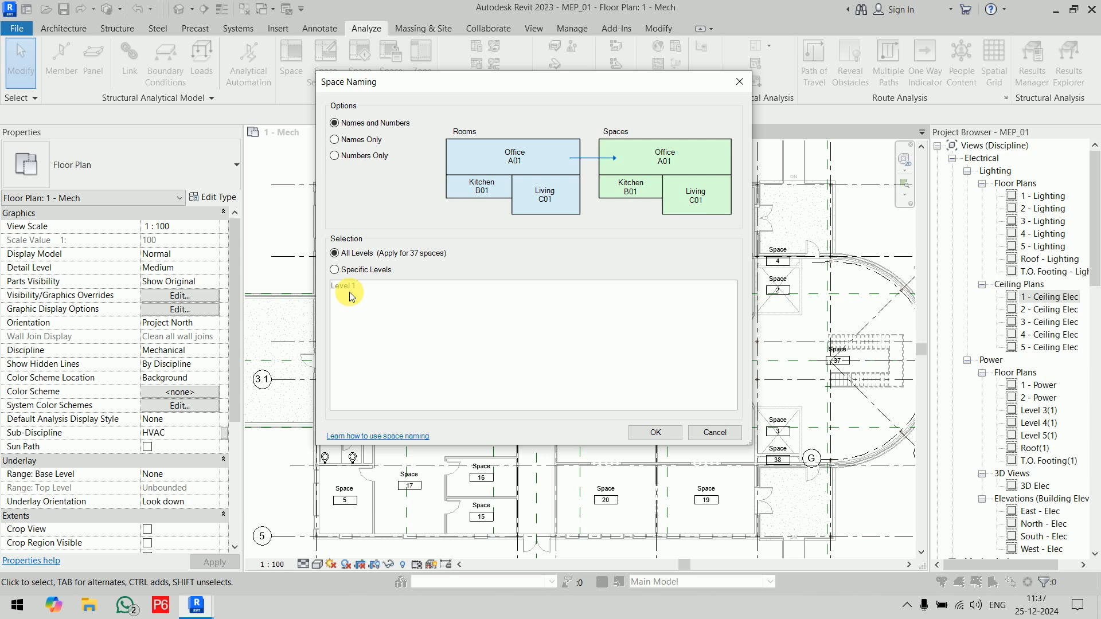
Step: Try the Specific Levels selection with Level 1, then set it back to All Levels and apply the space naming
left_click(360, 271)
left_click(356, 288)
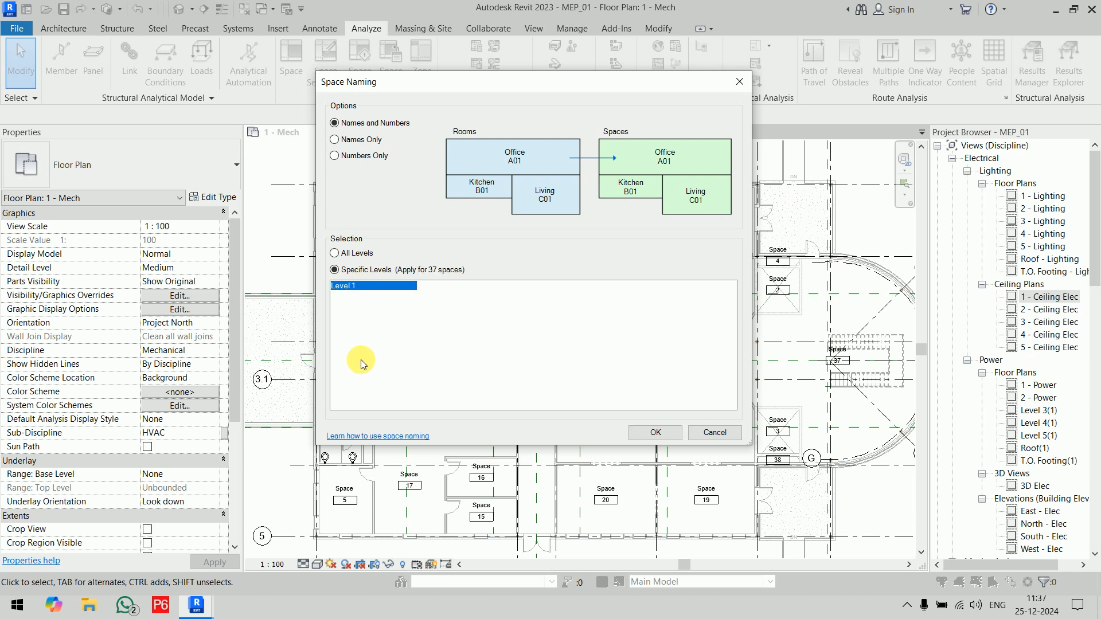
left_click(352, 251)
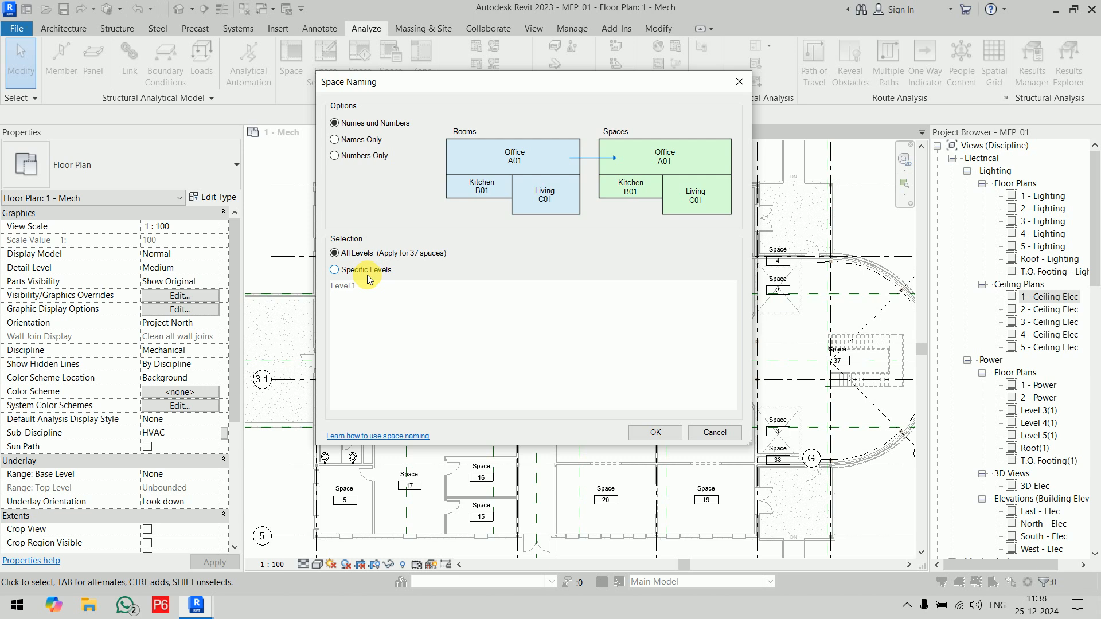
left_click(656, 432)
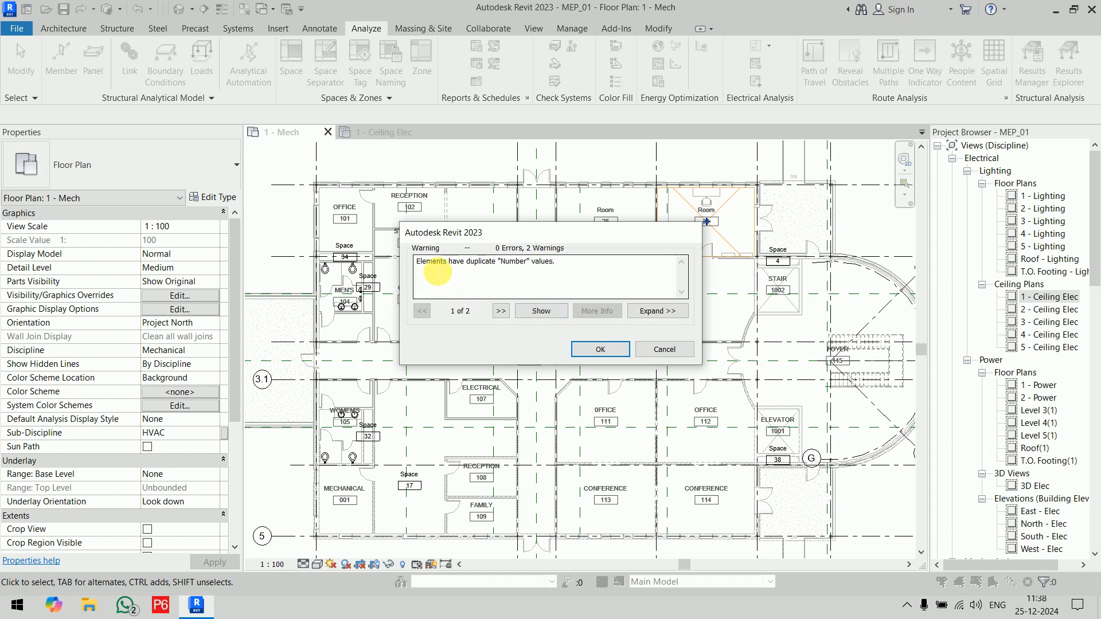
Step: Read through both naming warnings, accept them, and check the renamed space tags around the offices and exam room
left_click(501, 310)
left_click_drag(560, 238, 593, 344)
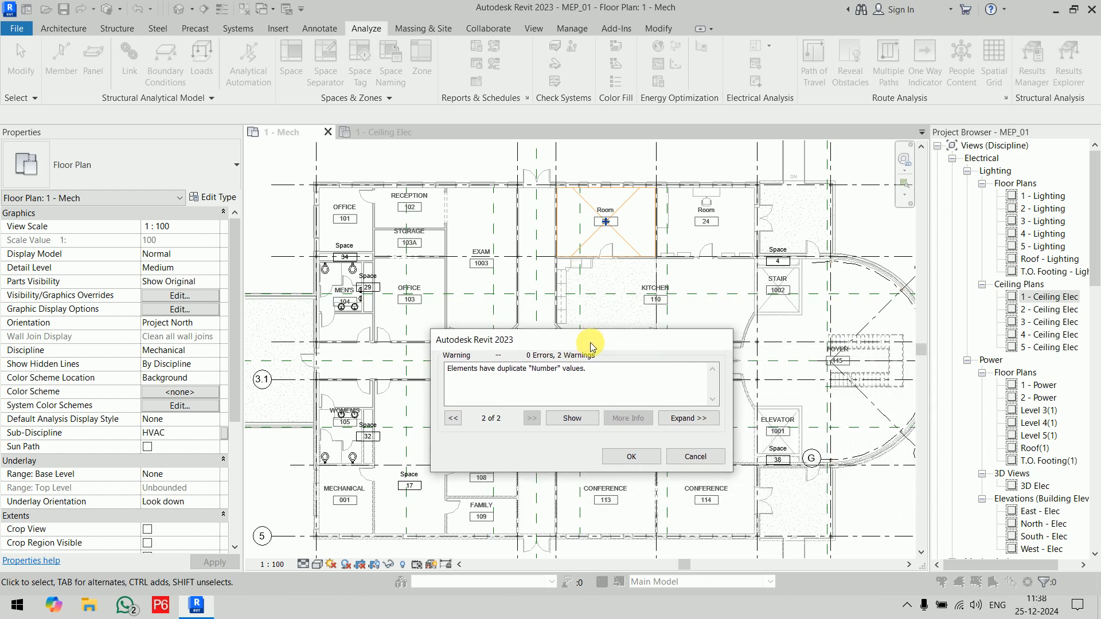
left_click(632, 457)
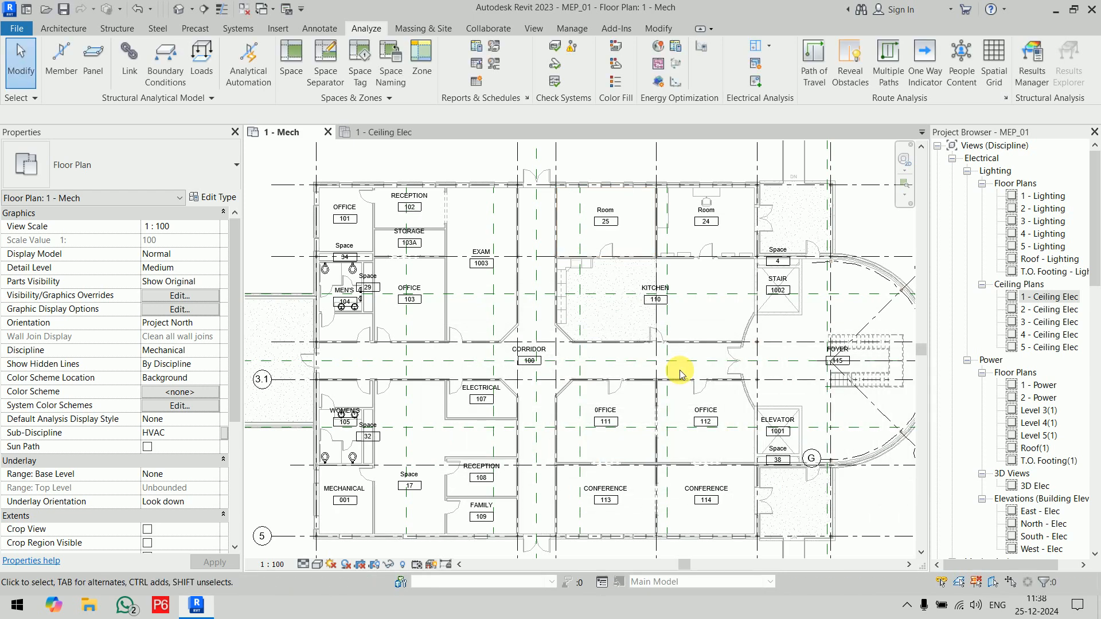
scroll(352, 241, "up", 3)
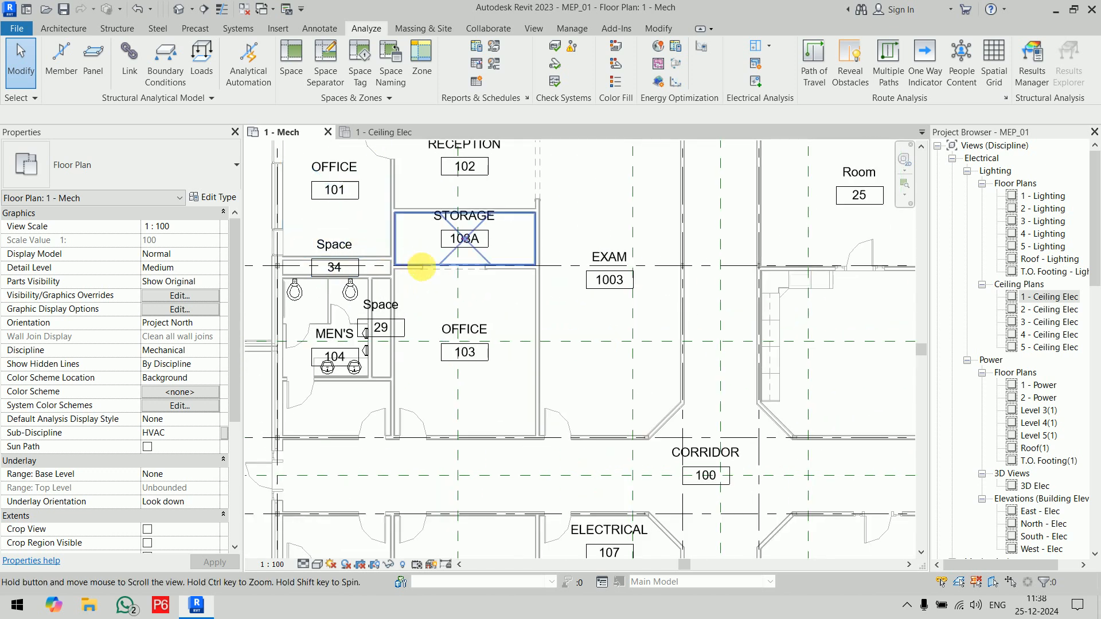
middle_click_drag(414, 263, 466, 354)
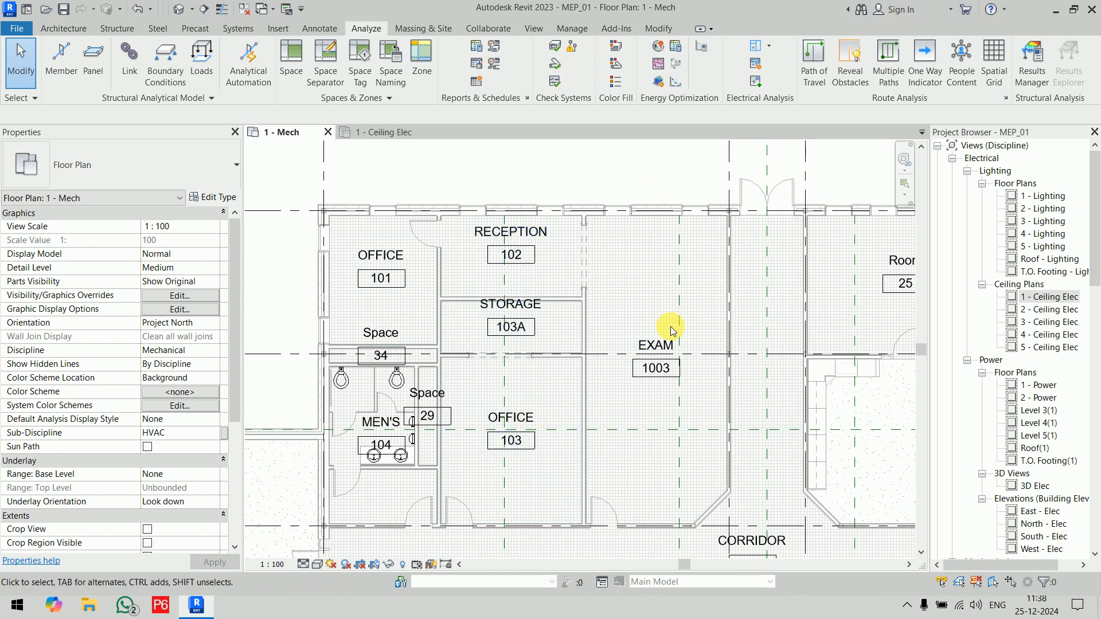
Step: Examine the space tags across the Level 1 building plan for spaces that still carry the default Space name
scroll(670, 325, "down", 3)
middle_click_drag(589, 280, 571, 242)
scroll(574, 247, "up", 1)
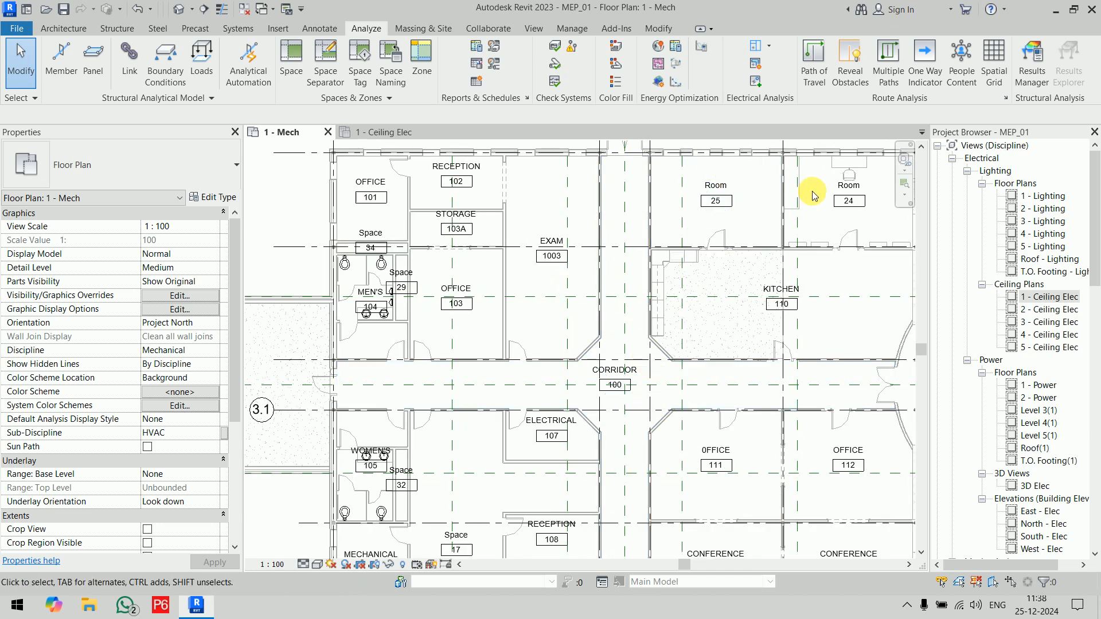
middle_click_drag(700, 436, 649, 271)
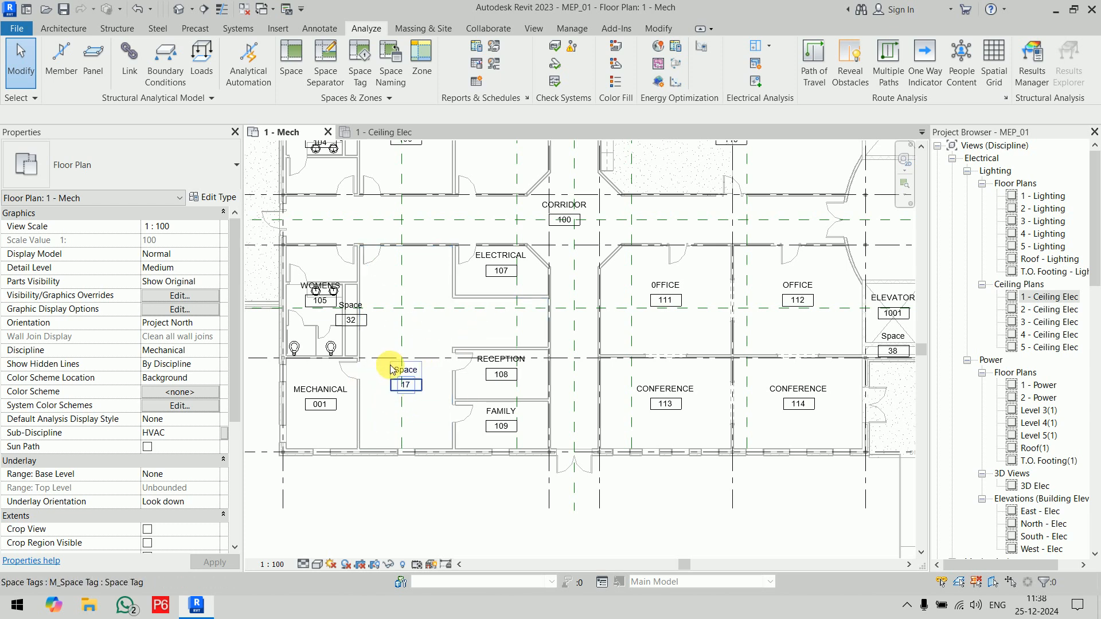
middle_click_drag(471, 315, 526, 504)
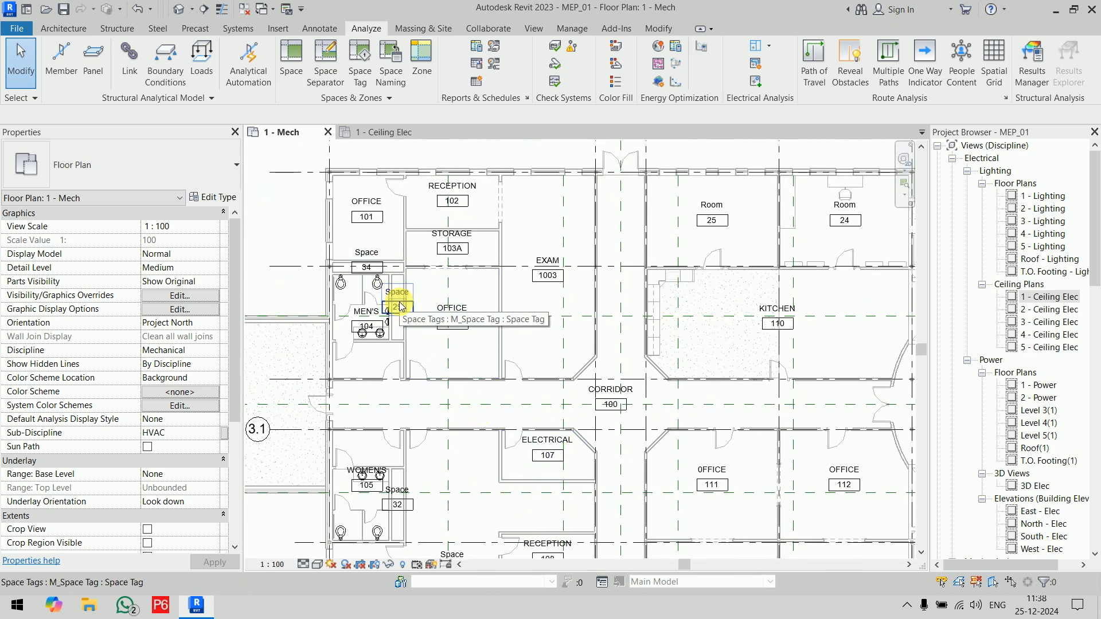
scroll(396, 281, "up", 4)
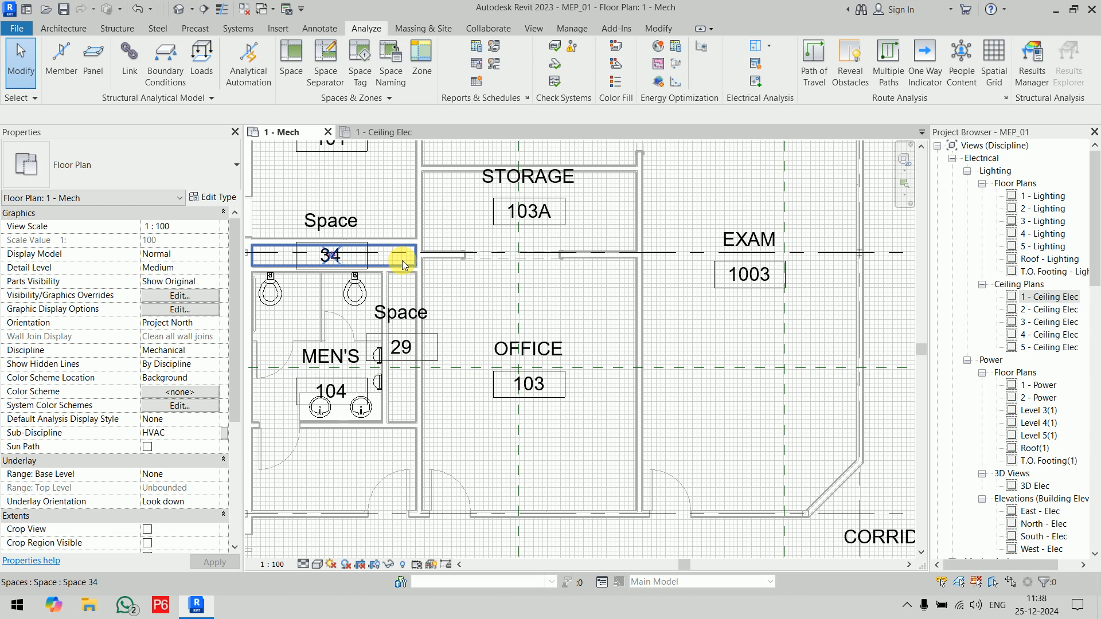
scroll(401, 261, "down", 3)
scroll(439, 357, "down", 5, "ctrl")
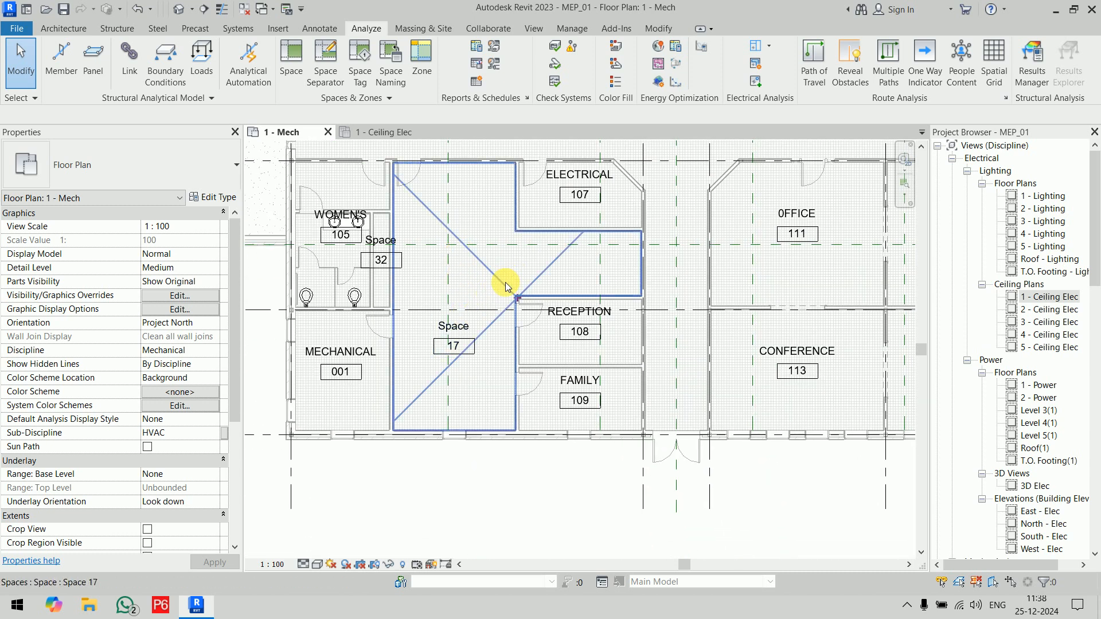
Step: Move the reference crosshair of space 17 away from the Reception 108 wall corner into the open area
left_click(518, 300)
left_click_drag(518, 300, 482, 296)
left_click(517, 492)
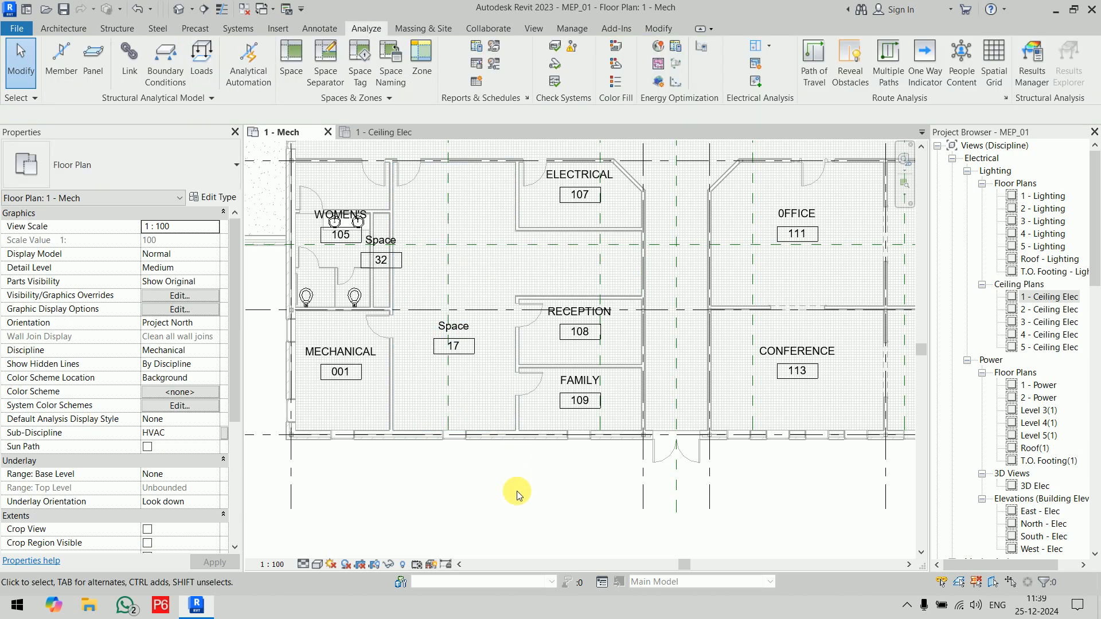
Step: Rename space 17, beside Reception 108 and Family 109, to Waiting Area through its tag
scroll(466, 332, "up", 3)
left_click(462, 325)
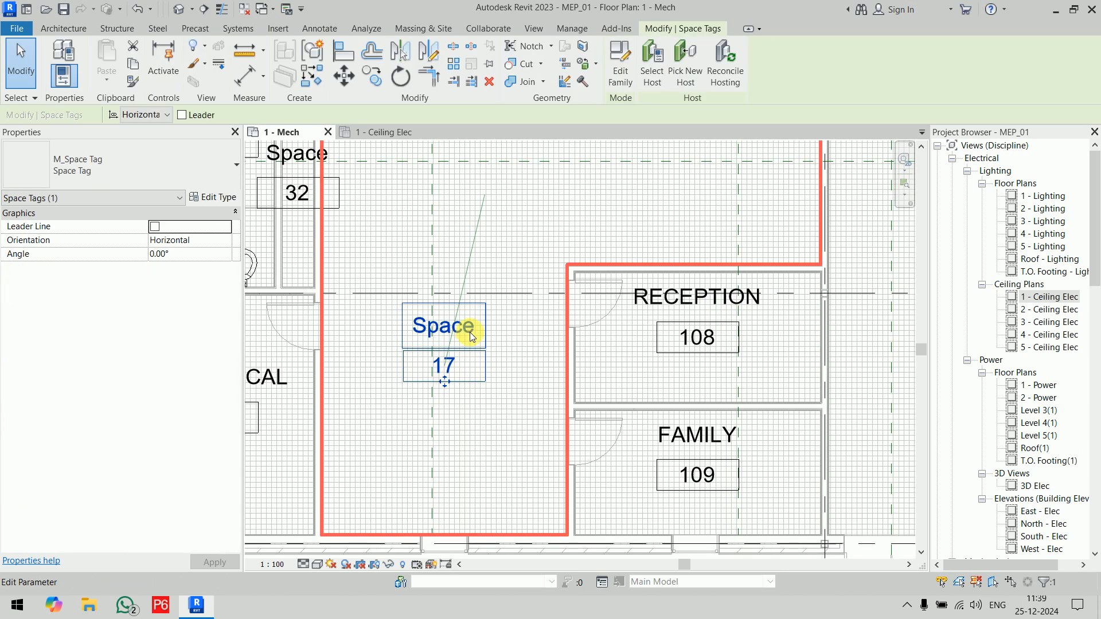
left_click(469, 330)
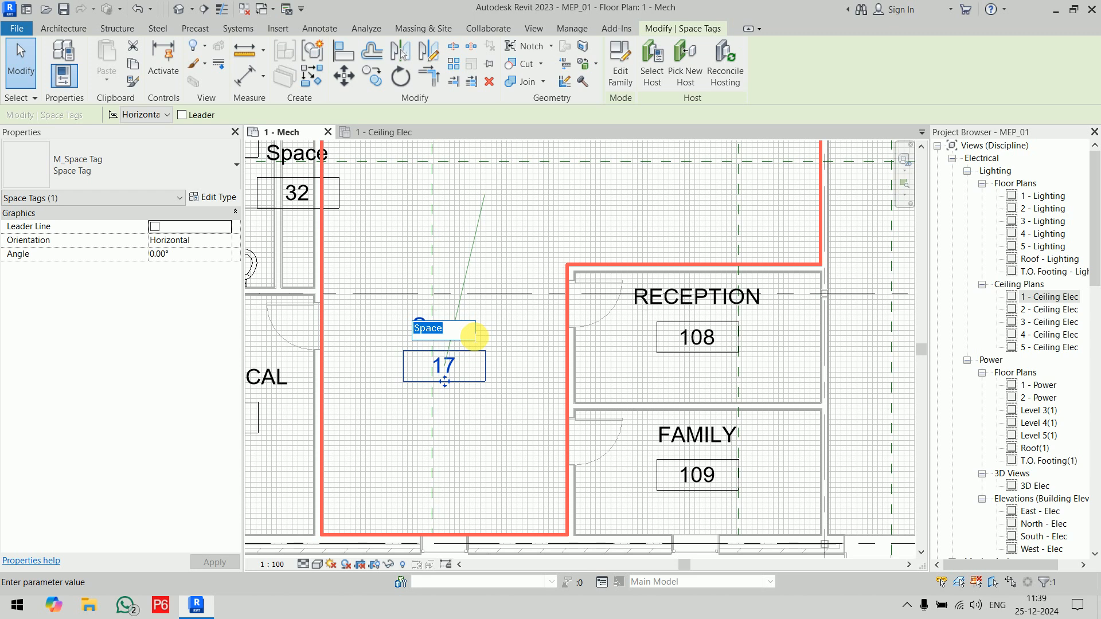
type("Waiting Area")
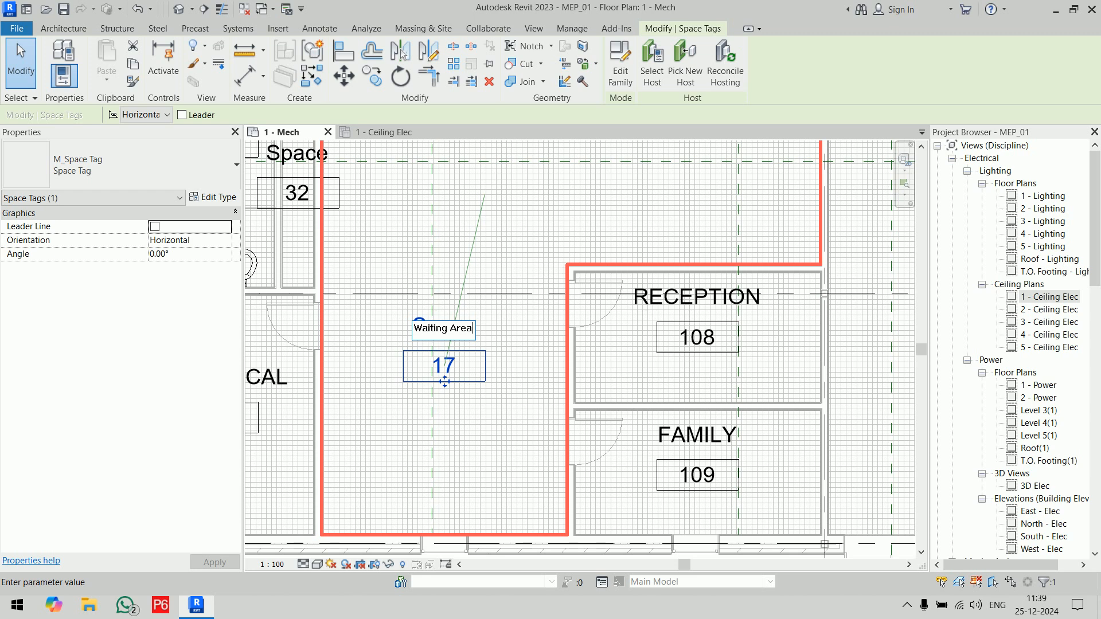
key("Return")
scroll(471, 336, "down", 4)
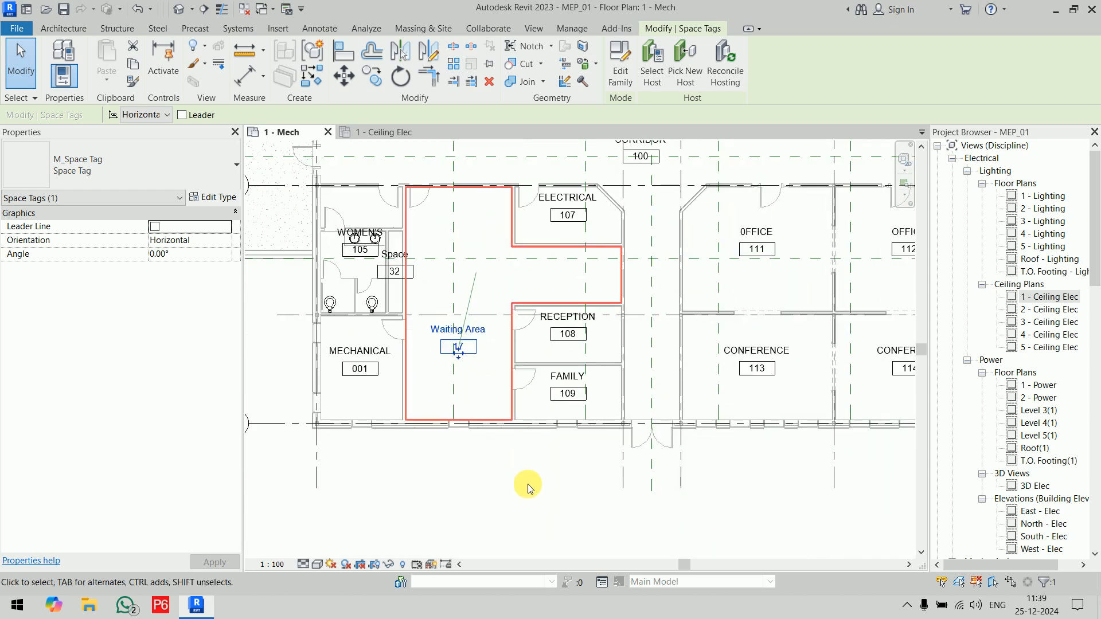
left_click(524, 485)
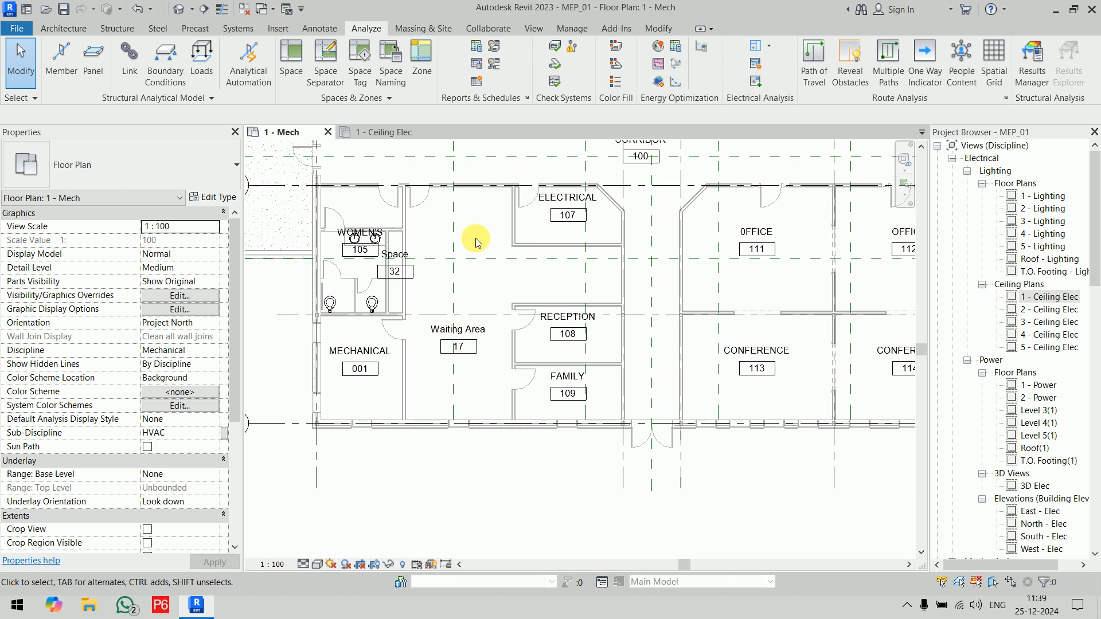
Step: Examine the unnamed spaces in the main building, the connecting passage and the adjoining wing
scroll(476, 241, "down", 3)
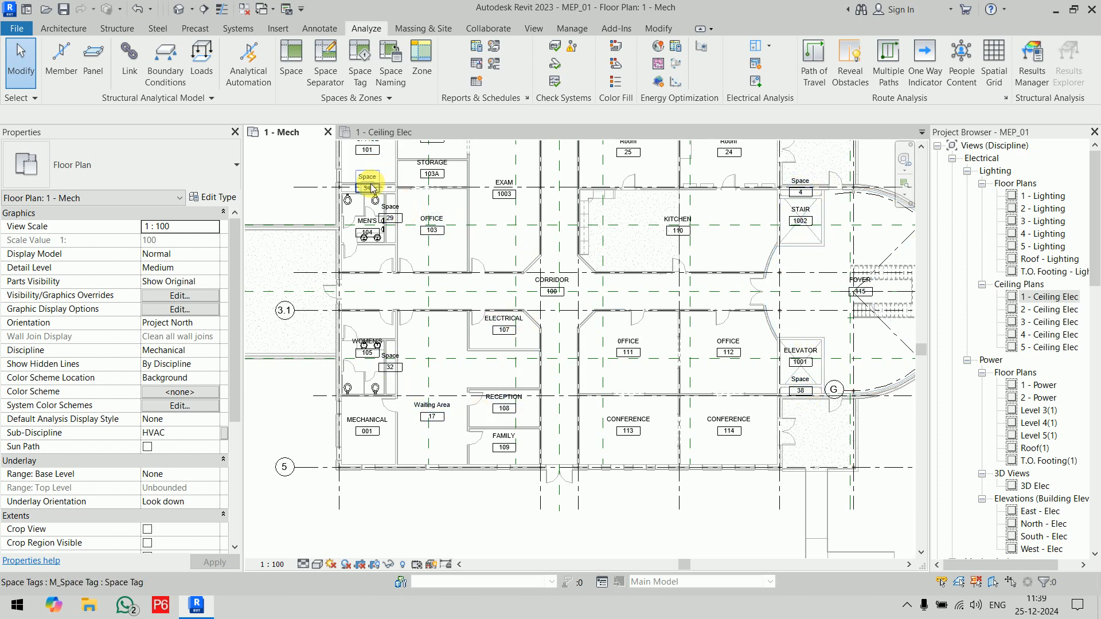
scroll(491, 222, "down", 3)
middle_click_drag(498, 227, 897, 308)
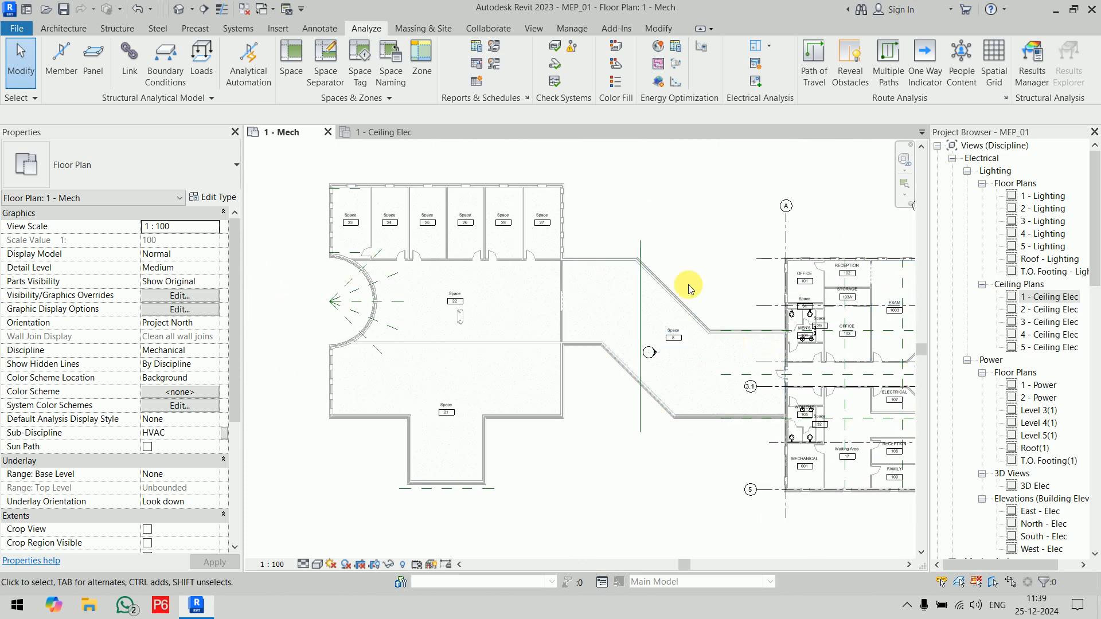
scroll(404, 214, "up", 4)
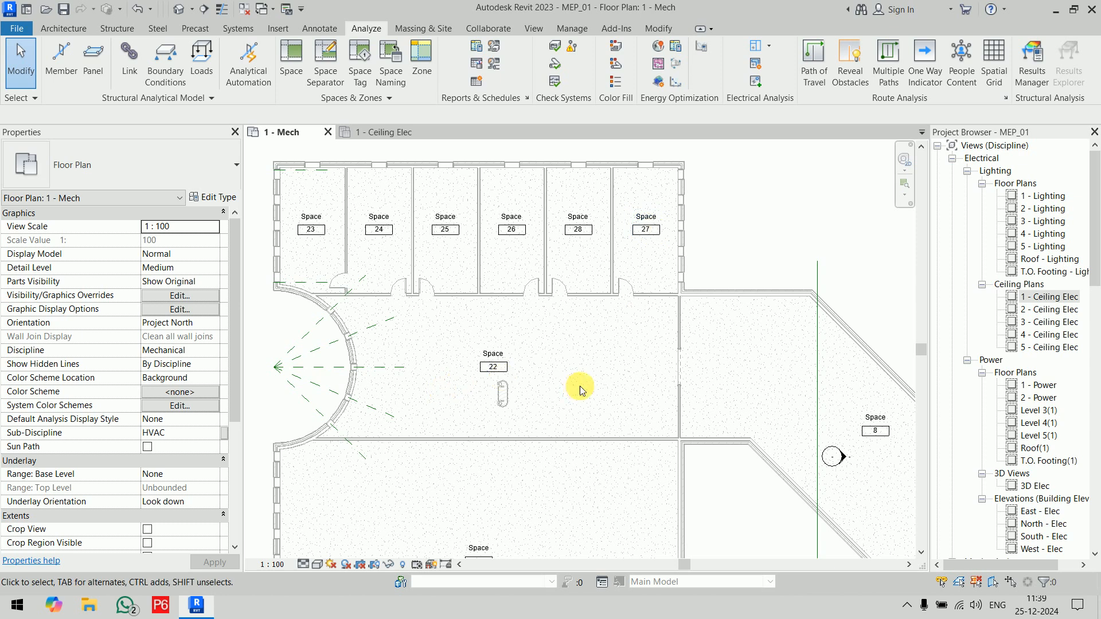
scroll(581, 389, "down", 2)
middle_click_drag(585, 398, 500, 302)
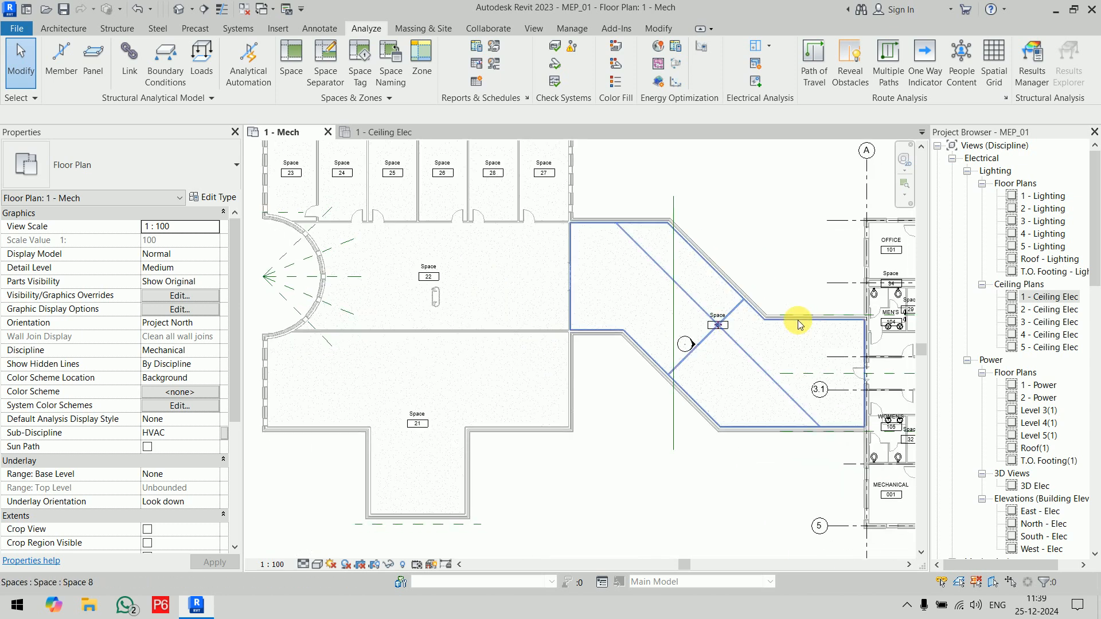
scroll(800, 324, "down", 5)
middle_click_drag(767, 319, 455, 295)
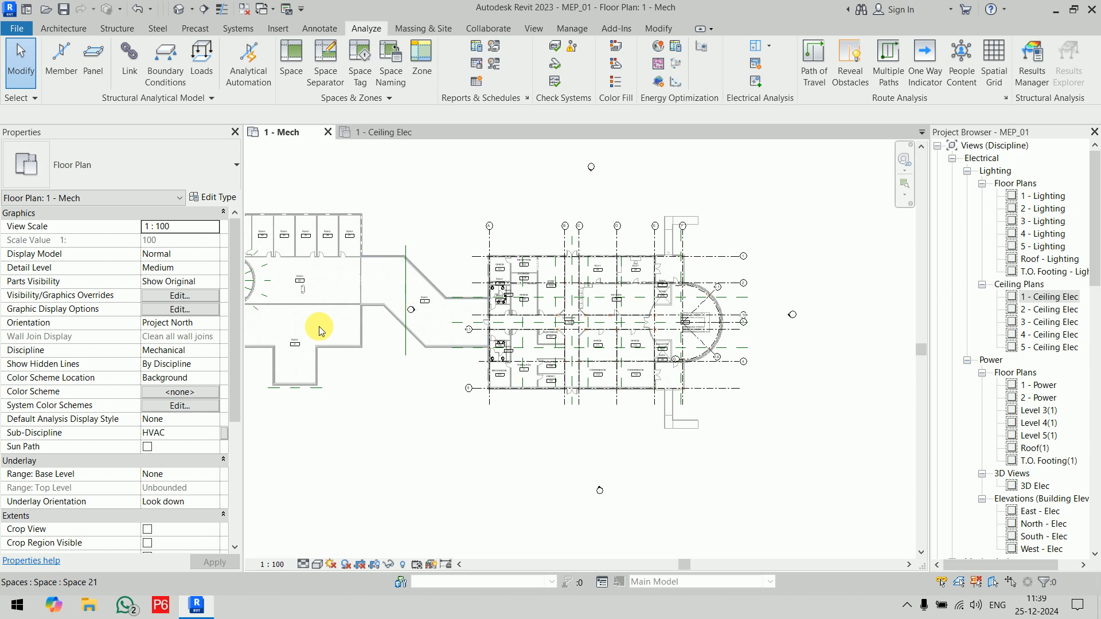
scroll(330, 320, "up", 5)
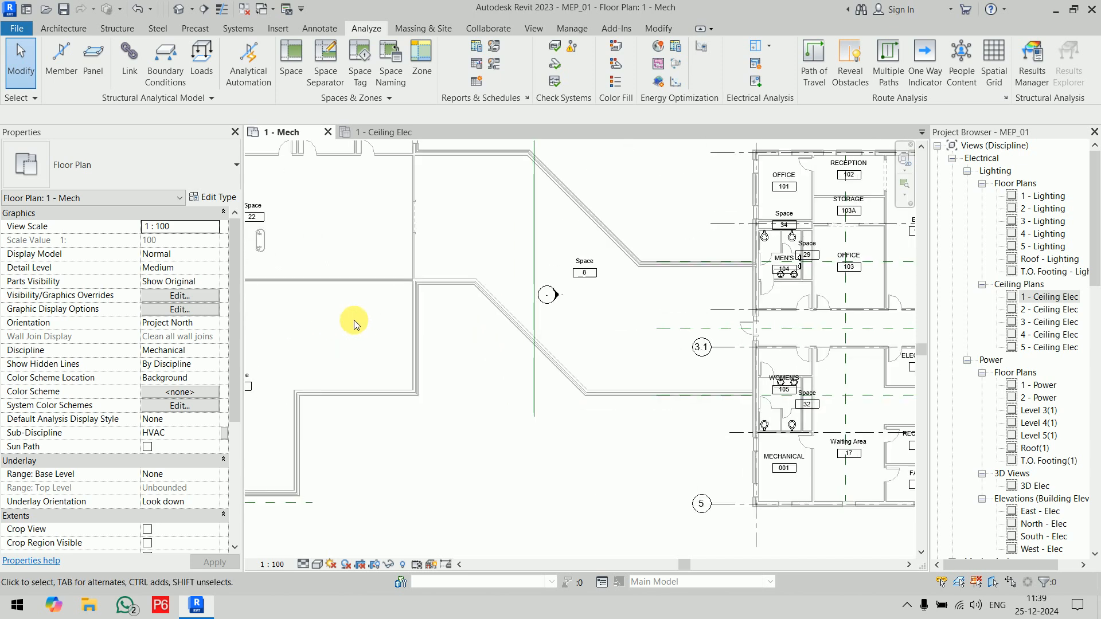
Step: Select all space instances starting from the connecting passage's space, review the highlighted spaces across the plan, and clear the selection
left_click(581, 265)
key("Escape")
left_click(546, 234)
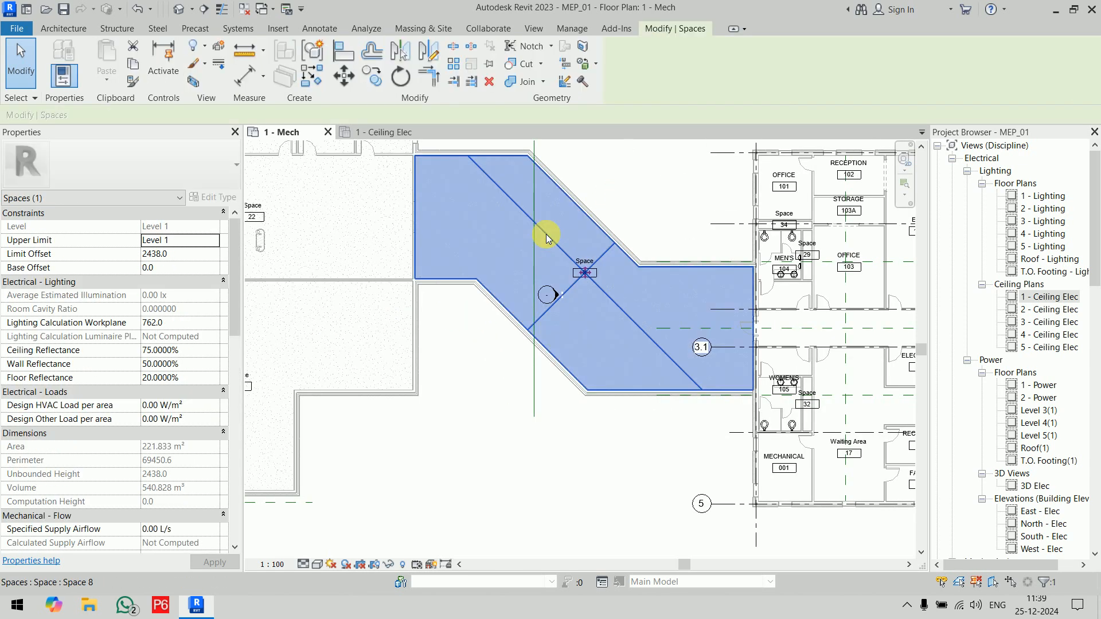
key("s")
key("a")
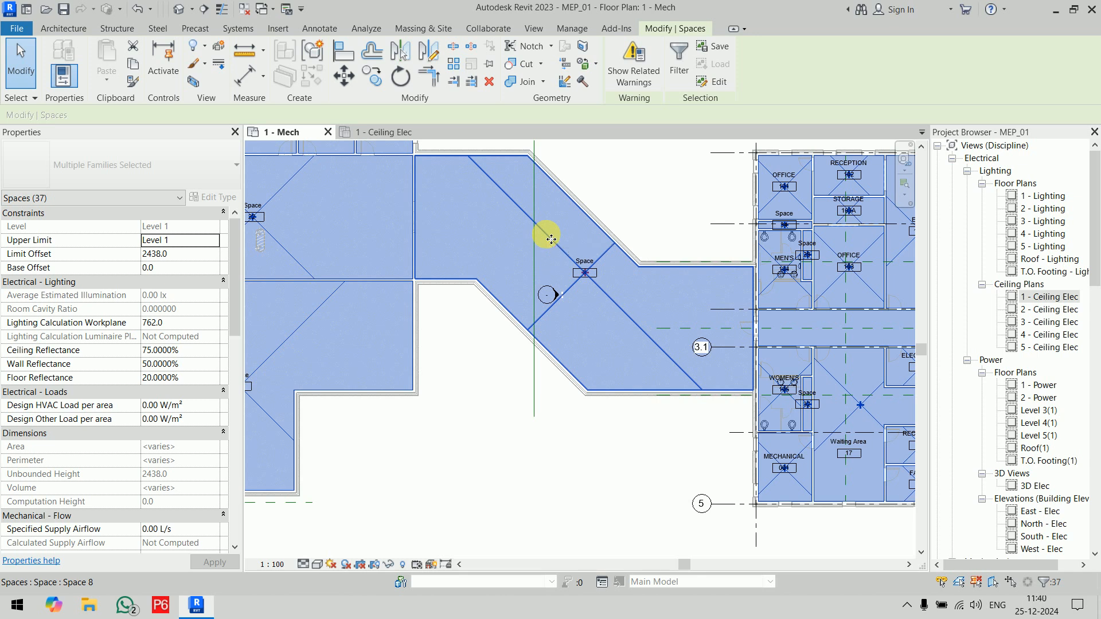
scroll(536, 248, "down", 3)
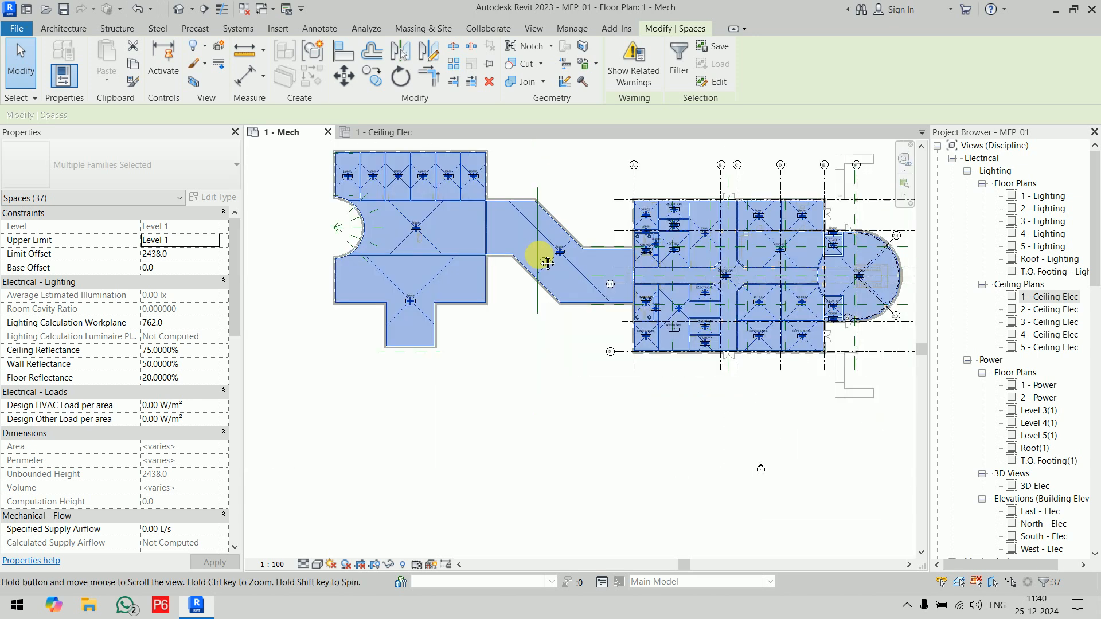
scroll(319, 295, "up", 1)
scroll(319, 294, "down", 2)
left_click(735, 193)
right_click(734, 191)
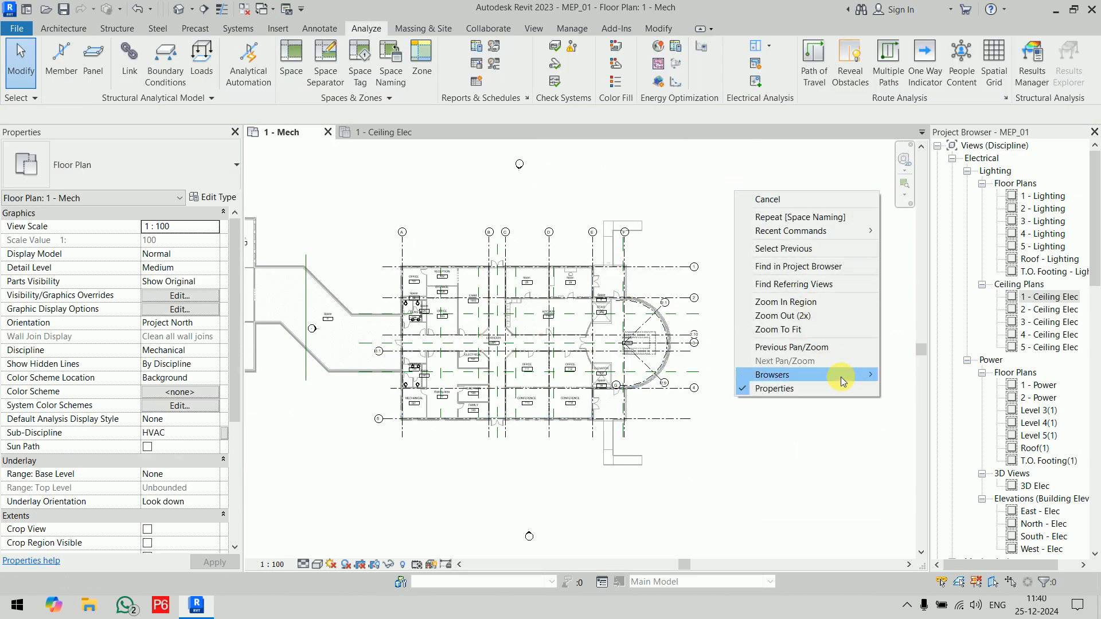
mouse_move(840, 376)
left_click(887, 379)
right_click(782, 274)
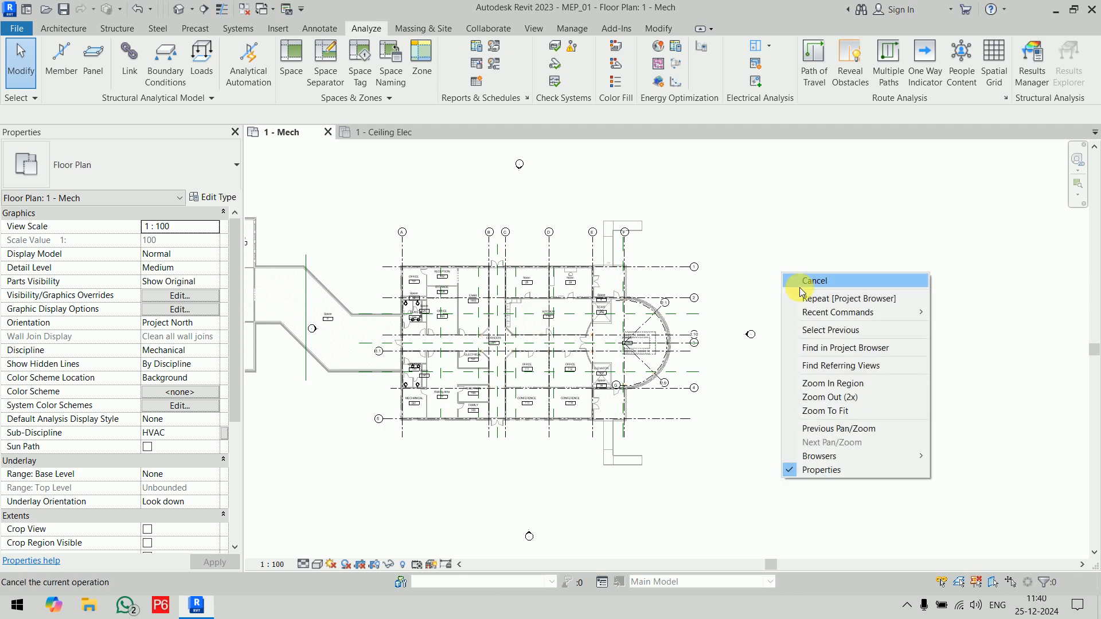
mouse_move(903, 463)
left_click(951, 457)
Step: Show the System Browser, expand its Default zone, and widen it enough to read the space names
right_click(783, 279)
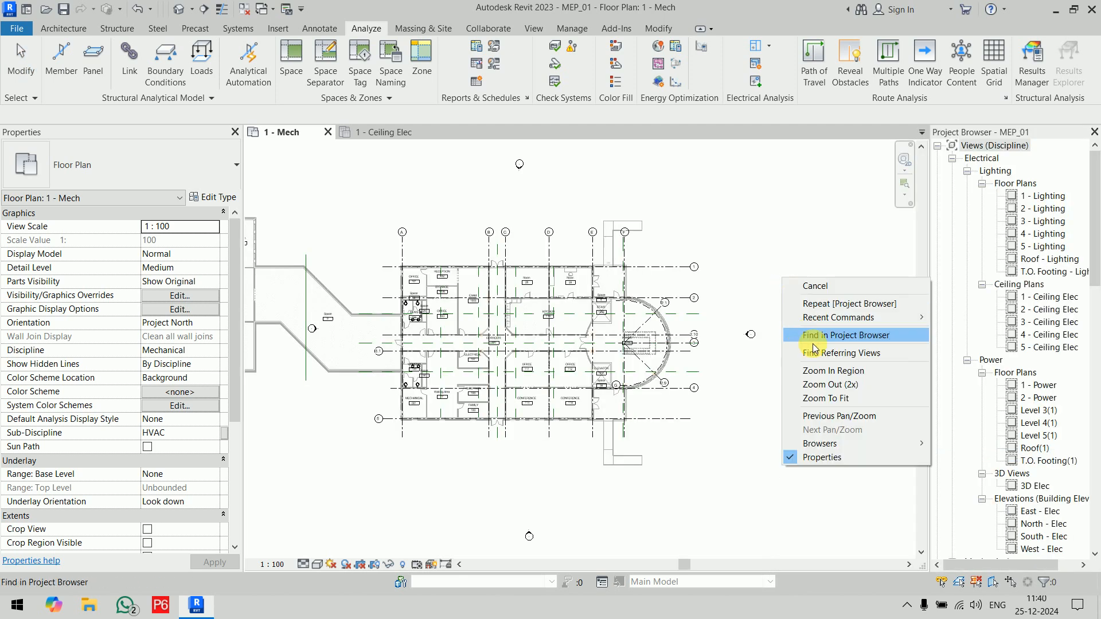
mouse_move(873, 442)
left_click(969, 459)
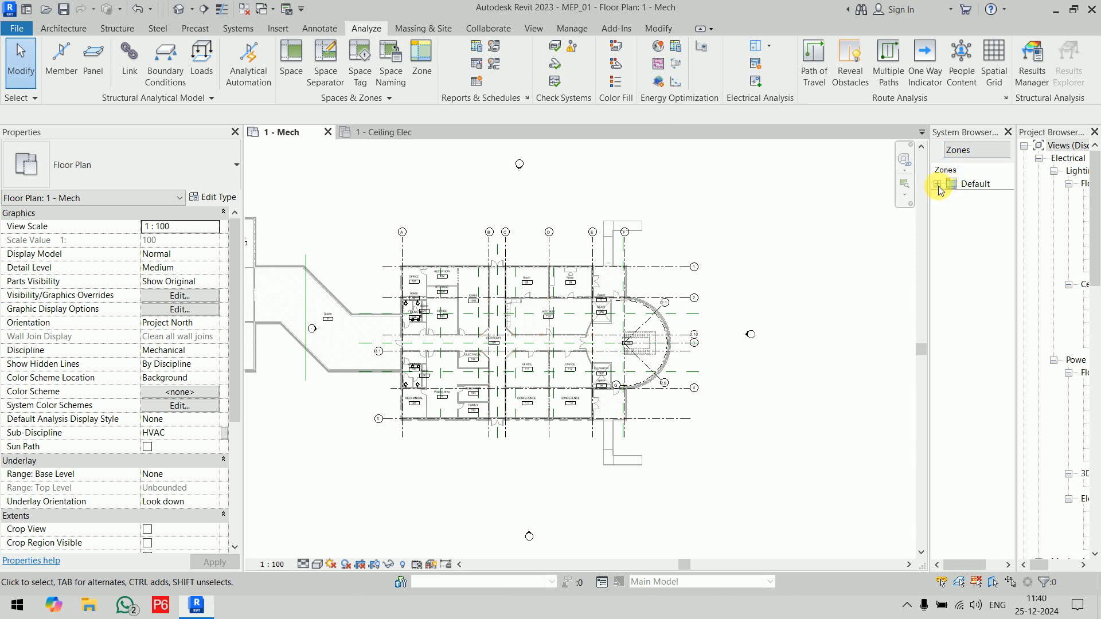
left_click(938, 184)
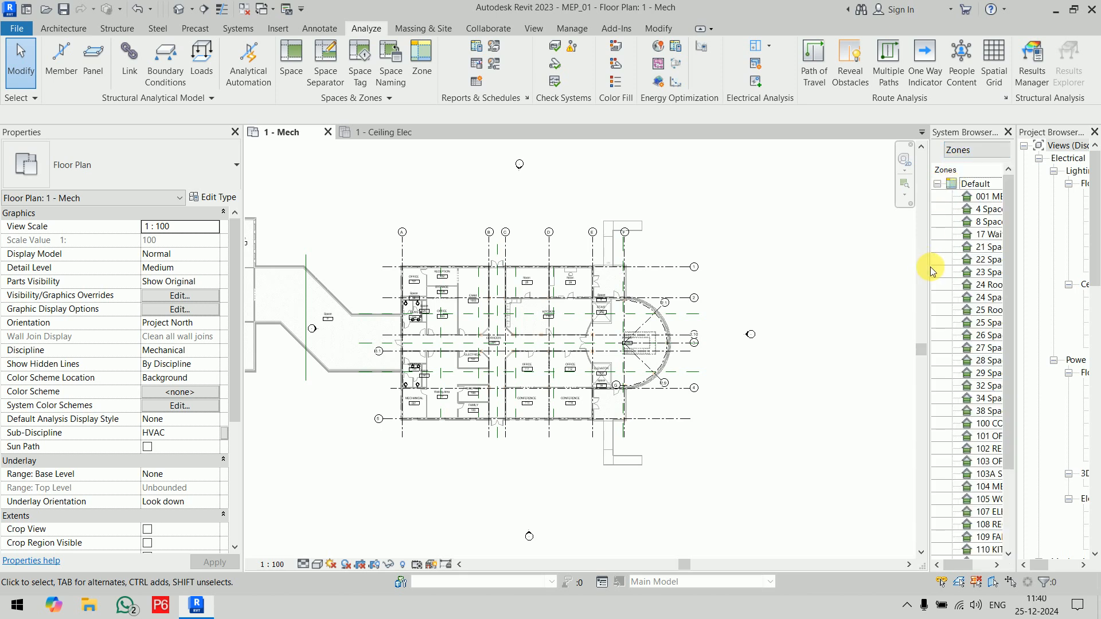
left_click_drag(930, 269, 820, 269)
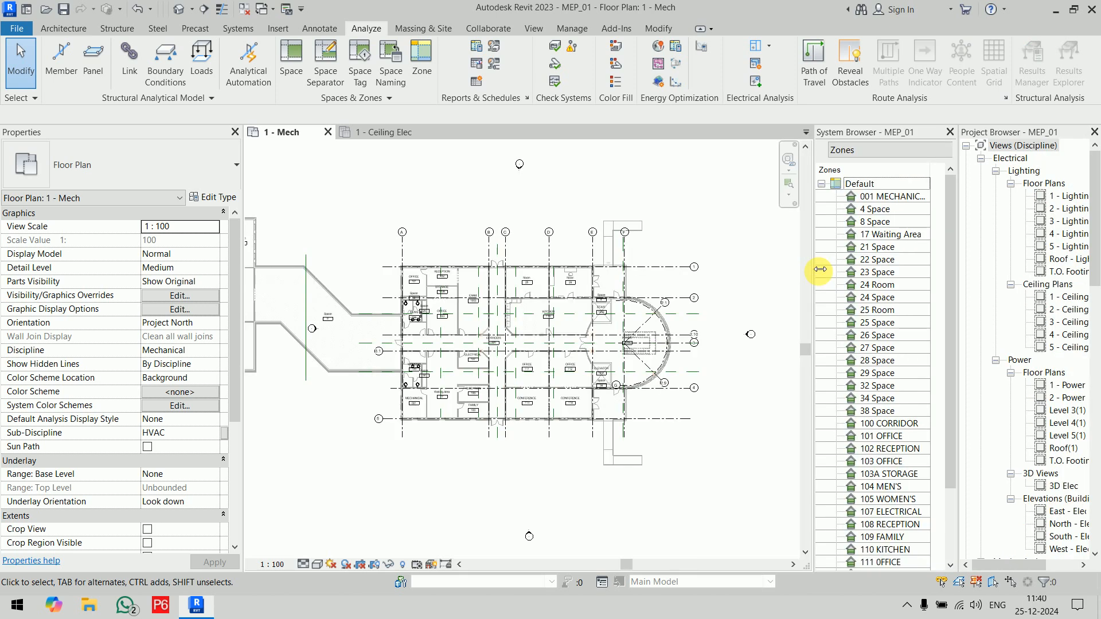
Step: Try to multi-select the spaces still named Space in the Default zone, from 4 Space to 38 Space
left_click(902, 209)
left_click(901, 222, "ctrl")
left_click(903, 247, "ctrl")
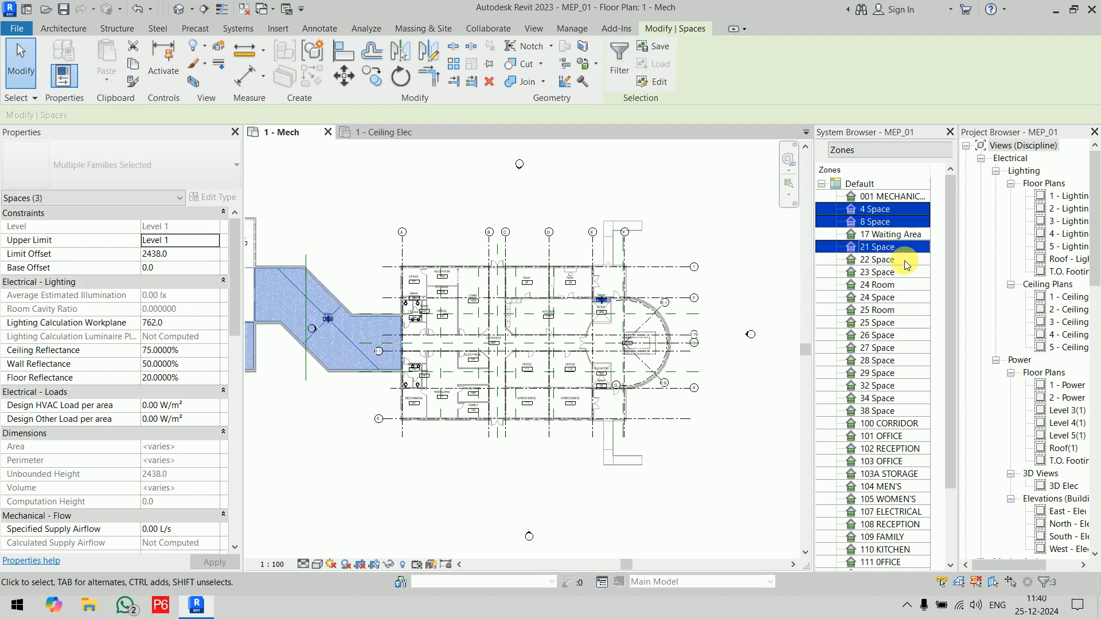
left_click(904, 260, "ctrl")
left_click(904, 271, "ctrl")
left_click(904, 297, "ctrl")
left_click(898, 323, "ctrl")
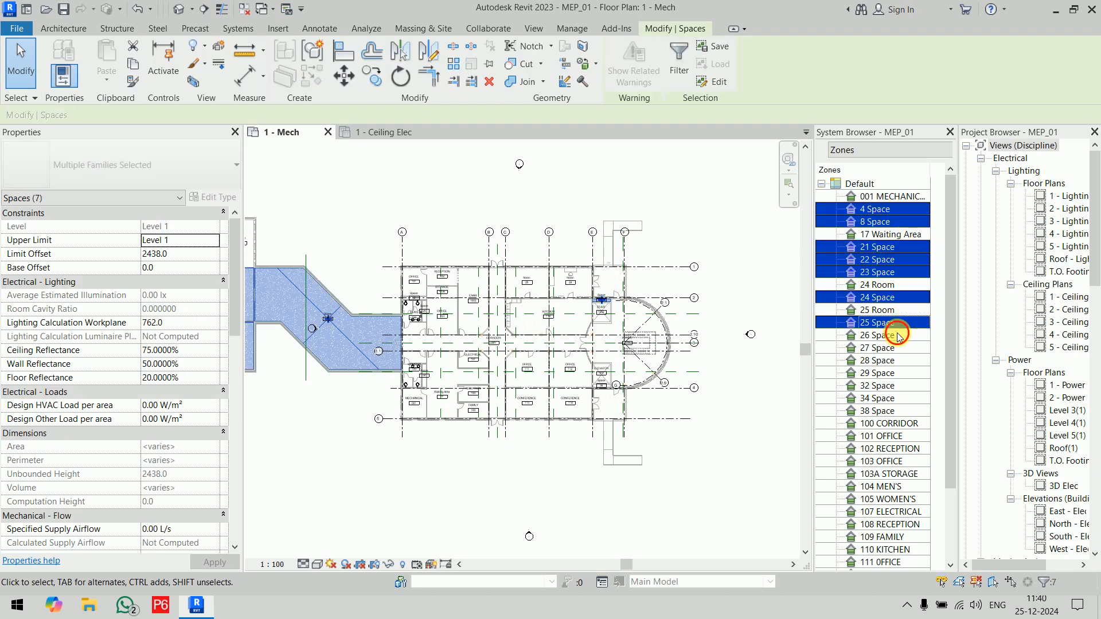
left_click(898, 335, "ctrl")
left_click(898, 348, "ctrl")
left_click(899, 360, "ctrl")
left_click(899, 374, "ctrl")
left_click(899, 386, "ctrl")
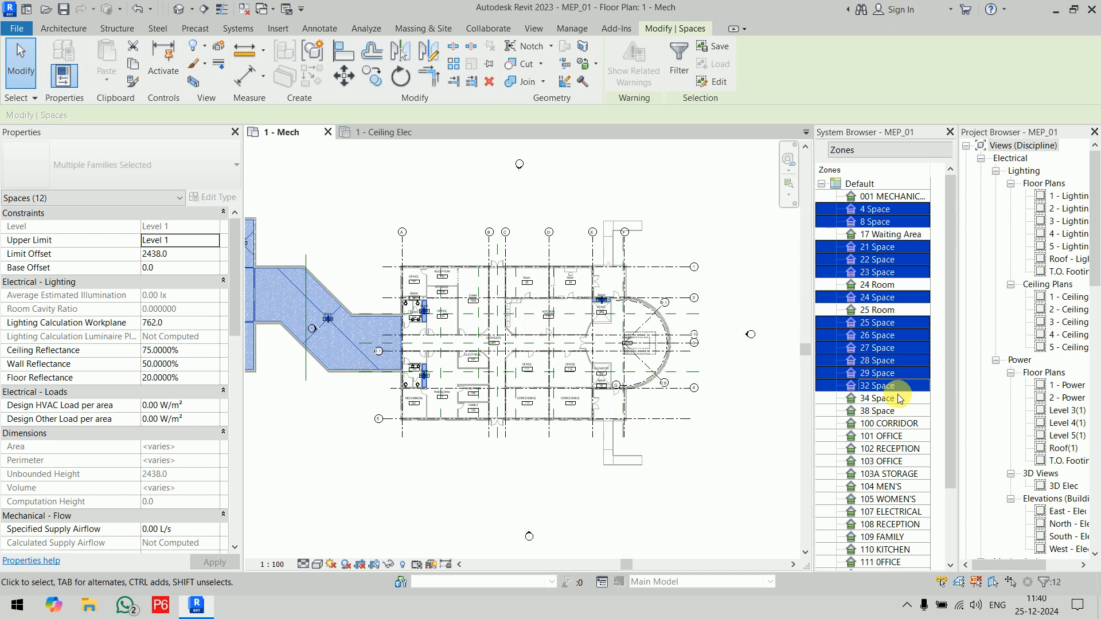
left_click(899, 399)
left_click(901, 411, "ctrl")
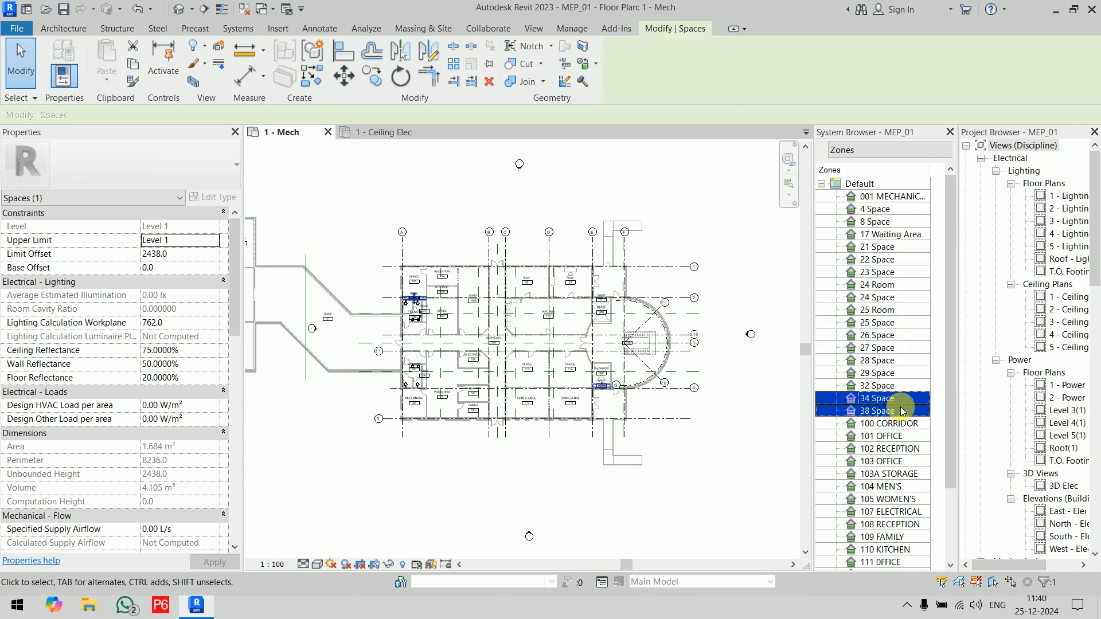
Step: Select every default-named space from 4 Space through 38 Space together, leaving out 17 Waiting Area, 24 Room and 25 Room
left_click(902, 324, "shift")
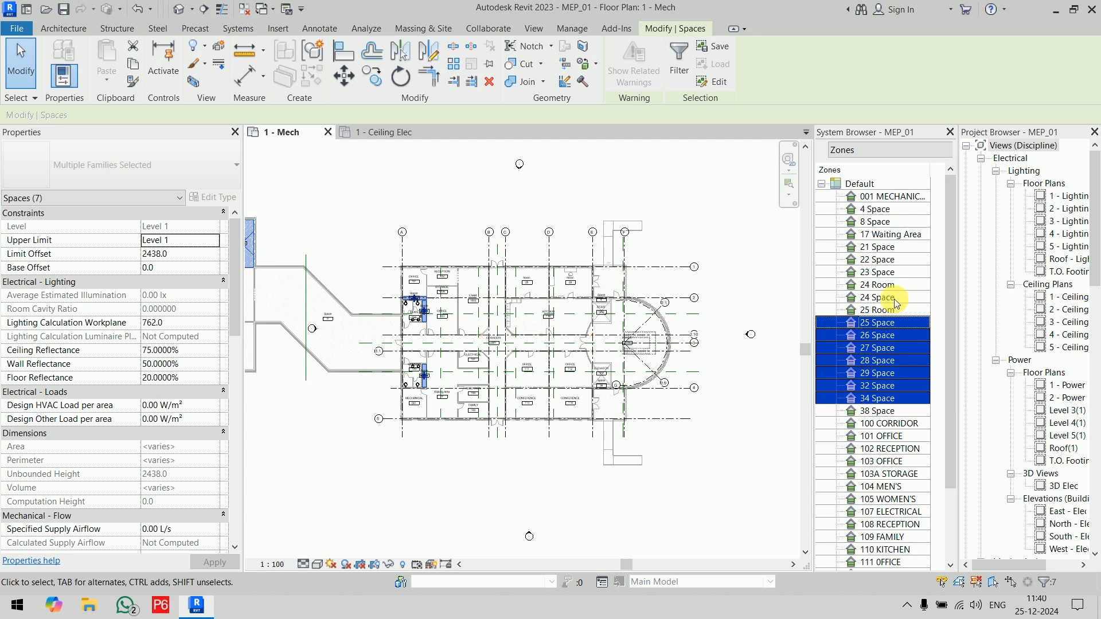
left_click(894, 298, "ctrl")
left_click(893, 272, "ctrl")
left_click(892, 259, "ctrl")
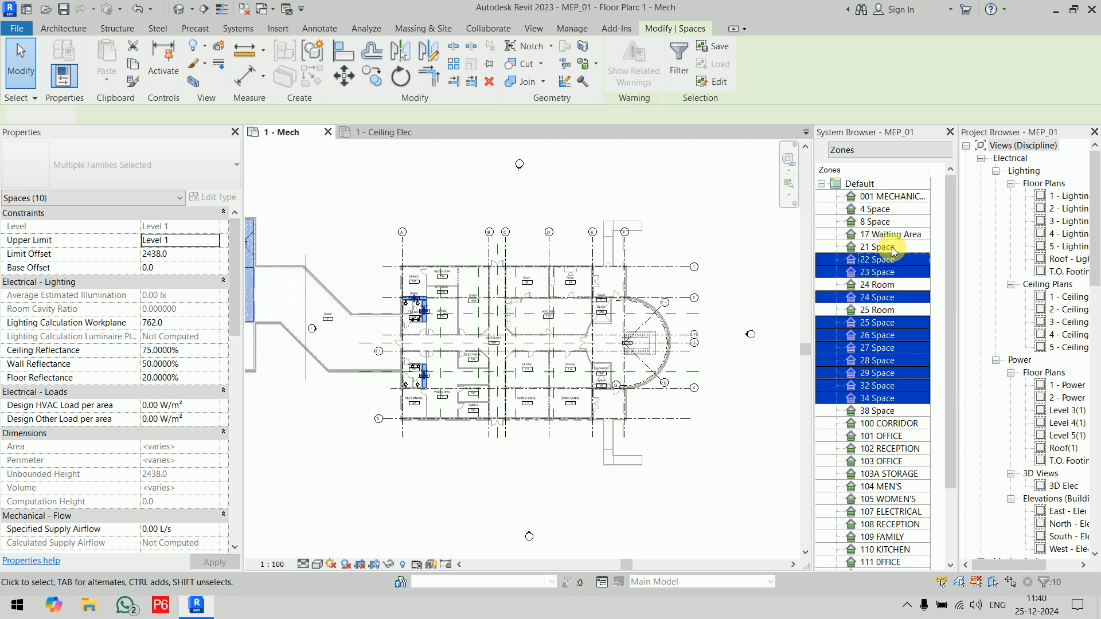
left_click(893, 247, "ctrl")
left_click(889, 222, "ctrl")
left_click(890, 209, "ctrl")
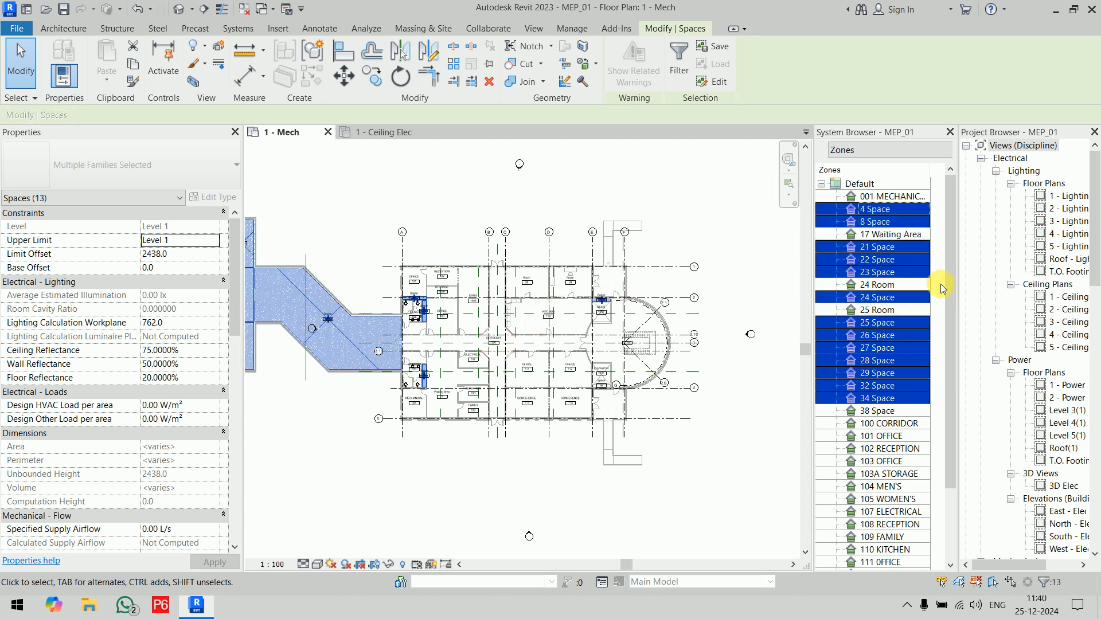
left_click(906, 410, "ctrl")
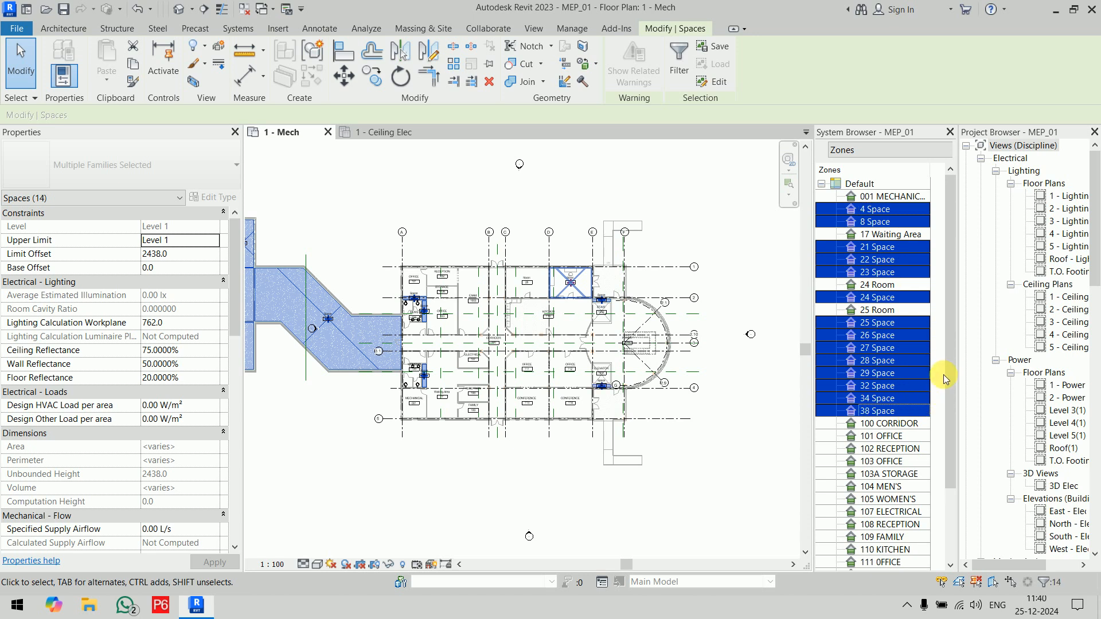
left_click_drag(948, 366, 951, 393)
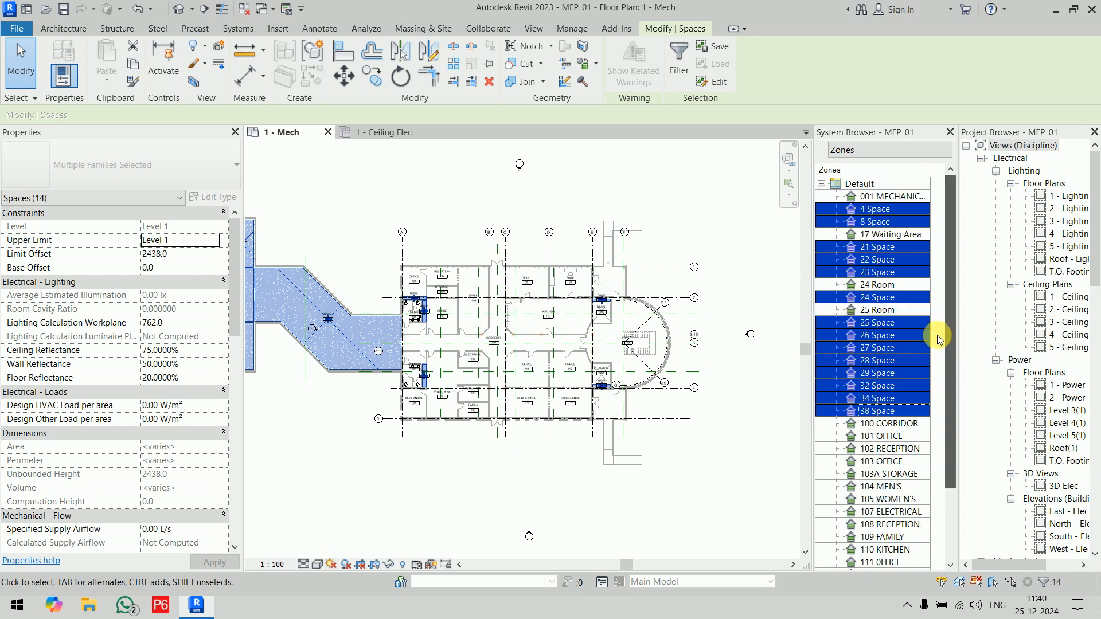
Step: Delete the selected default-named spaces along with their space tags, confirm the deletion, and close the System Browser
right_click(893, 352)
left_click(924, 358)
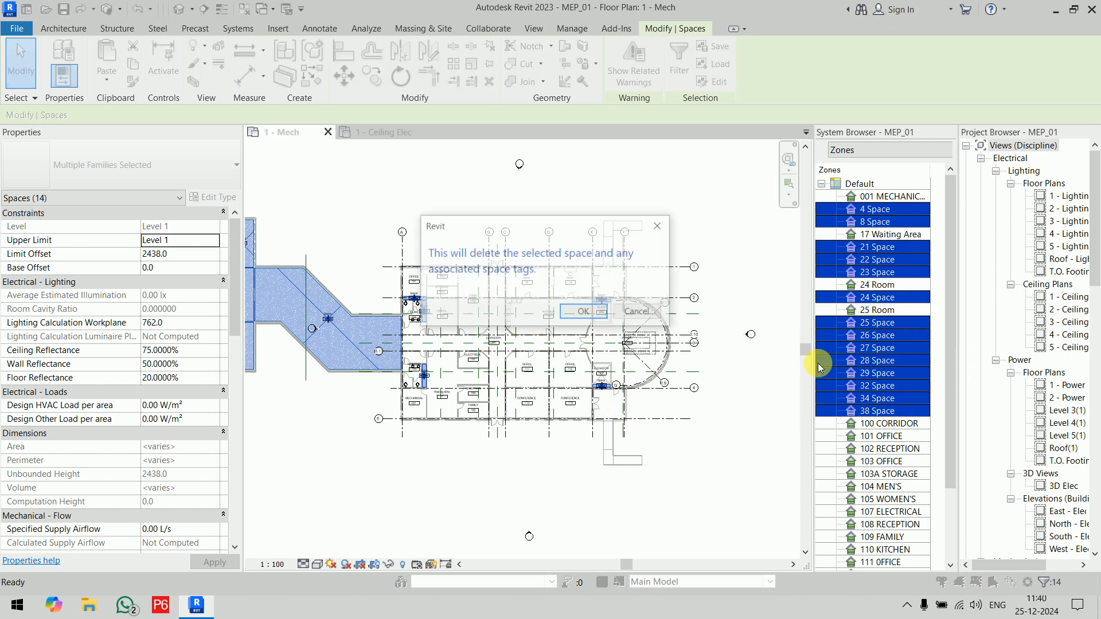
left_click(585, 312)
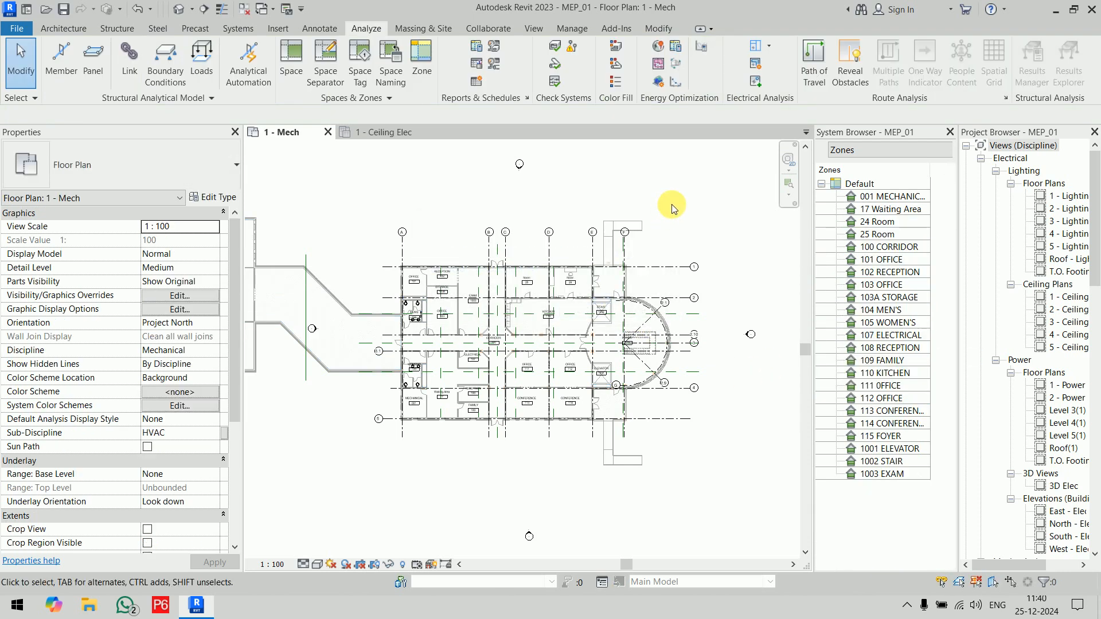
middle_click_drag(673, 204, 759, 247)
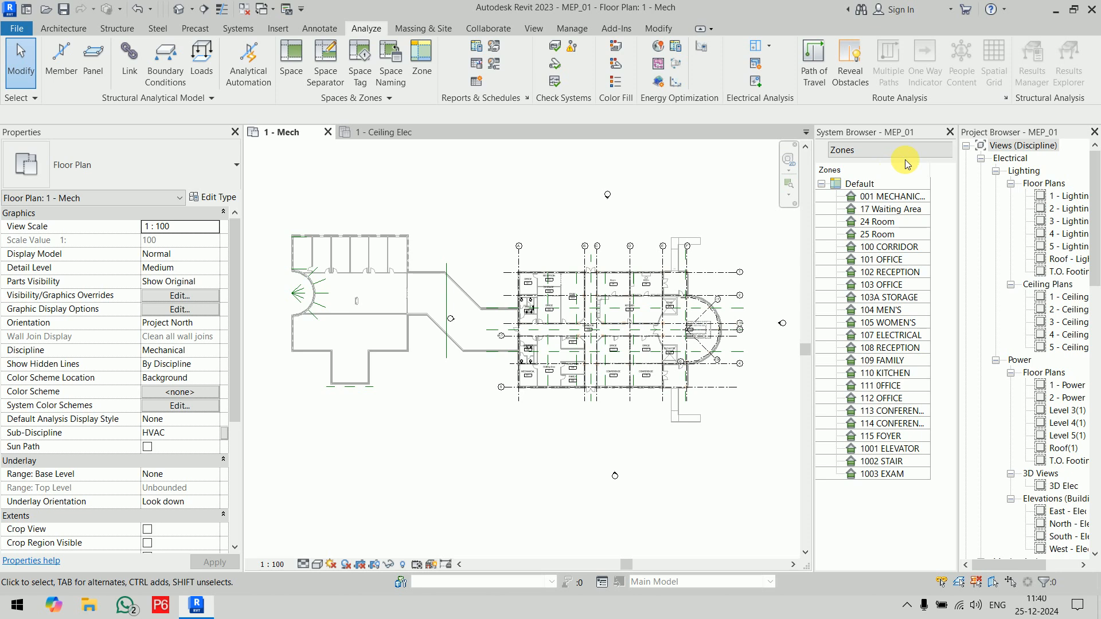
left_click(950, 132)
scroll(608, 302, "up", 5)
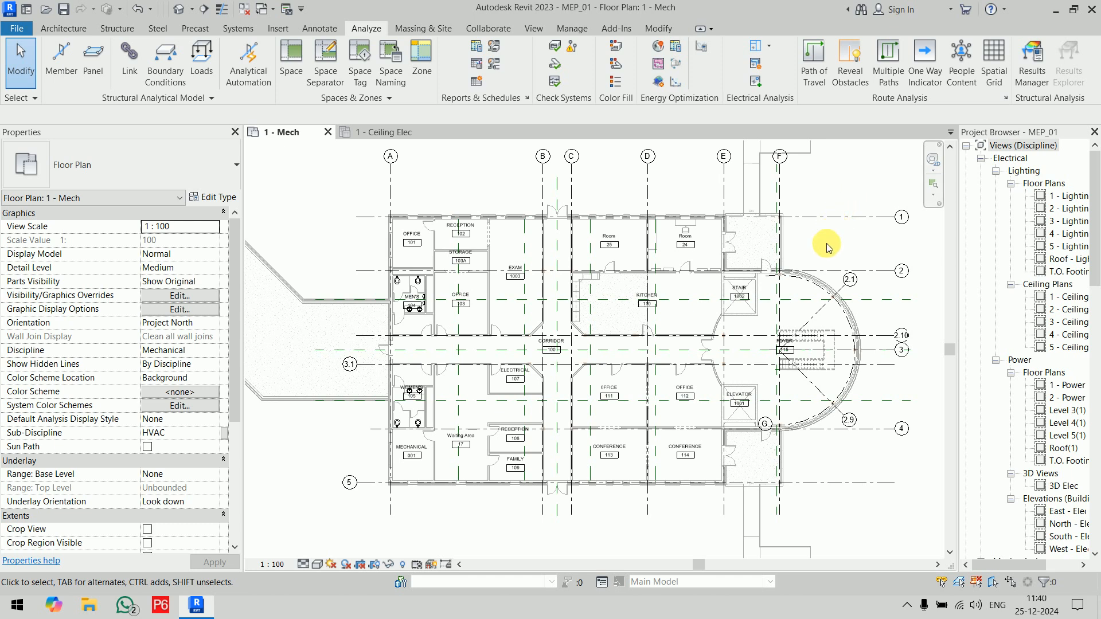
Step: Select the corridor space on the 1 - Mech plan to check its upper limit and limit offset, and clear the selection
left_click(562, 364)
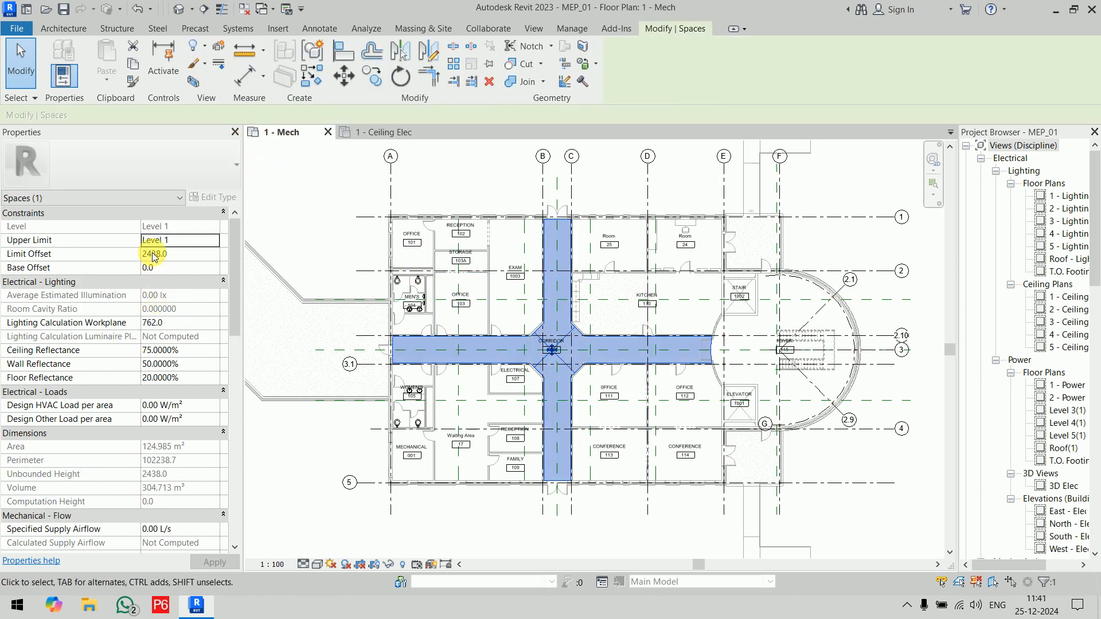
left_click(304, 214)
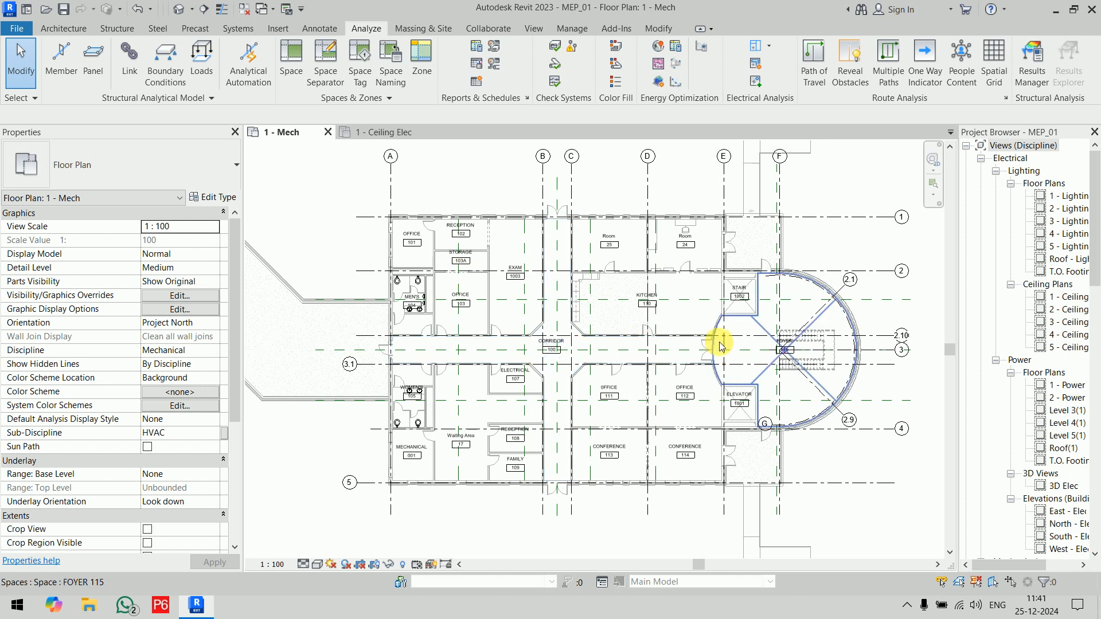
middle_click_drag(720, 344, 535, 315)
Step: On the 1 - Ceiling Elec plan, draw a building section along the east arm of the corridor into the foyer
left_click(384, 127)
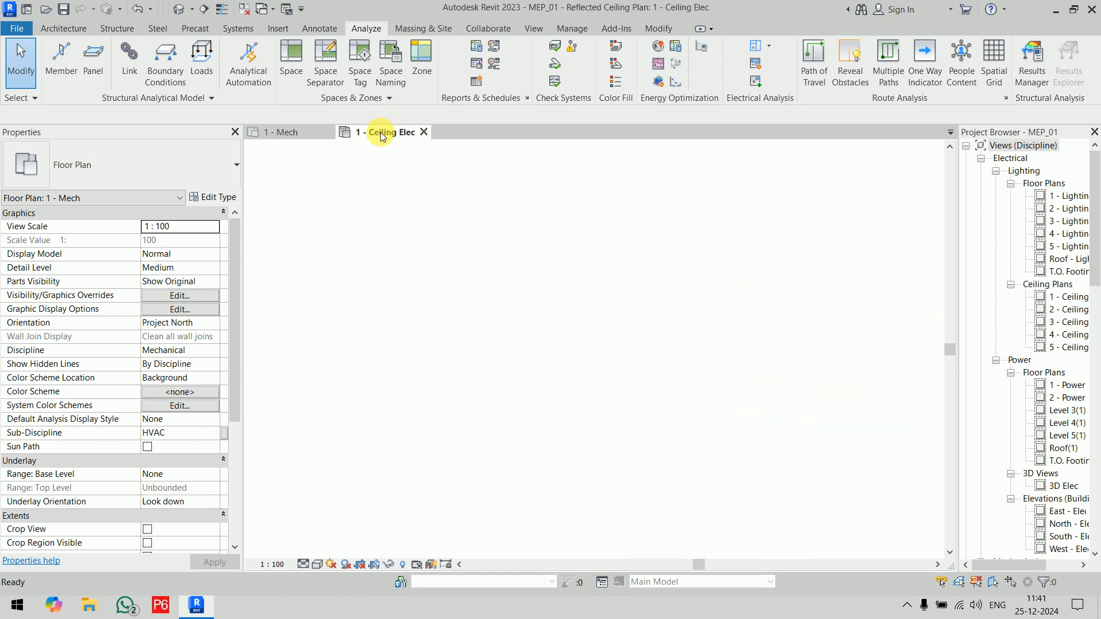
scroll(721, 423, "down", 2)
middle_click_drag(721, 423, 395, 208)
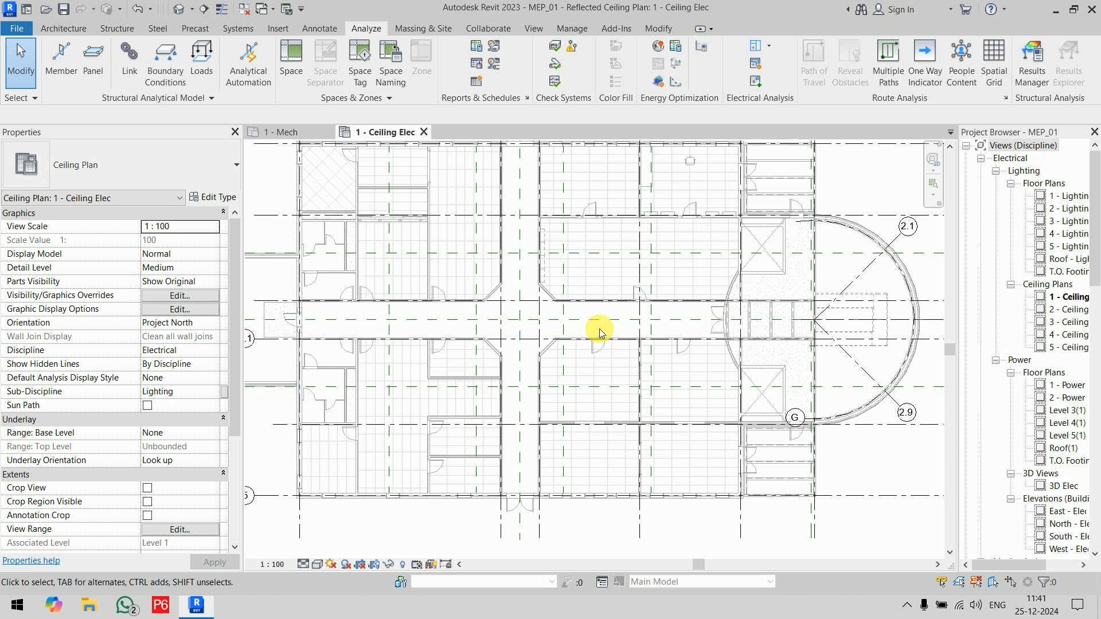
scroll(600, 332, "up", 3)
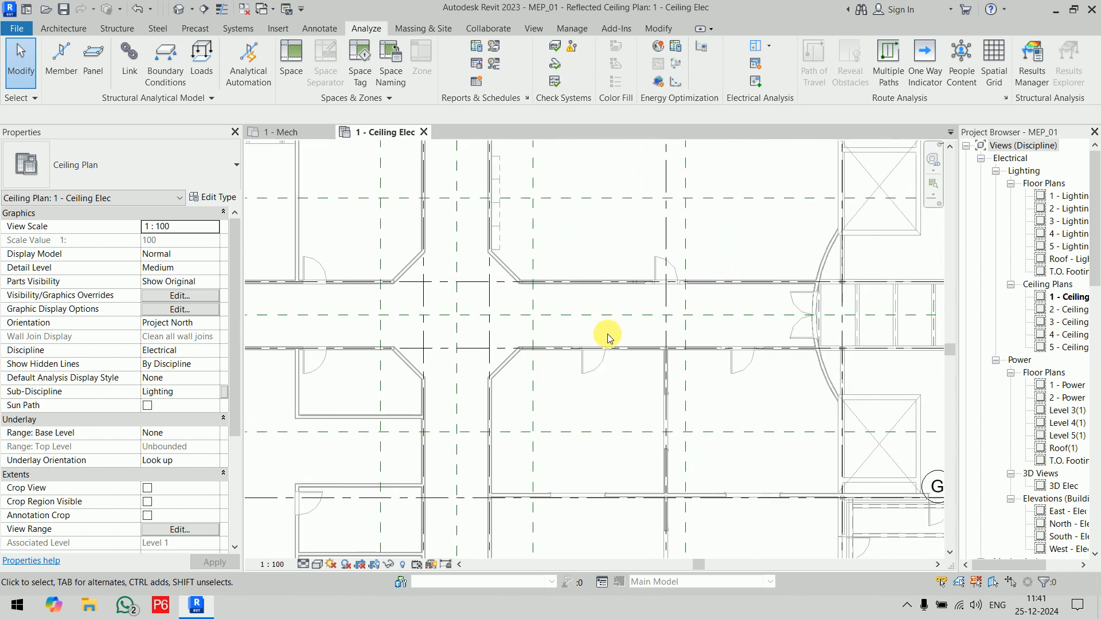
left_click(204, 8)
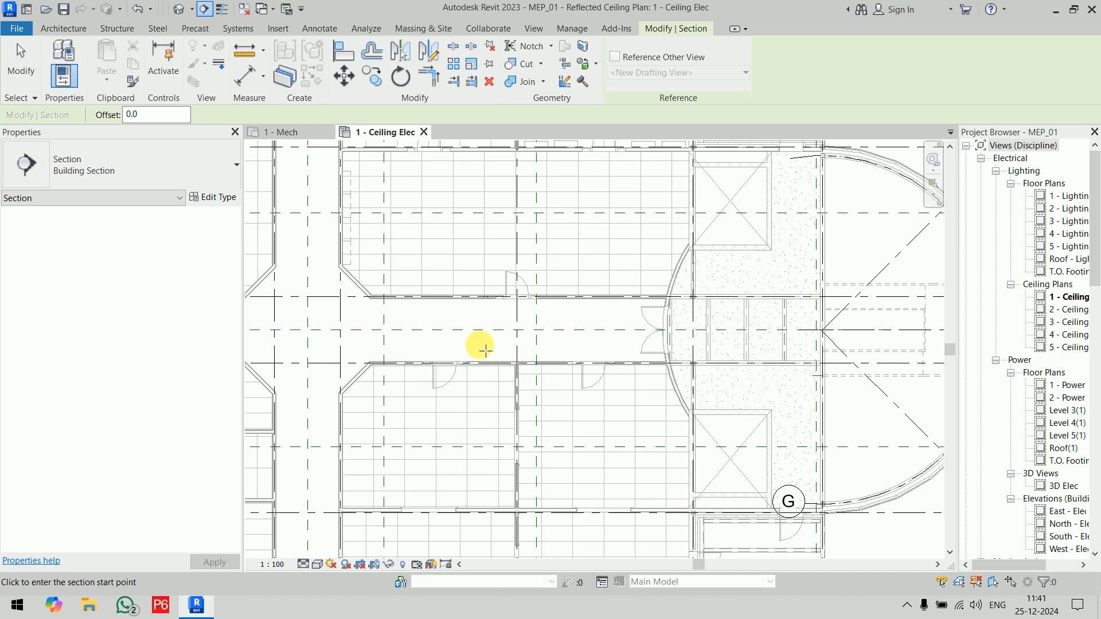
left_click(465, 344)
left_click(712, 345)
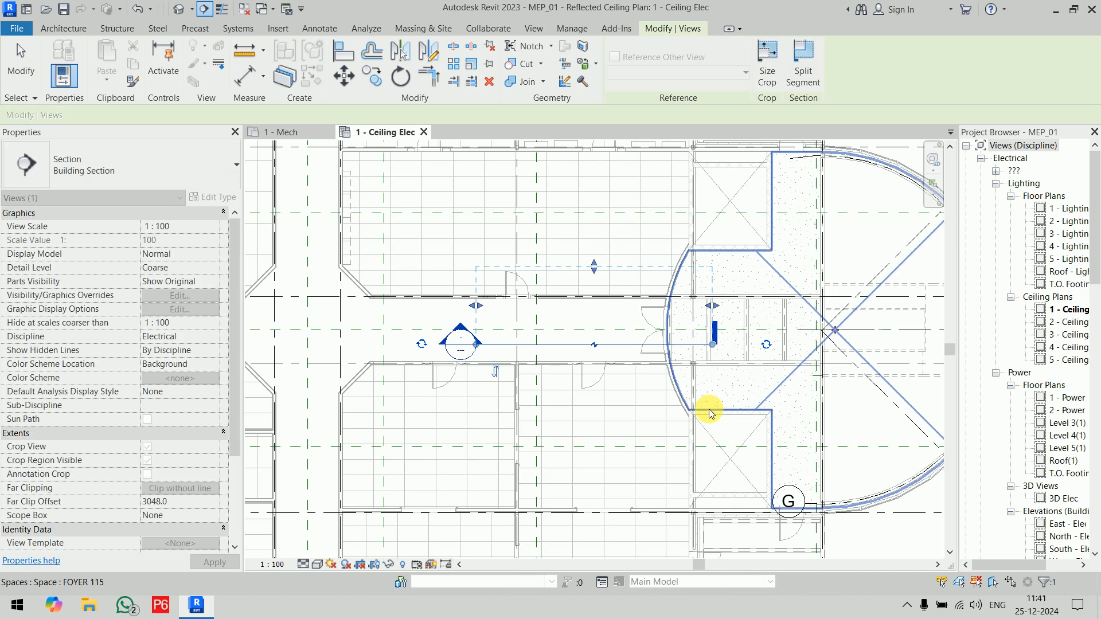
Step: Extend the section's view extent across the foyer, reduce its far clip offset to about 1906 mm, and open the section view
left_click_drag(714, 306, 918, 310)
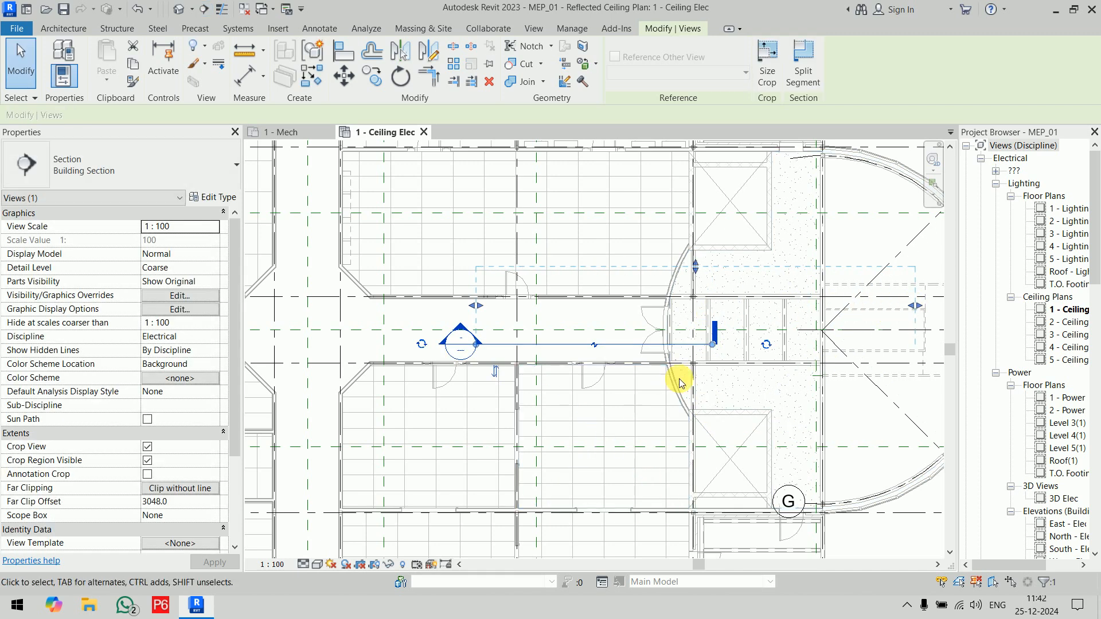
left_click_drag(696, 269, 701, 297)
right_click(633, 349)
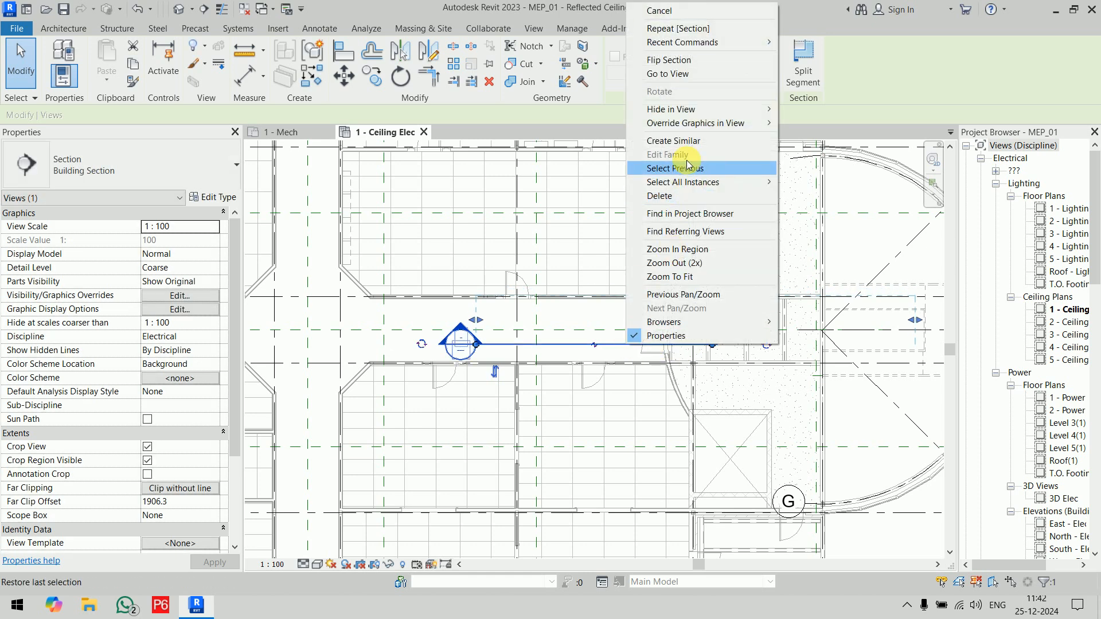
left_click(647, 74)
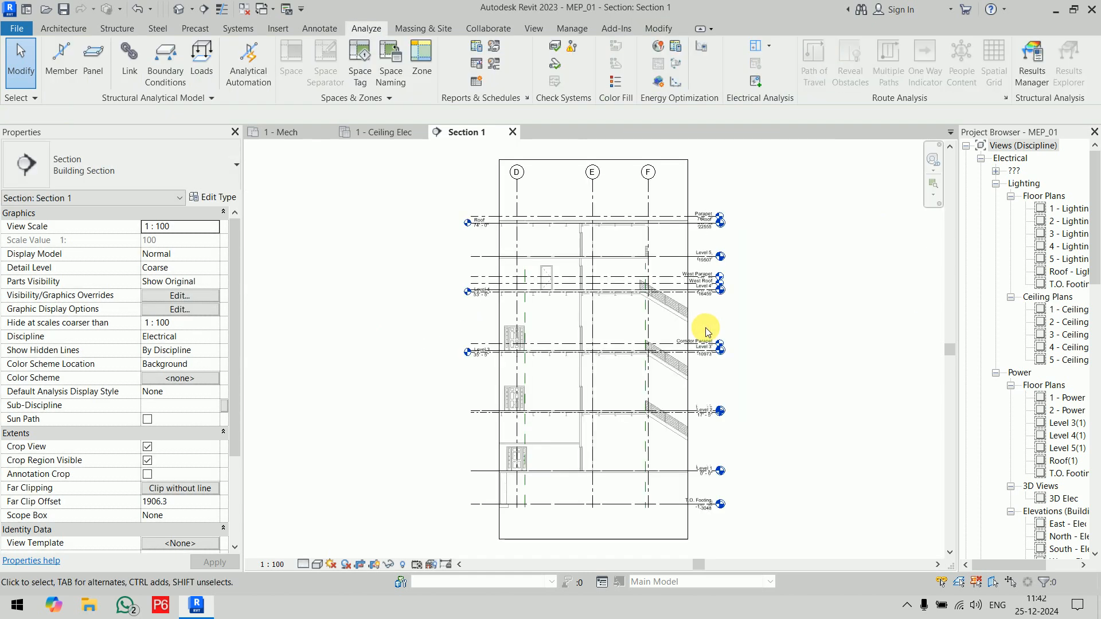
Step: Extend Section 1's crop region past grid B to show more of the corridor, and select the corridor space on Level 1
left_click(565, 456)
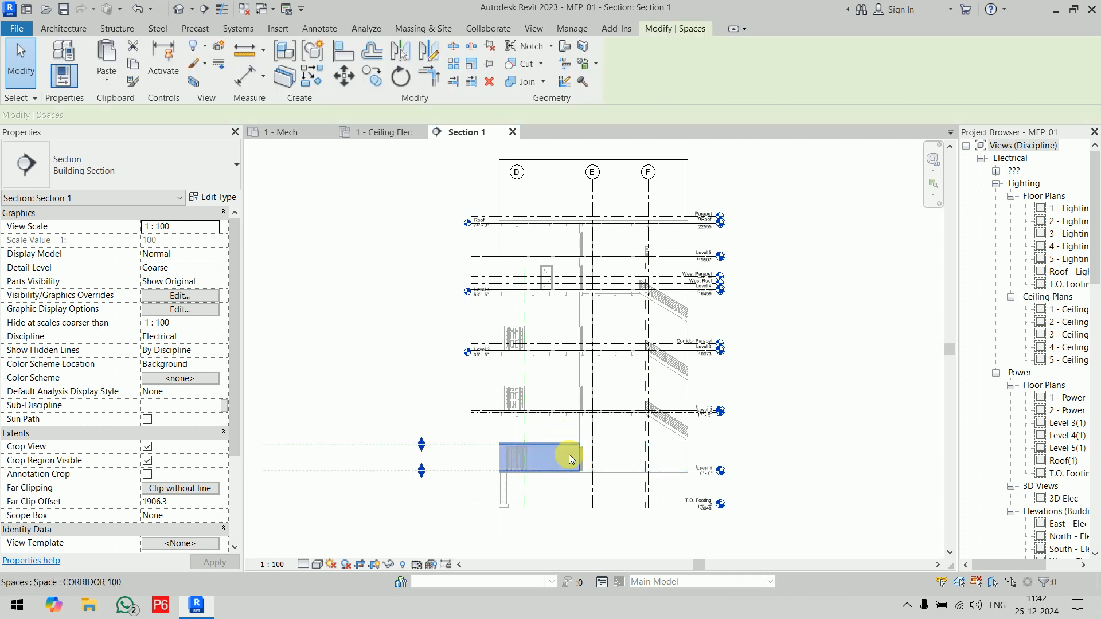
middle_click_drag(573, 457, 597, 300)
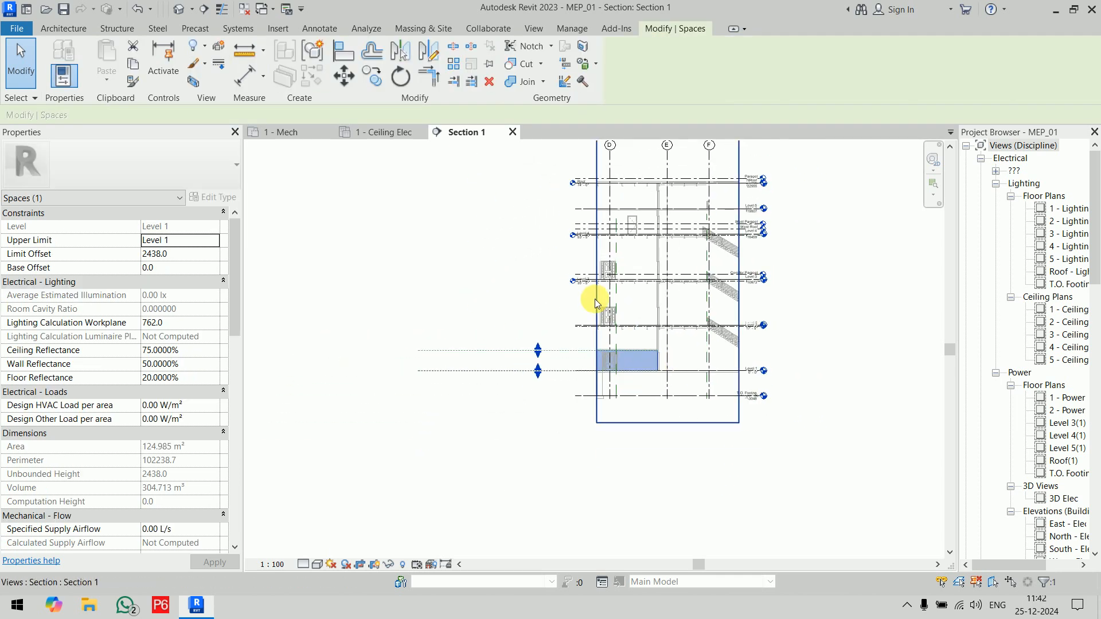
left_click(597, 301)
left_click_drag(597, 280, 455, 295)
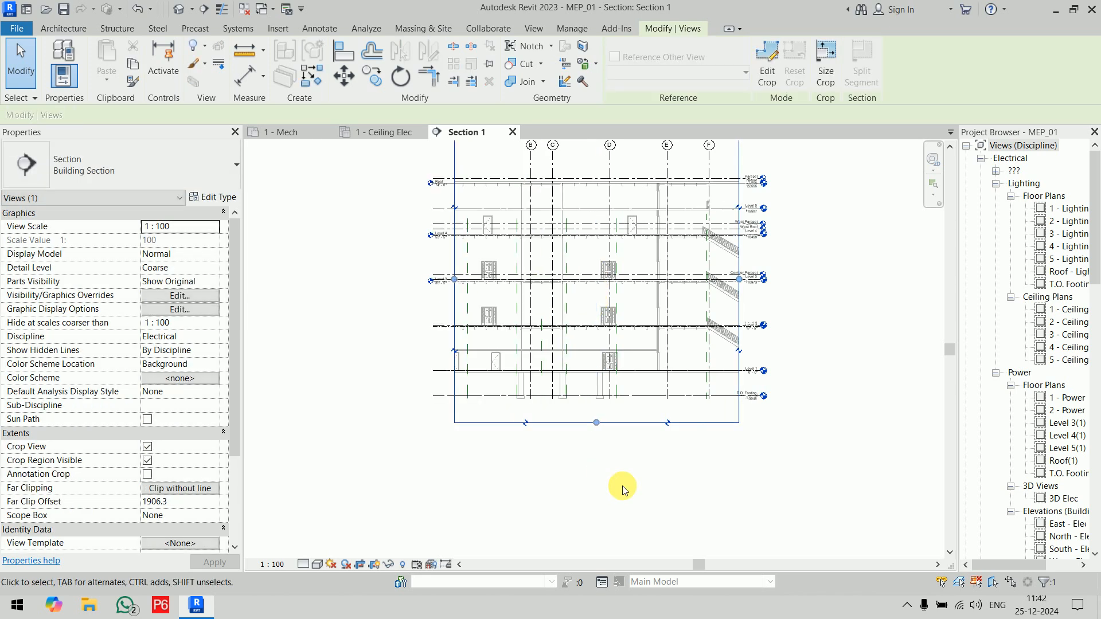
left_click(575, 356)
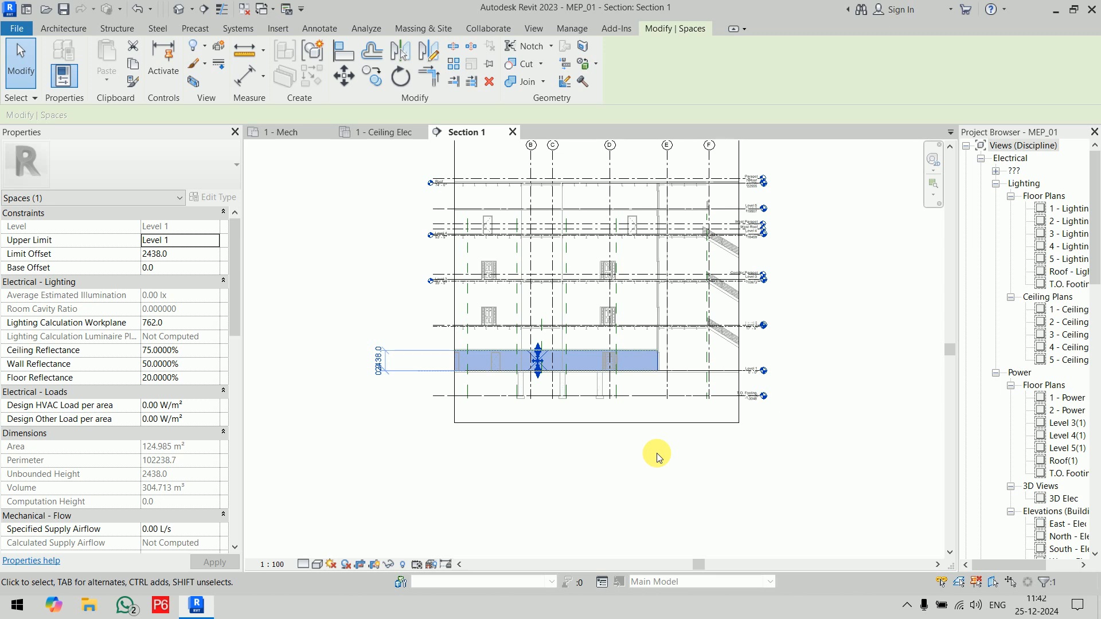
Step: Check the corridor space on the 1 - Ceiling Elec plan, and extend Section 1's crop region past grid F to include the whole foyer
left_click(382, 135)
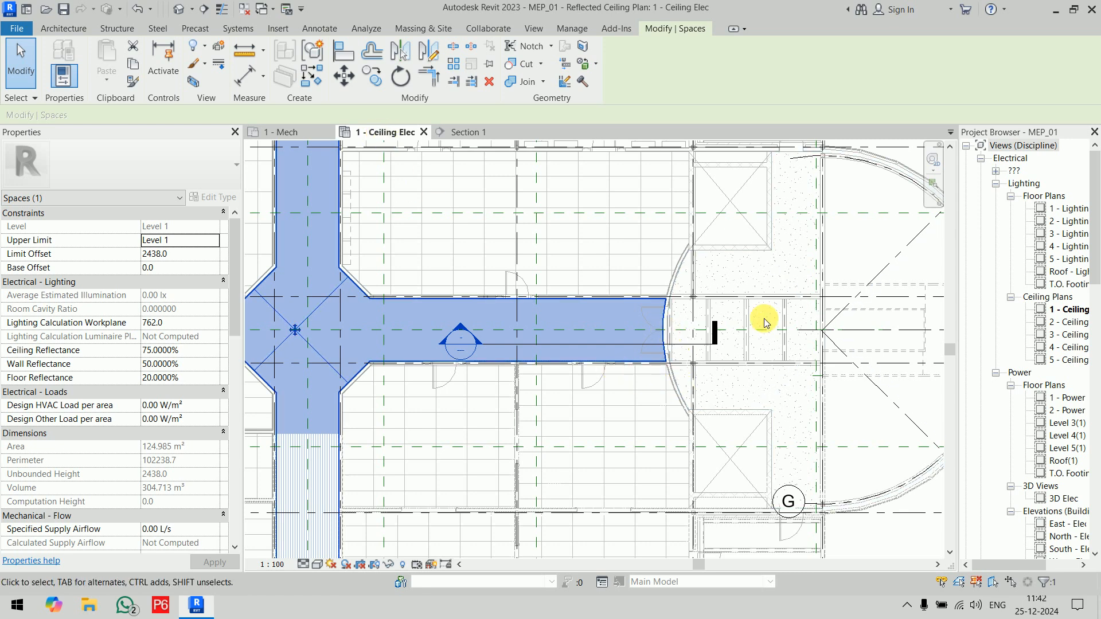
left_click(480, 133)
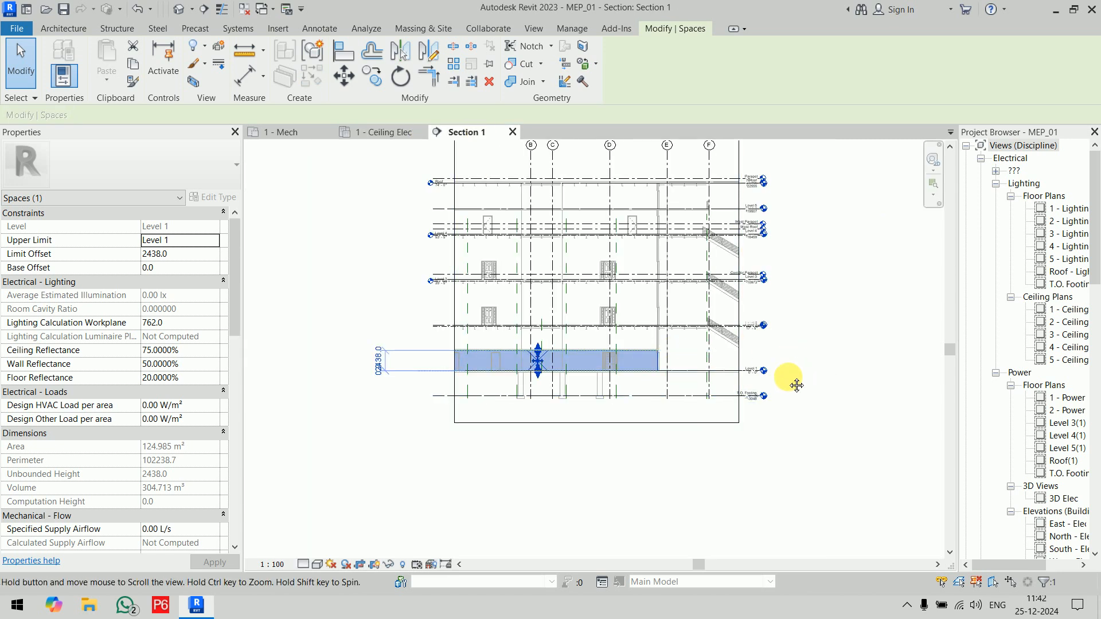
middle_click_drag(796, 384, 595, 381)
left_click(539, 365)
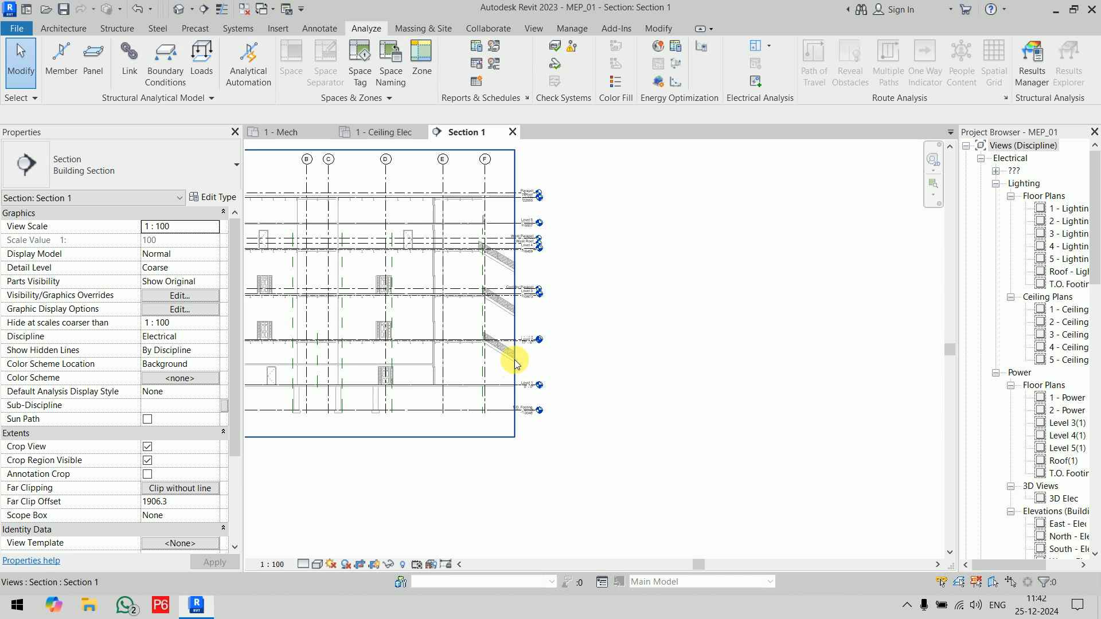
left_click(515, 298)
left_click_drag(515, 294, 662, 295)
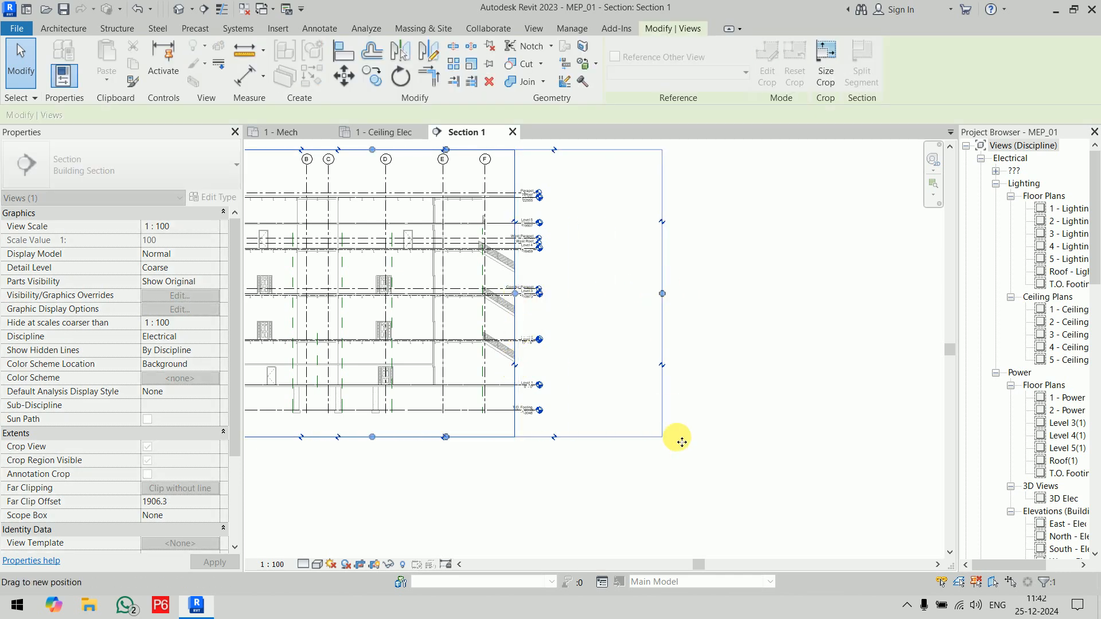
left_click(683, 481)
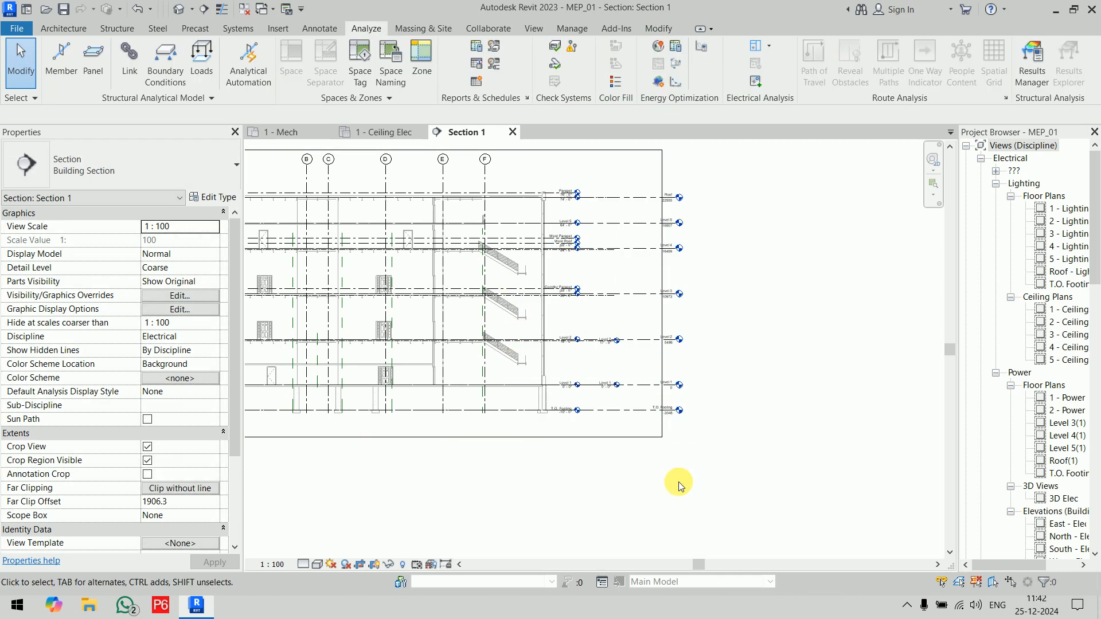
Step: Select the foyer space in Section 1, change the view's visual style to Wireframe, and clear the selection
left_click(463, 376)
scroll(459, 373, "up", 5)
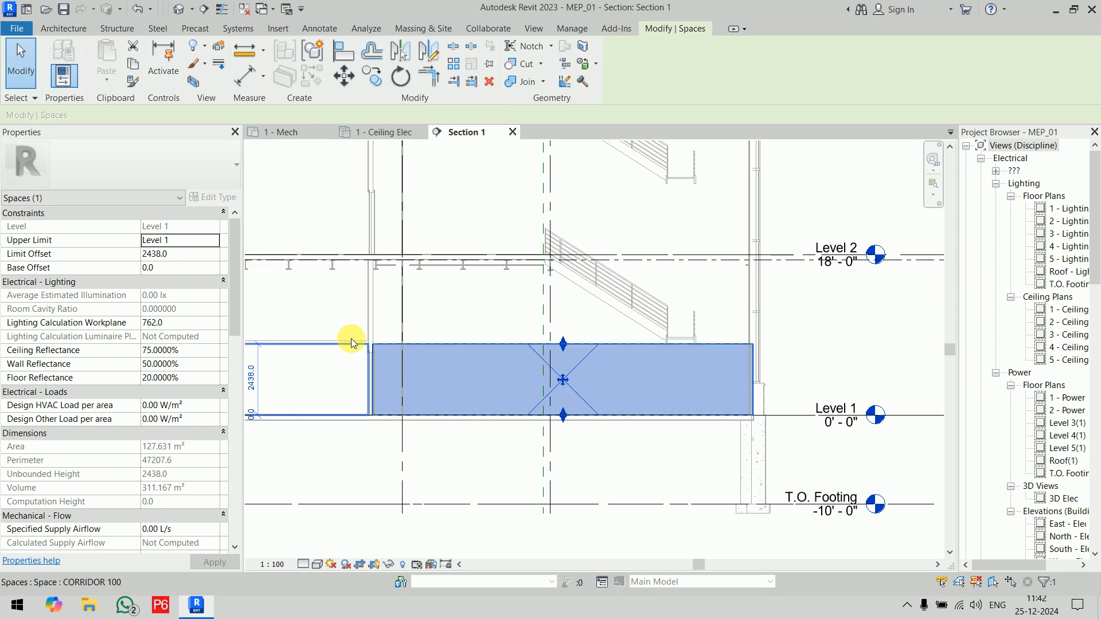
left_click(317, 565)
left_click(339, 492)
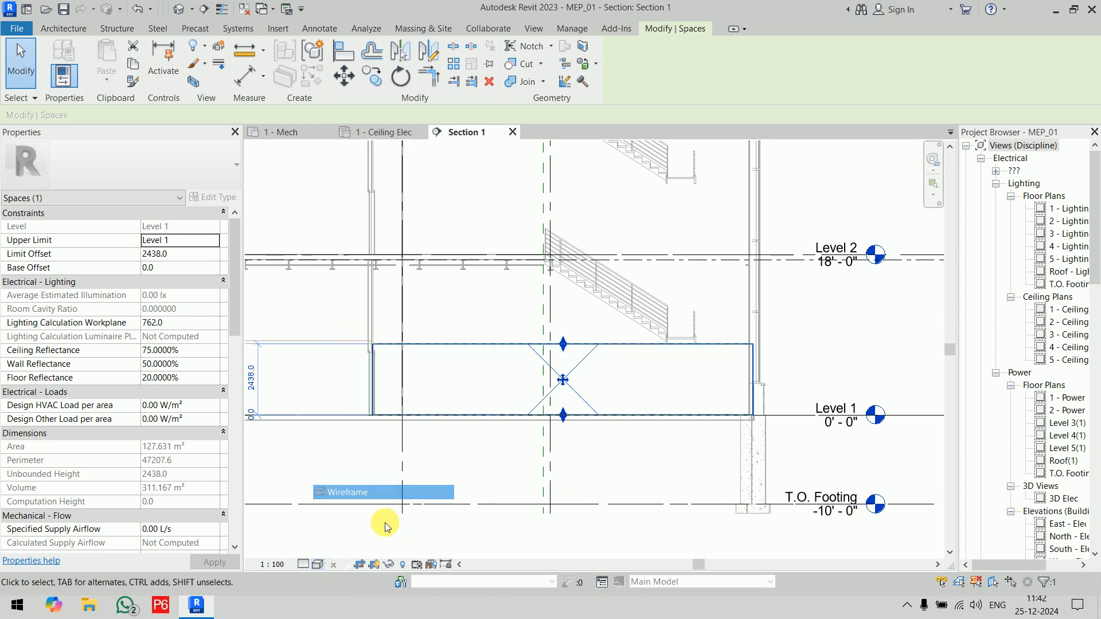
left_click(586, 564)
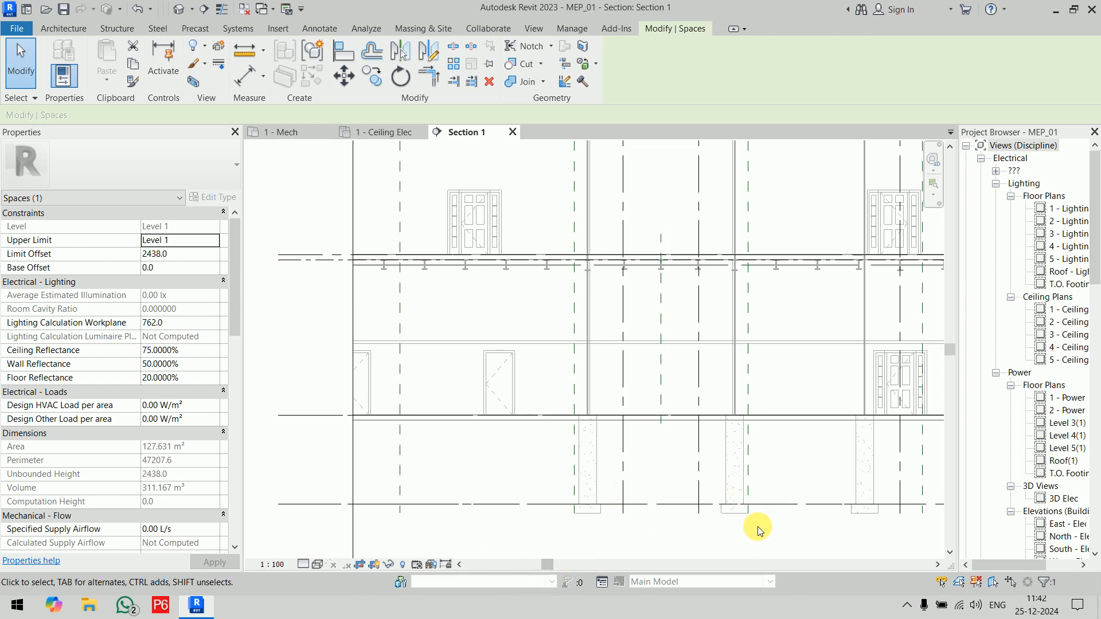
scroll(752, 527, "down", 5)
middle_click_drag(719, 511, 374, 451)
left_click(620, 485)
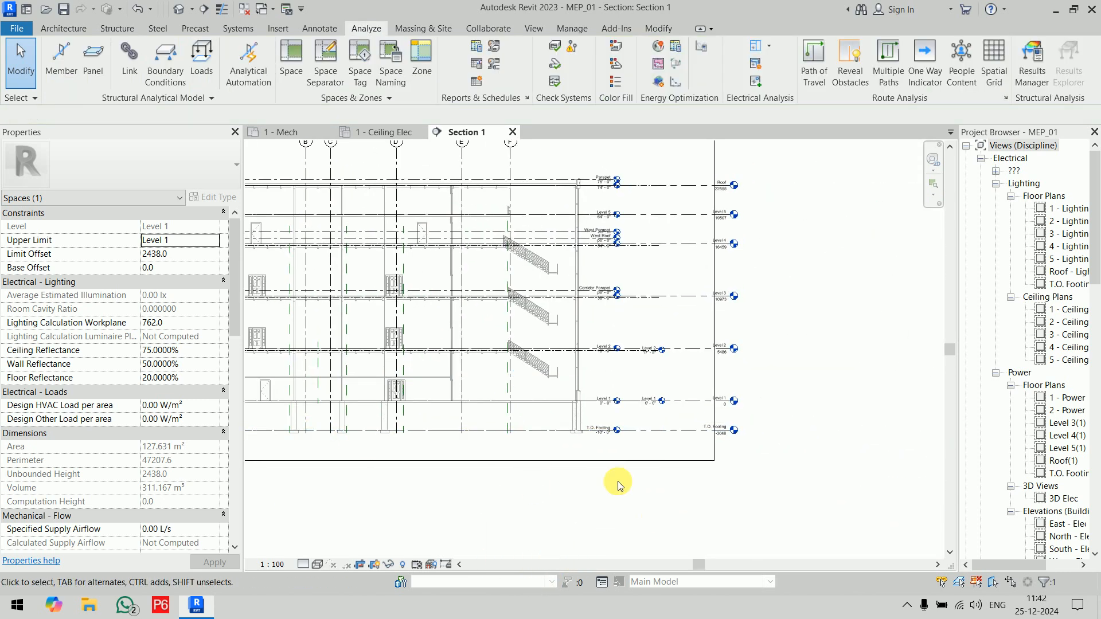
Step: Select the foyer space in Section 1 and compare its height with the Level 2 lines of the host and linked models
scroll(511, 380, "up", 5)
left_click(522, 400)
left_click(541, 421)
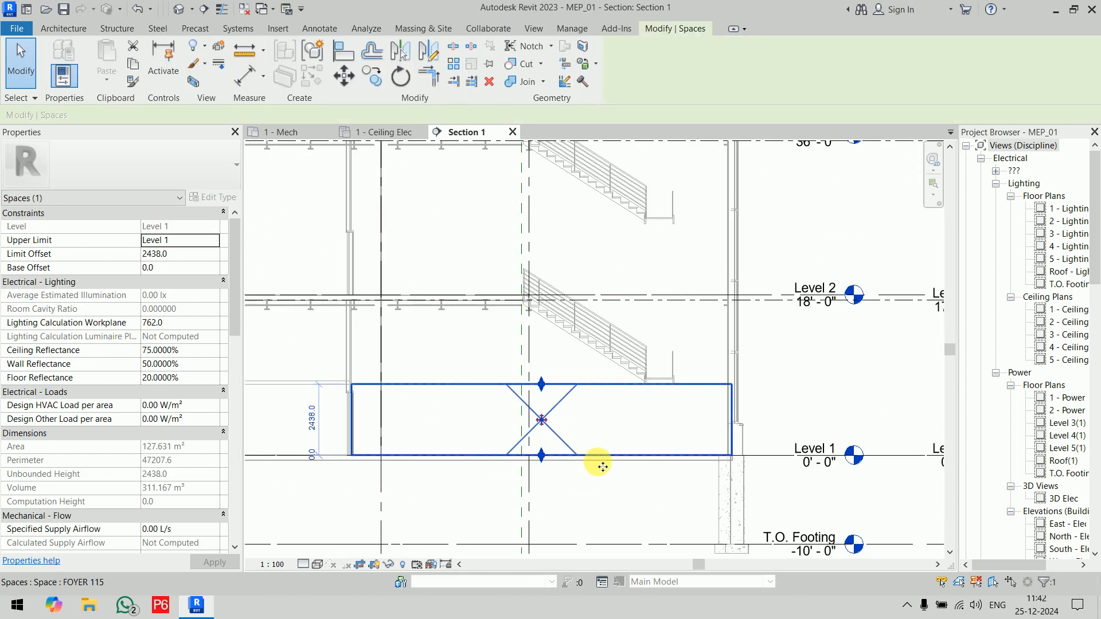
scroll(586, 362, "up", 1)
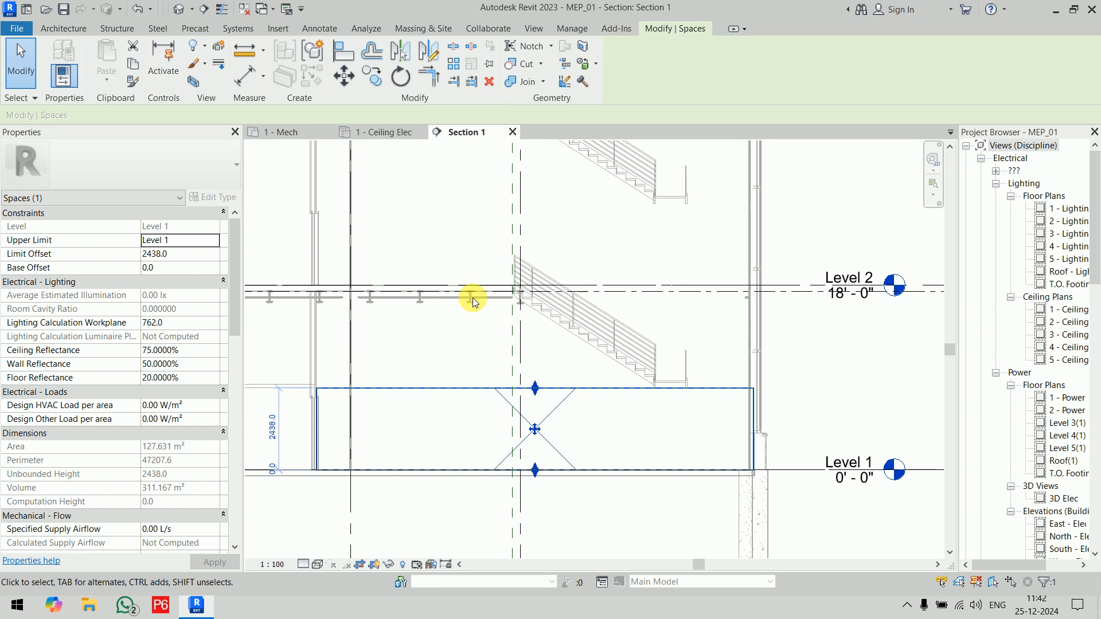
scroll(801, 344, "down", 2)
middle_click_drag(802, 344, 595, 339)
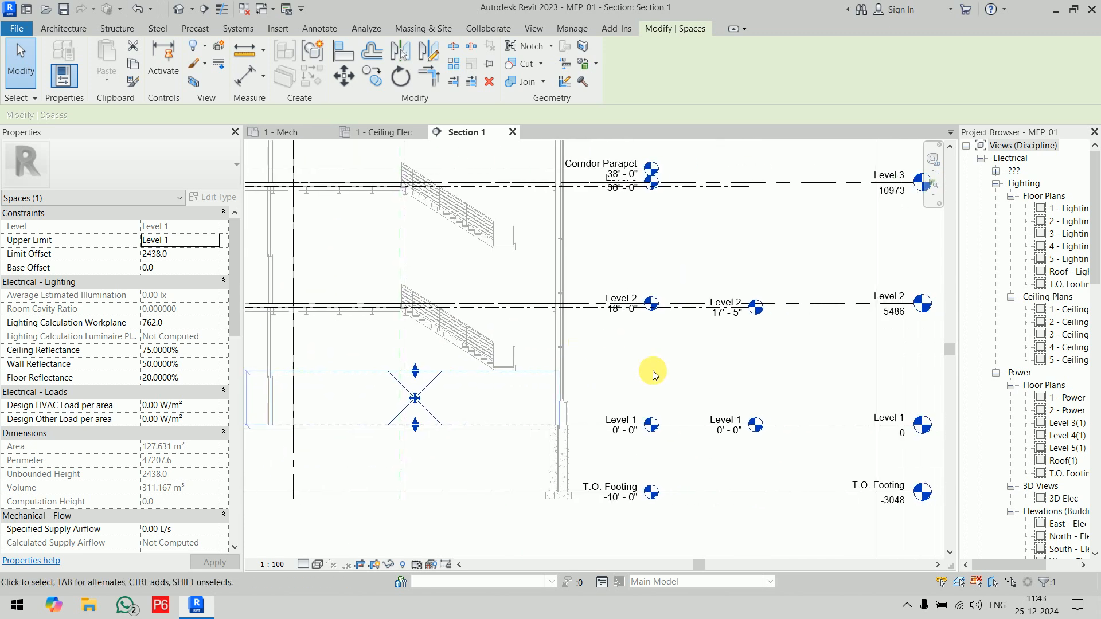
Step: Hide the Structural_2023.rvt link in Section 1 through its visibility overrides, leaving the link display settings by host view
key("v")
key("v")
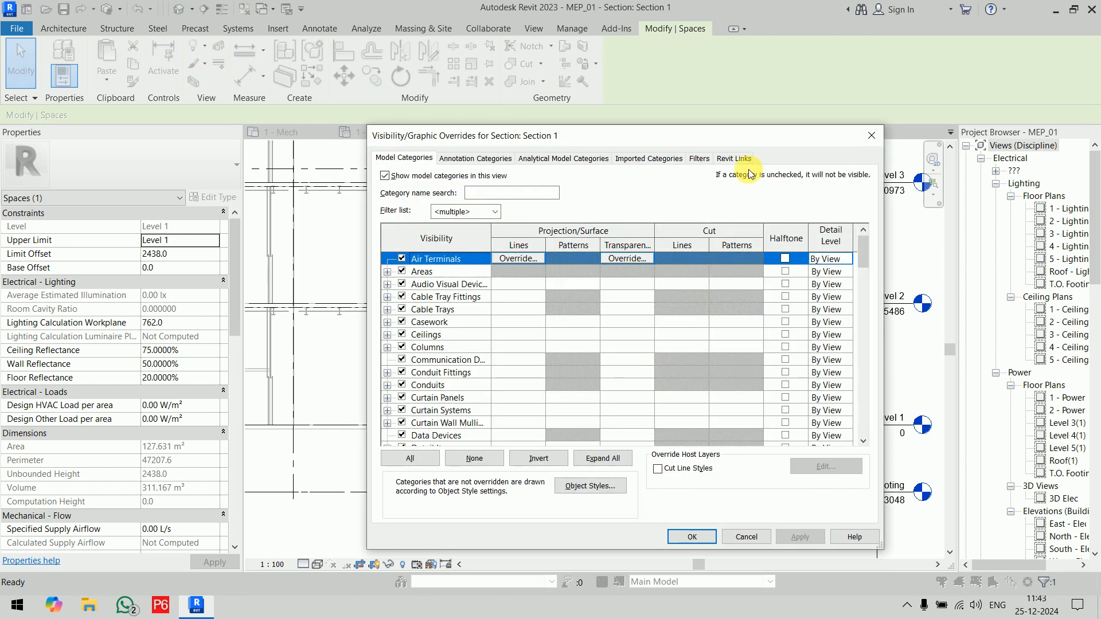
left_click(735, 157)
left_click(673, 237)
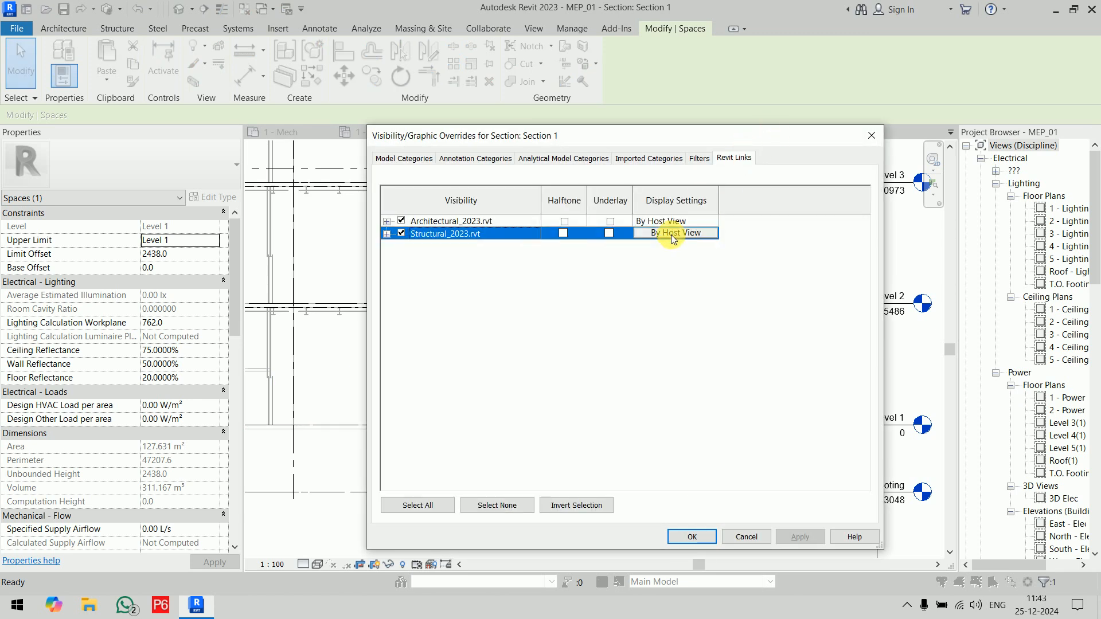
left_click(673, 236)
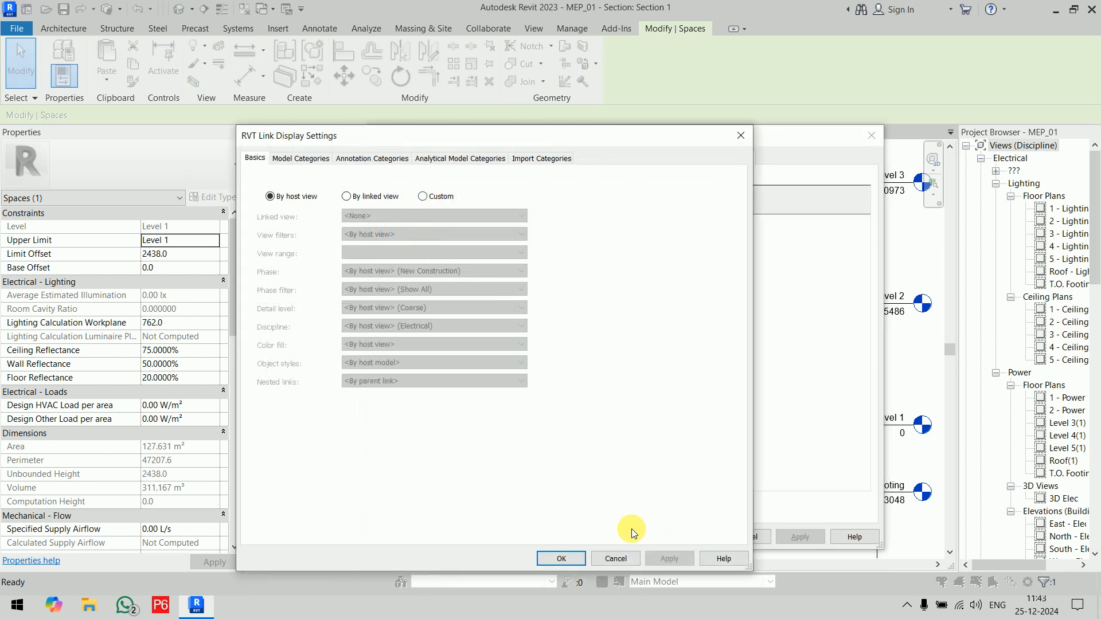
left_click(626, 553)
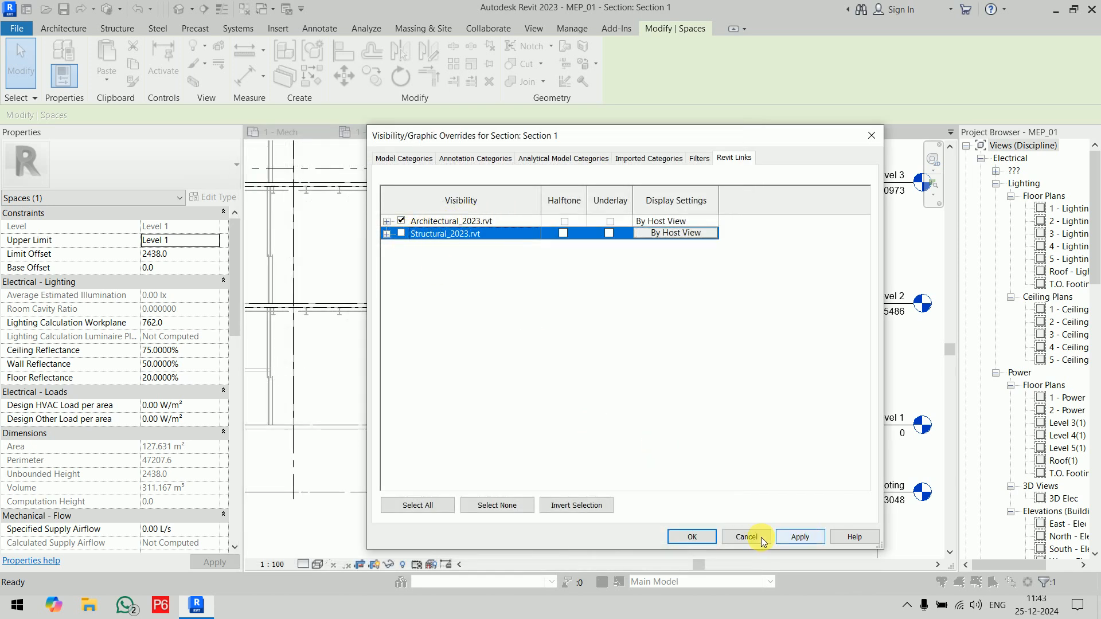
left_click(702, 535)
left_click(688, 432)
Step: Select the foyer space between Level 1 and the stair landing in the decluttered section
scroll(676, 371, "down", 1)
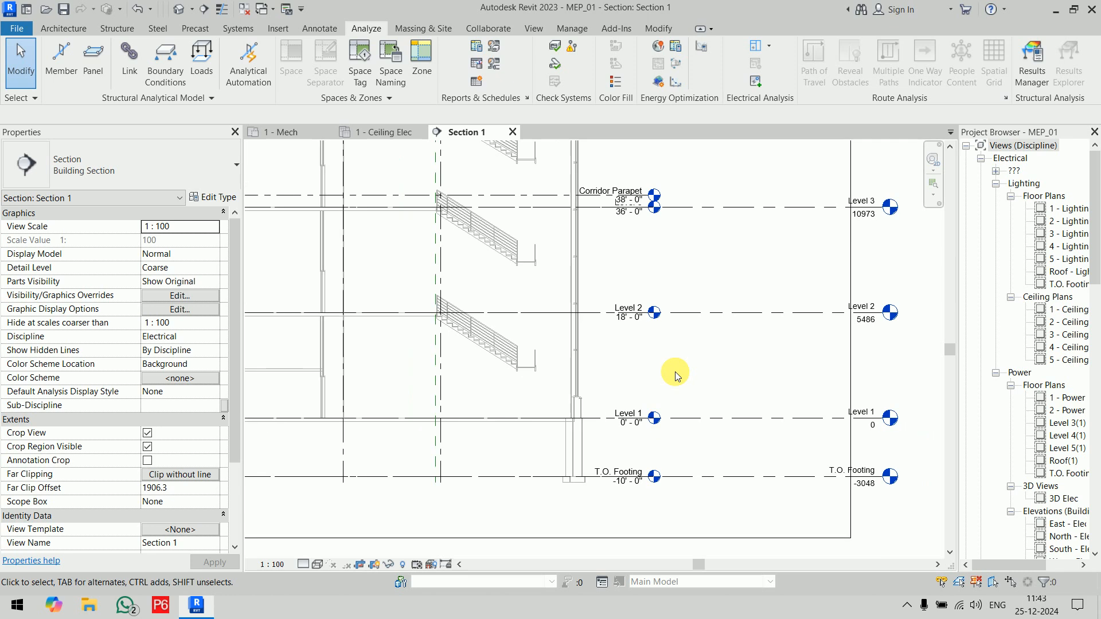
scroll(676, 371, "down", 1)
middle_click_drag(675, 372, 757, 363)
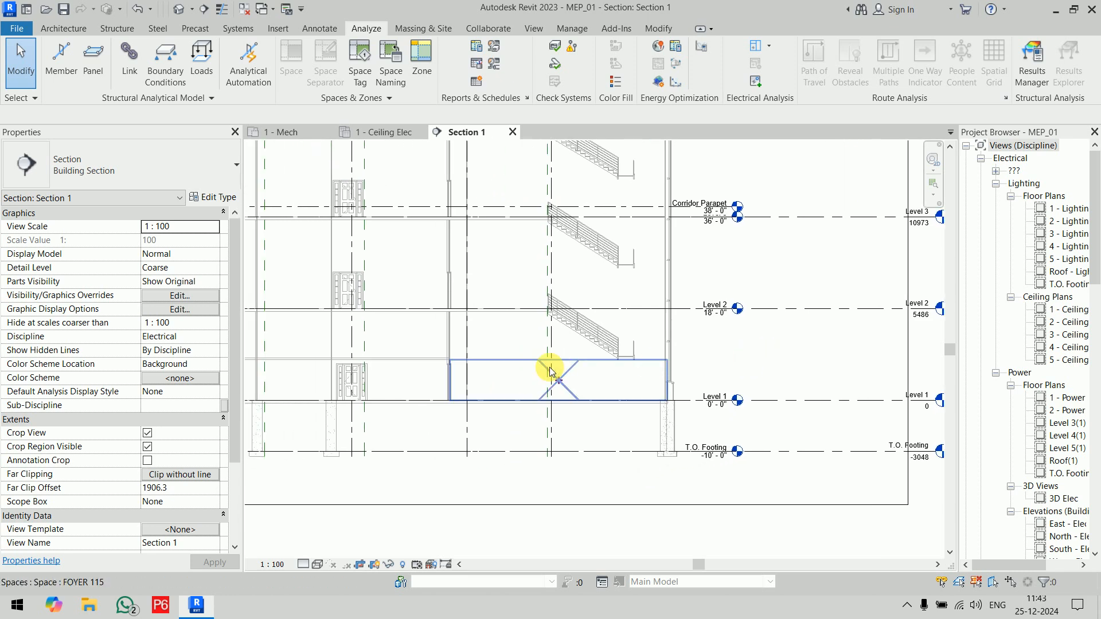
left_click(550, 372)
scroll(558, 368, "up", 1)
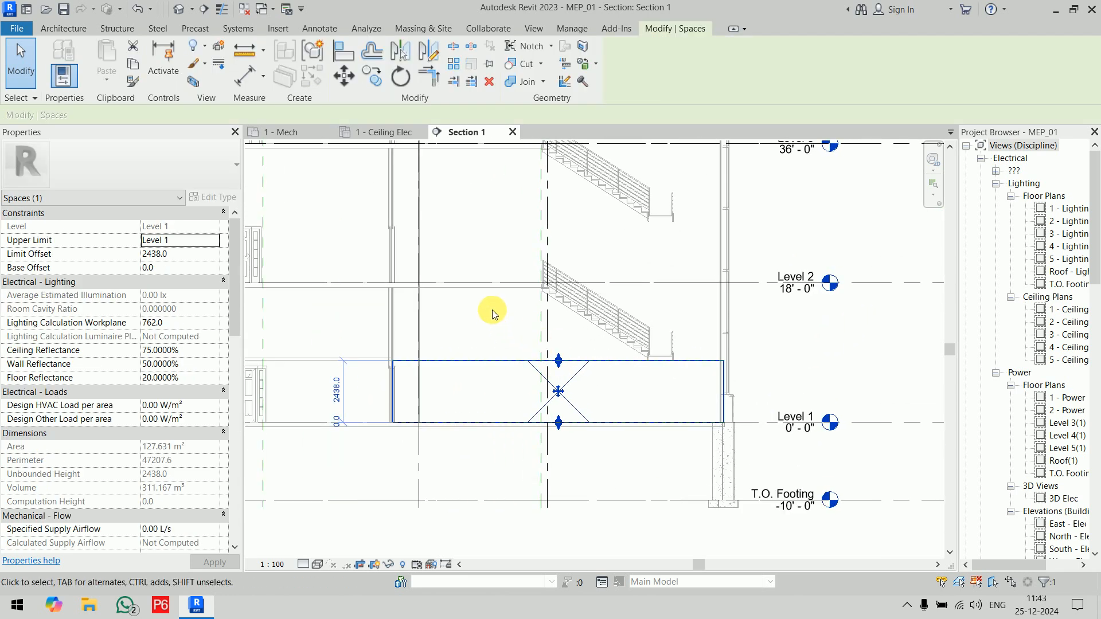
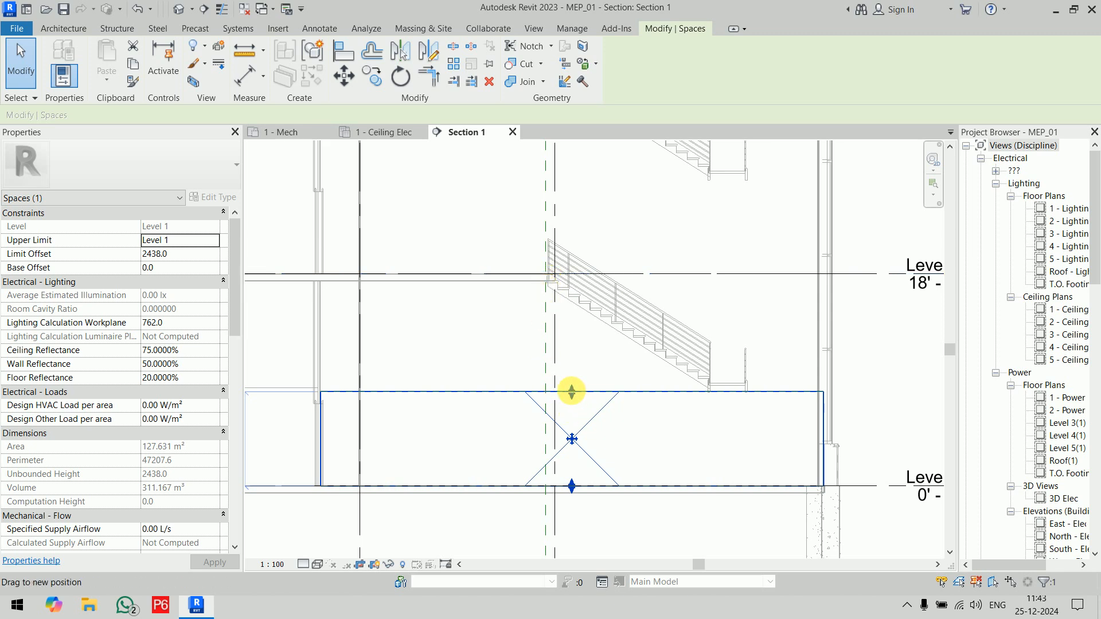
Step: Raise the foyer space's top to an offset of about 4292 mm and try to align it with the Level 2 floor's underside
left_click_drag(572, 391, 511, 324)
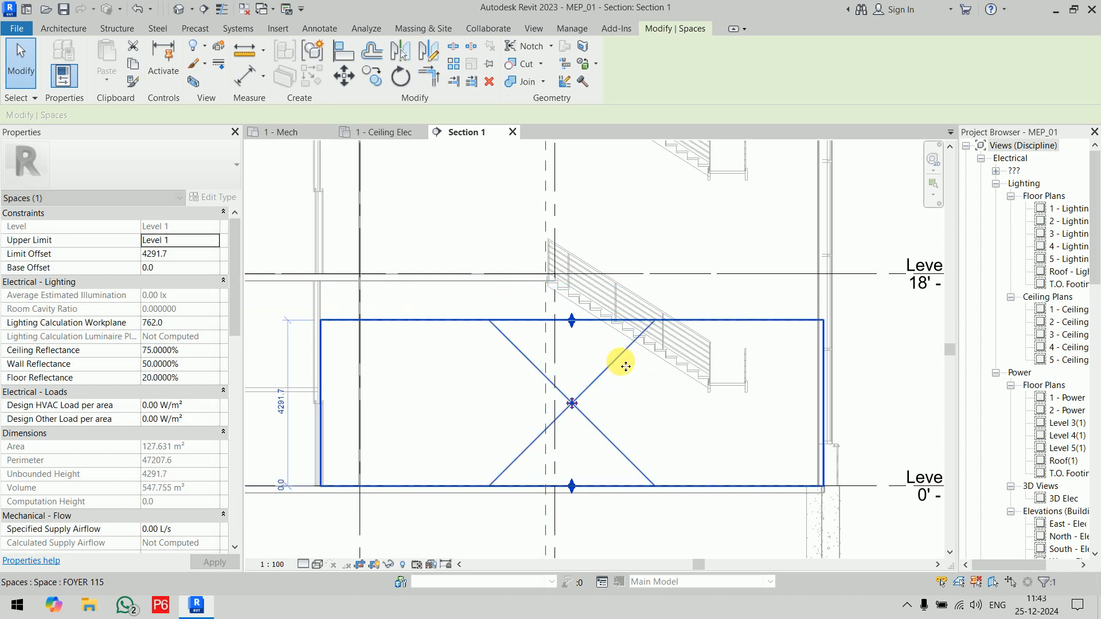
key("a")
key("l")
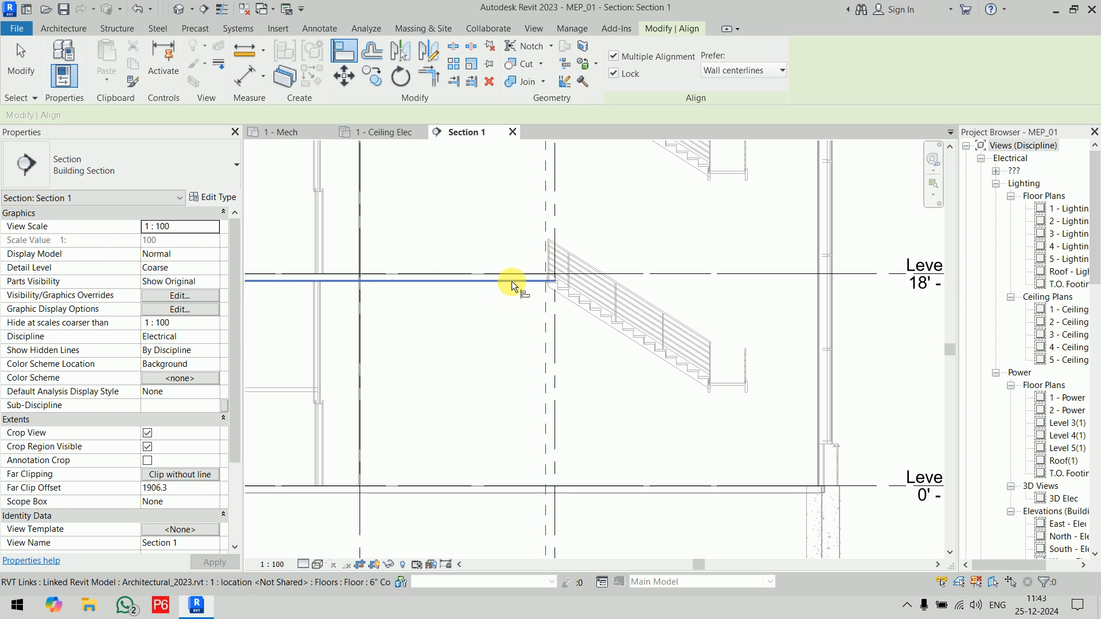
left_click(511, 281)
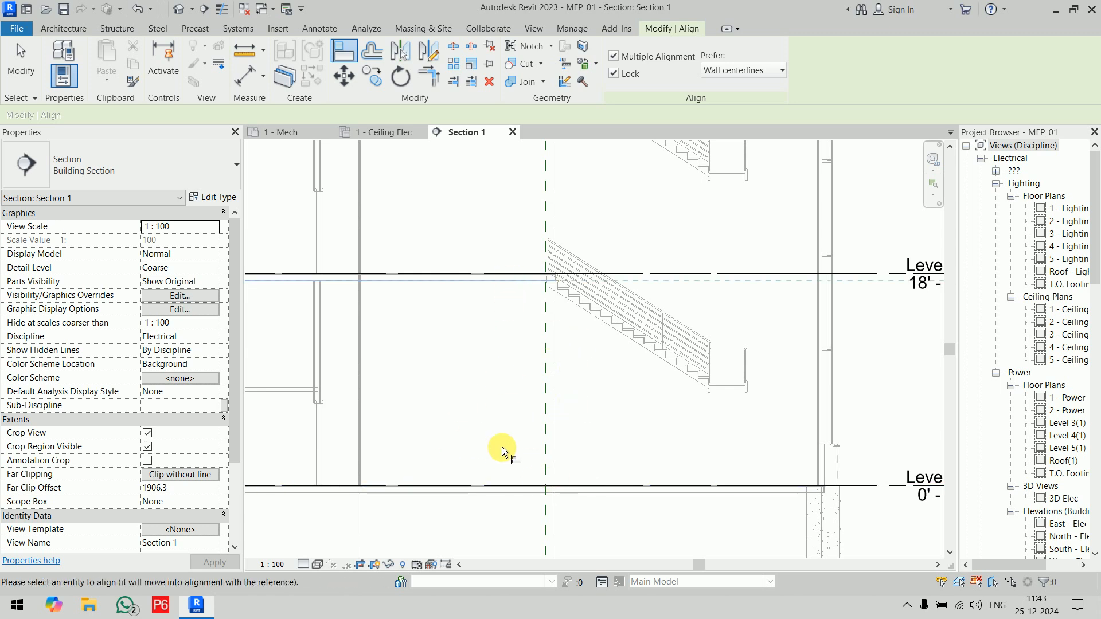
key("Escape")
key("Escape")
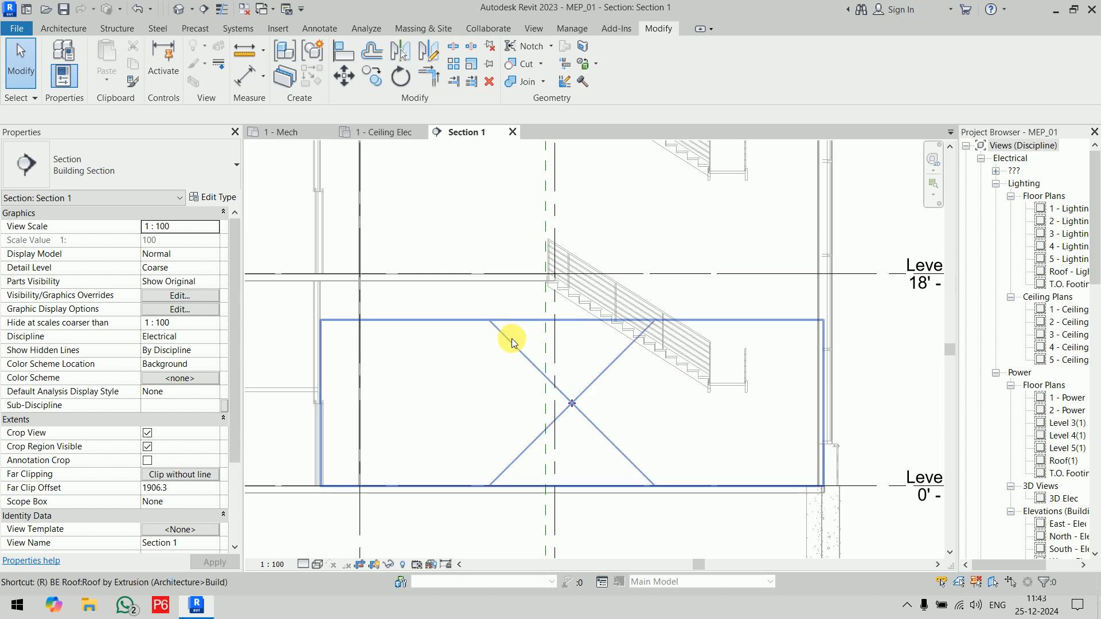
Step: Draw a horizontal reference plane across the foyer stair in the section, about 4700 mm above Level 1
key("r")
key("p")
left_click(400, 304)
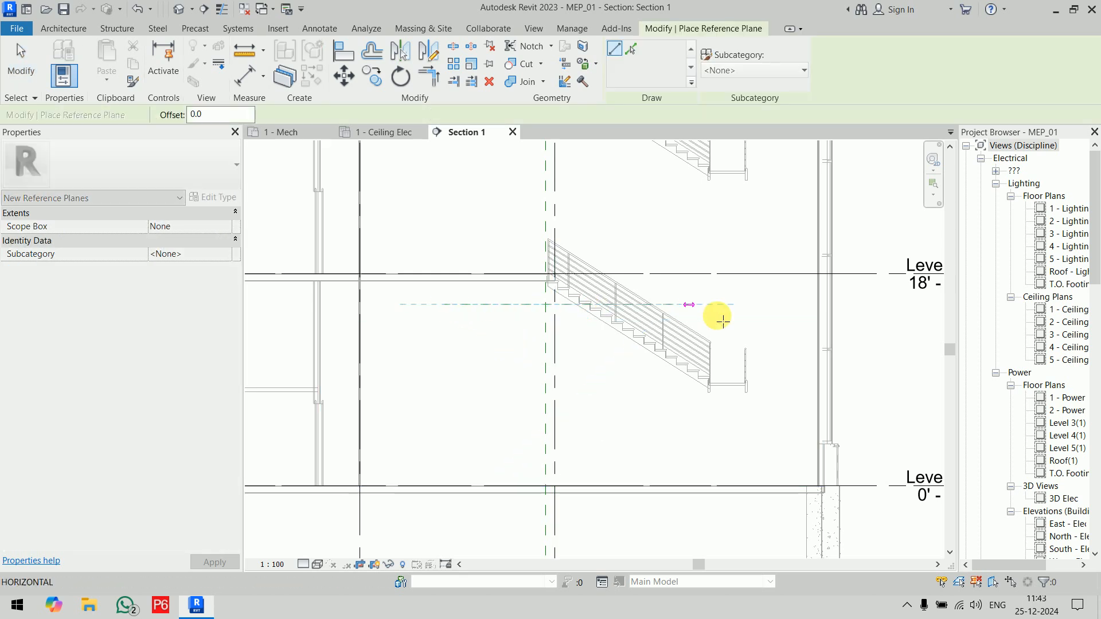
left_click(793, 317)
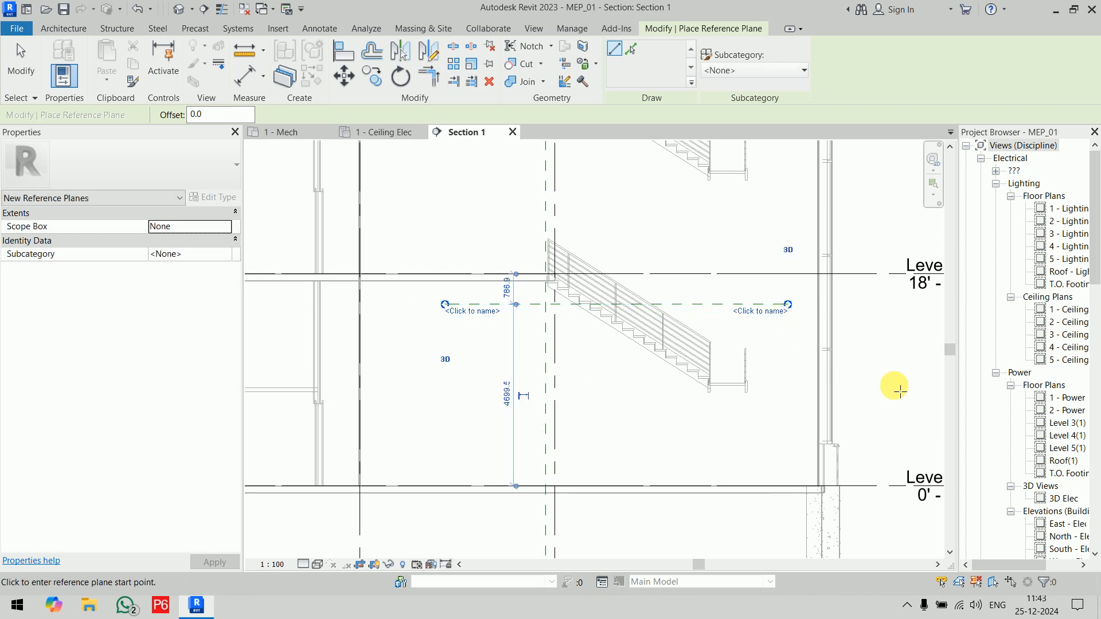
key("Escape")
key("Escape")
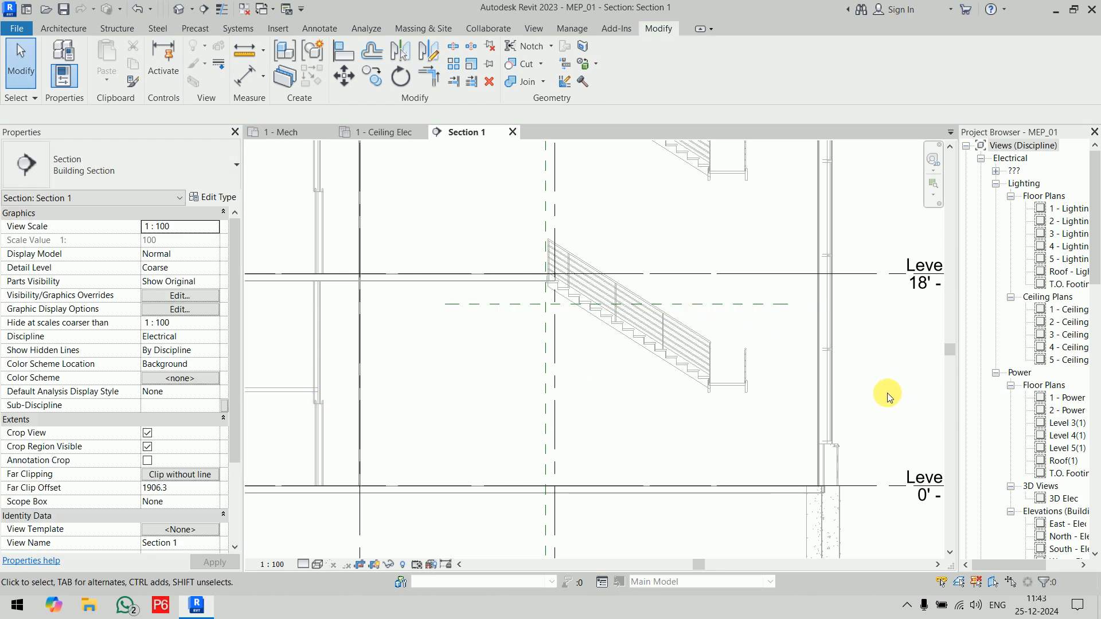
Step: Align the horizontal reference plane with the underside of the linked architectural floor at Level 2
key("a")
key("l")
left_click(503, 282)
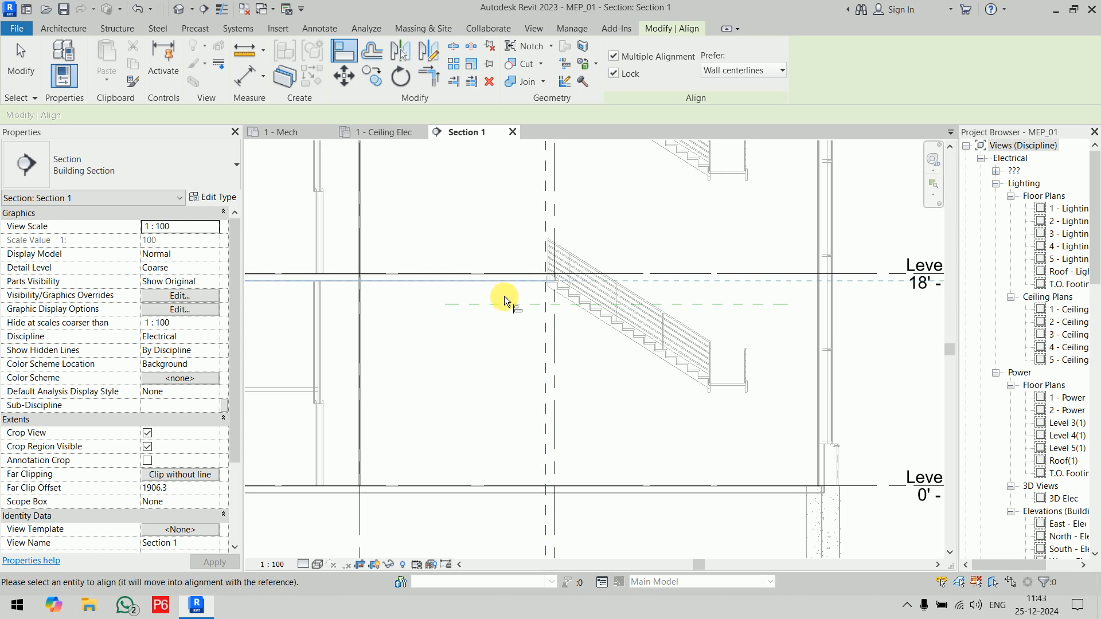
left_click(508, 304)
key("Escape")
key("Escape")
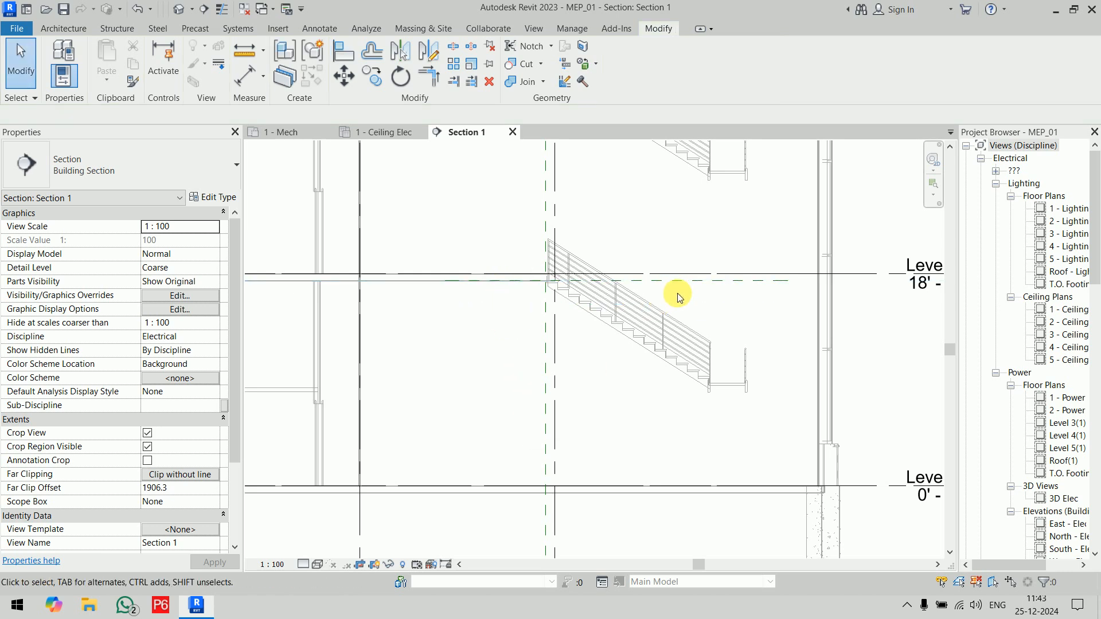
Step: Stretch the foyer space's top up to the reference plane, an offset of about 5315 mm
left_click(596, 430)
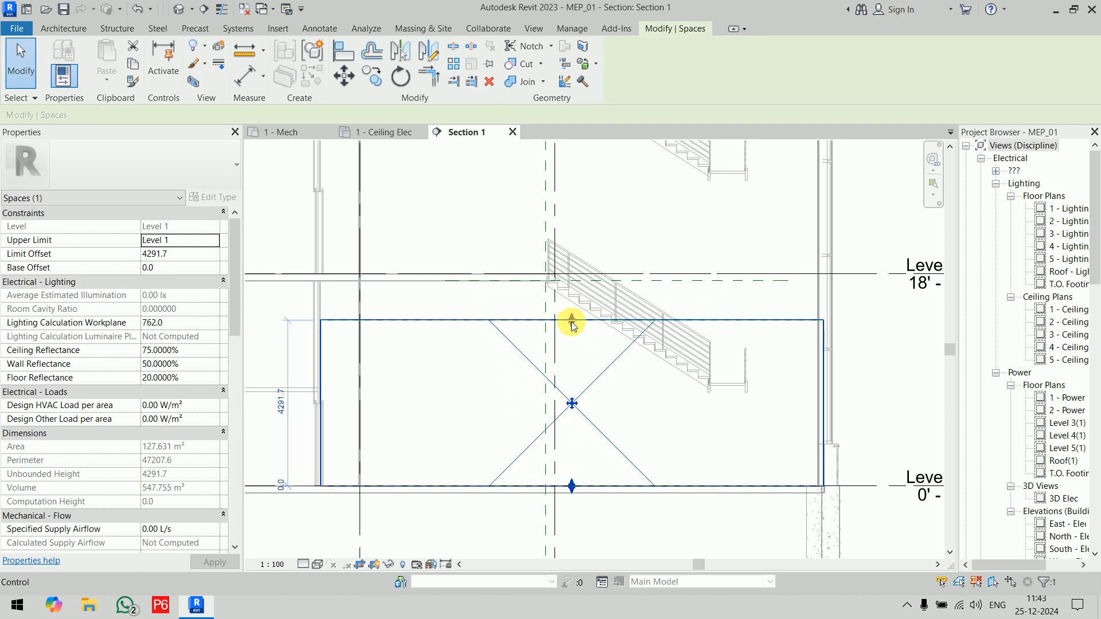
left_click_drag(572, 320, 636, 288)
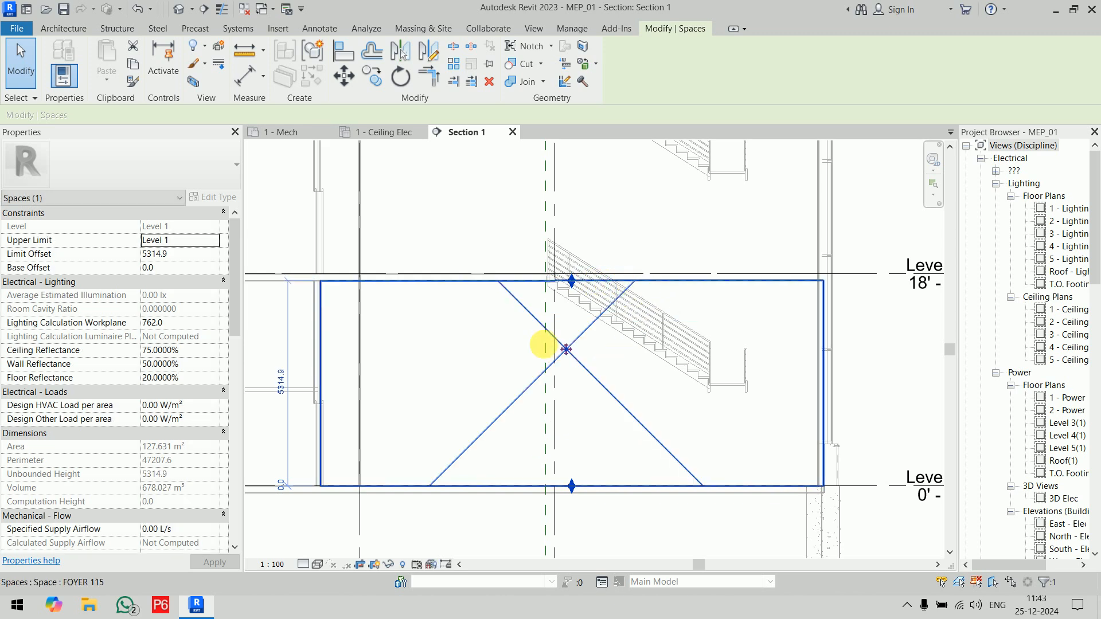
Step: Try to set the foyer space's height dimension to 5314 mm
left_click(281, 386)
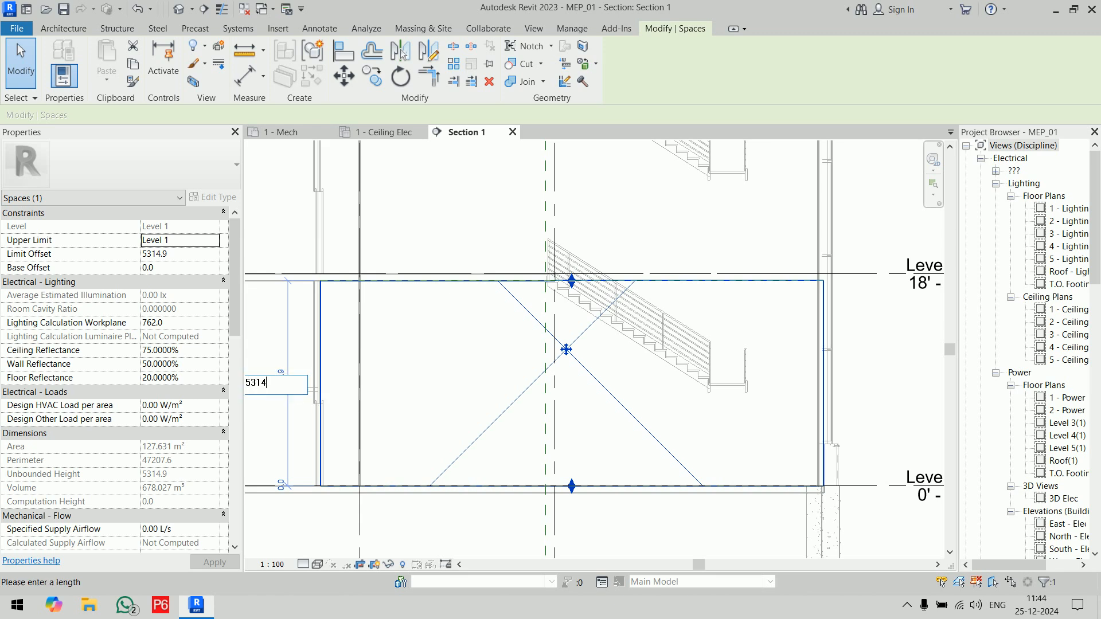
type("5314")
key("Return")
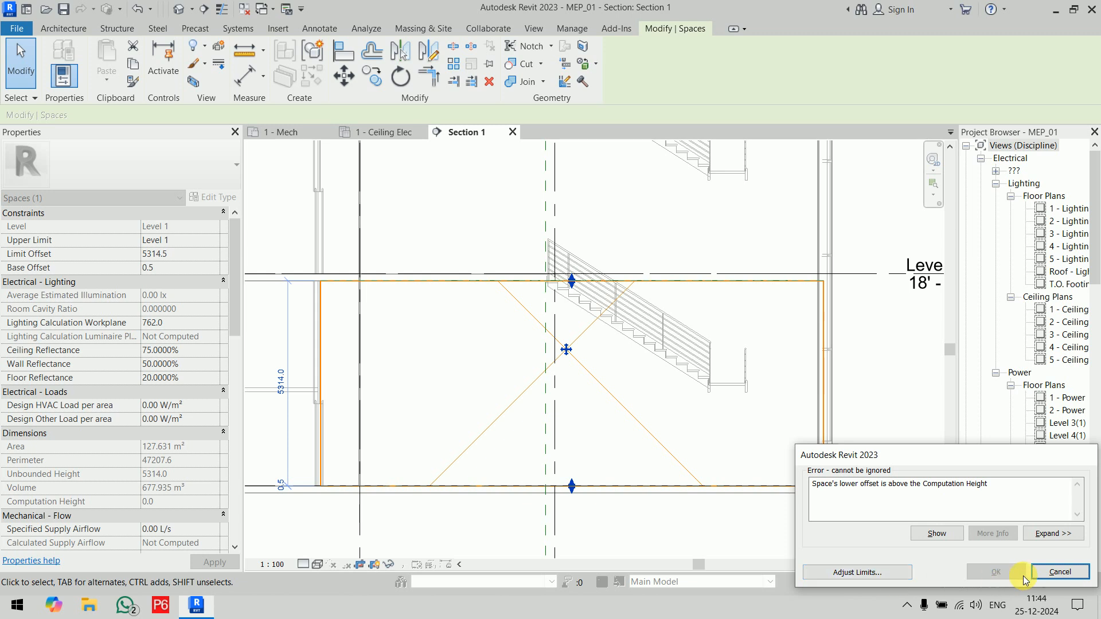
left_click(1060, 571)
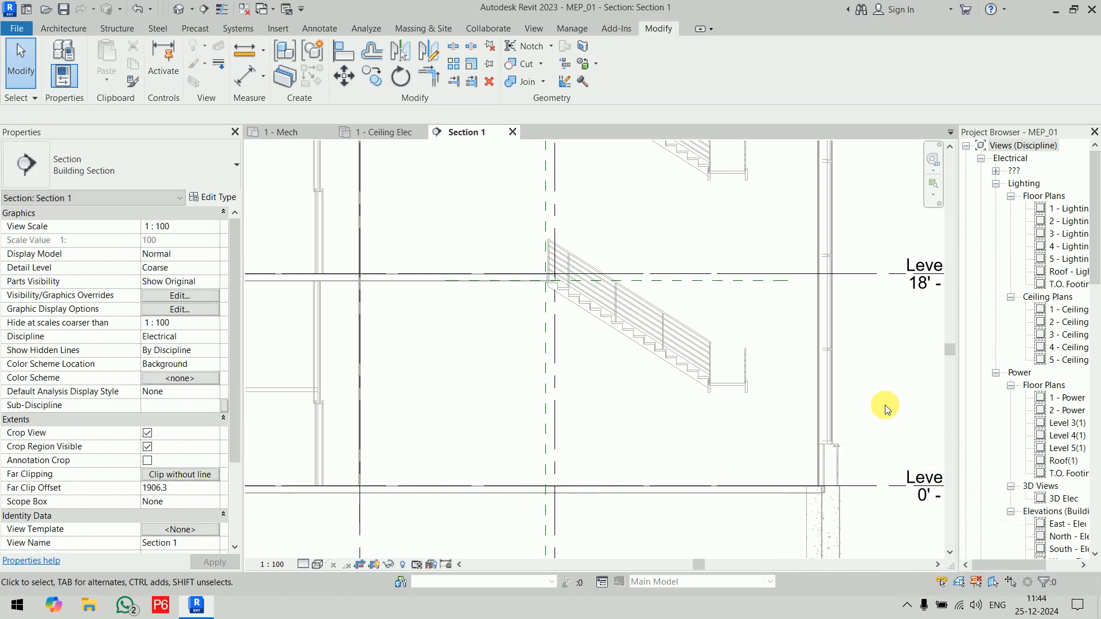
Step: Reselect the foyer space, compare its top with the Level 2 line, and try to set its height dimension to 5300 mm
left_click(611, 379)
scroll(613, 376, "down", 4)
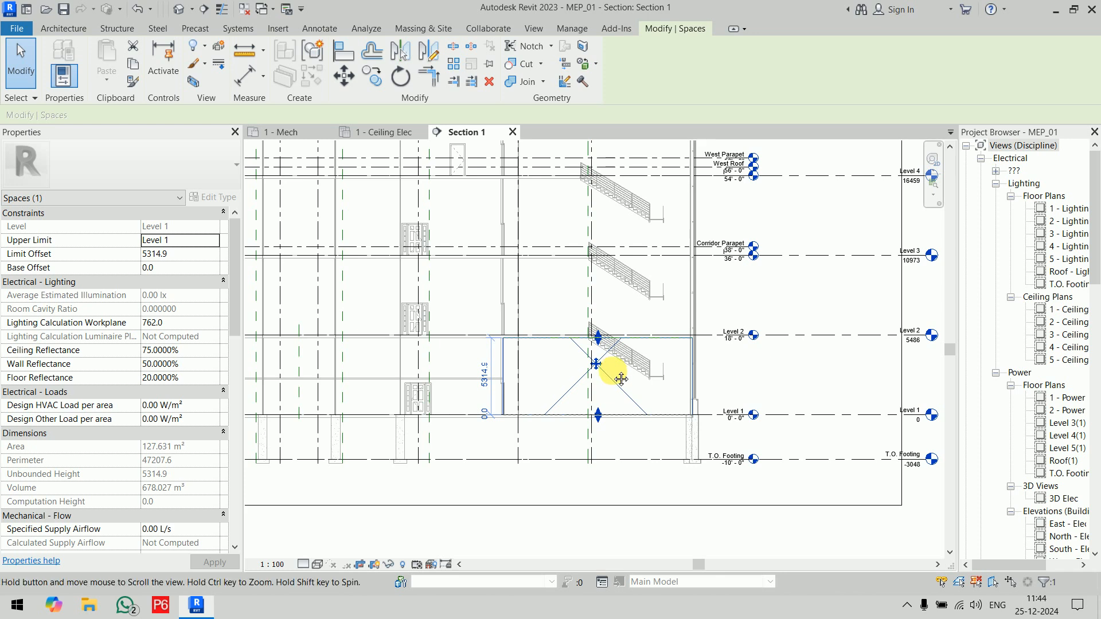
middle_click_drag(615, 377, 550, 367)
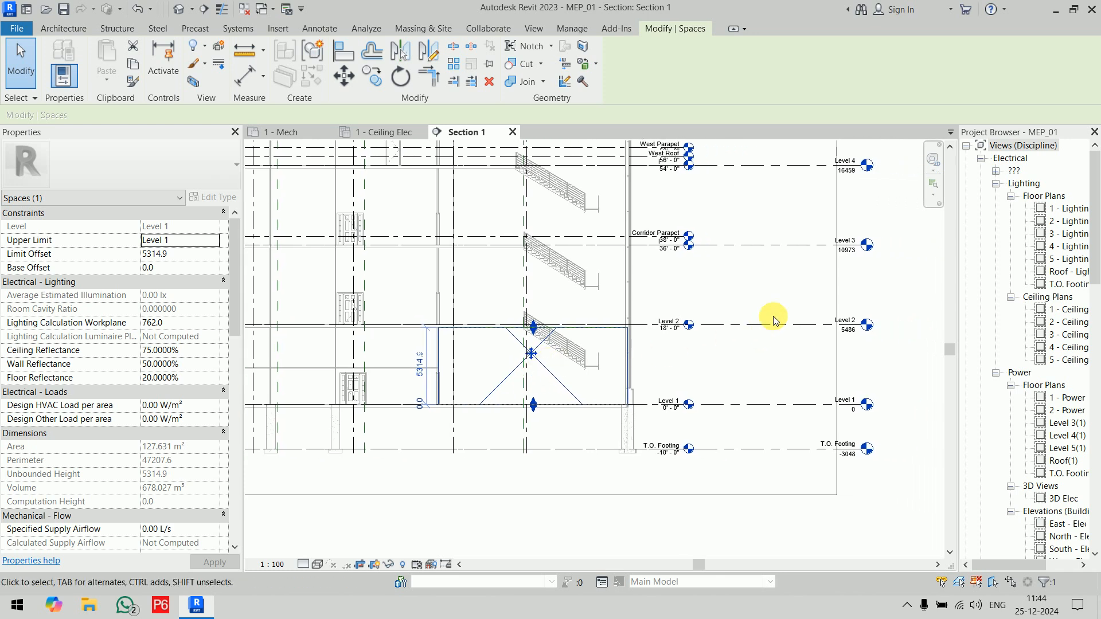
scroll(669, 324, "up", 3)
scroll(669, 335, "up", 3)
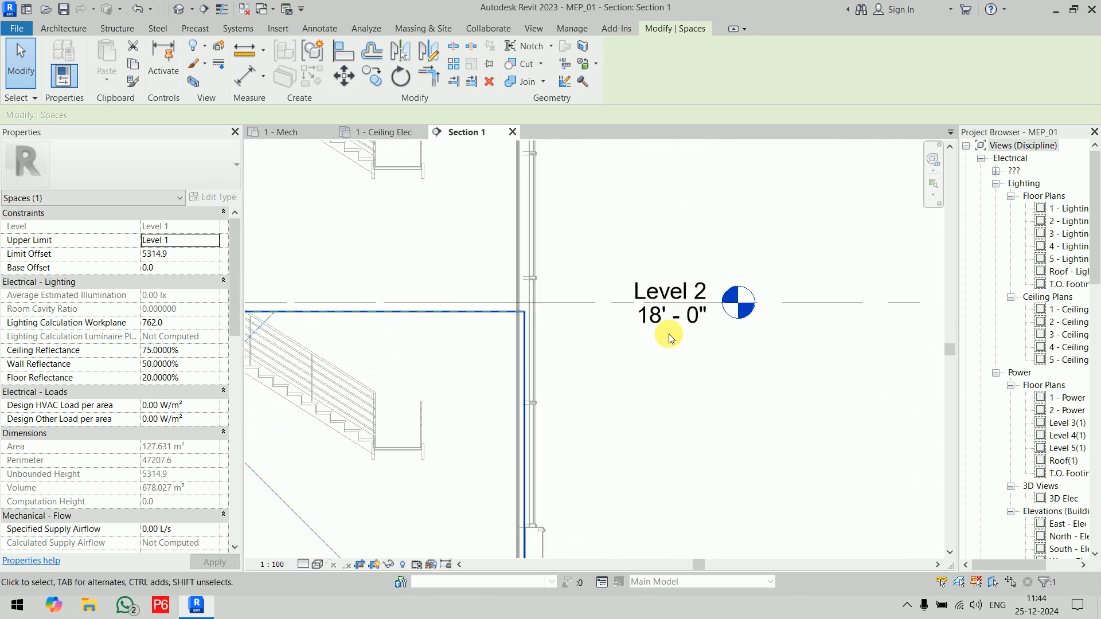
scroll(669, 334, "down", 6)
scroll(677, 330, "up", 3)
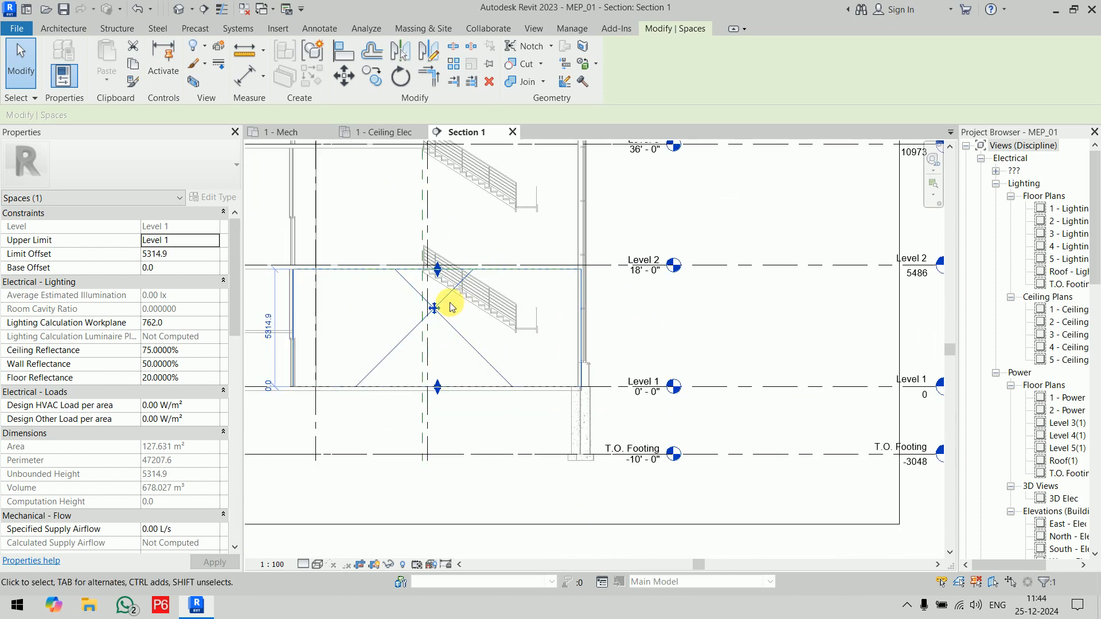
left_click(268, 324)
key("BackSpace")
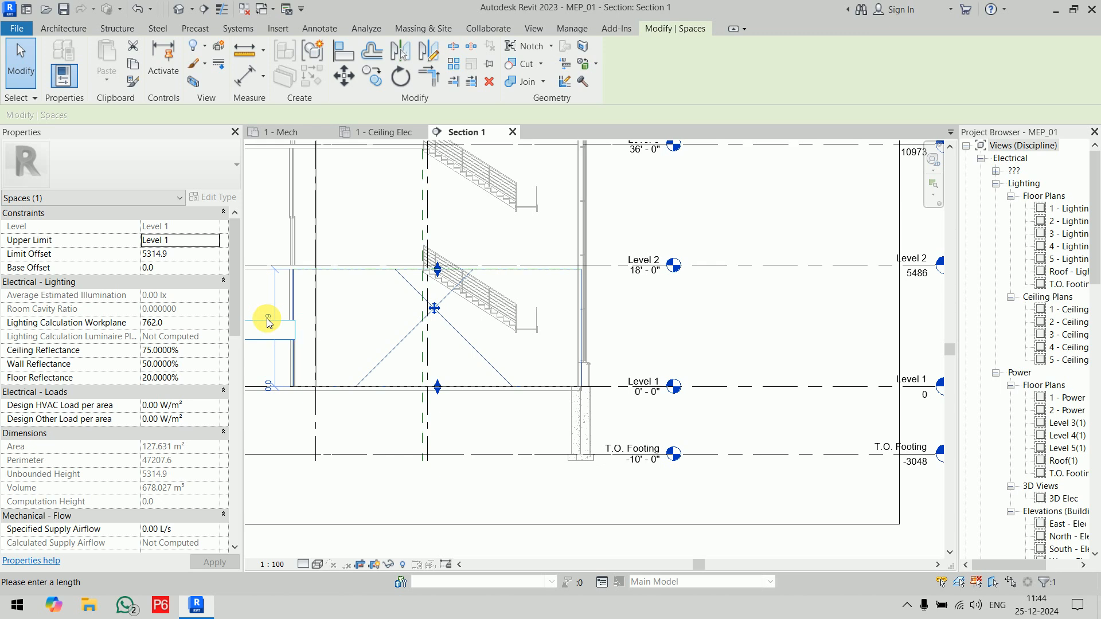
type("5300")
key("Return")
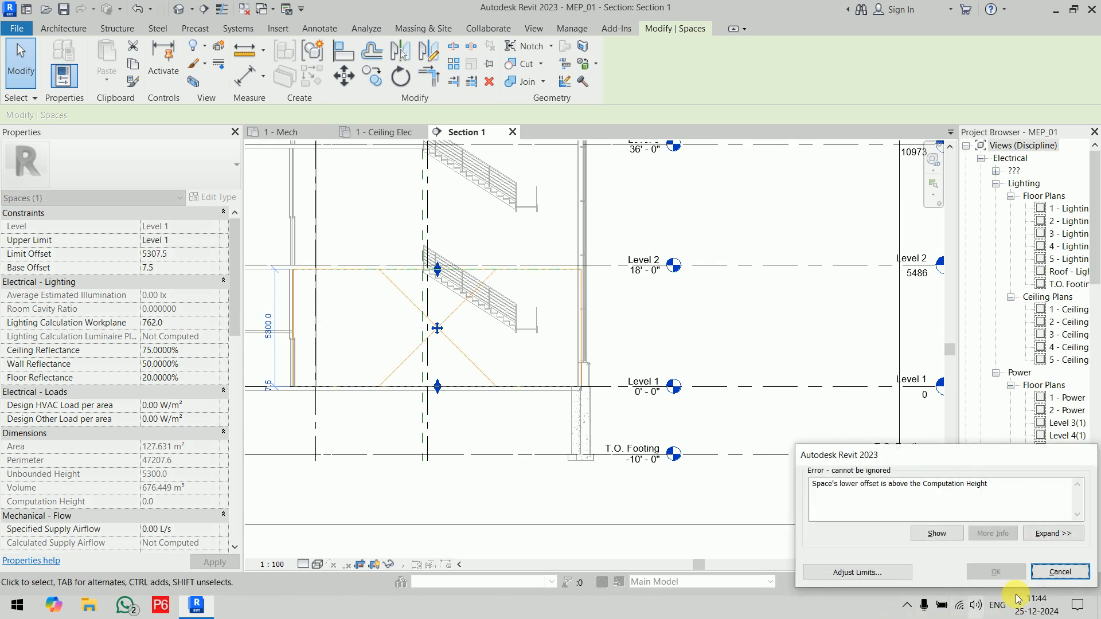
scroll(674, 386, "down", 2)
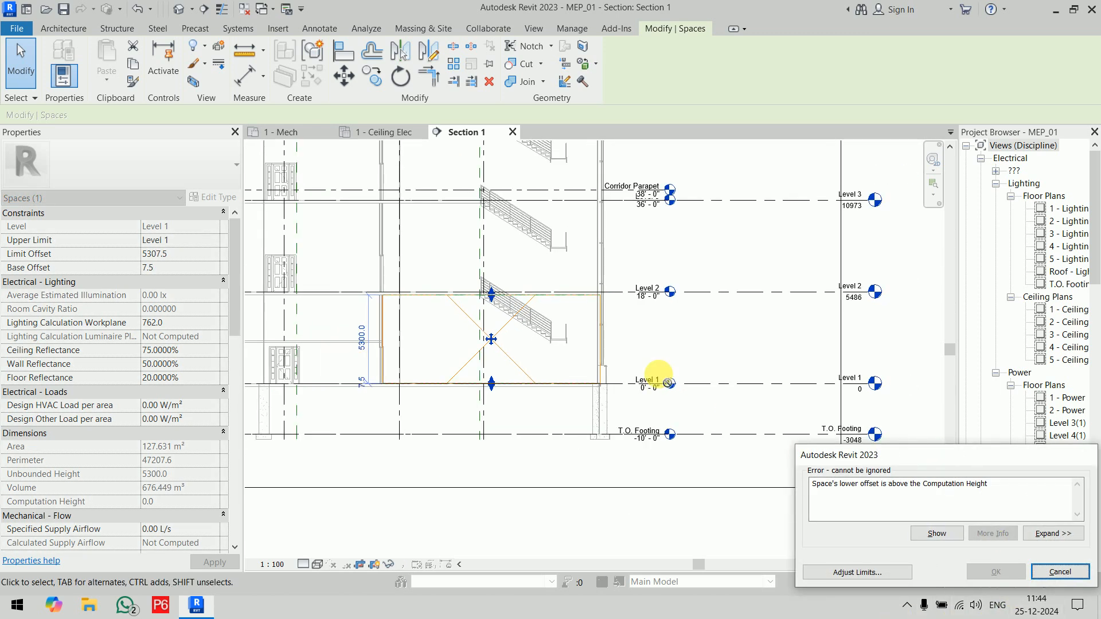
left_click(1060, 572)
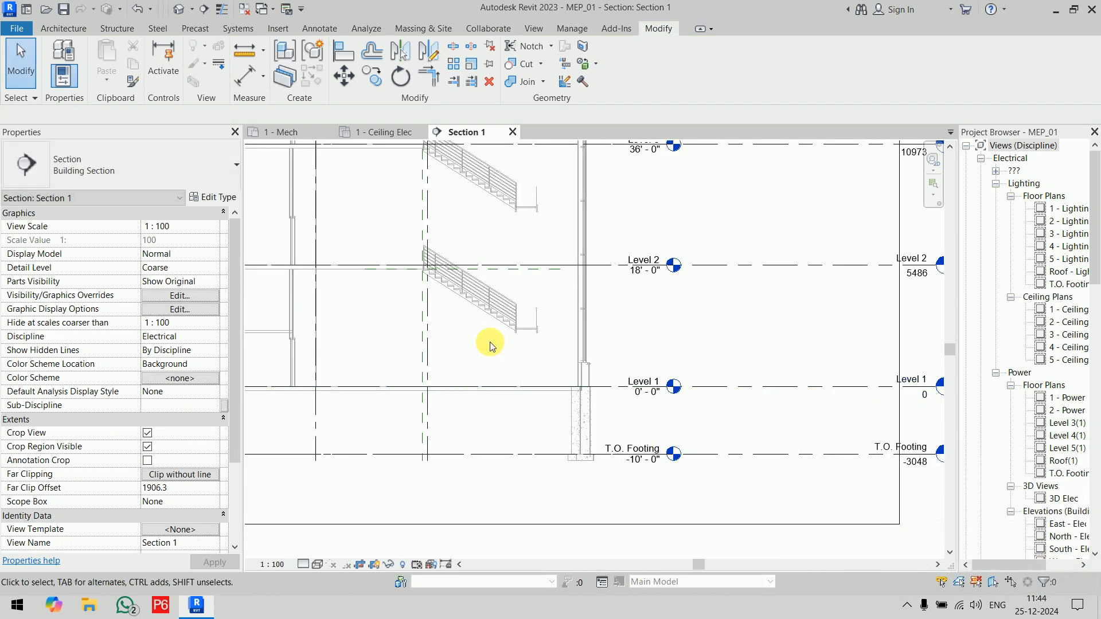
Step: Lower the foyer space's top below the reference plane to an offset of about 4280 mm
left_click(439, 319)
left_click(190, 259)
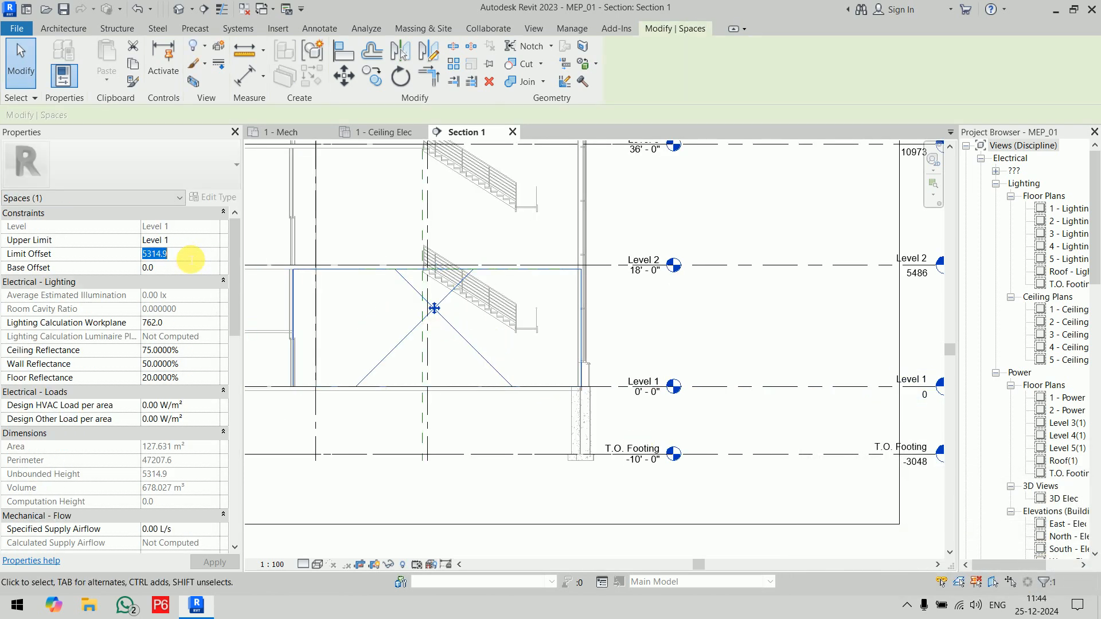
left_click(626, 346)
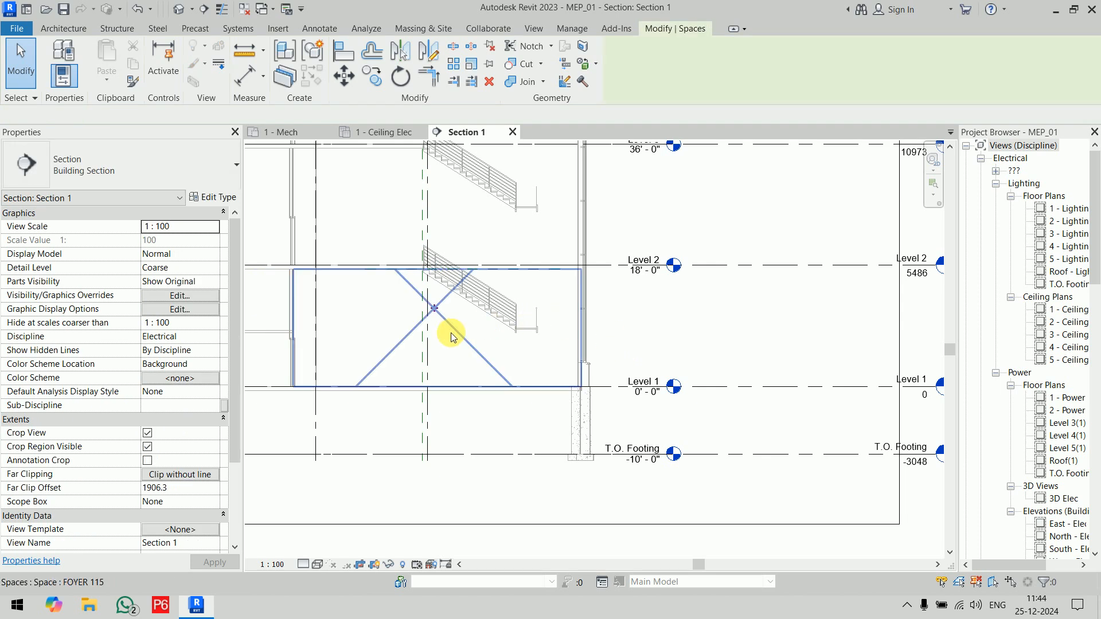
left_click(450, 336)
scroll(431, 283, "up", 4)
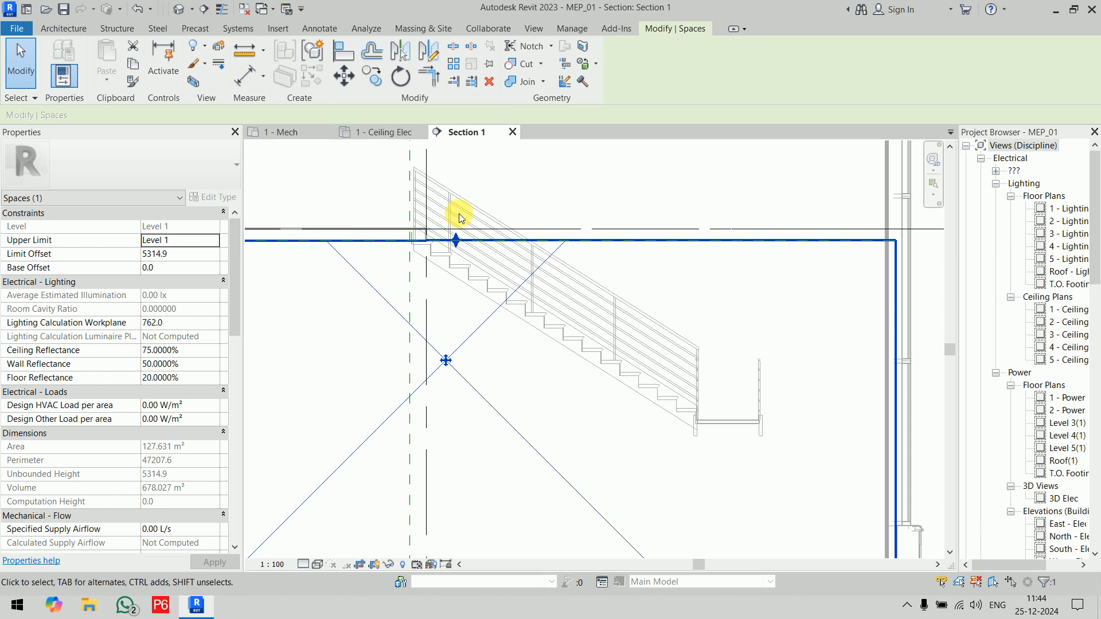
left_click_drag(456, 241, 459, 311)
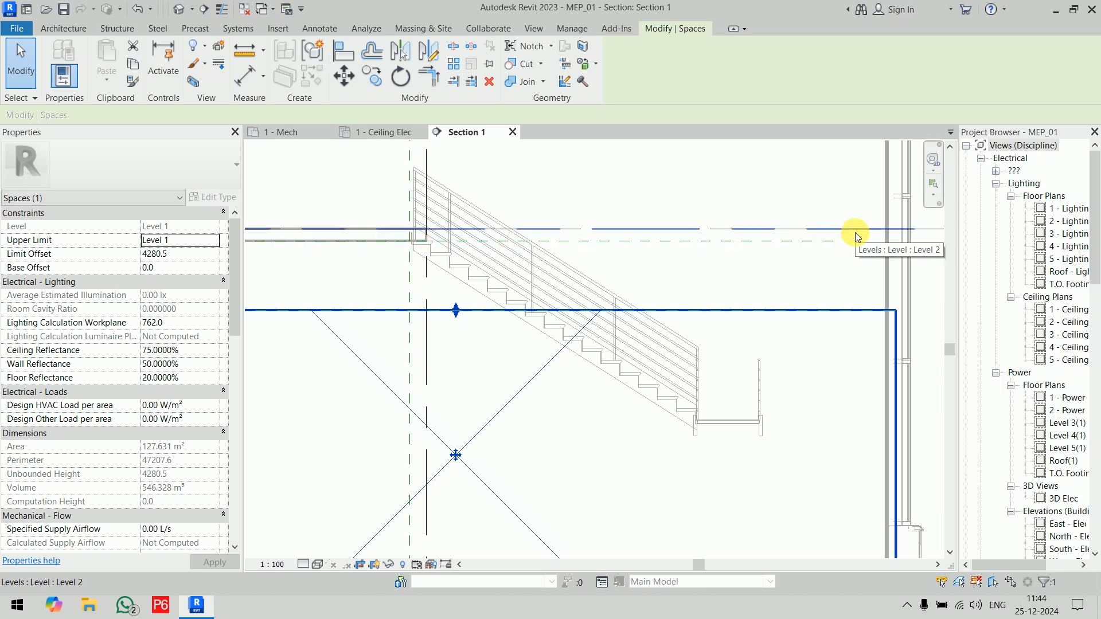
Step: Examine the levels, floors and stairs above the foyer space in Section 1, from Level 1 up to the roof
scroll(855, 233, "down", 5)
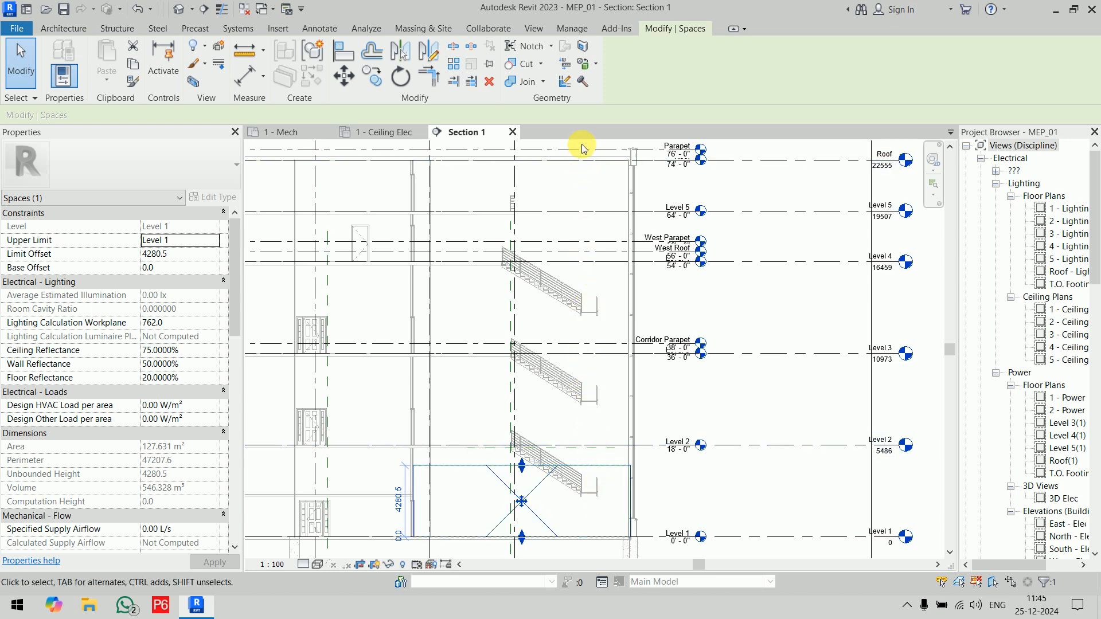
scroll(519, 210, "up", 3)
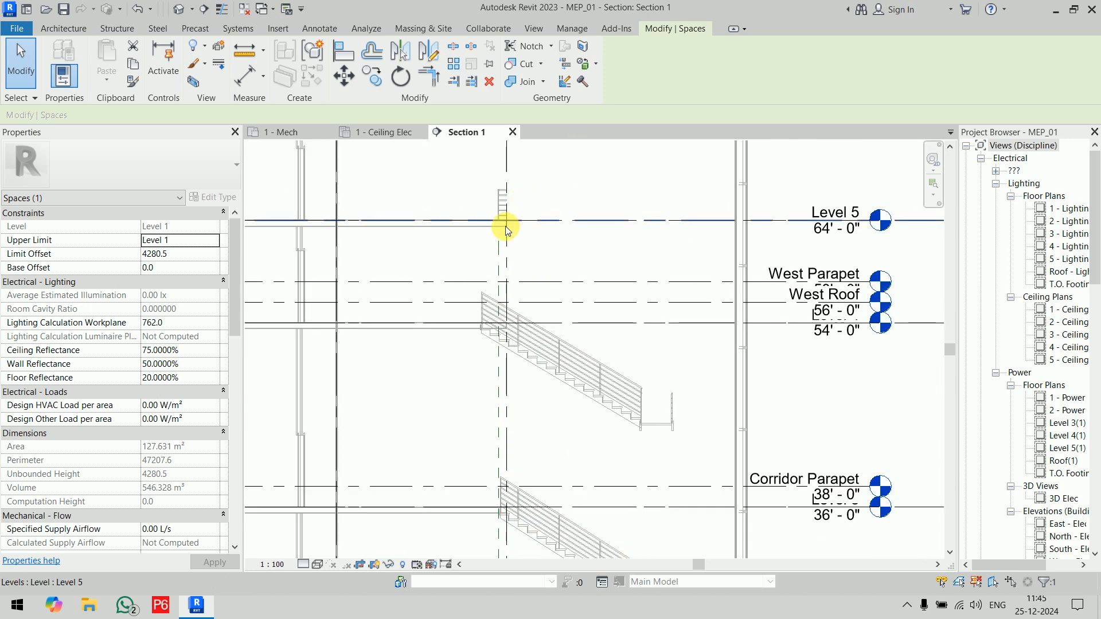
scroll(505, 226, "down", 4)
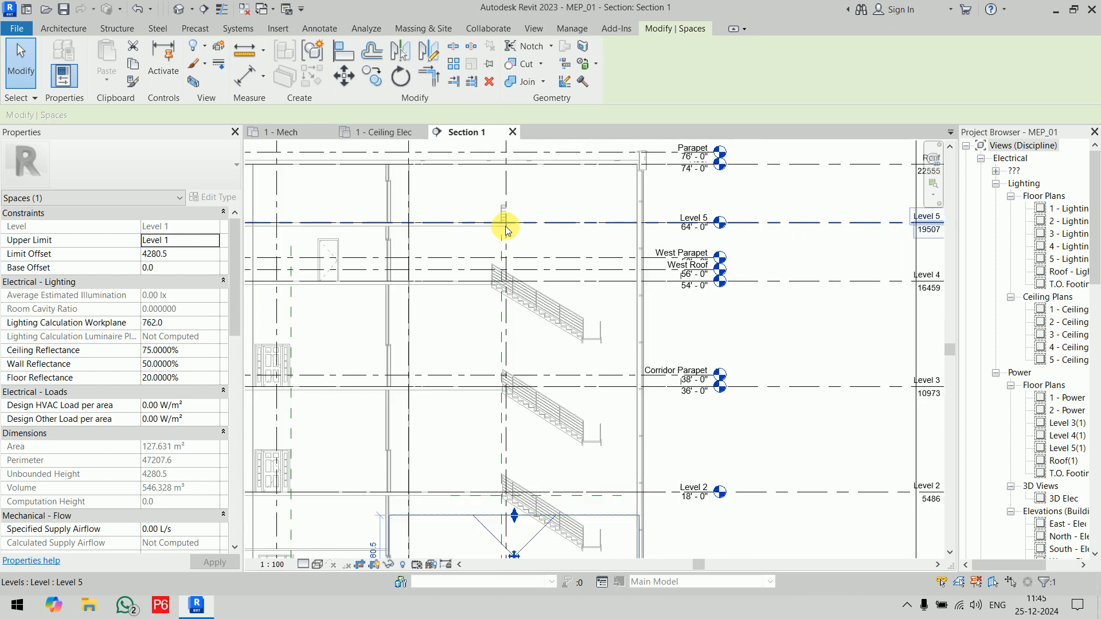
scroll(573, 190, "down", 2)
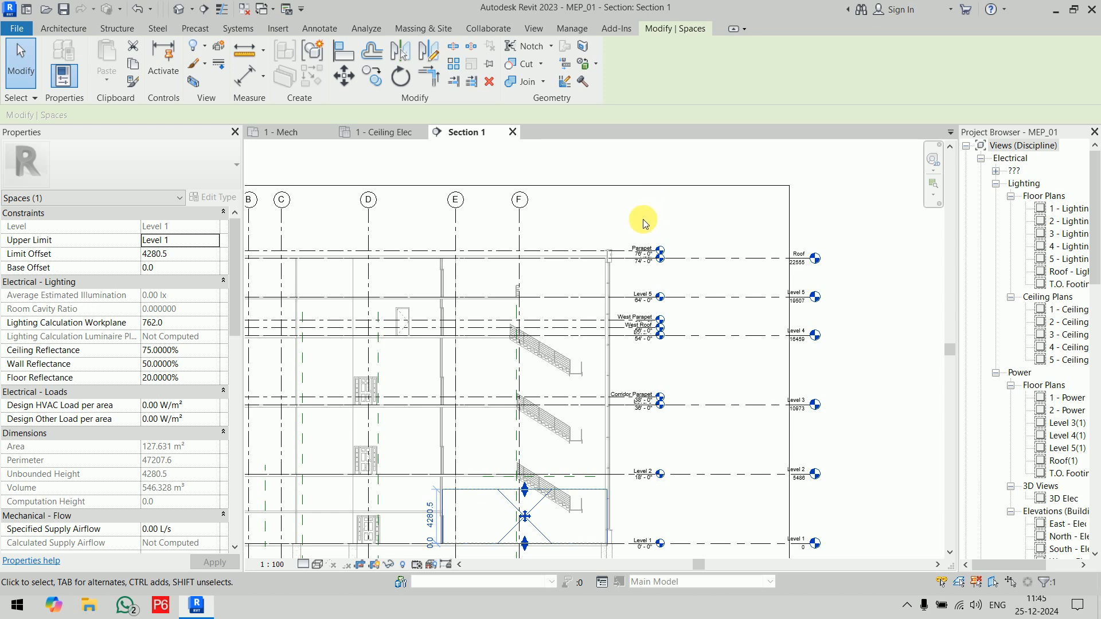
middle_click_drag(604, 500, 584, 345)
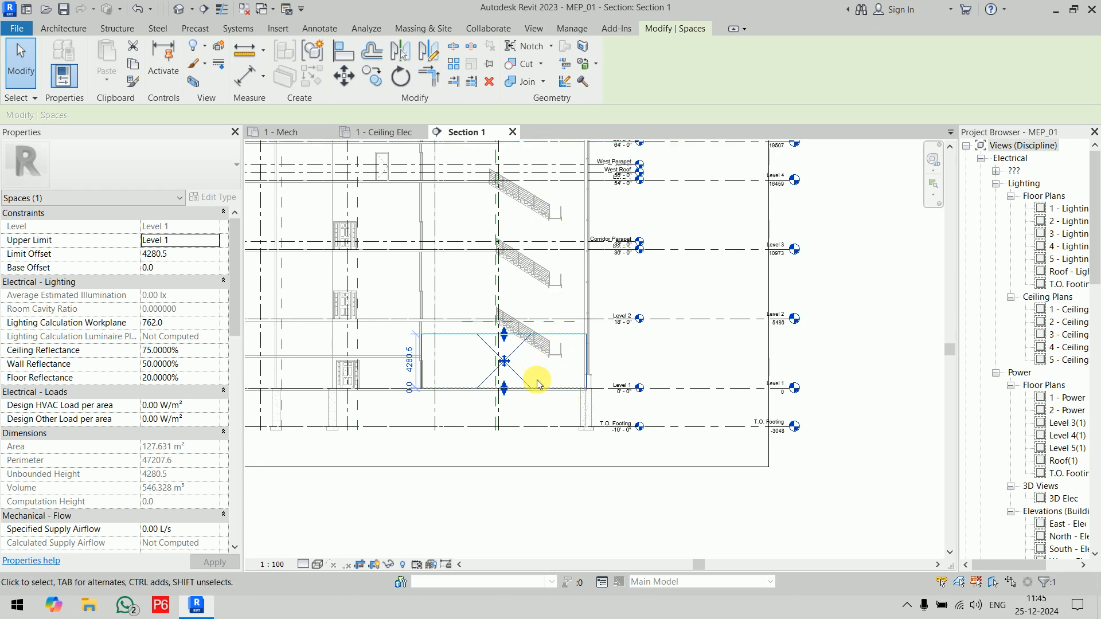
Step: Return to the 1 - Mech floor plan, clear the selection, and examine the foyer around its stair
left_click(295, 133)
left_click(793, 452)
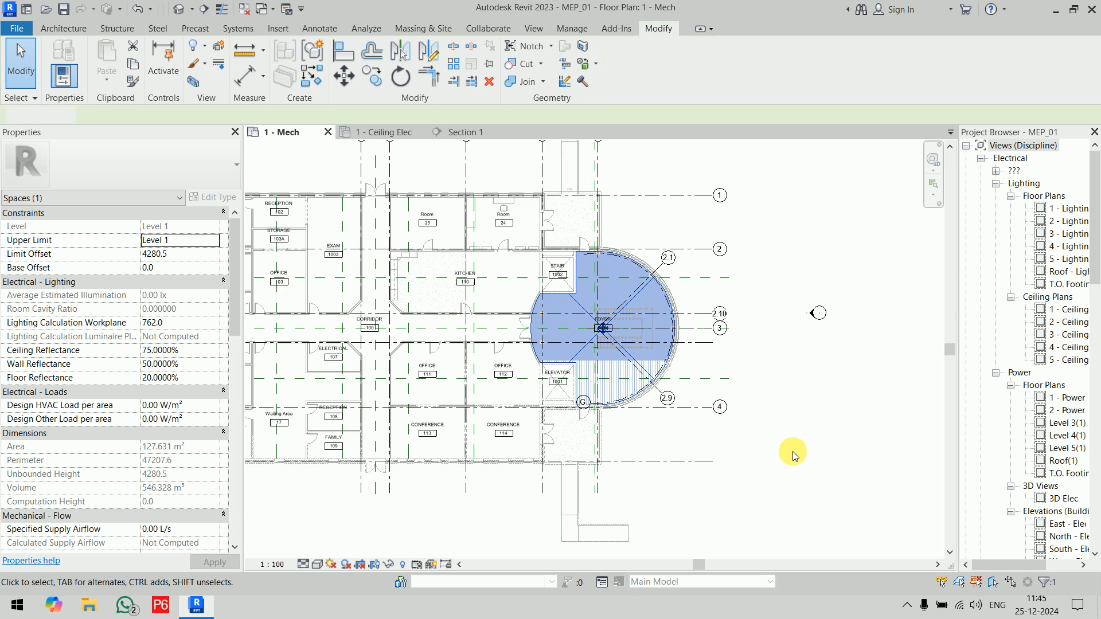
middle_click_drag(763, 456, 762, 522)
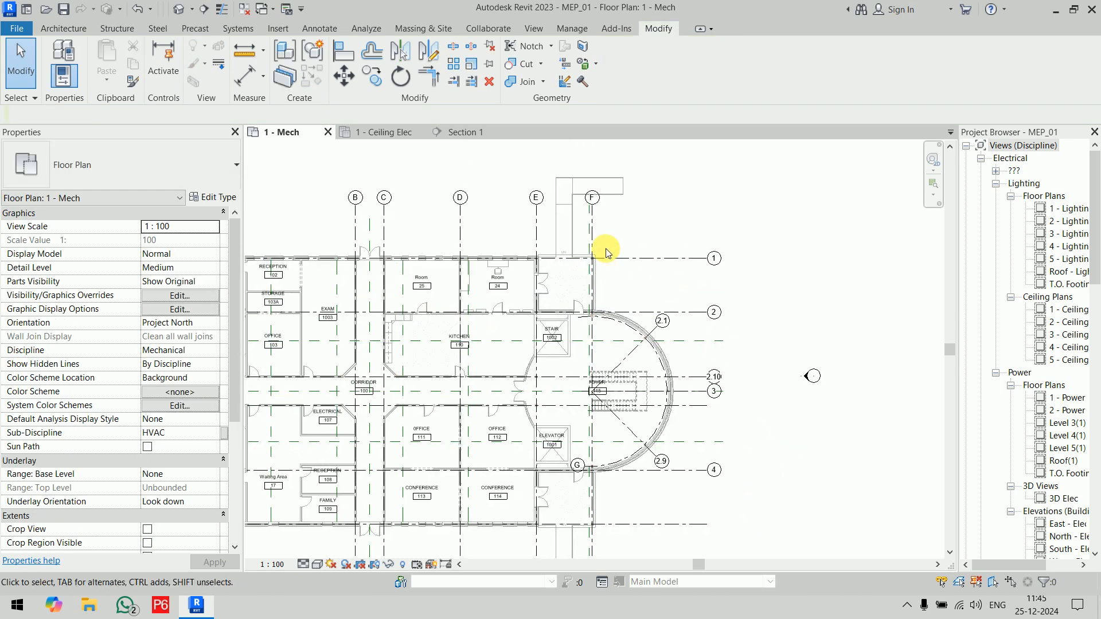
scroll(597, 435, "up", 8)
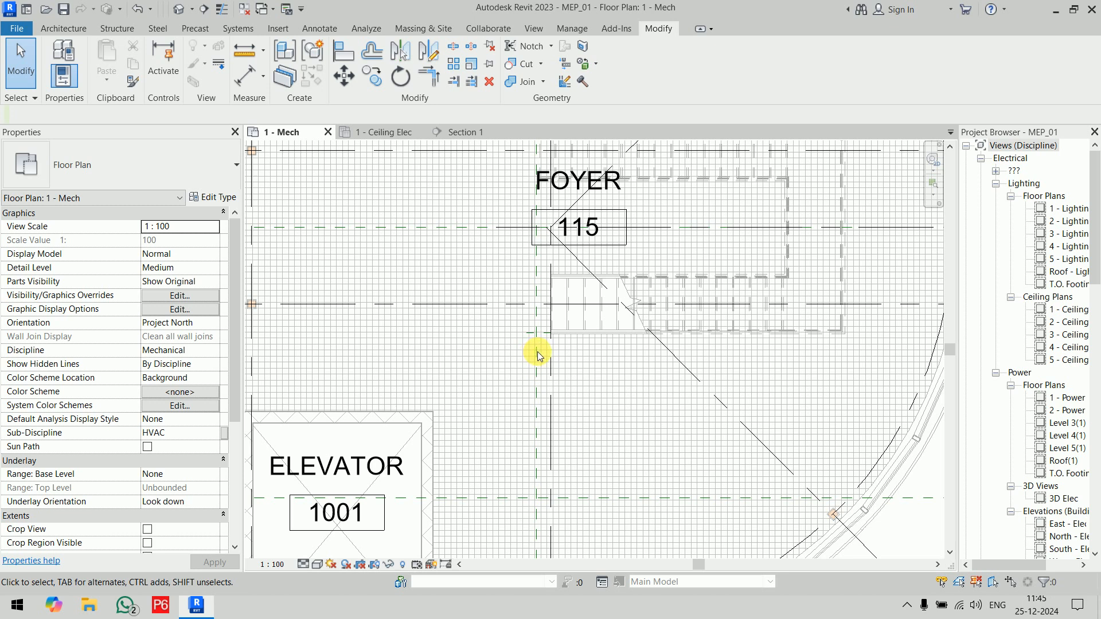
scroll(538, 352, "down", 4)
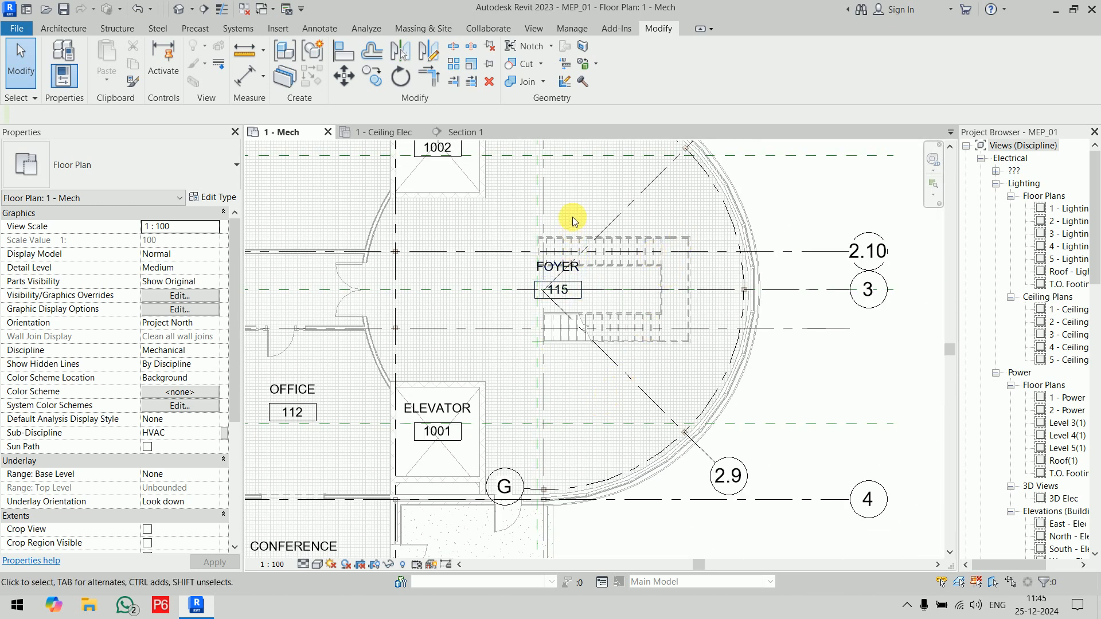
Step: Select the foyer space to examine its extent around the stair, leaving nothing selected
left_click(644, 204)
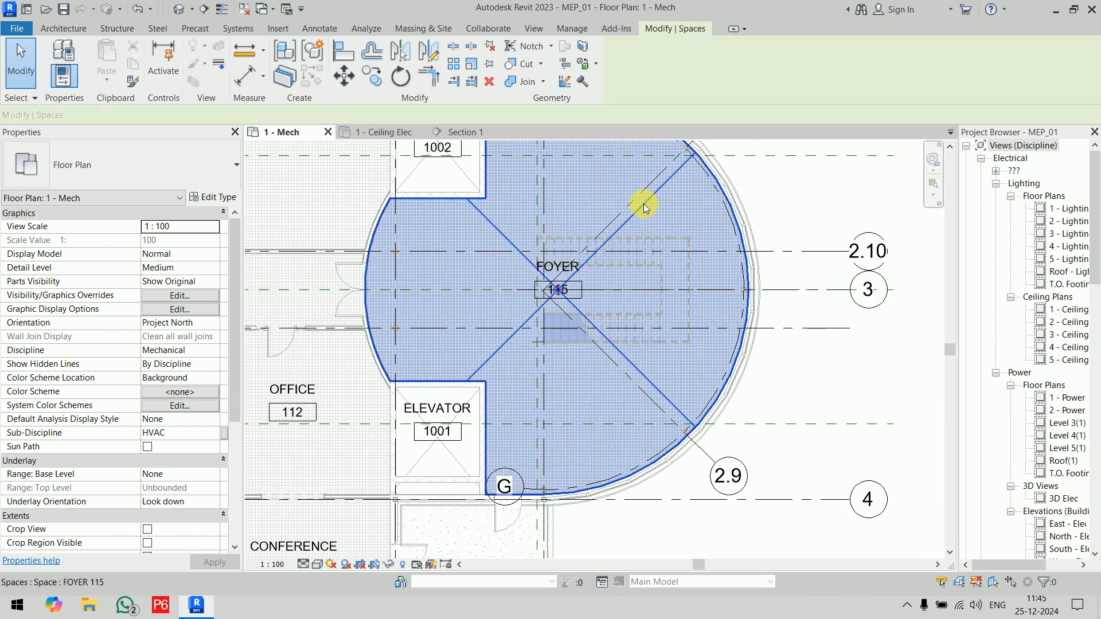
scroll(586, 295, "up", 5)
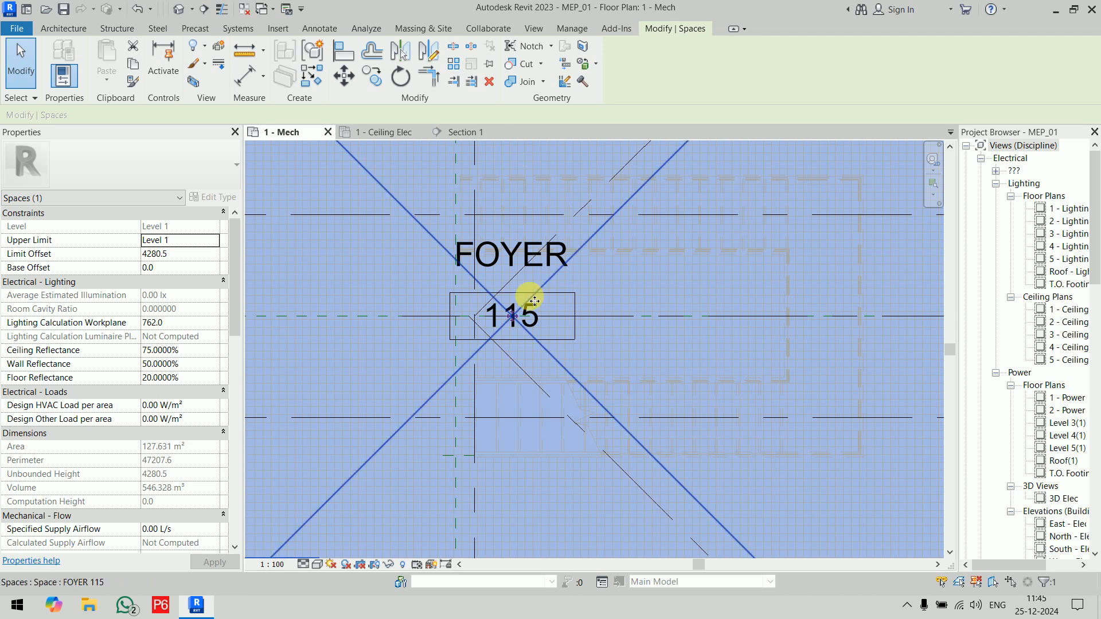
scroll(530, 298, "down", 7)
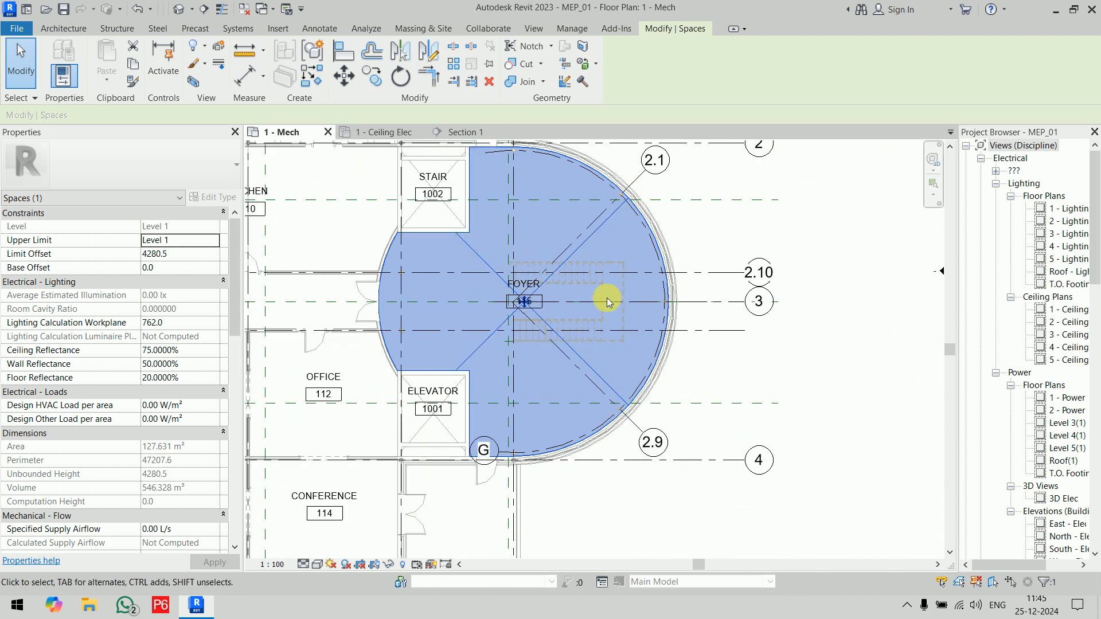
left_click(607, 298)
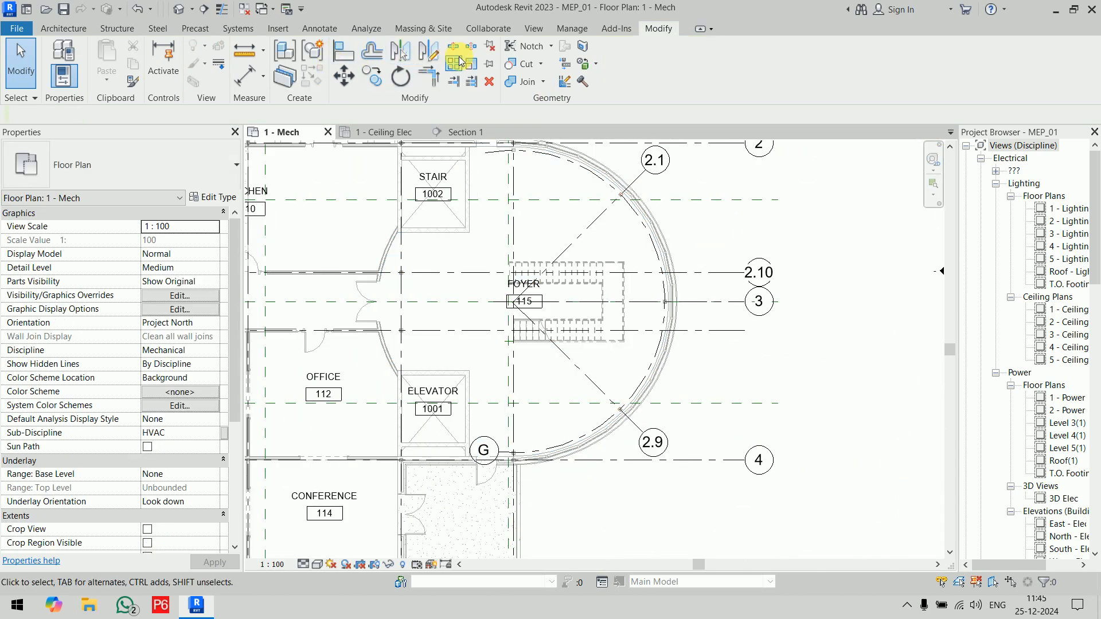
Step: Draw a space separator along grid G across the foyer, from the inner wall face near grid 2 to the one near grid 4
left_click(361, 28)
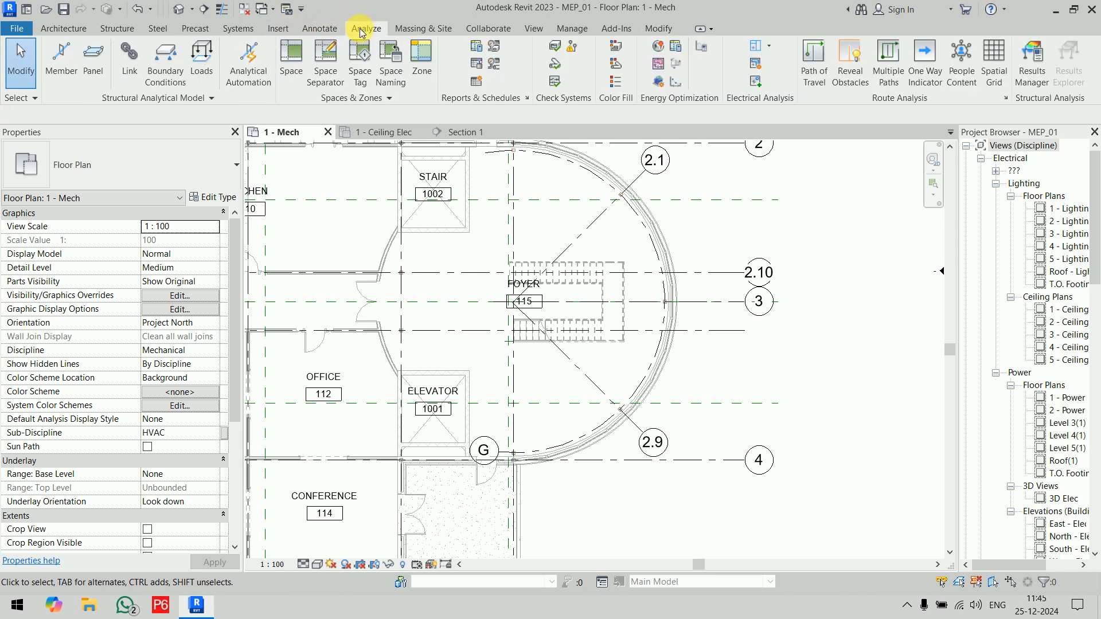
left_click(326, 63)
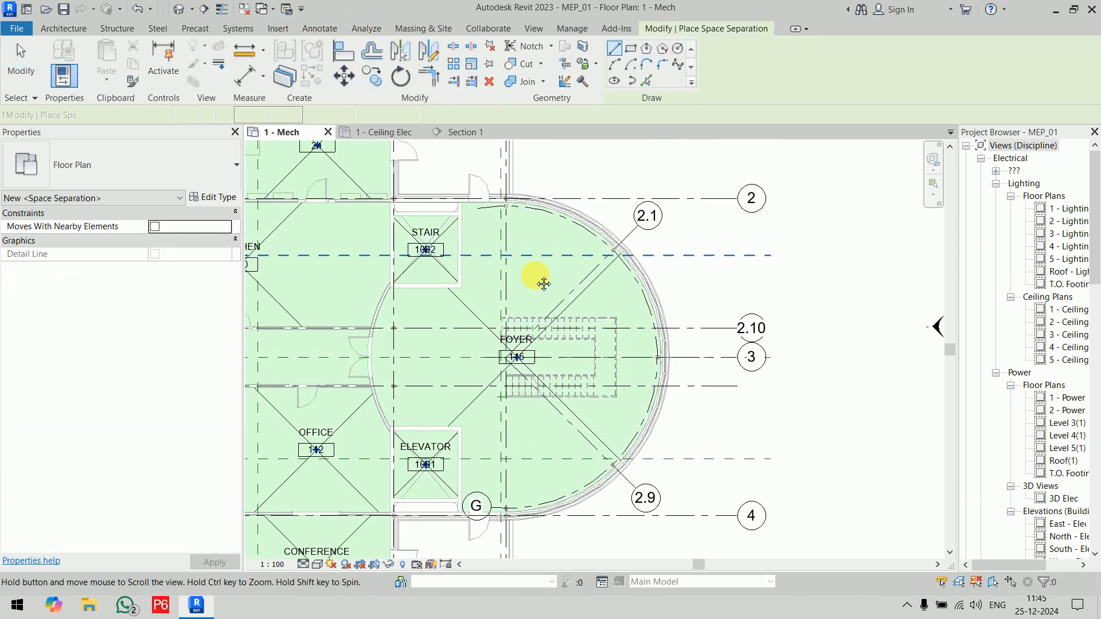
scroll(506, 254, "up", 10)
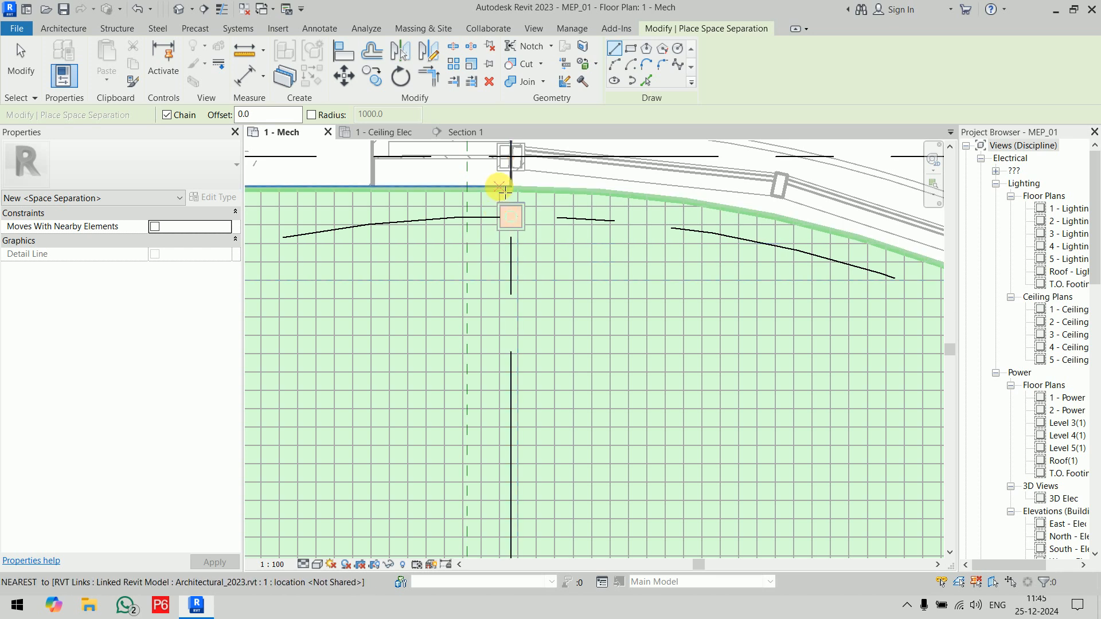
left_click(512, 187)
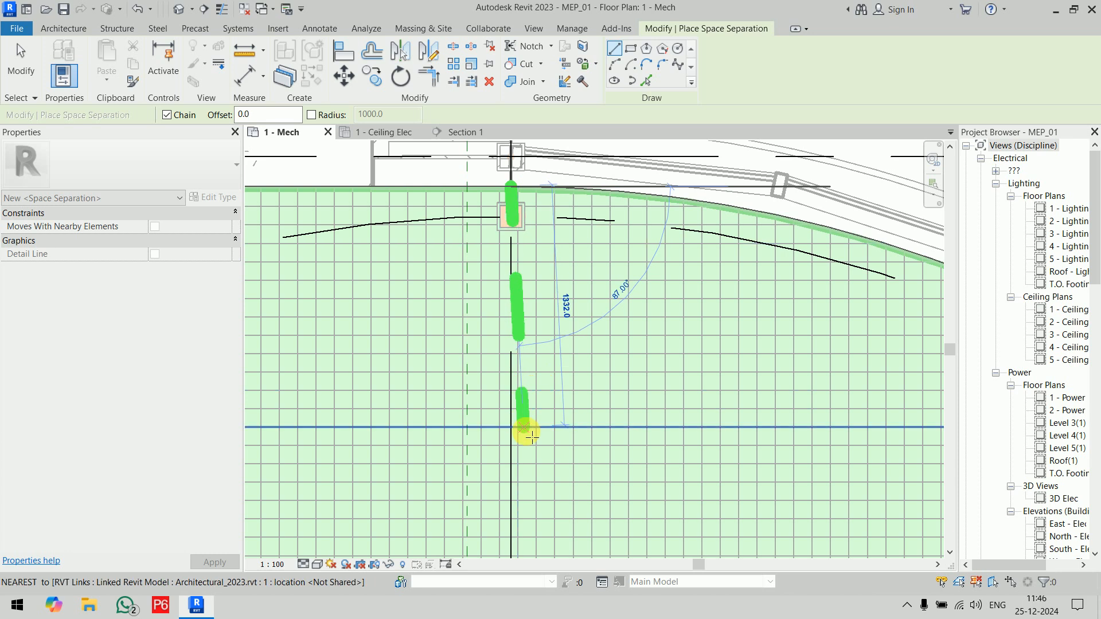
scroll(523, 445, "down", 3)
middle_click_drag(512, 535, 464, 193)
middle_click_drag(459, 507, 444, 170)
scroll(451, 430, "up", 3)
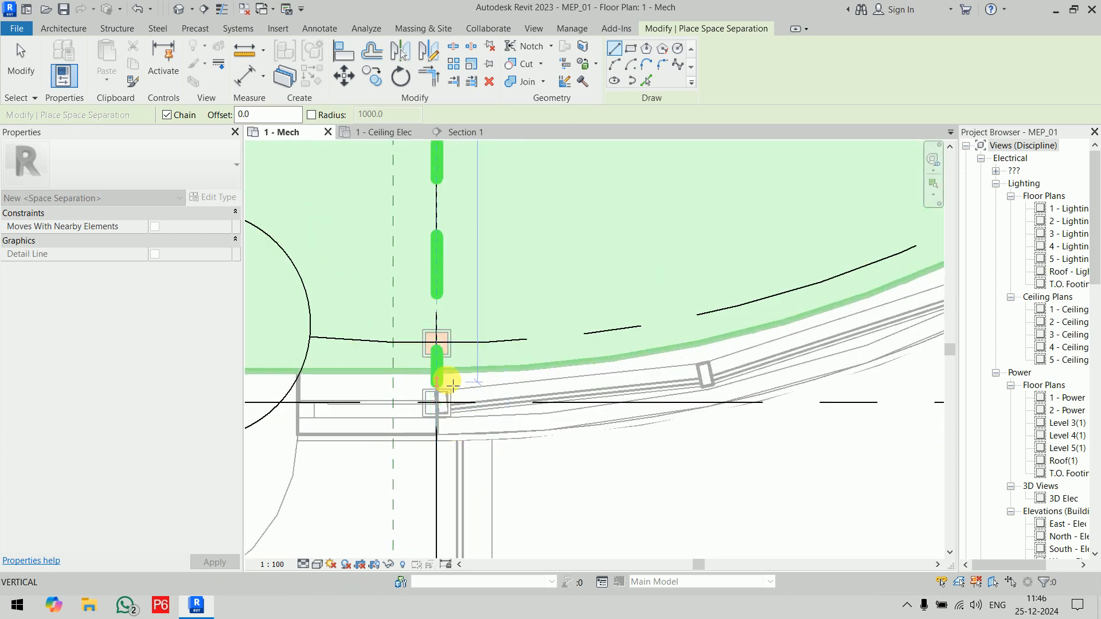
left_click(437, 372)
scroll(546, 425, "down", 6)
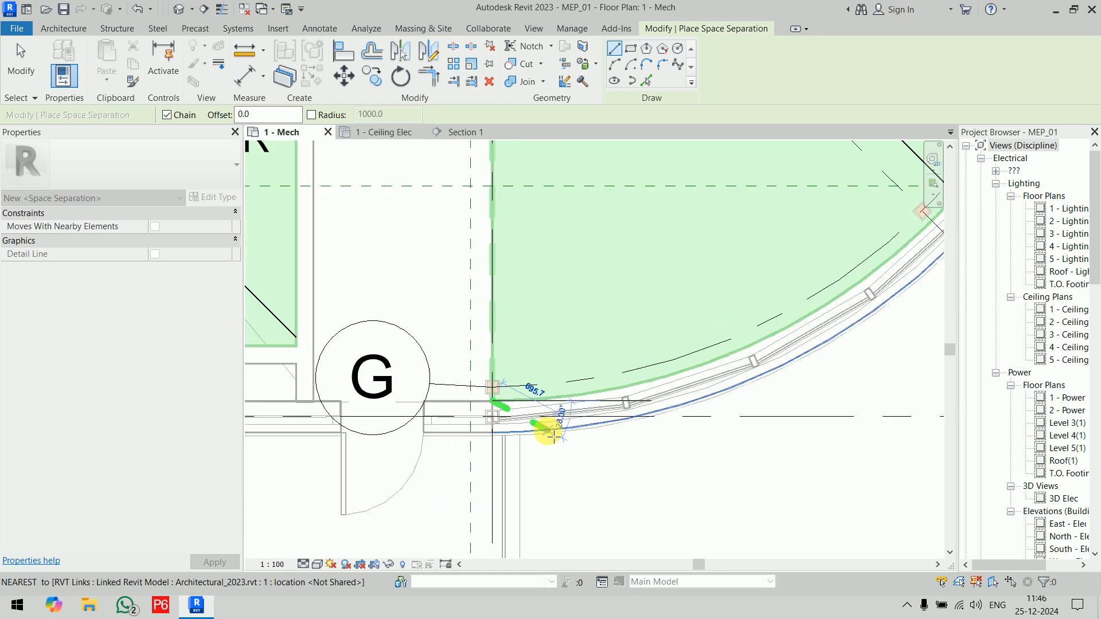
scroll(704, 414, "down", 2)
right_click(746, 364)
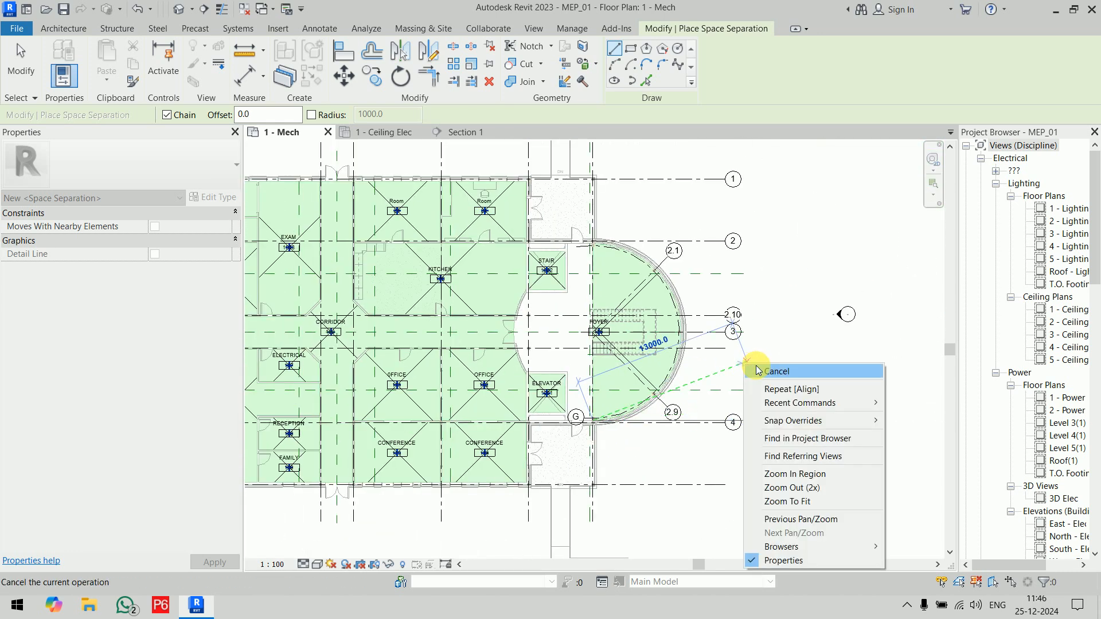
left_click(760, 372)
right_click(767, 350)
left_click(786, 359)
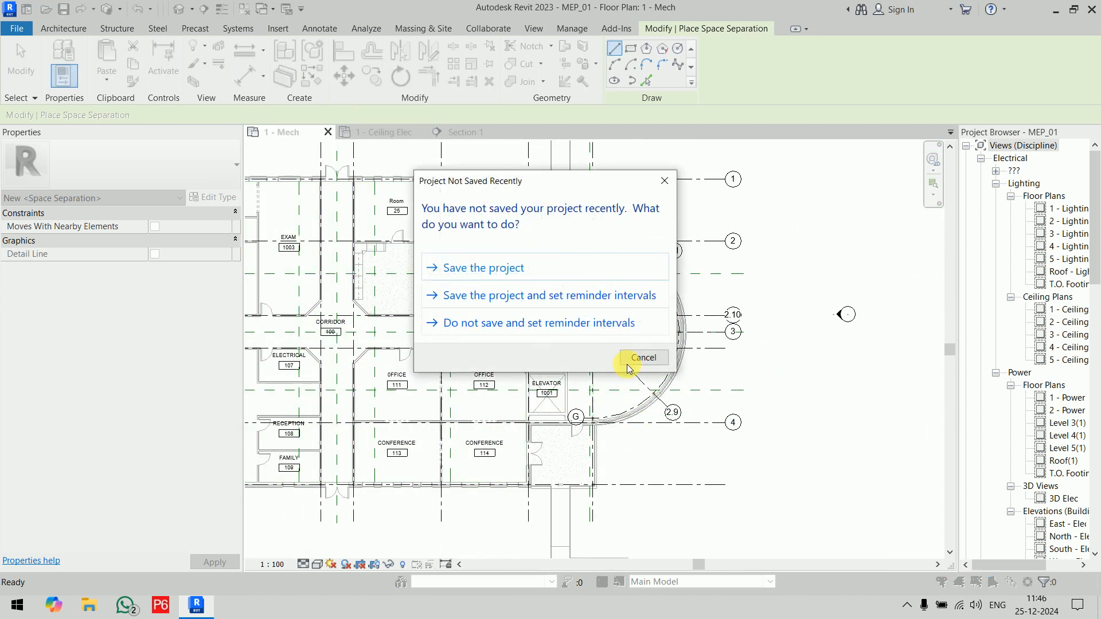
left_click(642, 358)
Step: Move the foyer space's reference crosshair away from grid G, towards the middle of the half-round area over the stair
scroll(722, 405, "up", 3)
scroll(722, 405, "up", 1)
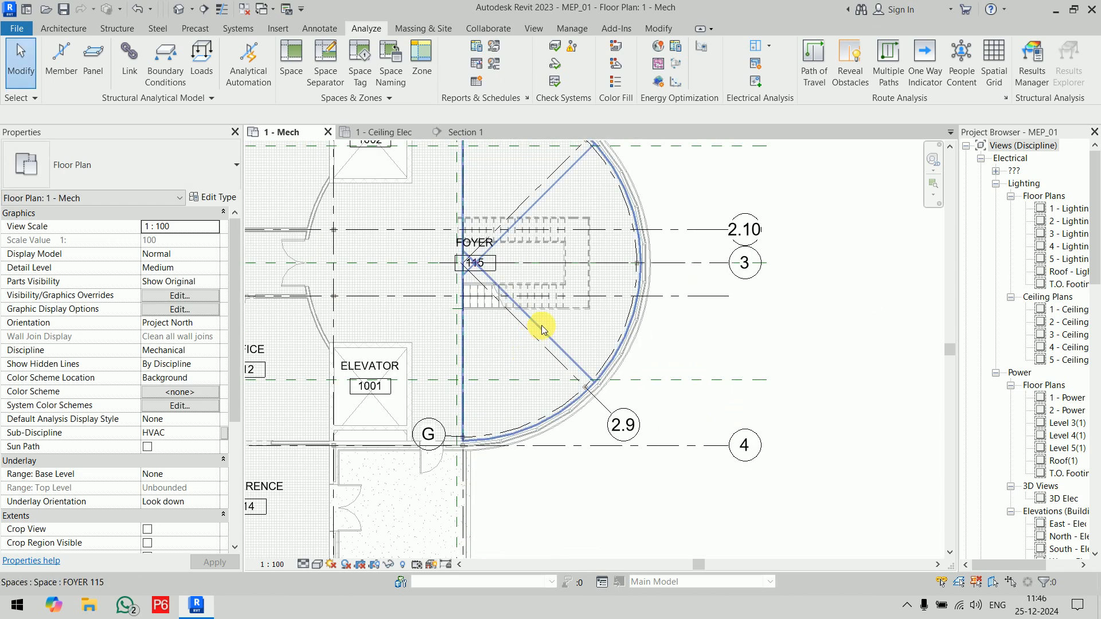
left_click(532, 316)
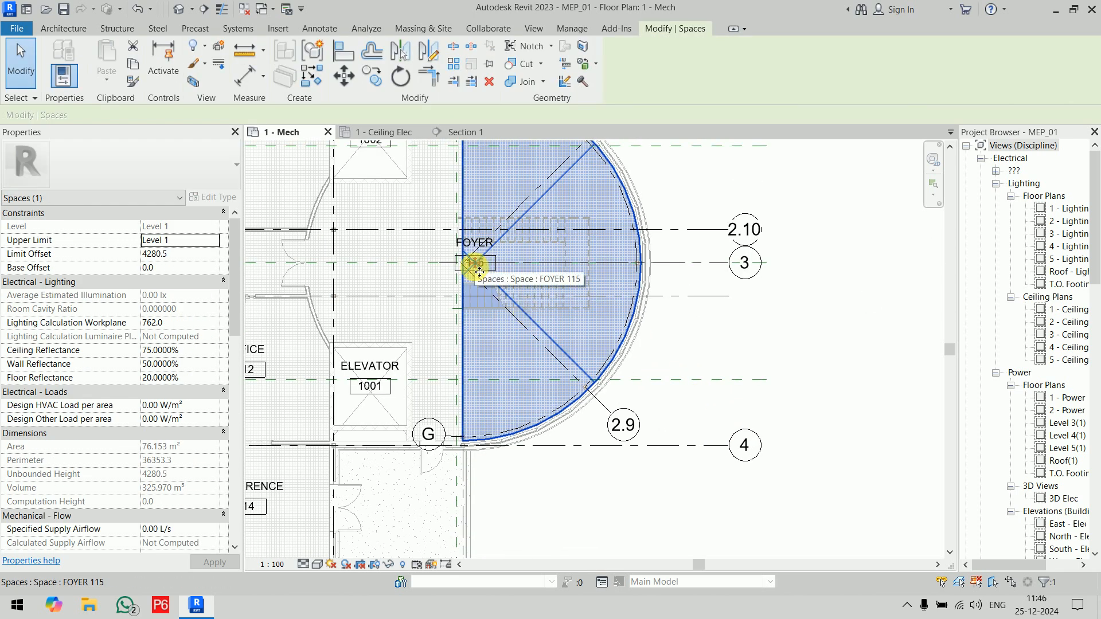
left_click_drag(474, 263, 539, 272)
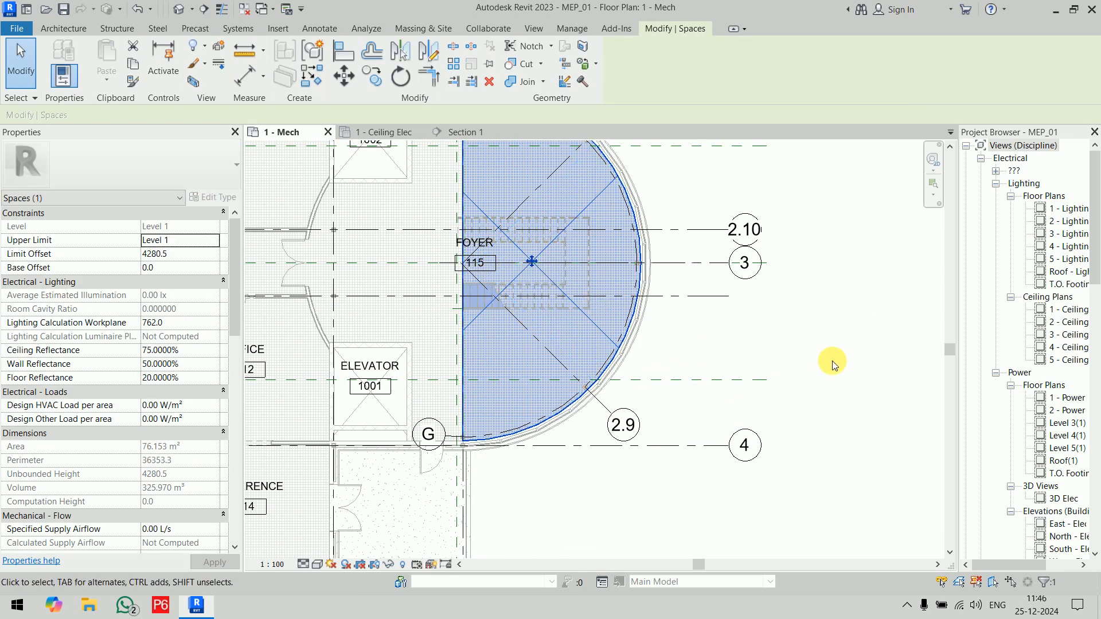
left_click(831, 360)
Step: Draw space separators around the stair's three open sides, starting and ending on the grid G separator, with edges about 4900 mm long
scroll(543, 244, "up", 3)
middle_click_drag(545, 252, 528, 307)
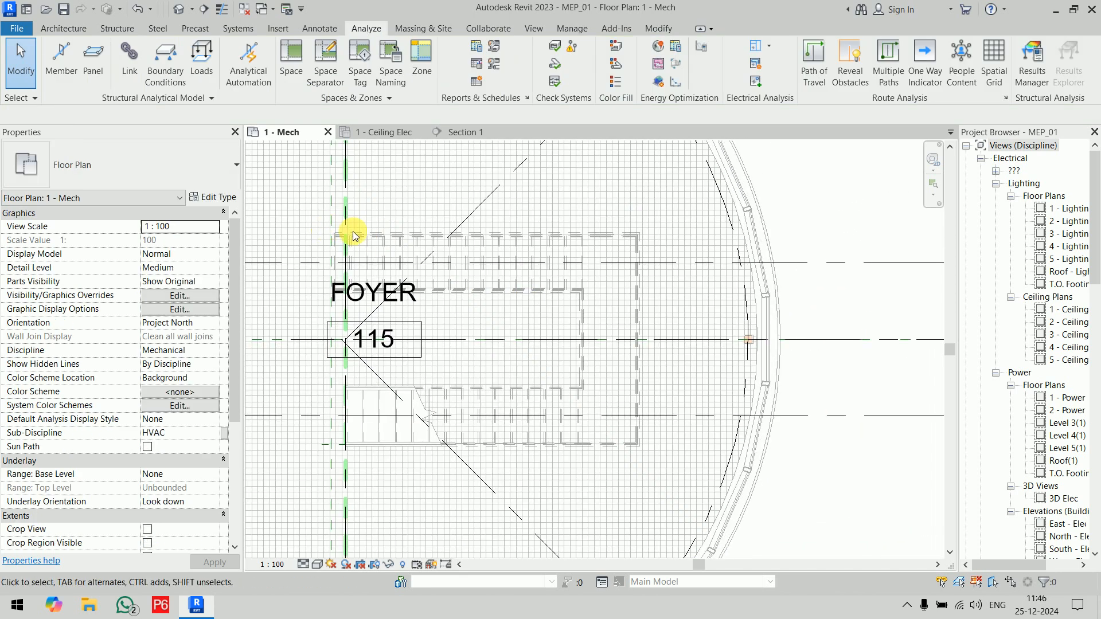
left_click(325, 57)
scroll(395, 218, "up", 2)
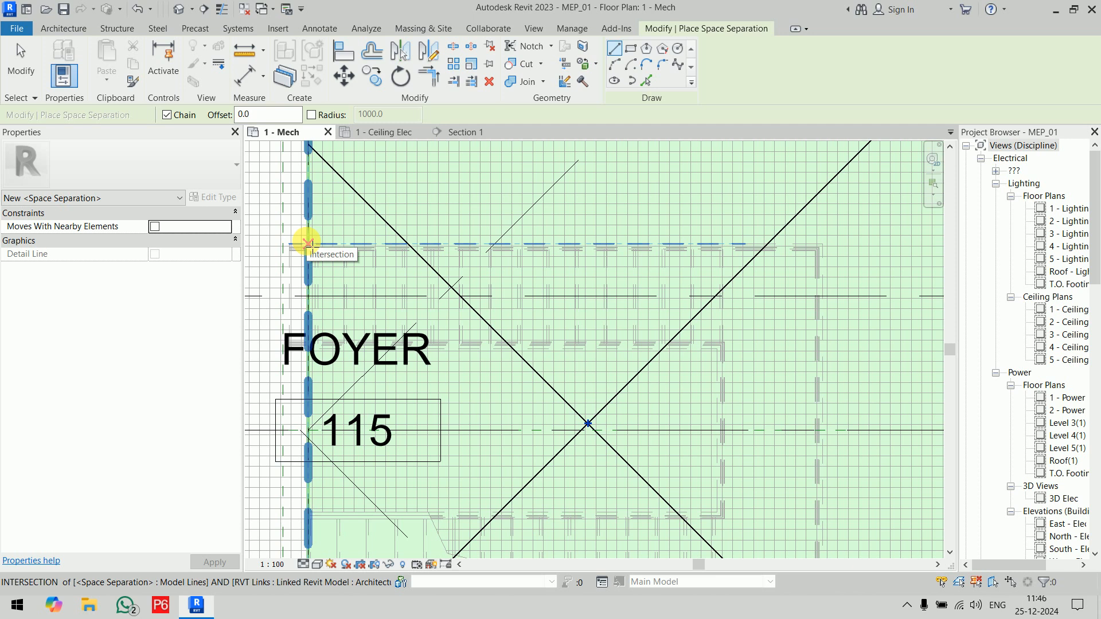
left_click(304, 240)
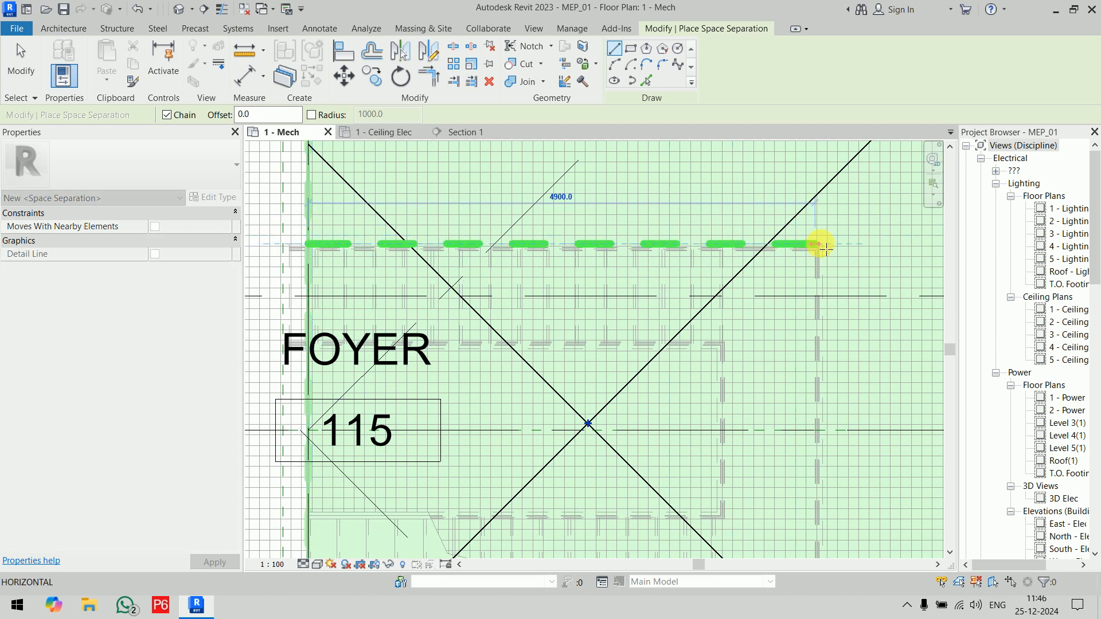
left_click(823, 243)
middle_click_drag(830, 458, 810, 189)
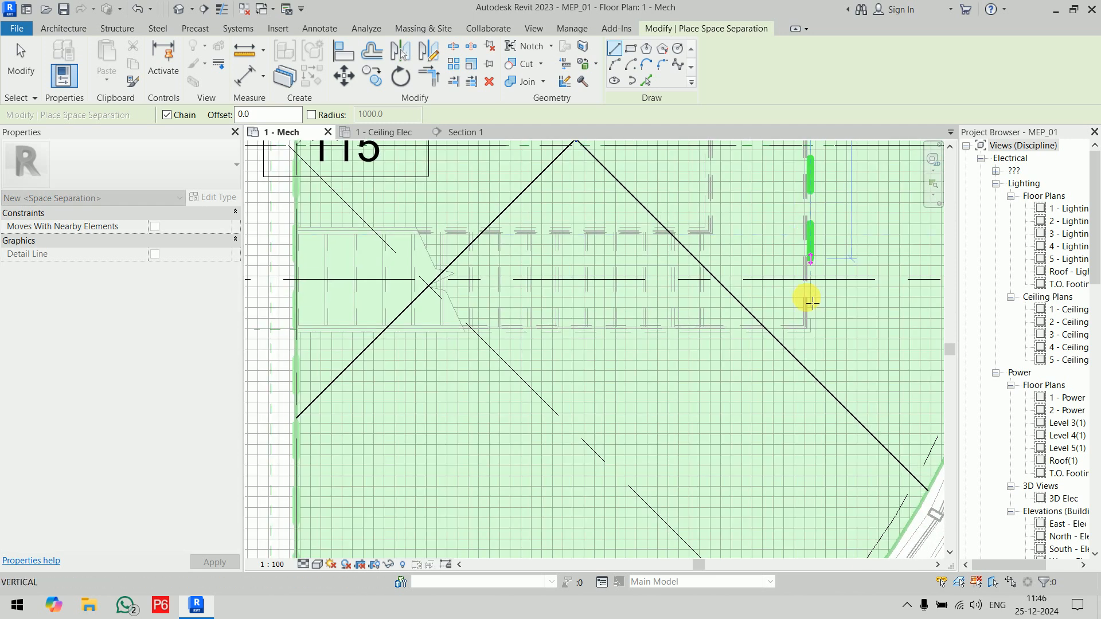
left_click(818, 340)
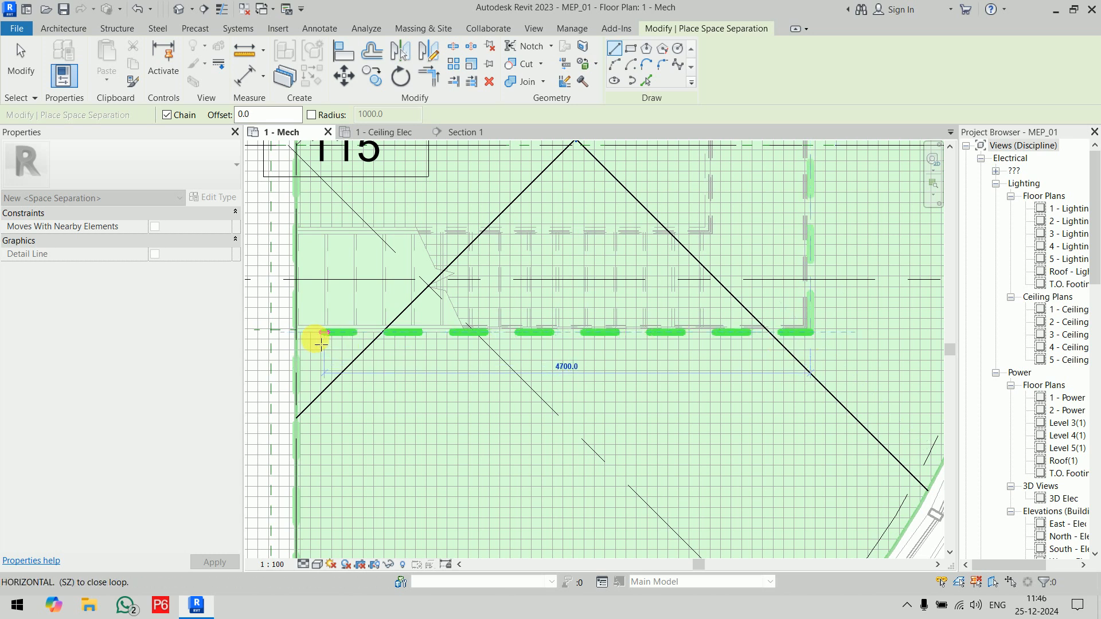
left_click(294, 330)
key("Escape")
scroll(457, 403, "down", 5)
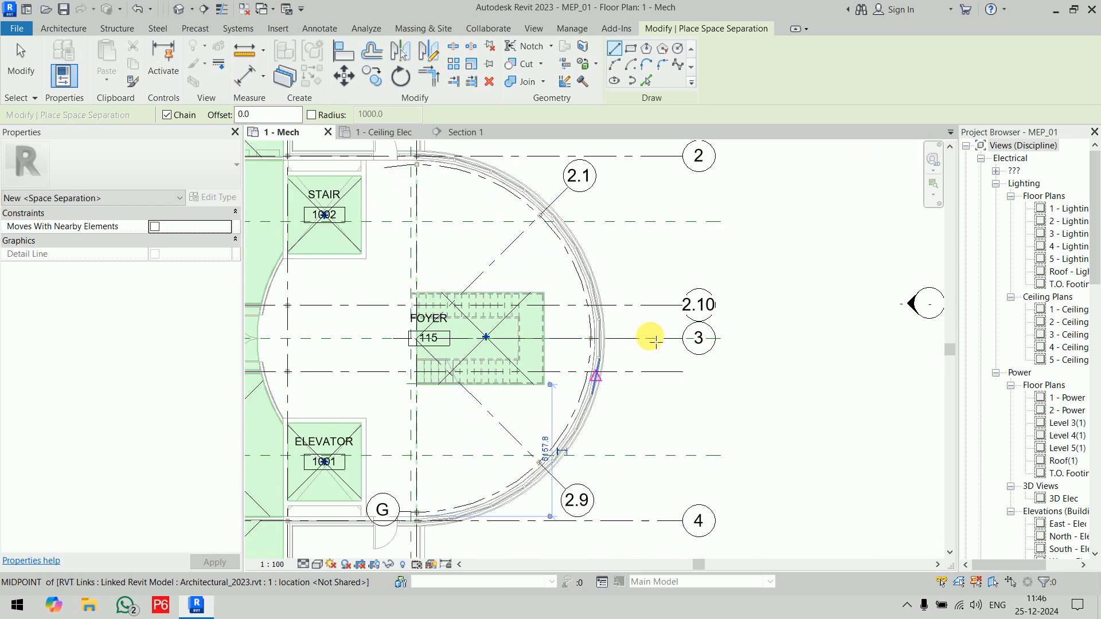
right_click(666, 235)
left_click(679, 244)
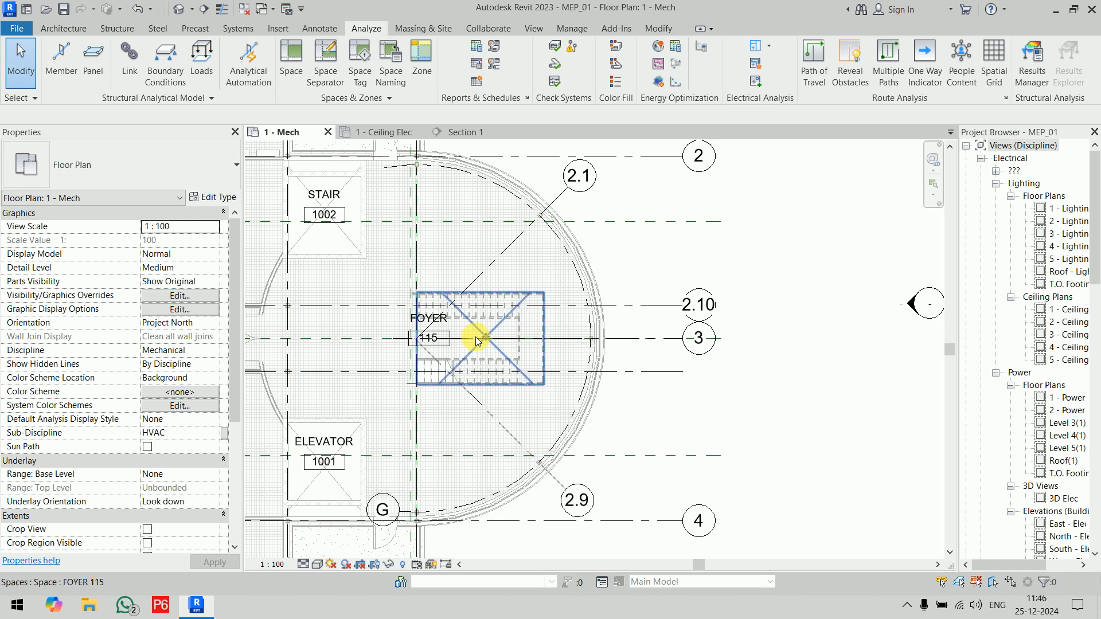
Step: Delete the foyer space enclosed by the stair separators, and show the System Browser wide enough to read its space names
left_click(480, 333)
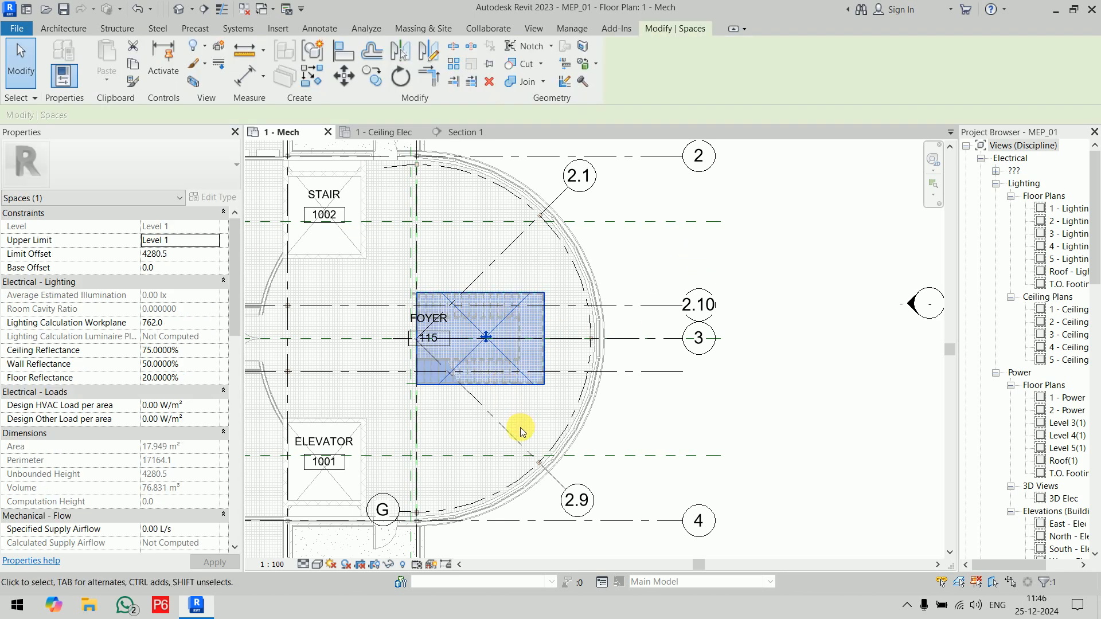
key("Delete")
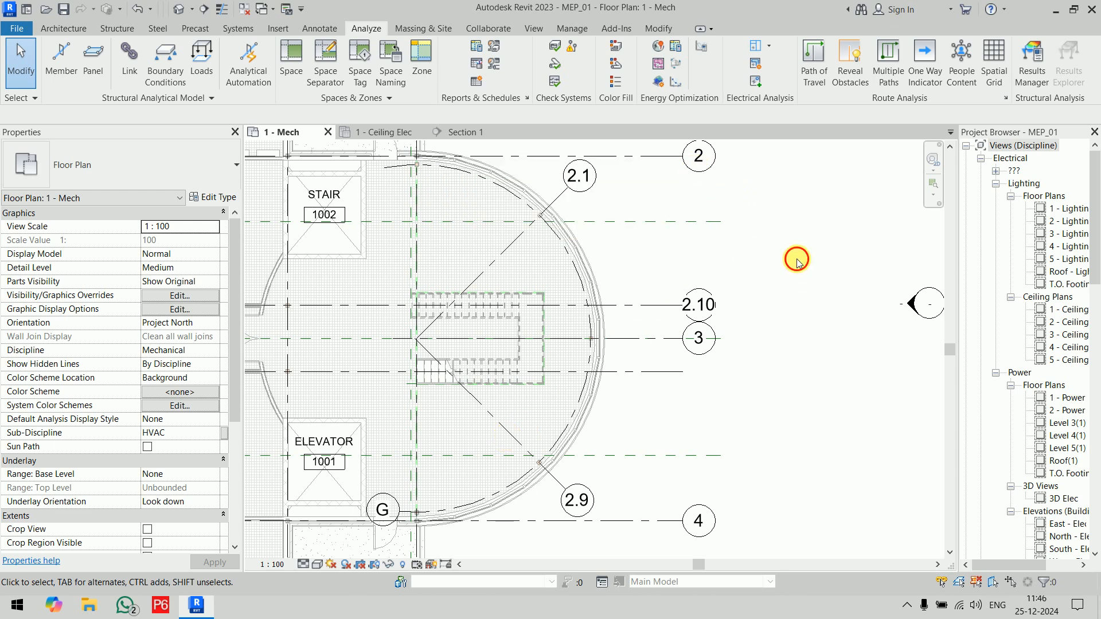
right_click(782, 230)
mouse_move(850, 415)
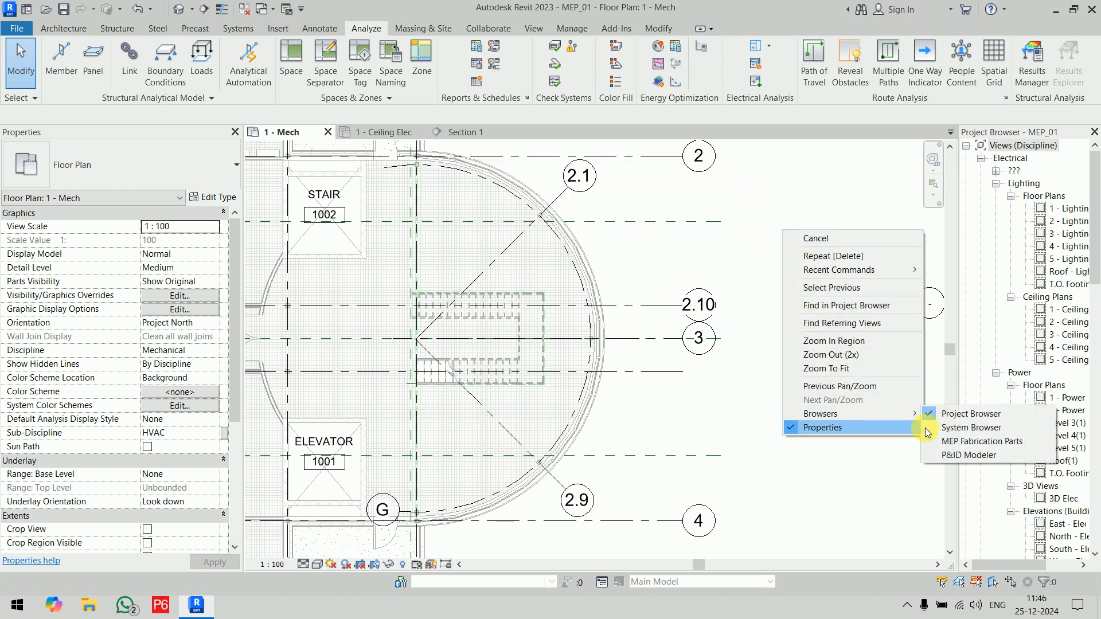
left_click(950, 430)
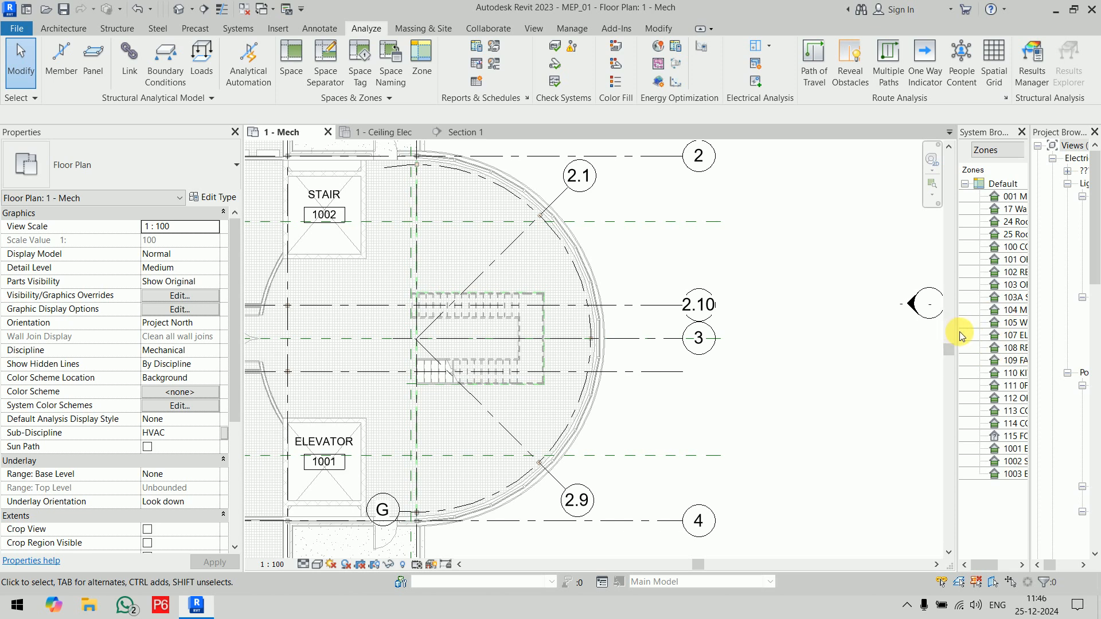
left_click_drag(956, 337, 855, 344)
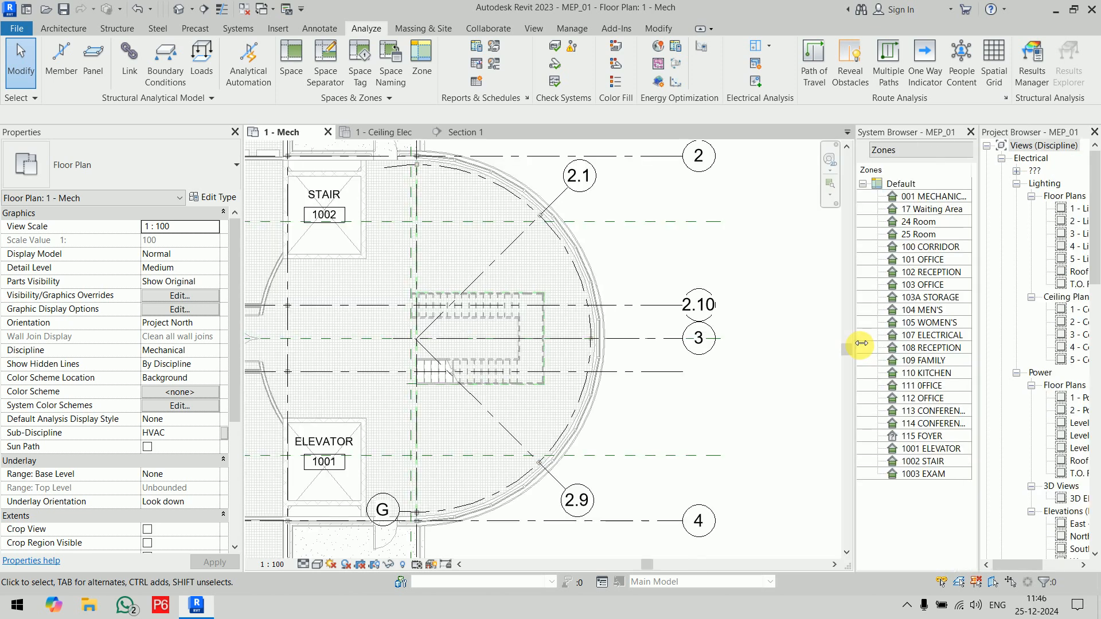
Step: Delete the unplaced space 115 FOYER from the project through the System Browser
left_click(944, 442)
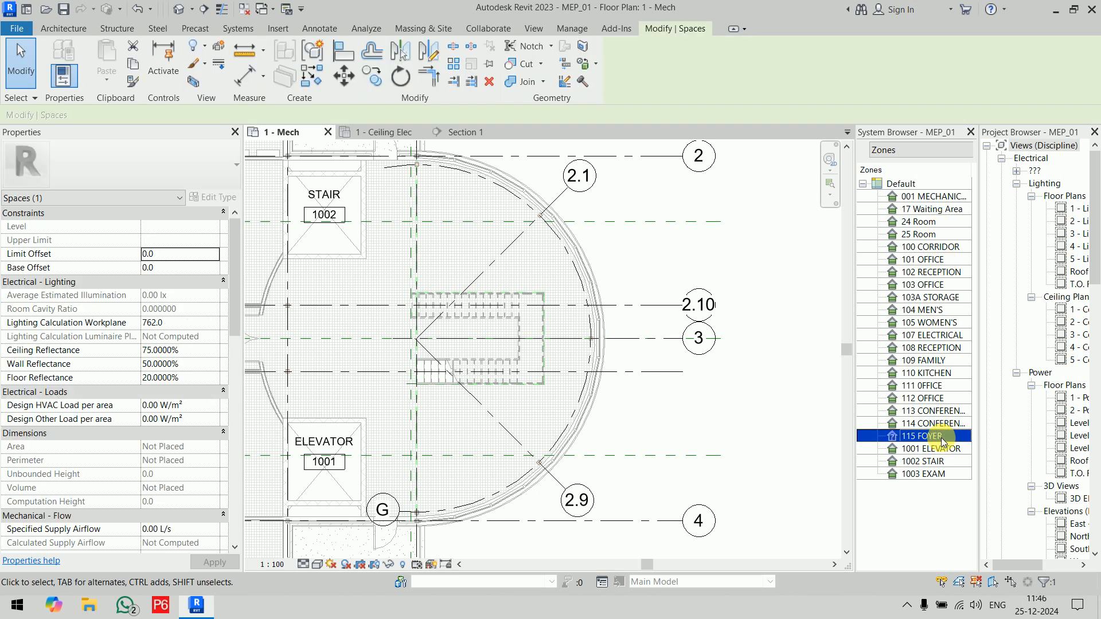
right_click(944, 439)
left_click(969, 444)
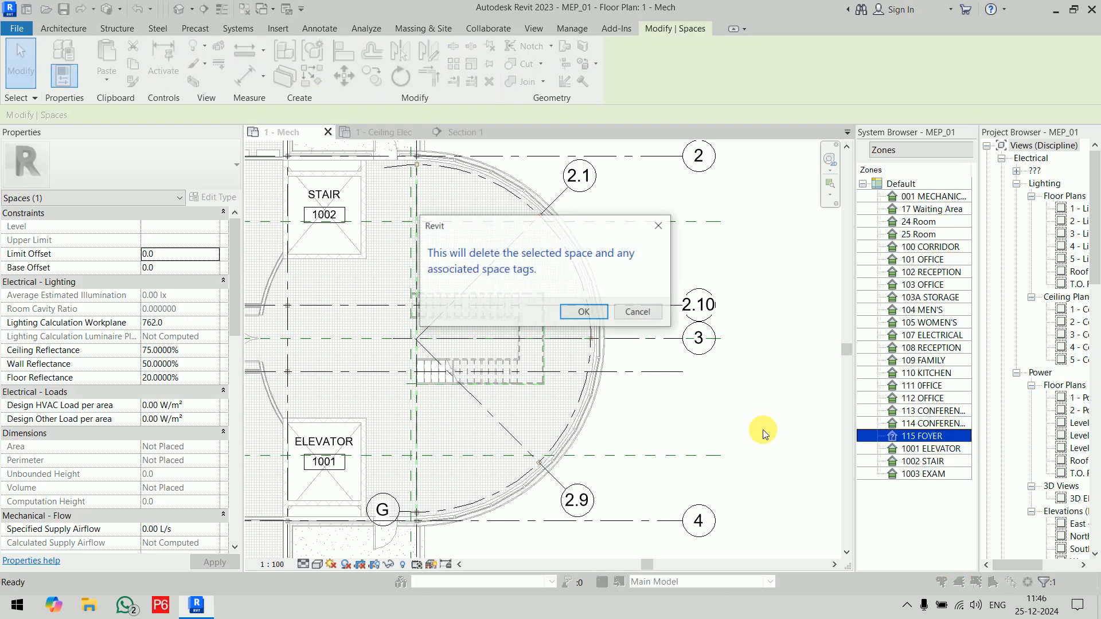
left_click(584, 310)
Step: Place two new tagged spaces in the foyer, one on the elevator side of grid G and one in the half-round area around the stair
middle_click_drag(703, 391, 750, 386)
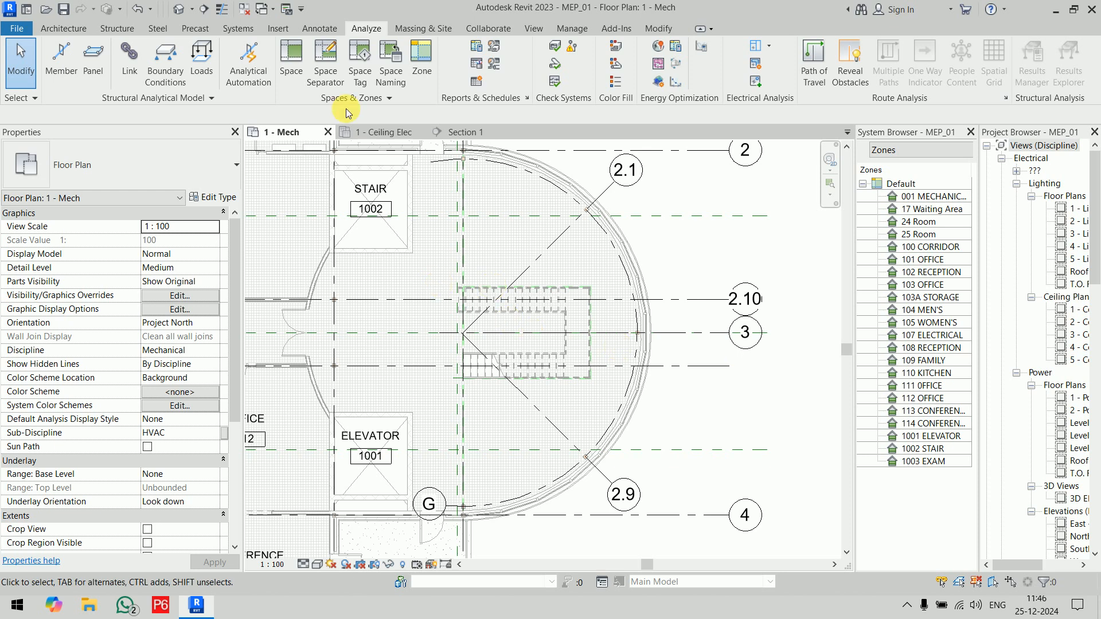
left_click(291, 63)
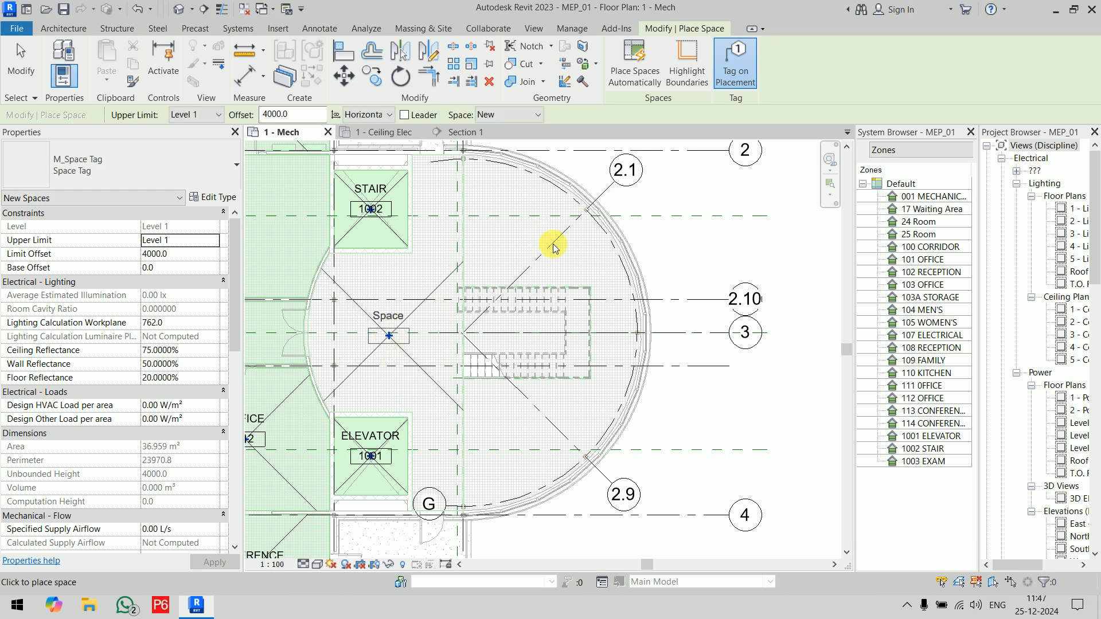
left_click(582, 267)
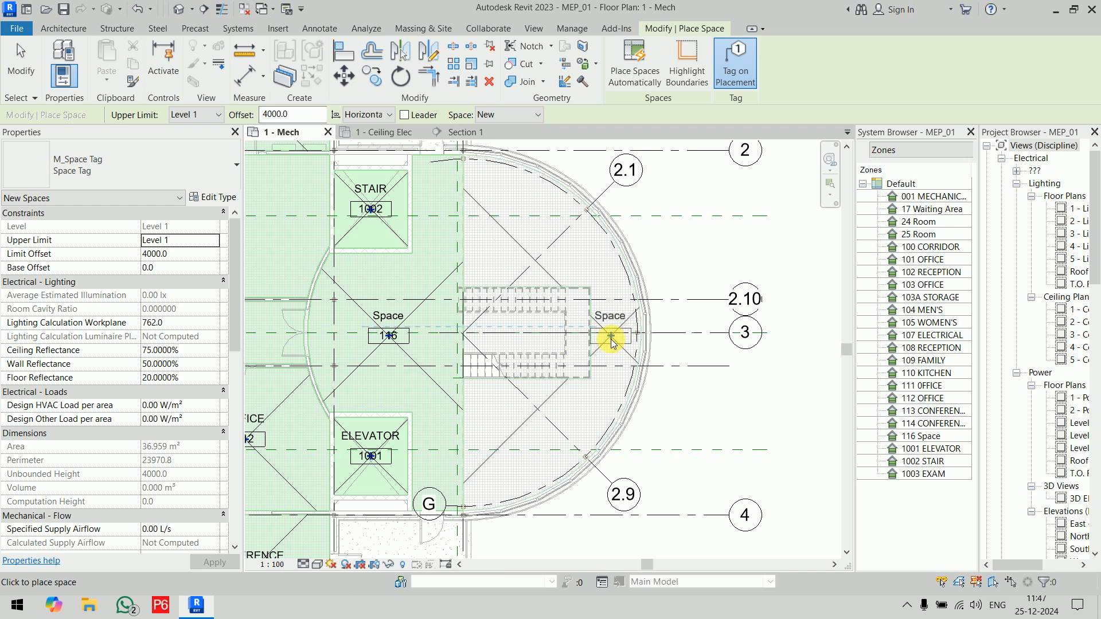
left_click(612, 340)
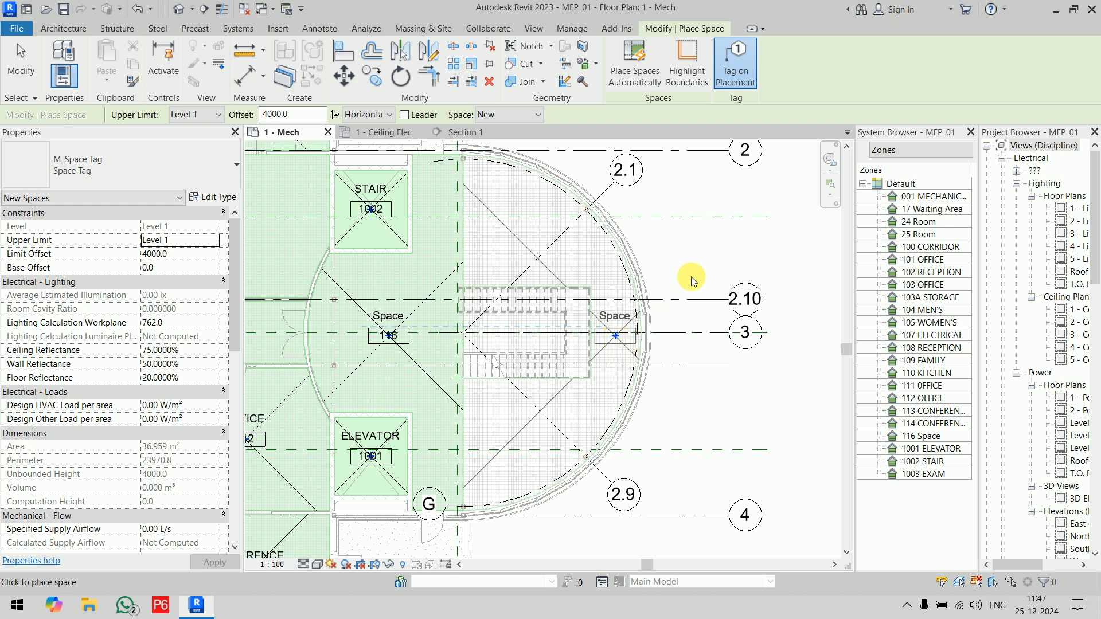
right_click(702, 252)
left_click(708, 258)
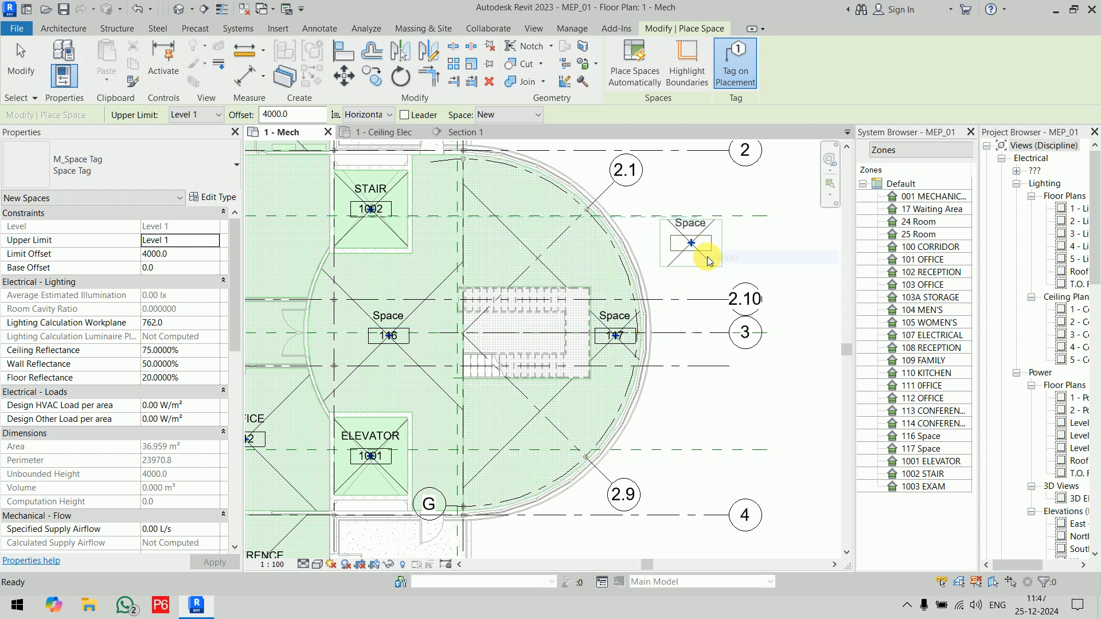
right_click(709, 260)
left_click(711, 265)
scroll(654, 308, "up", 4)
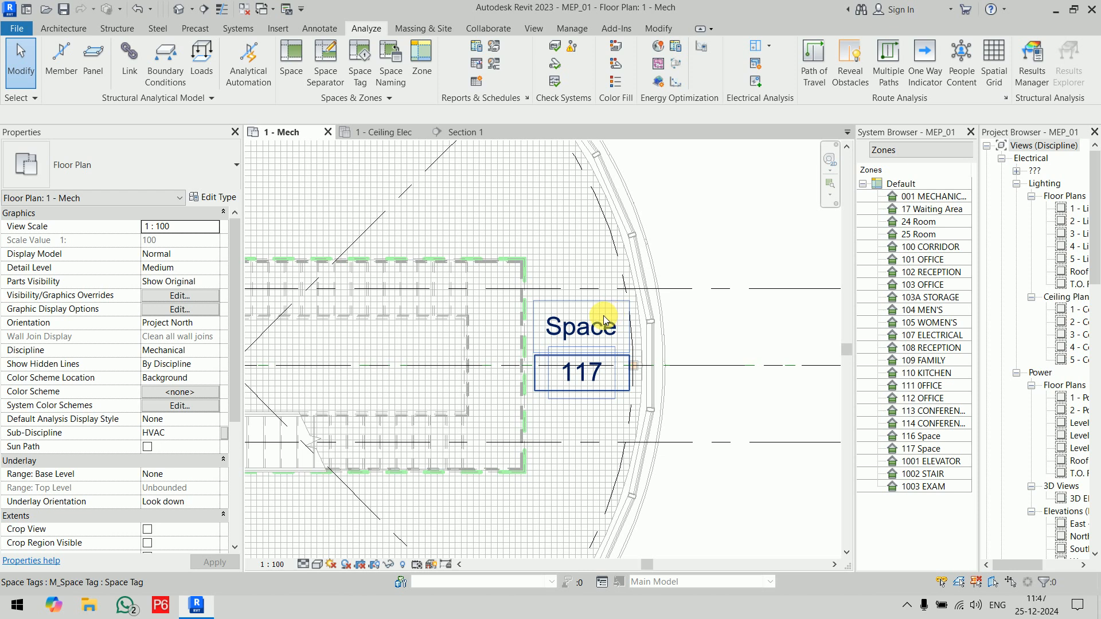
Step: Rename space 117 in the half-round area around the stair as FOYER through its tag
double_click(604, 315)
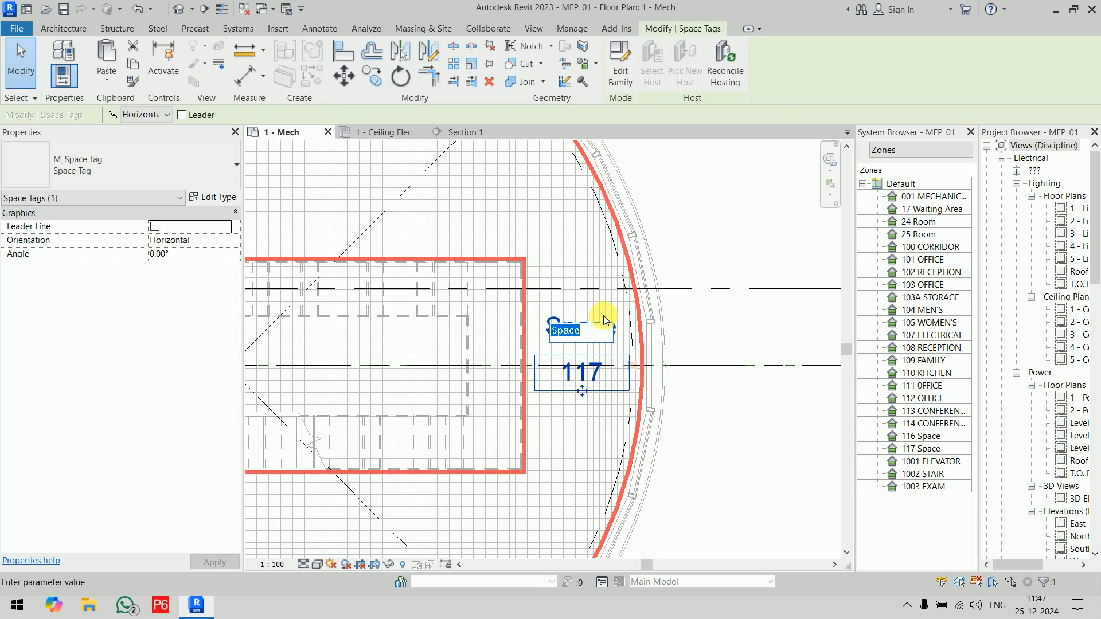
type("F0YER")
key("Return")
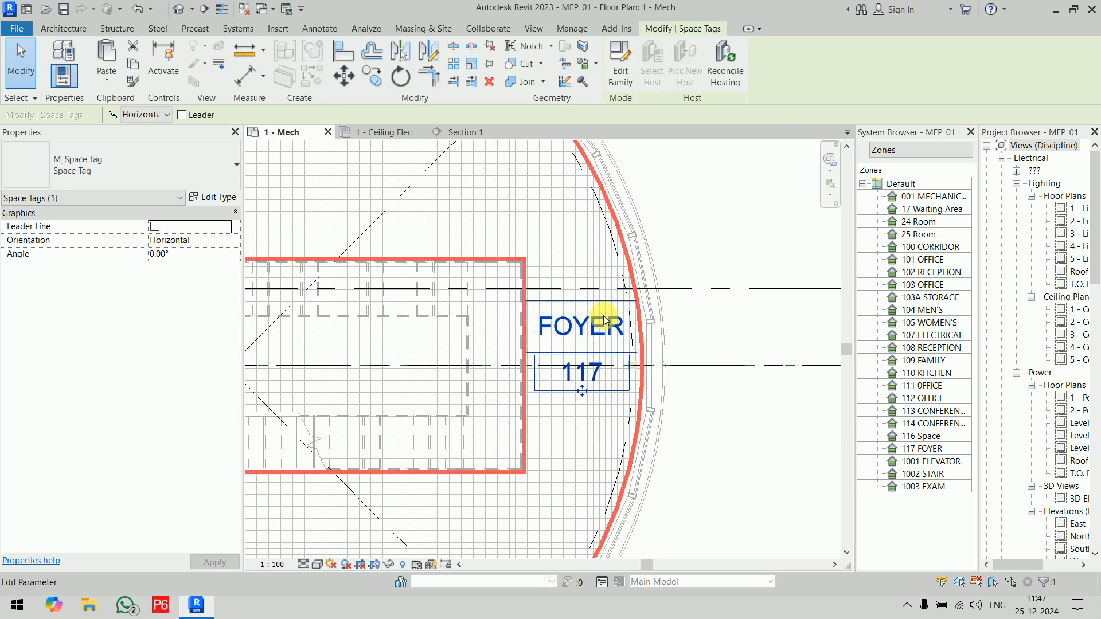
left_click(717, 224)
scroll(717, 224, "down", 3)
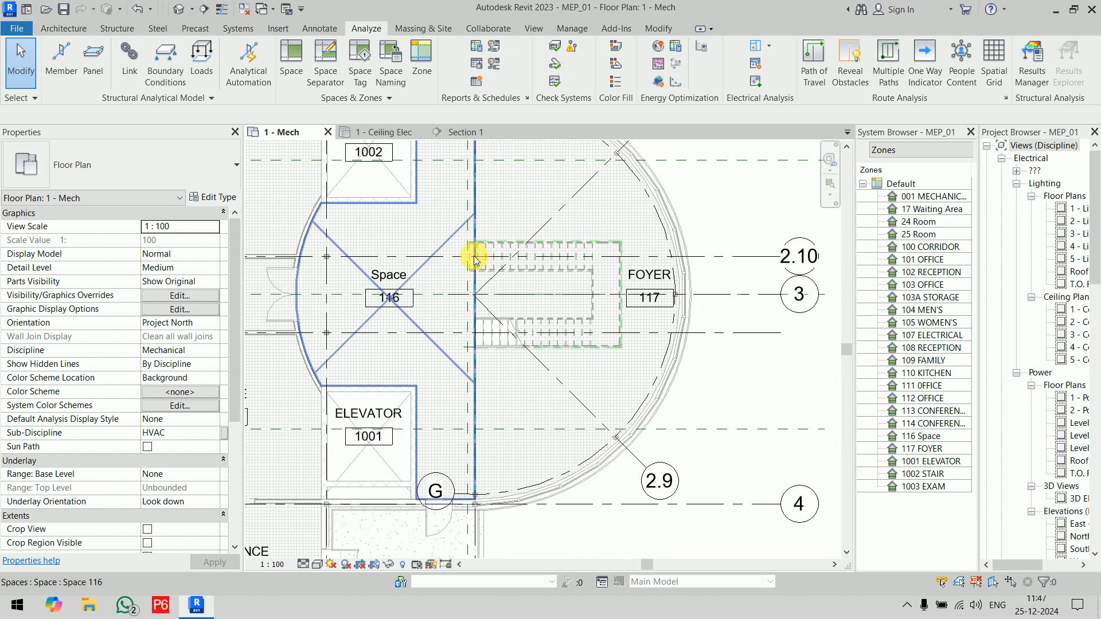
Step: Rename space 116 beside the elevator as Extended Corridor Area through its tag
left_click(396, 273)
left_click(390, 274)
scroll(395, 280, "down", 3)
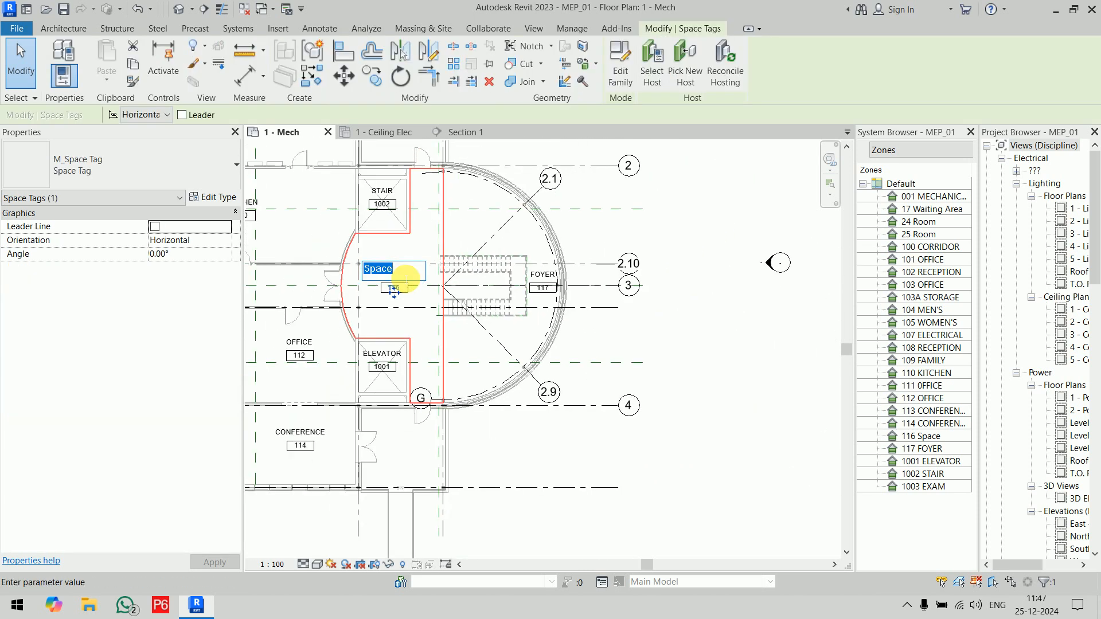
type("eXTE")
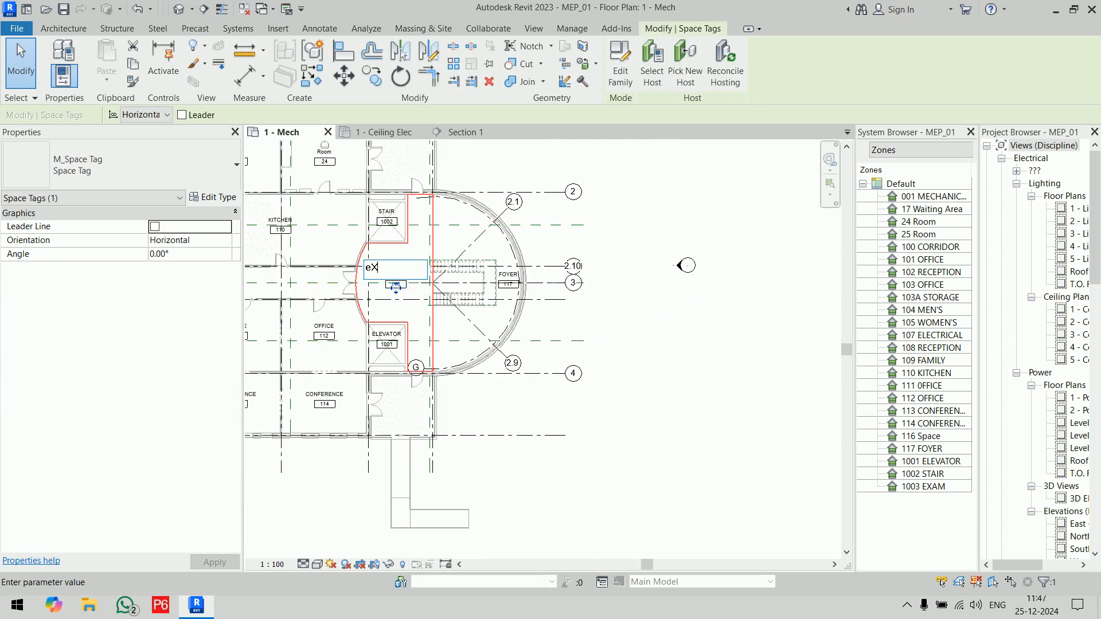
key("BackSpace")
key("BackSpace")
key("BackSpace")
key("BackSpace")
type("Extended Corridor Area")
left_click(722, 401)
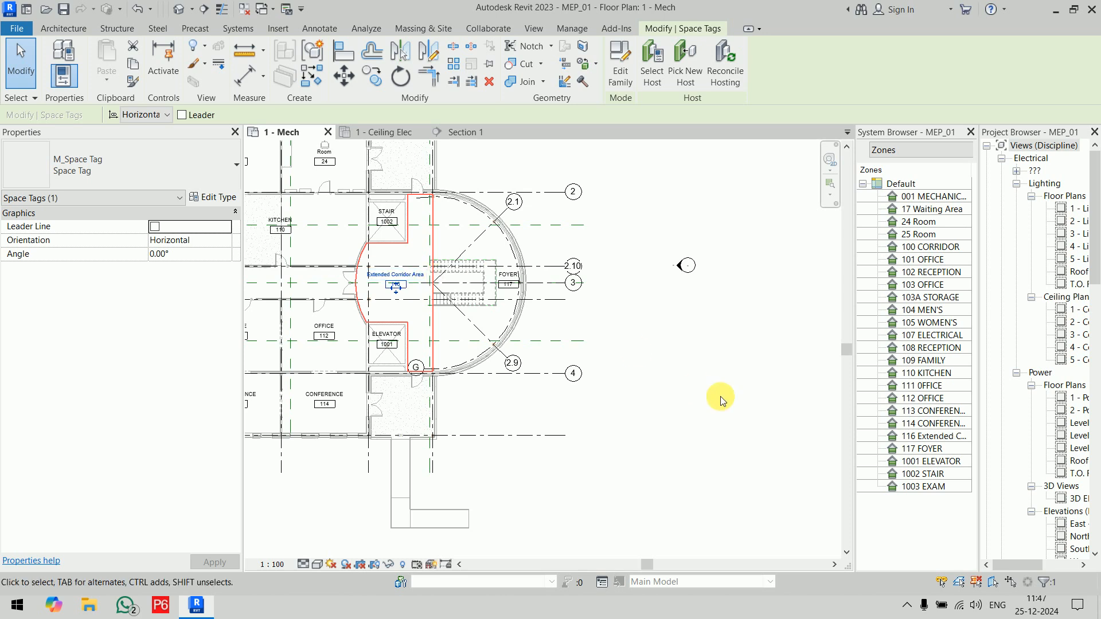
Step: Select the Extended Corridor Area space in the plan and examine its vertical extent in the Section 1 view
scroll(596, 305, "up", 3)
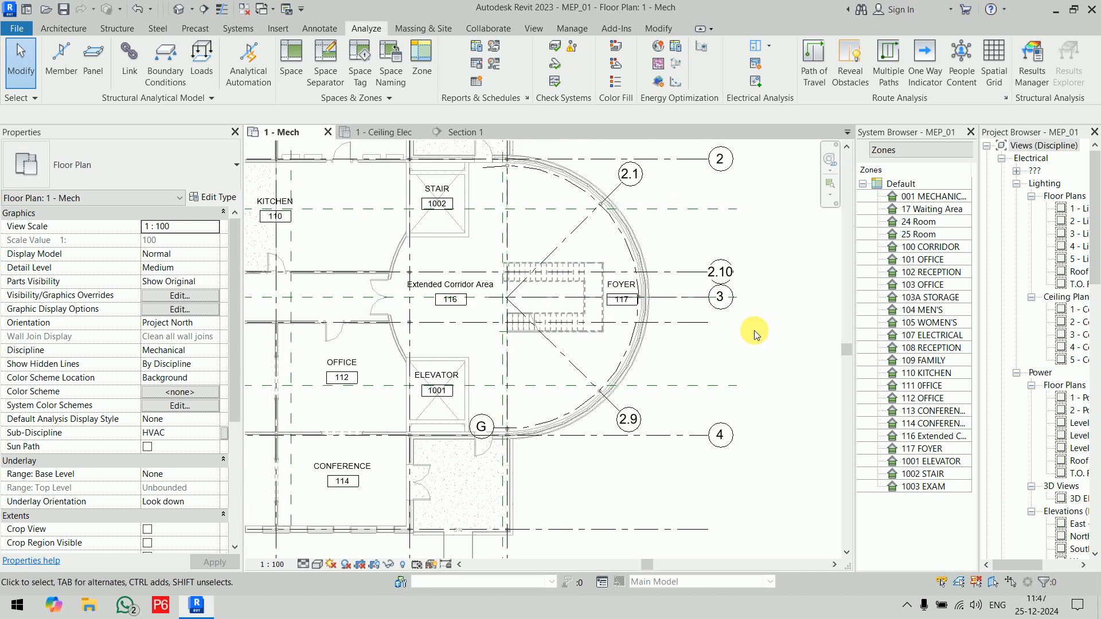
left_click(438, 318)
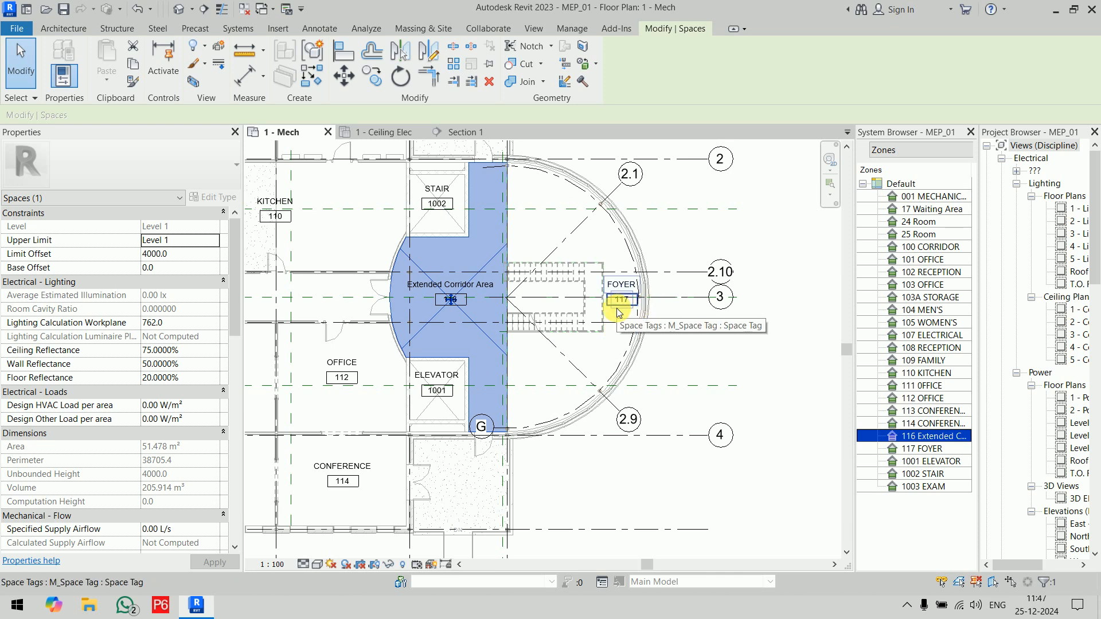
left_click(460, 133)
middle_click_drag(563, 511, 550, 556)
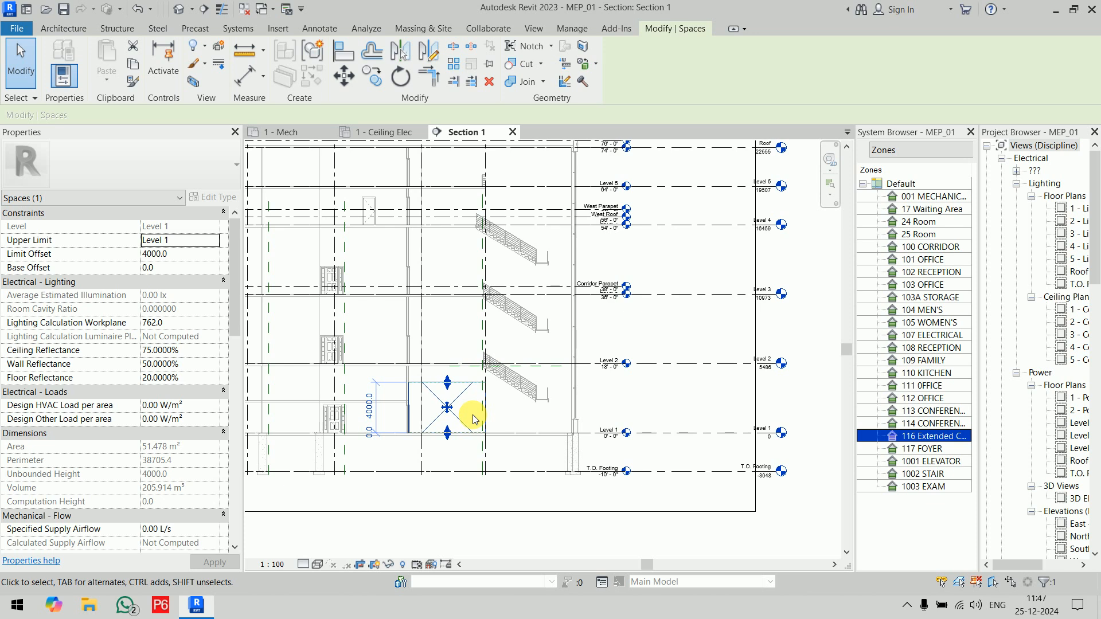
left_click(494, 518)
scroll(468, 419, "up", 3)
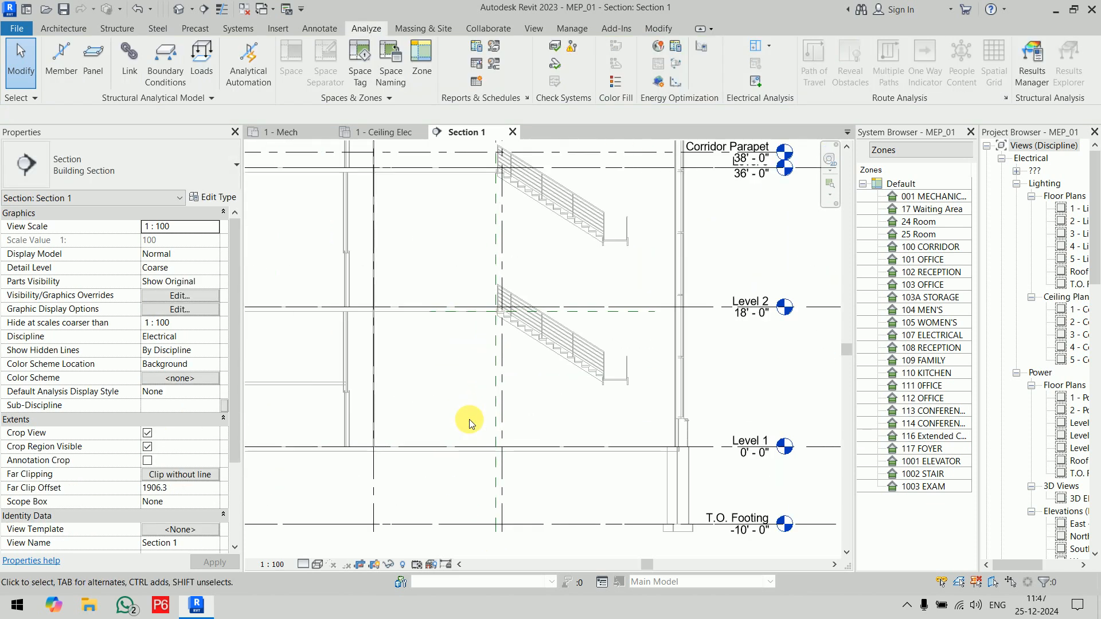
Step: Measure the height from Level 1 to the underside of the Level 2 floor with an aligned dimension, without placing it
key("d")
key("i")
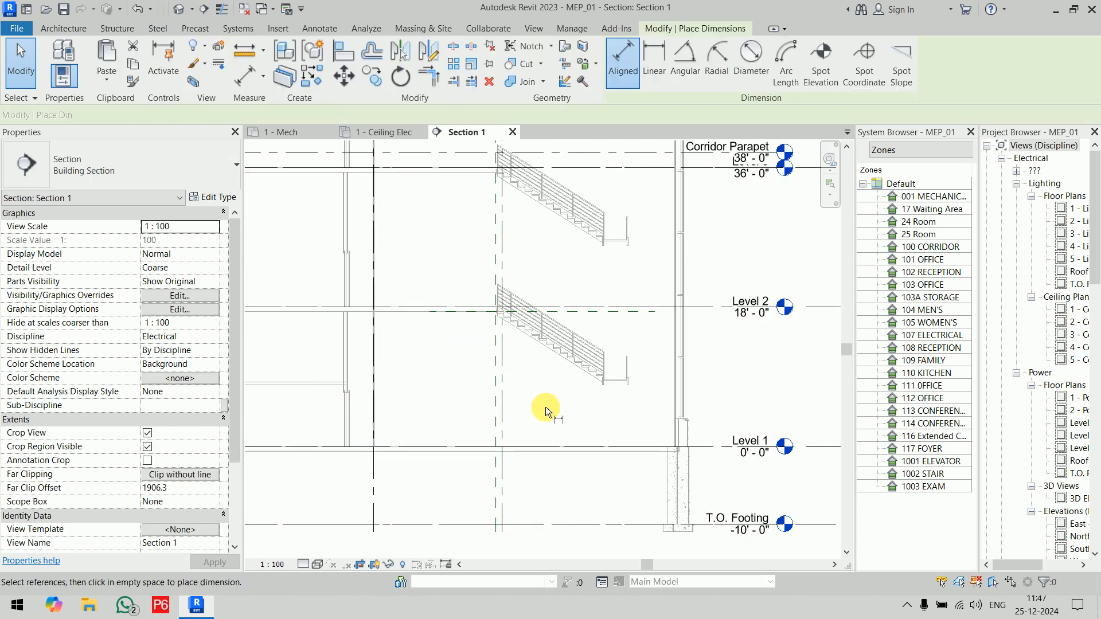
left_click(526, 443)
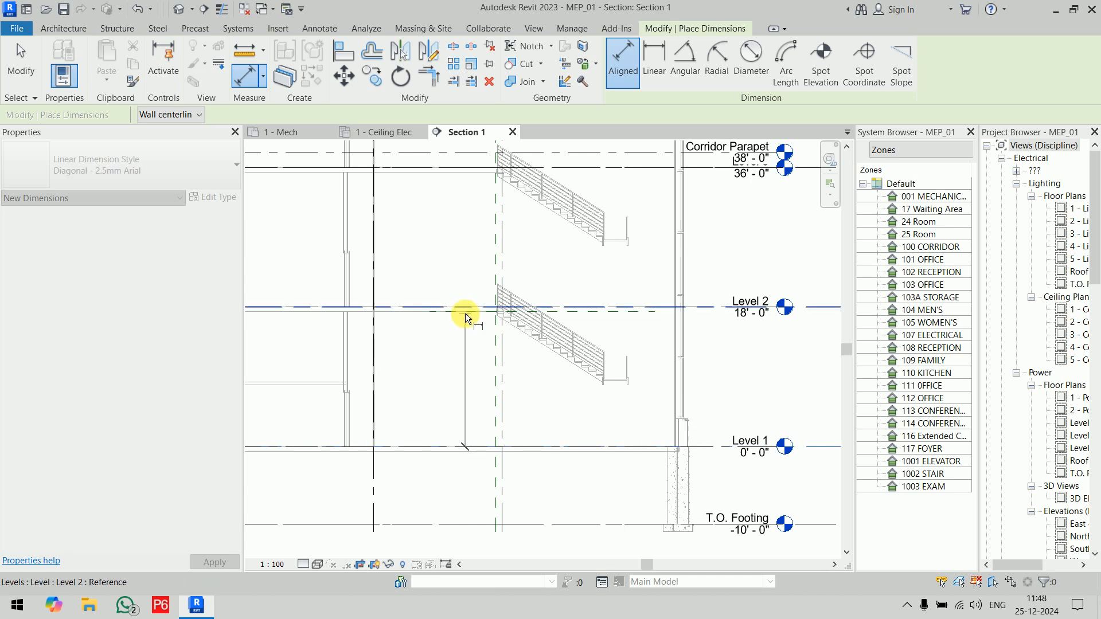
scroll(422, 314, "up", 5)
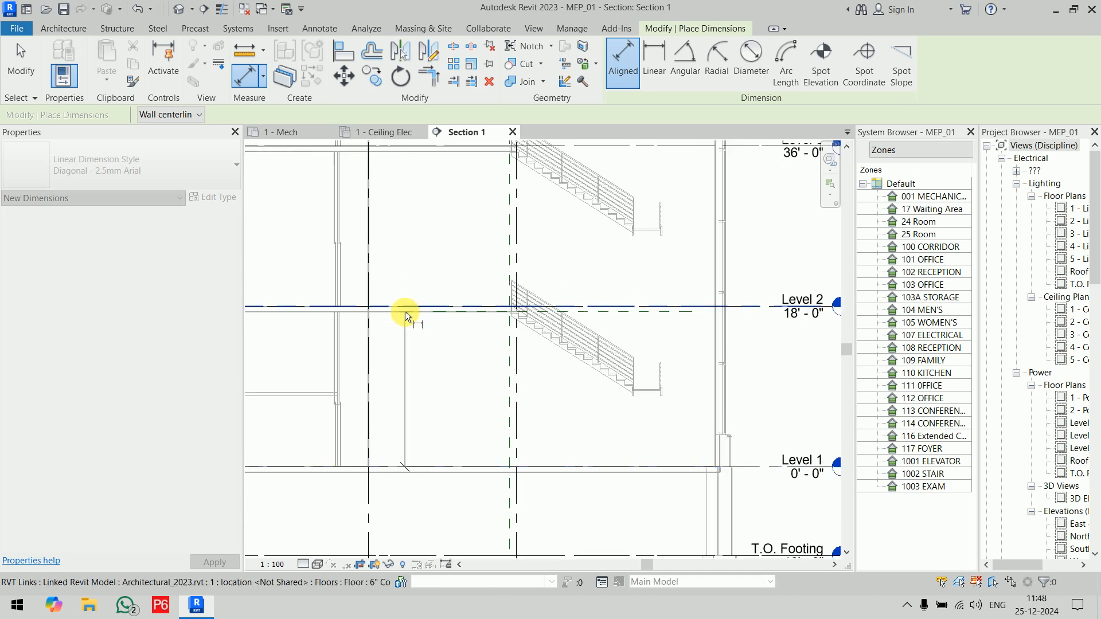
left_click(421, 315)
scroll(462, 338, "down", 4)
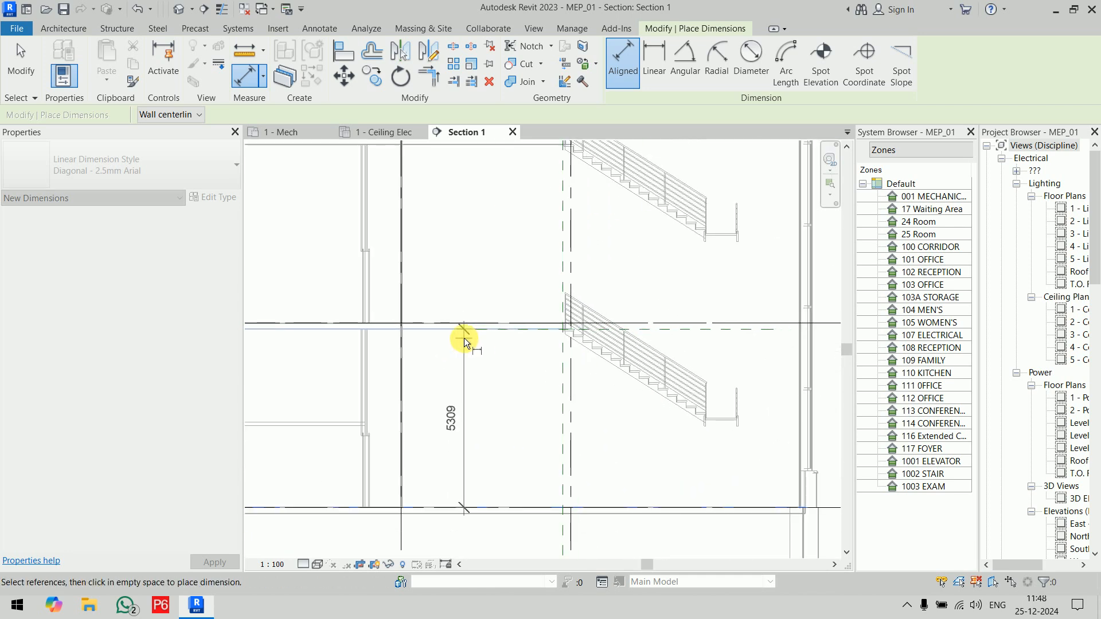
key("Escape")
key("Escape")
Step: Set the Extended Corridor Area space's limit offset to 5309 mm in the section
left_click(442, 381)
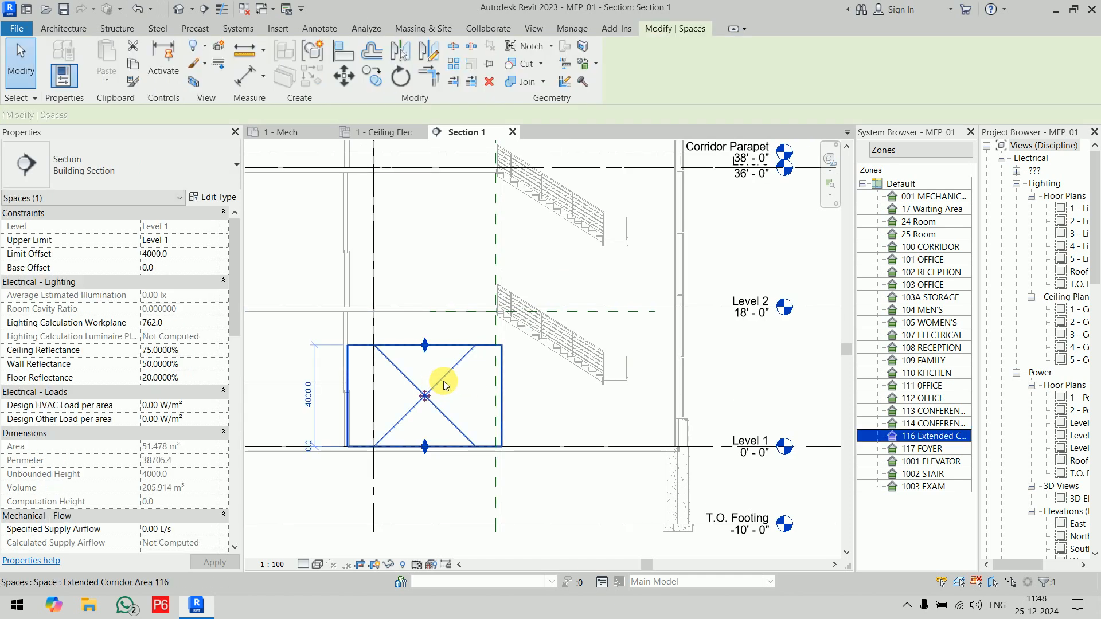
left_click(181, 254)
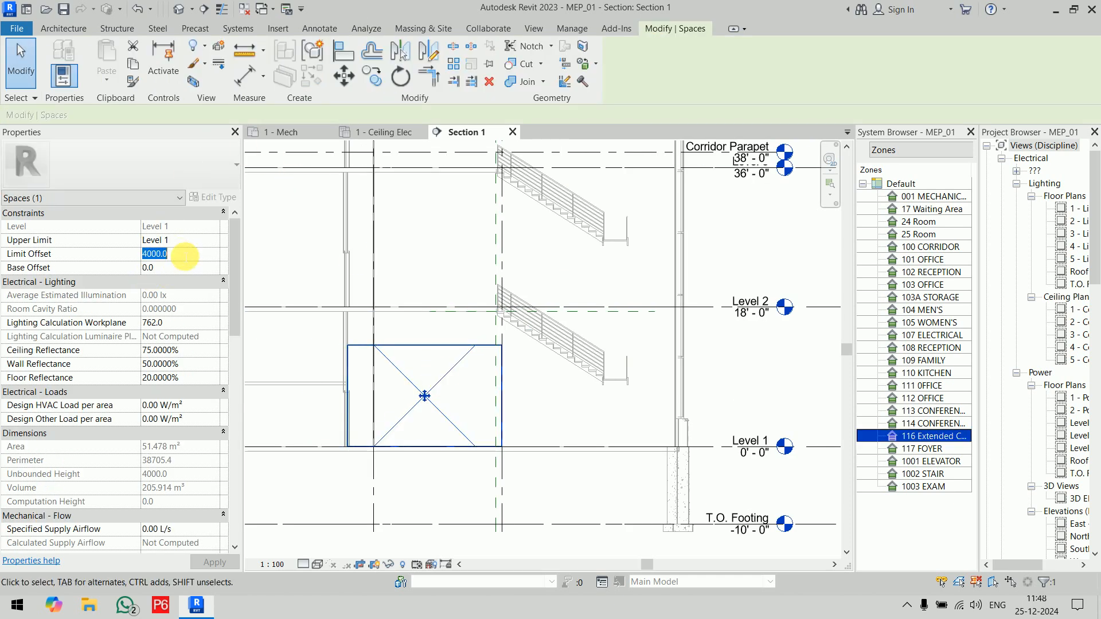
type("5309")
key("Return")
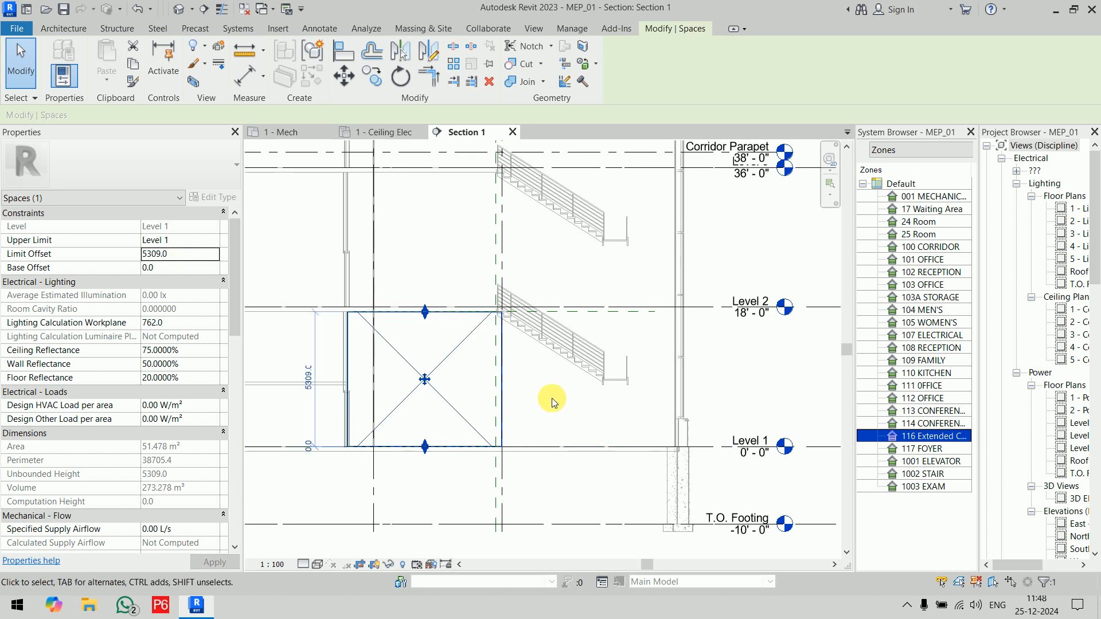
left_click(521, 371)
Step: Set the FOYER space's limit offset to 22555 mm so that it extends up to the Roof level
left_click(649, 411)
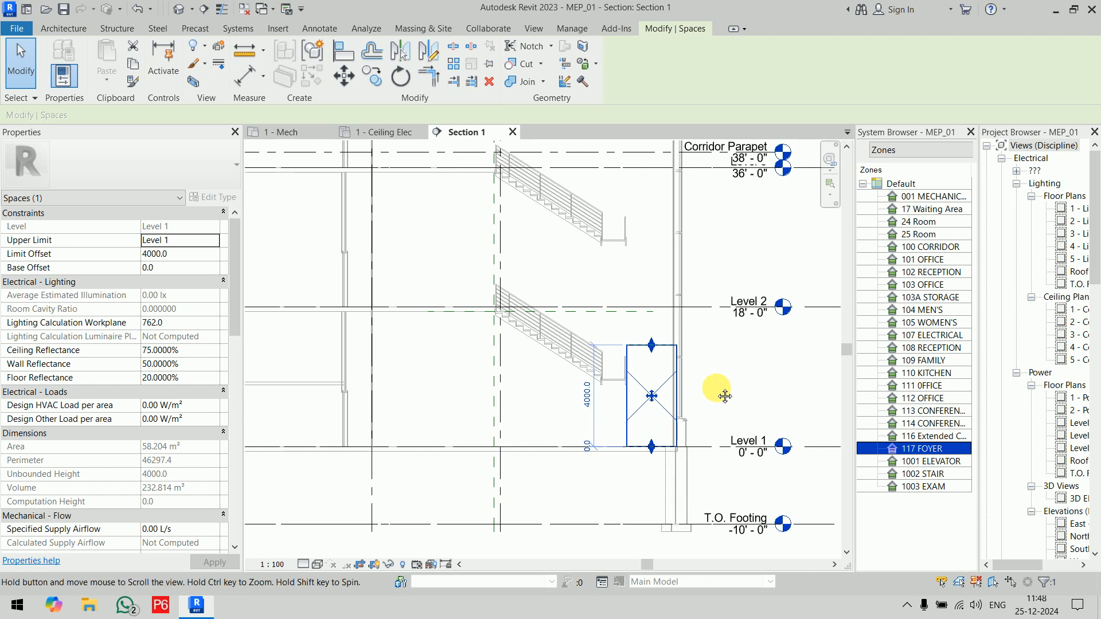
middle_click_drag(714, 389, 629, 445)
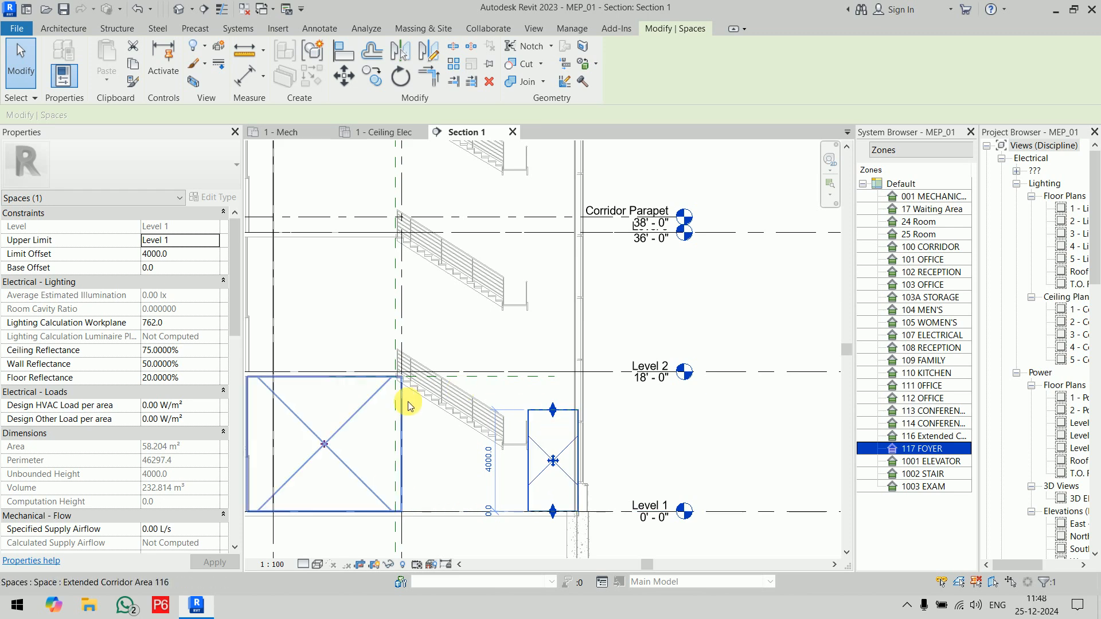
scroll(629, 401, "down", 2)
middle_click_drag(681, 344, 587, 505)
scroll(548, 301, "up", 3)
middle_click_drag(579, 364, 689, 287)
scroll(694, 344, "down", 3)
middle_click_drag(700, 411, 609, 259)
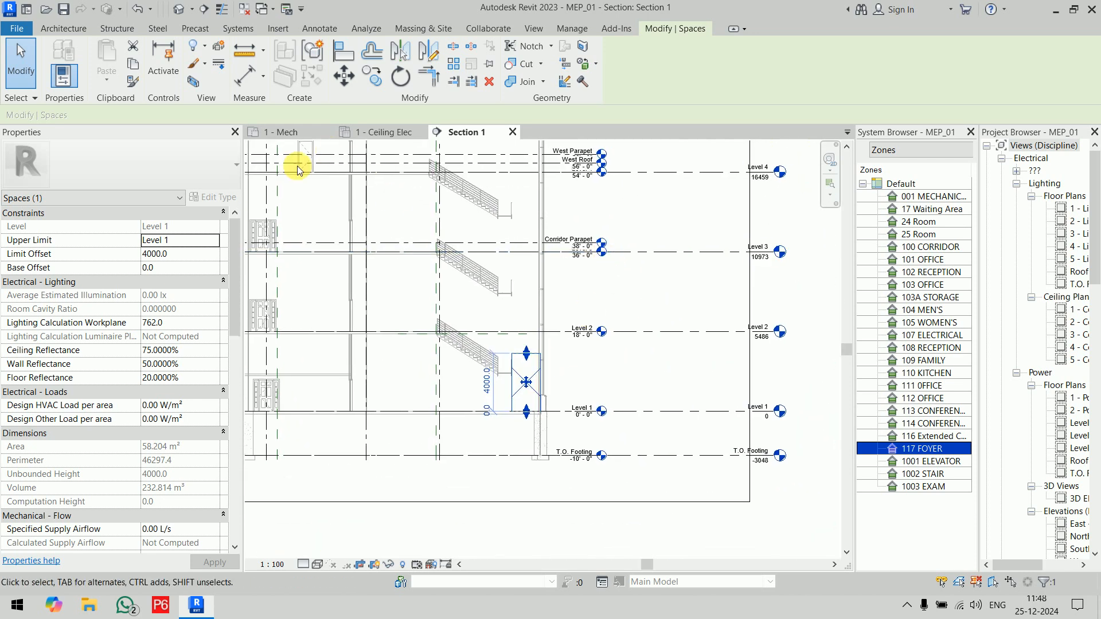
left_click(179, 255)
type("22555")
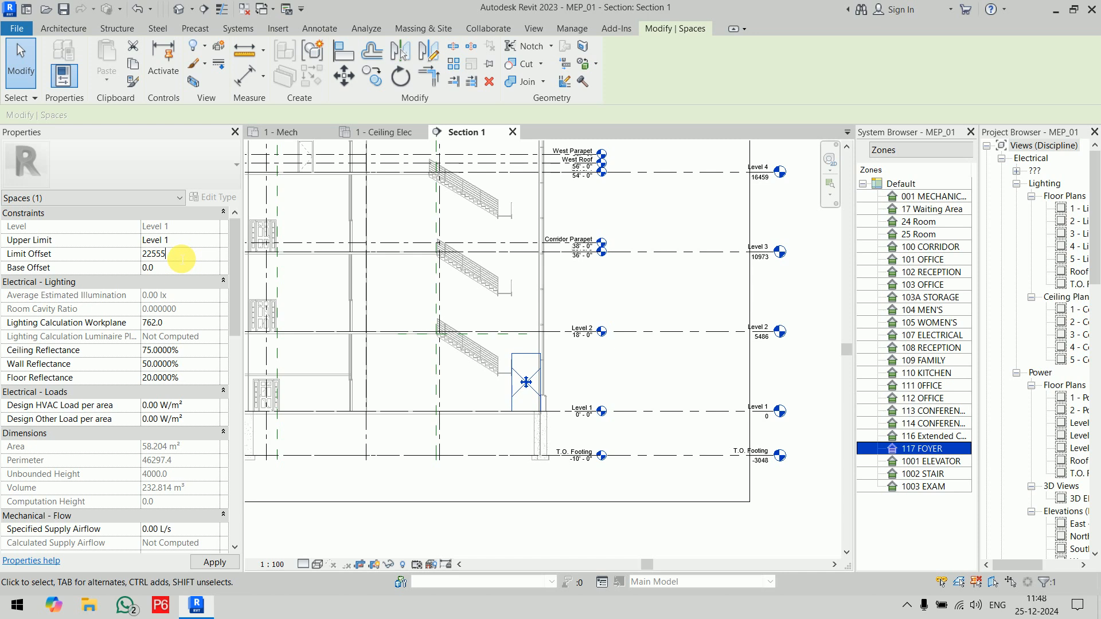
key("Return")
scroll(588, 373, "down", 2)
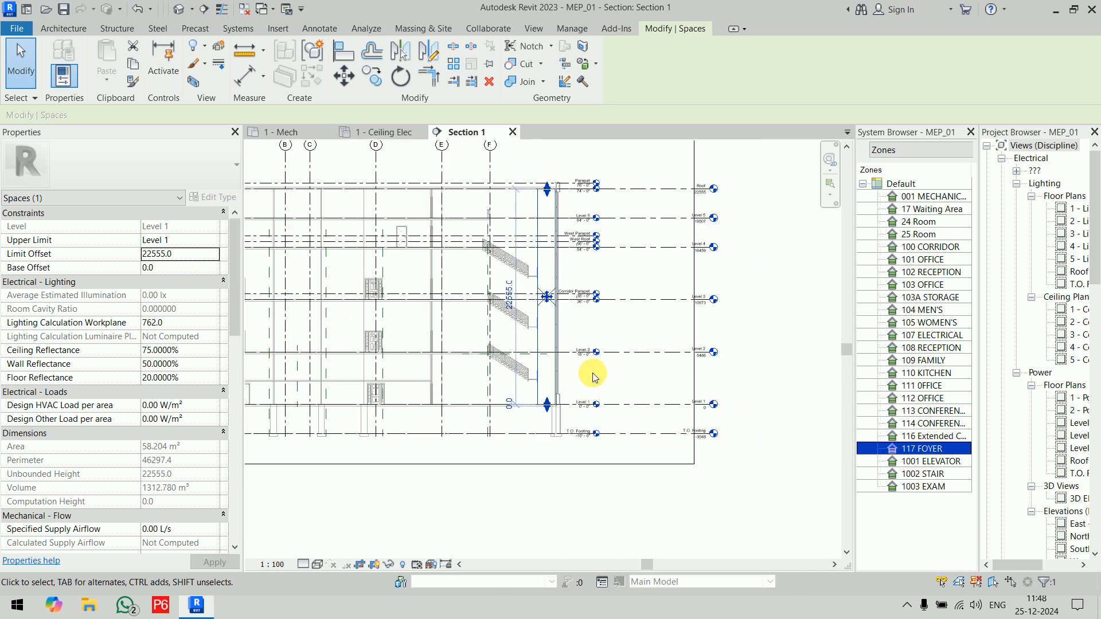
left_click(768, 341)
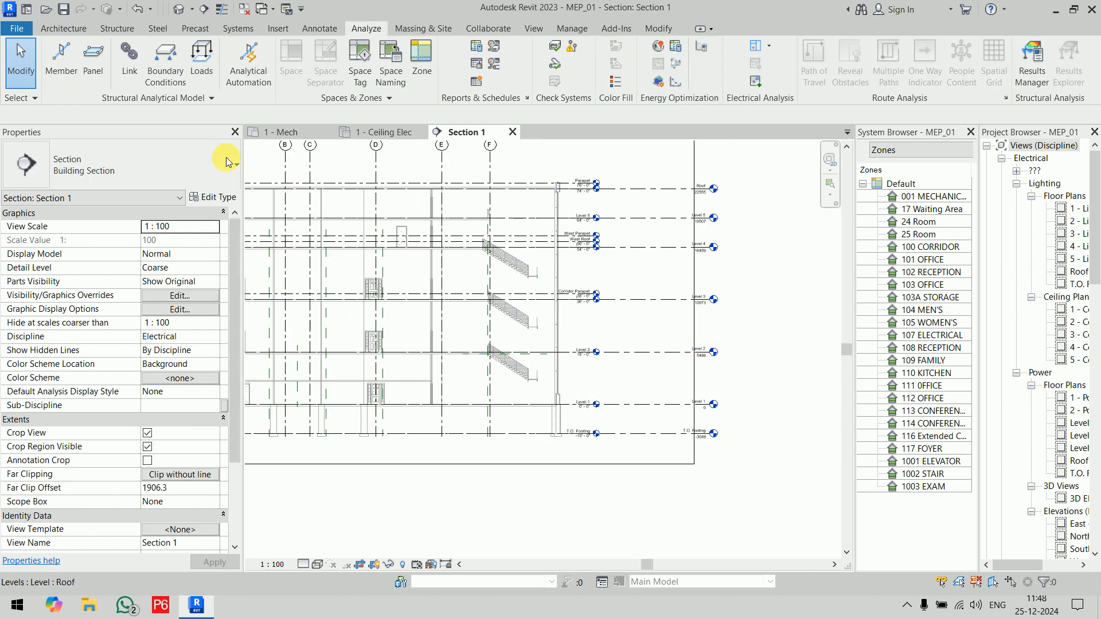
Step: Review the limit offsets and volumes of the FOYER and Extended Corridor Area spaces in the 1 - Mech floor plan
left_click(285, 133)
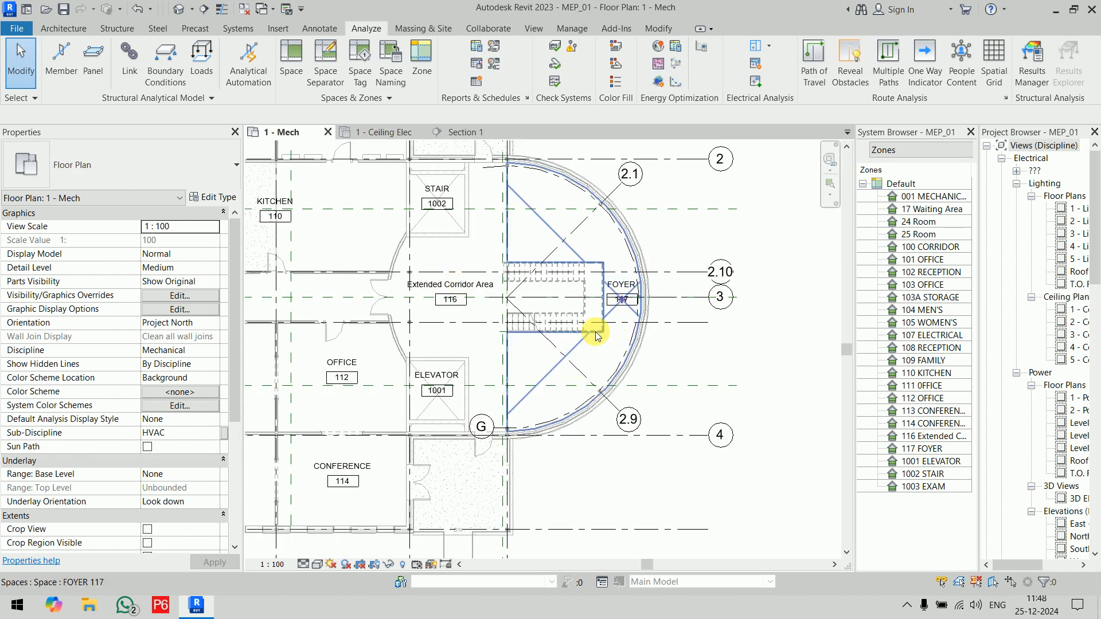
left_click(608, 359)
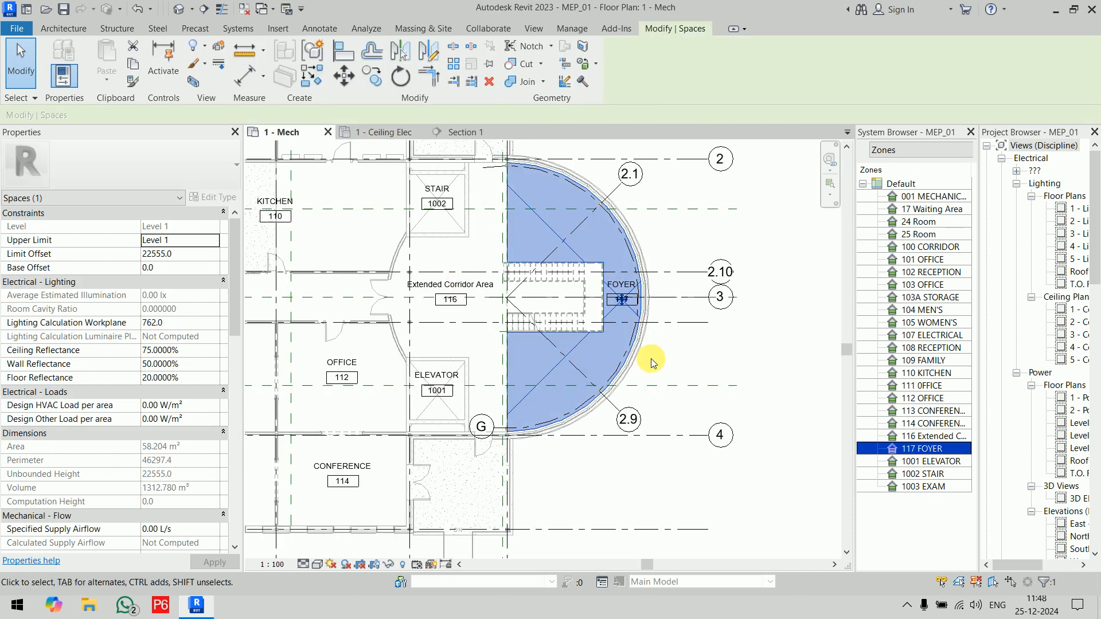
left_click(429, 317)
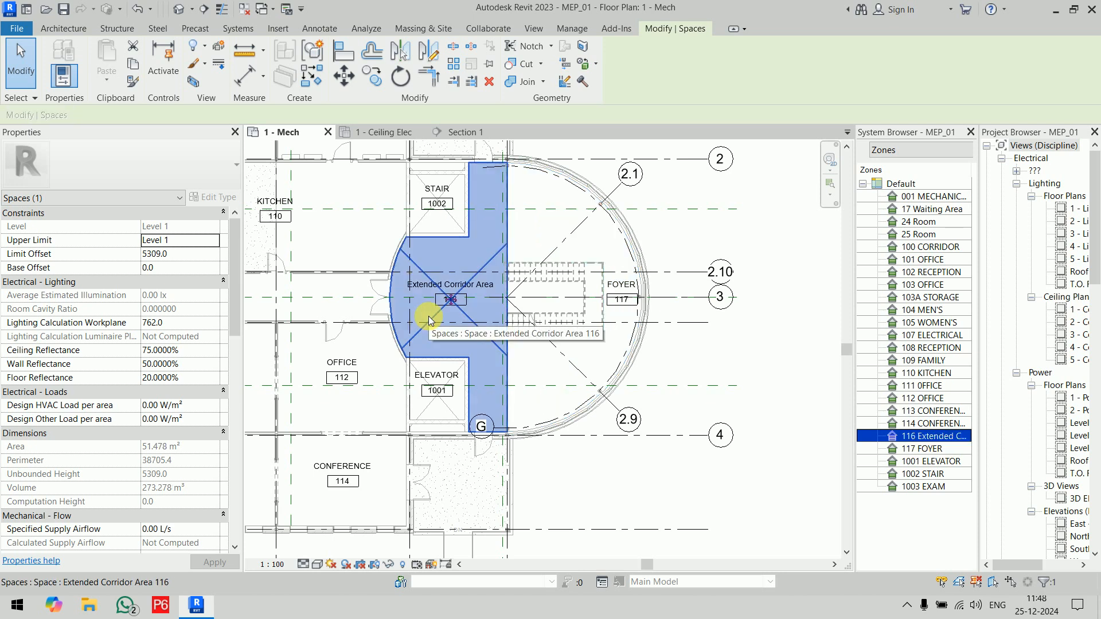
left_click(774, 394)
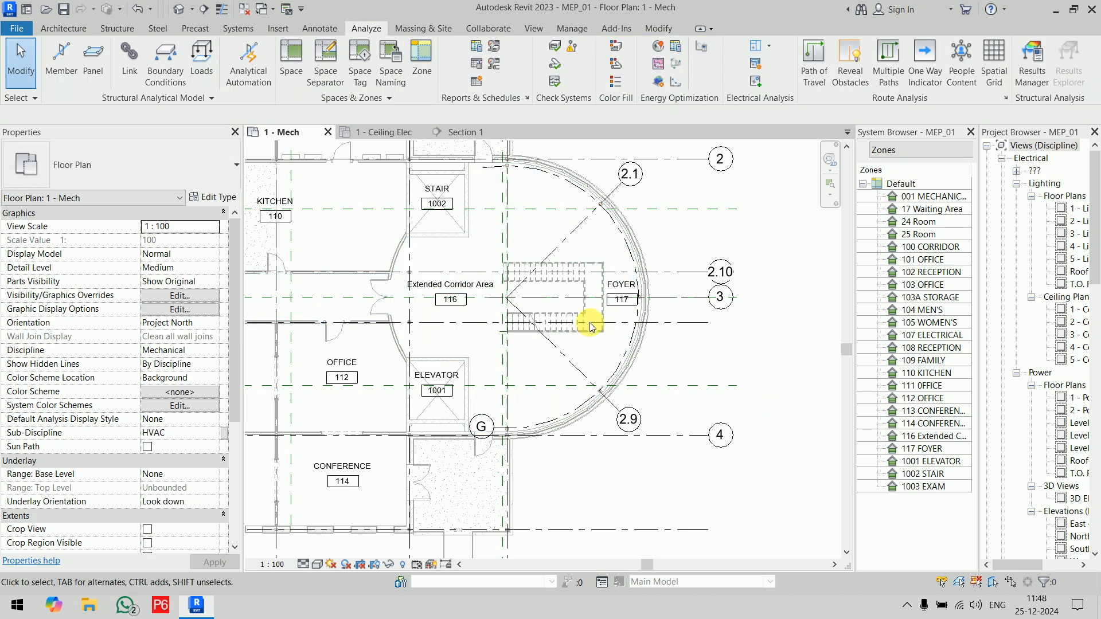
left_click(574, 346)
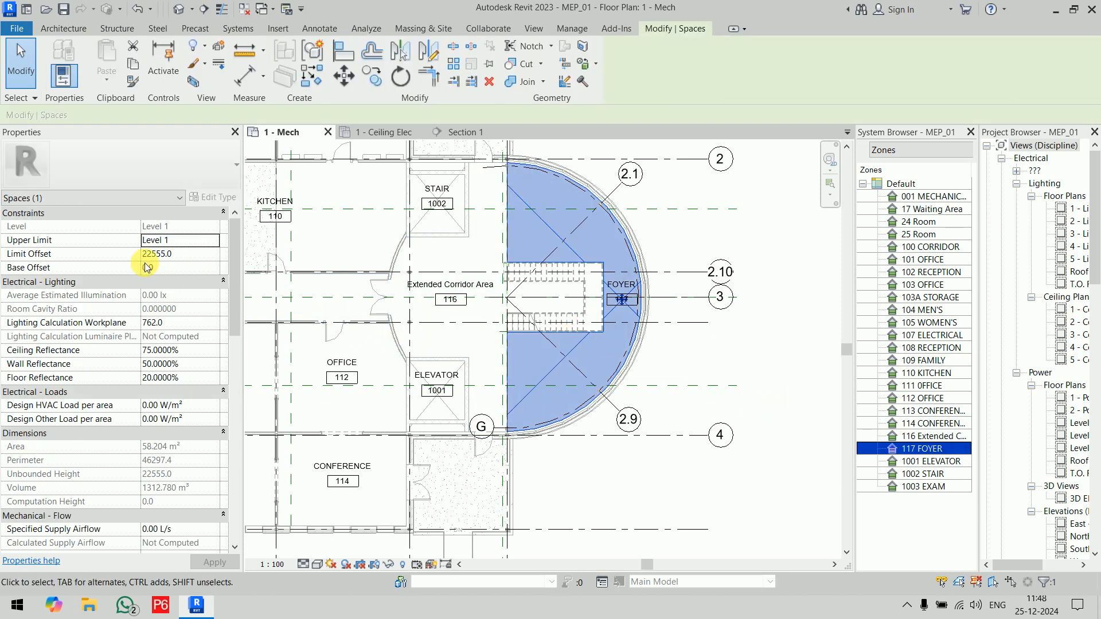
left_click(755, 348)
Step: Close the System Browser and frame all the tagged spaces in the enlarged 1 - Mech floor plan
scroll(755, 348, "down", 3)
middle_click_drag(756, 354, 770, 350)
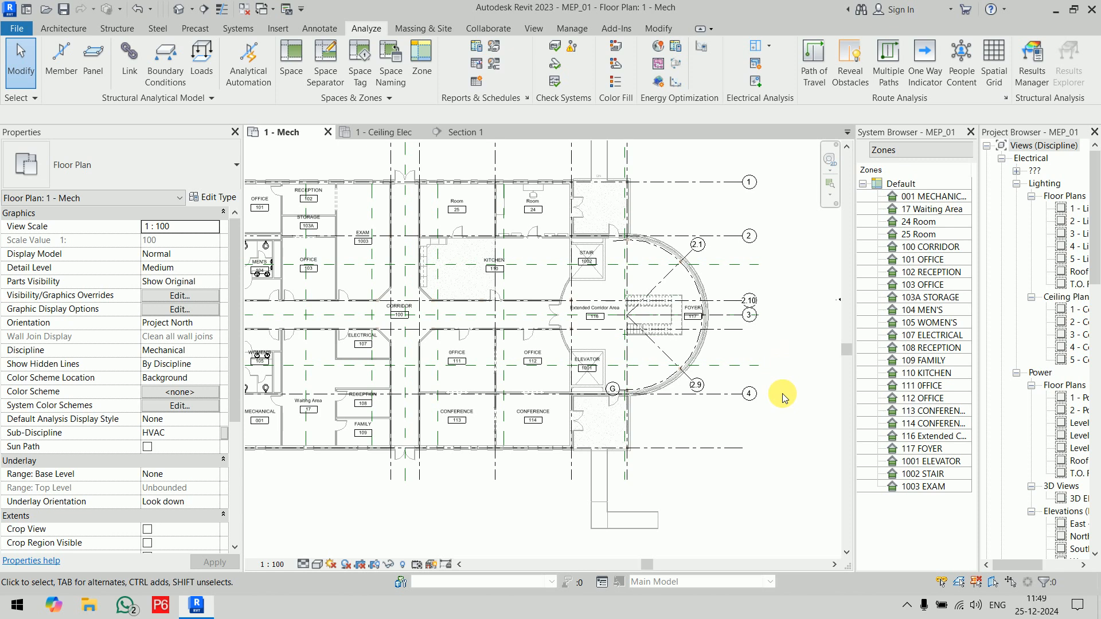
left_click(971, 132)
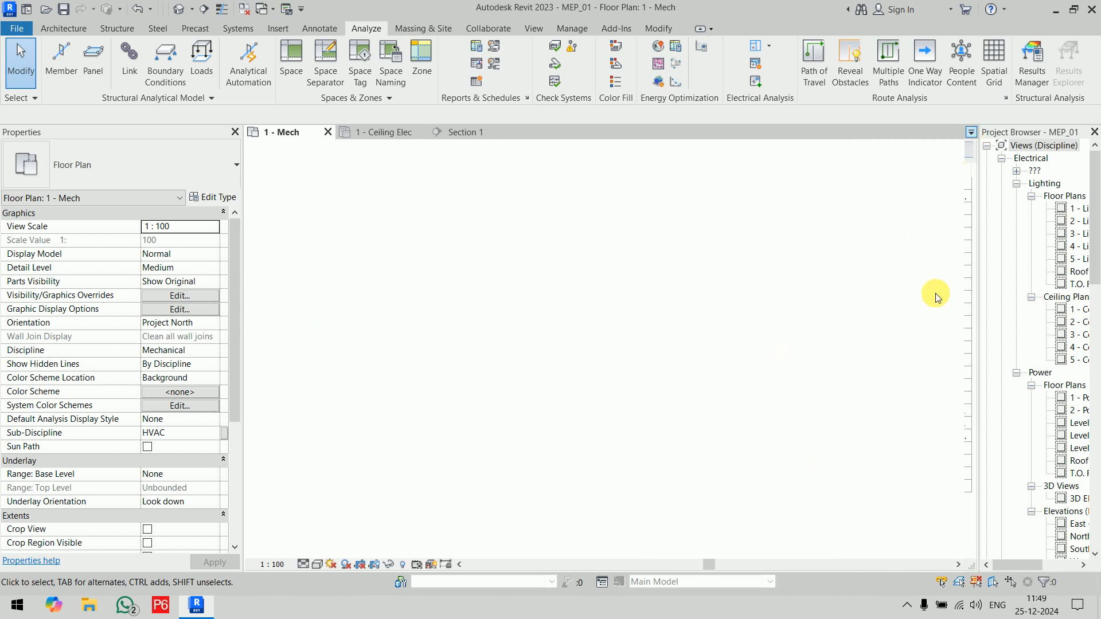
scroll(802, 321, "down", 2)
middle_click_drag(801, 322, 817, 360)
scroll(600, 322, "up", 3)
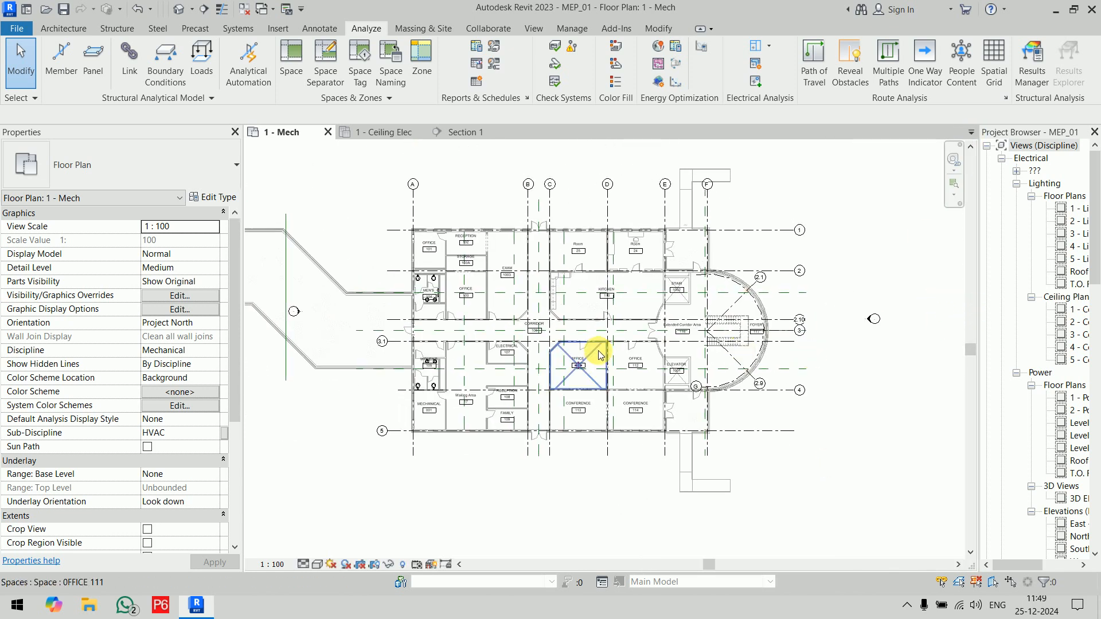
middle_click_drag(599, 324, 634, 366)
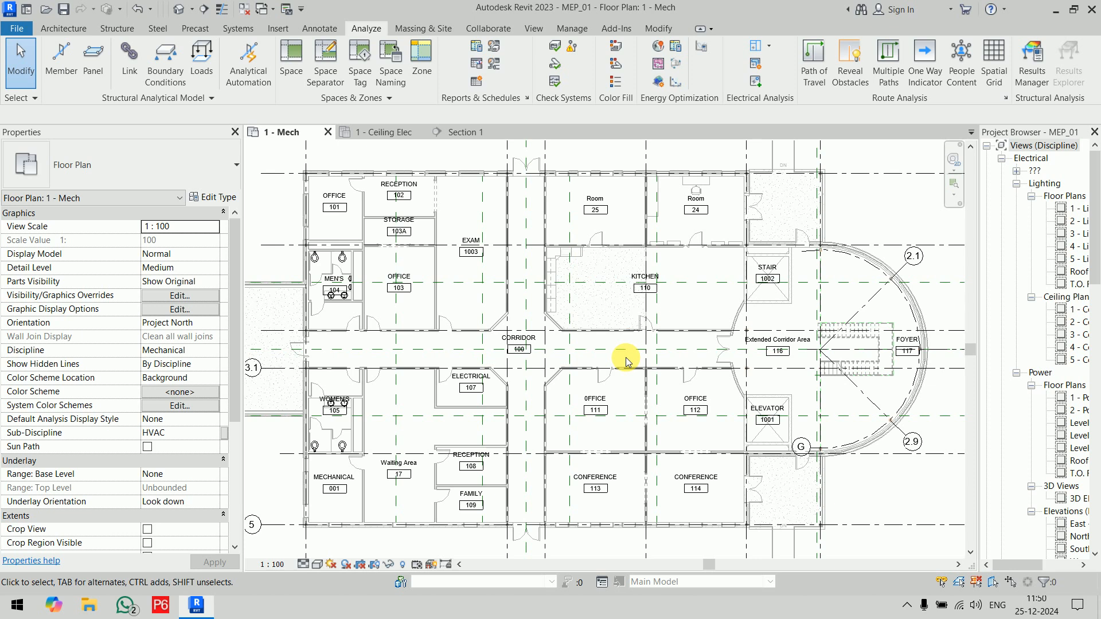
mouse_move(458, 480)
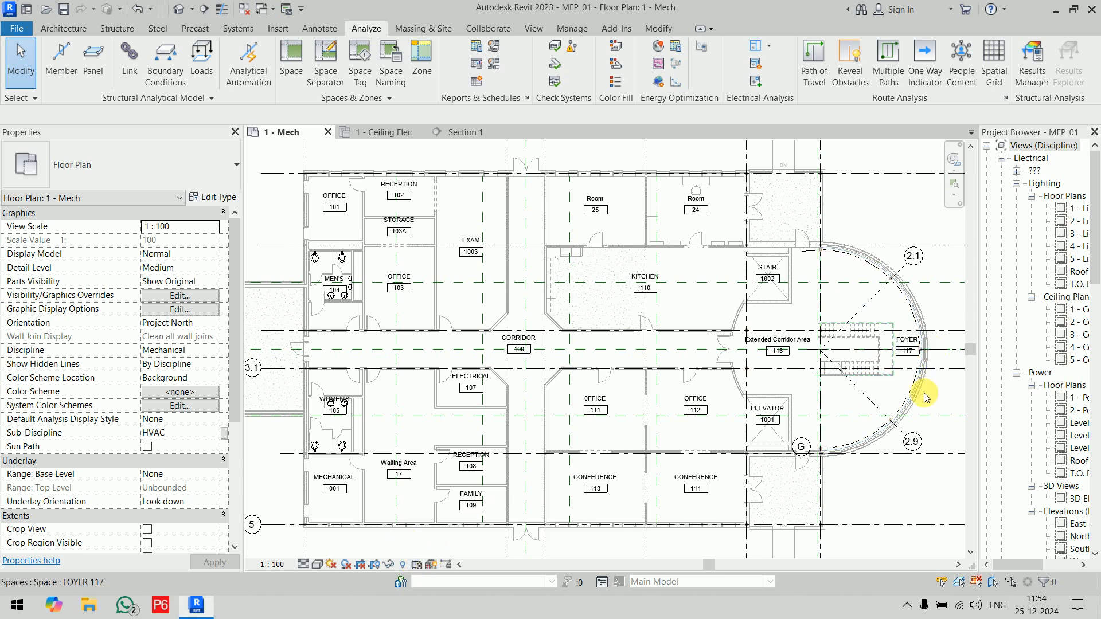
left_click(800, 376)
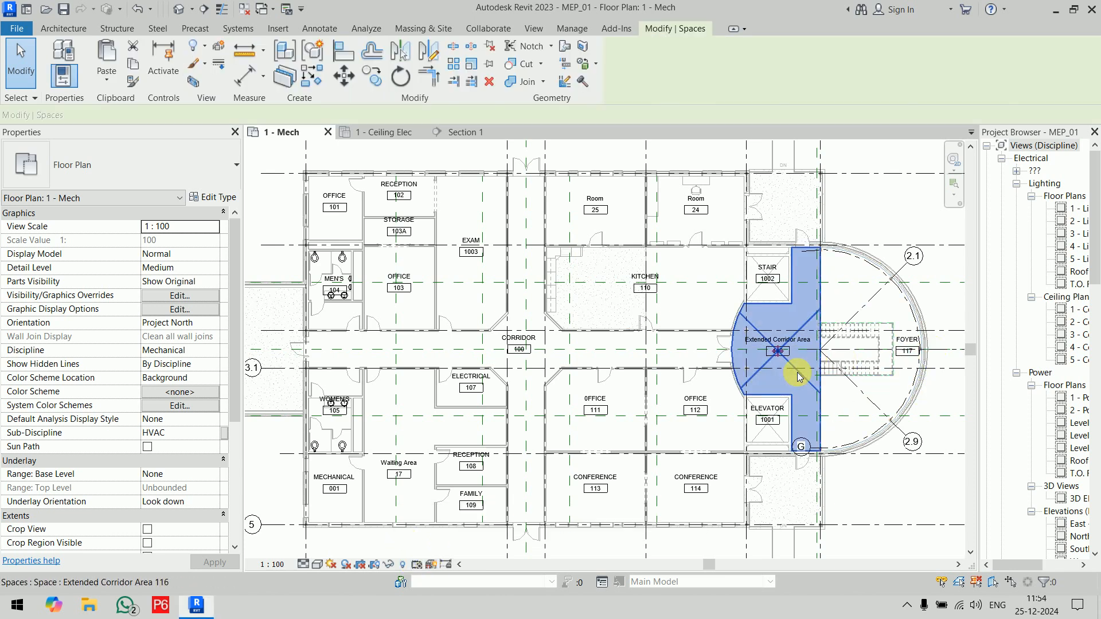
left_click(872, 204)
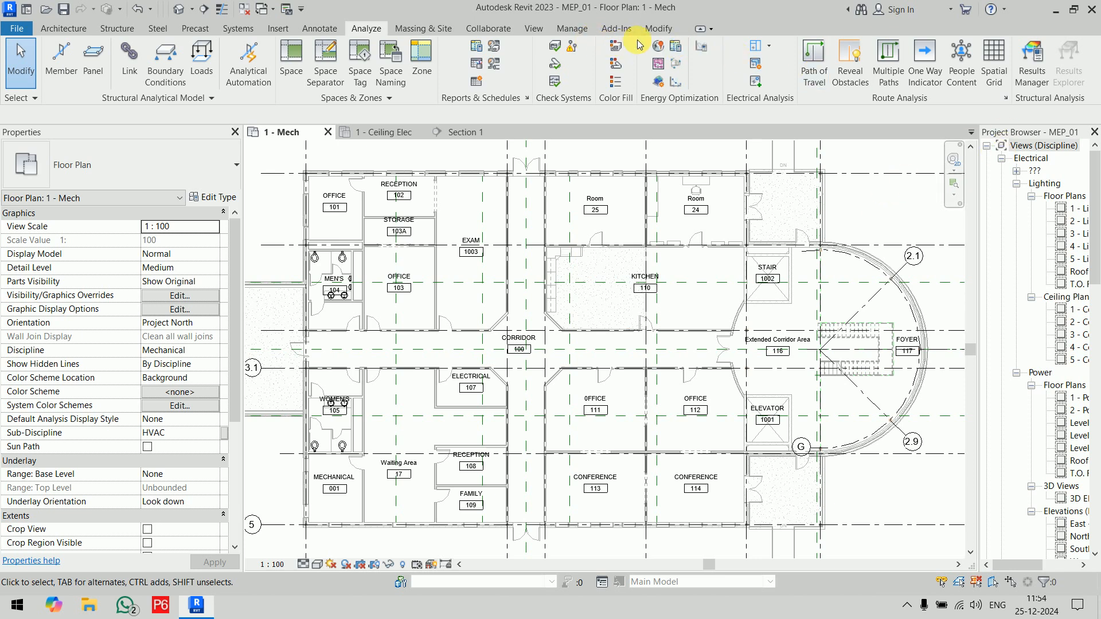
Step: Create a new instance project parameter named Required Lighting and assign it to the Spaces category
left_click(567, 30)
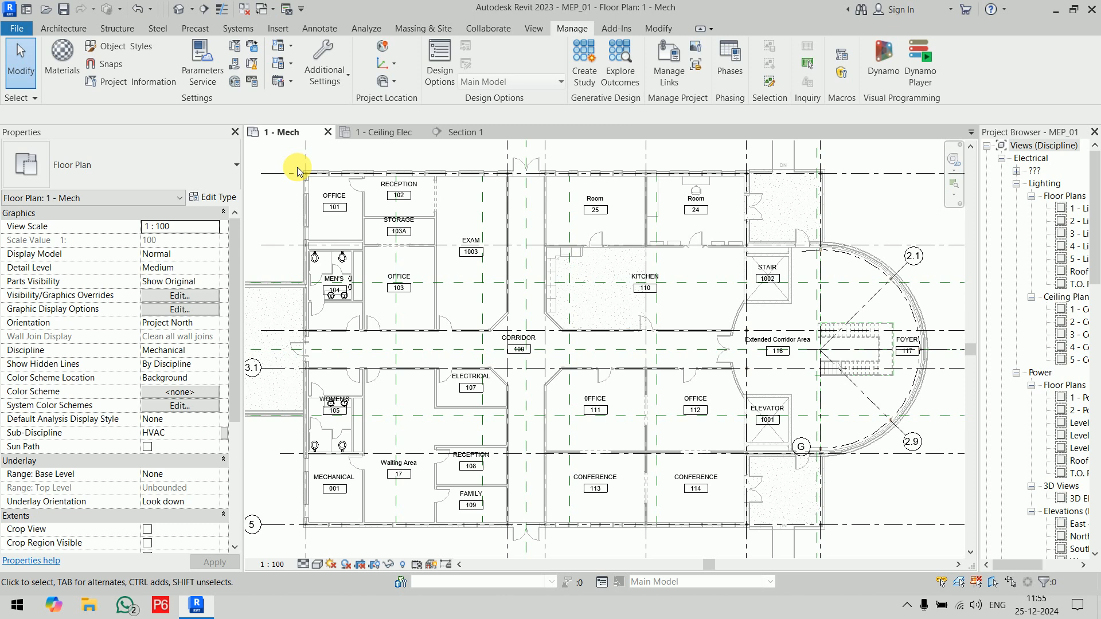
left_click(234, 45)
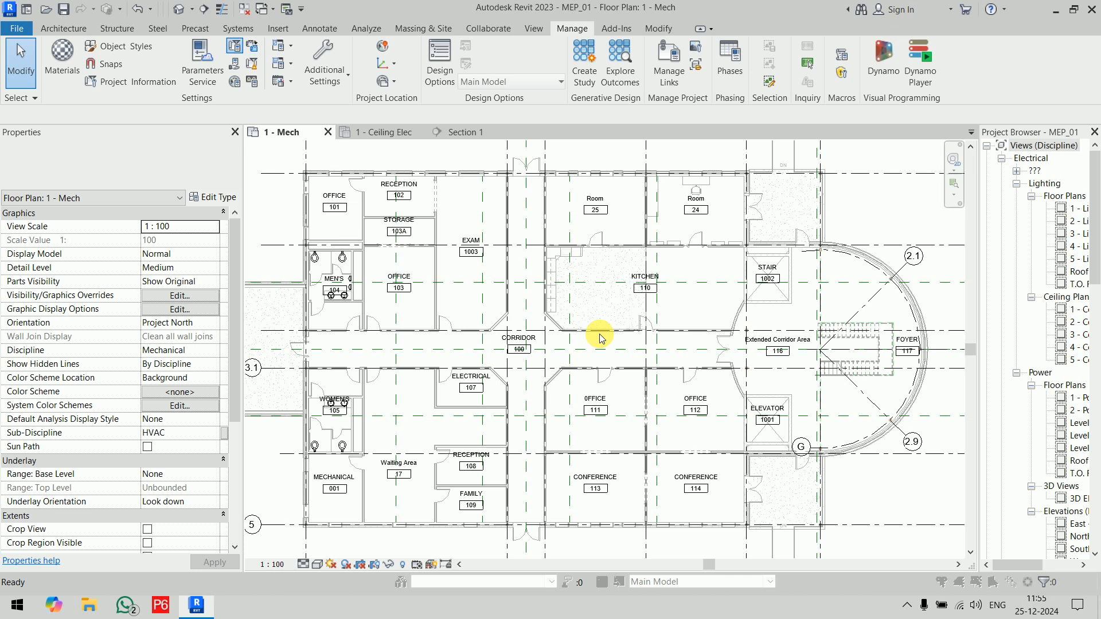
left_click_drag(421, 102, 473, 142)
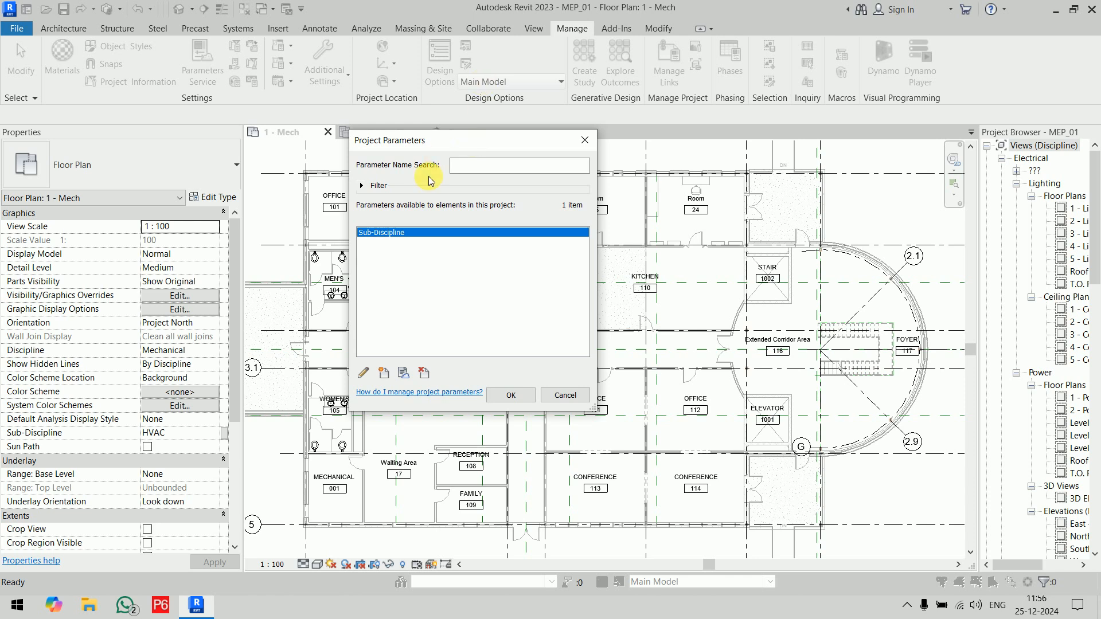
left_click(384, 373)
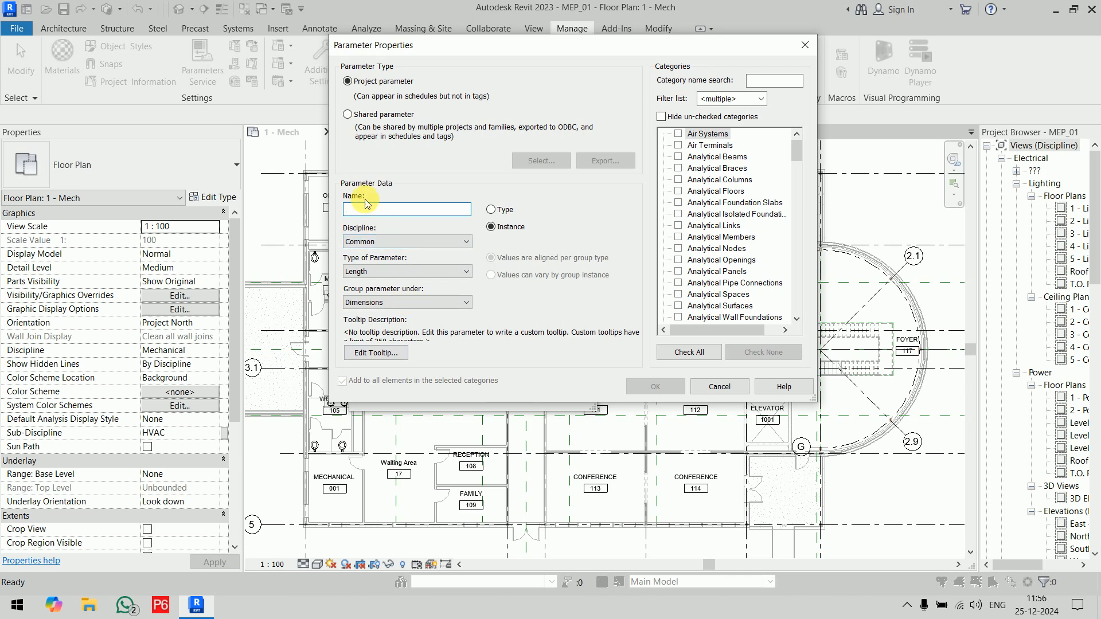
type("Req")
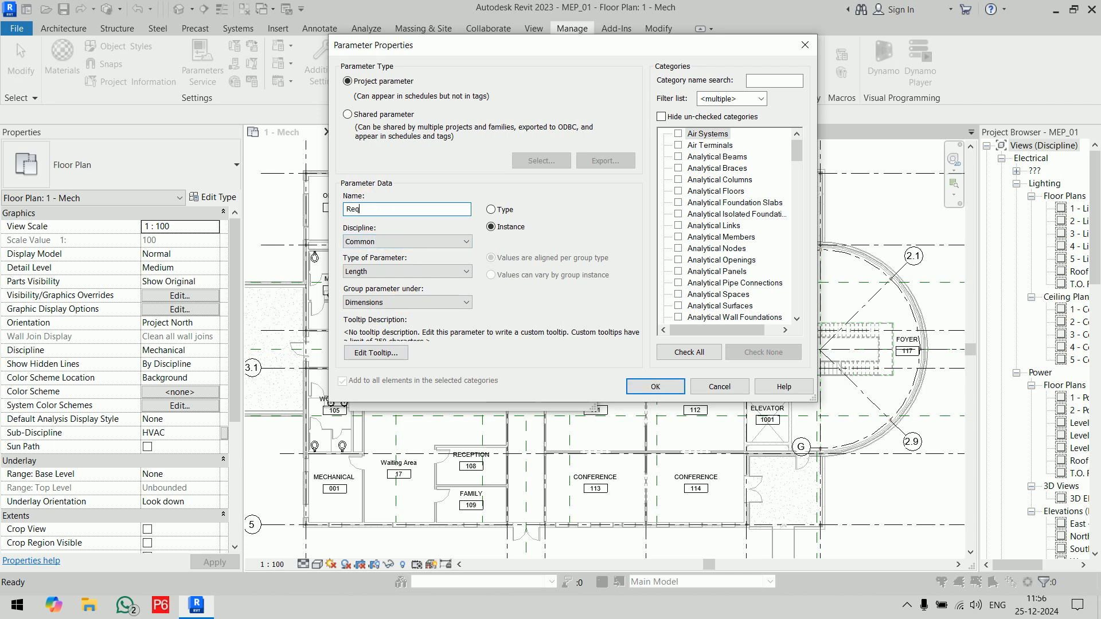
type("uired Lighting")
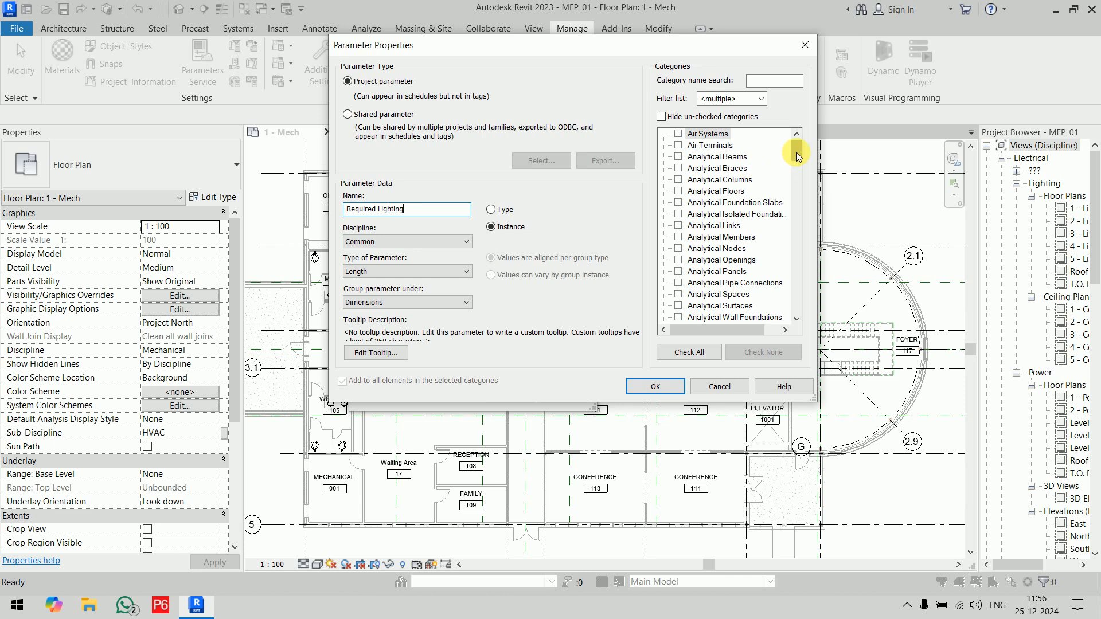
left_click_drag(798, 155, 793, 279)
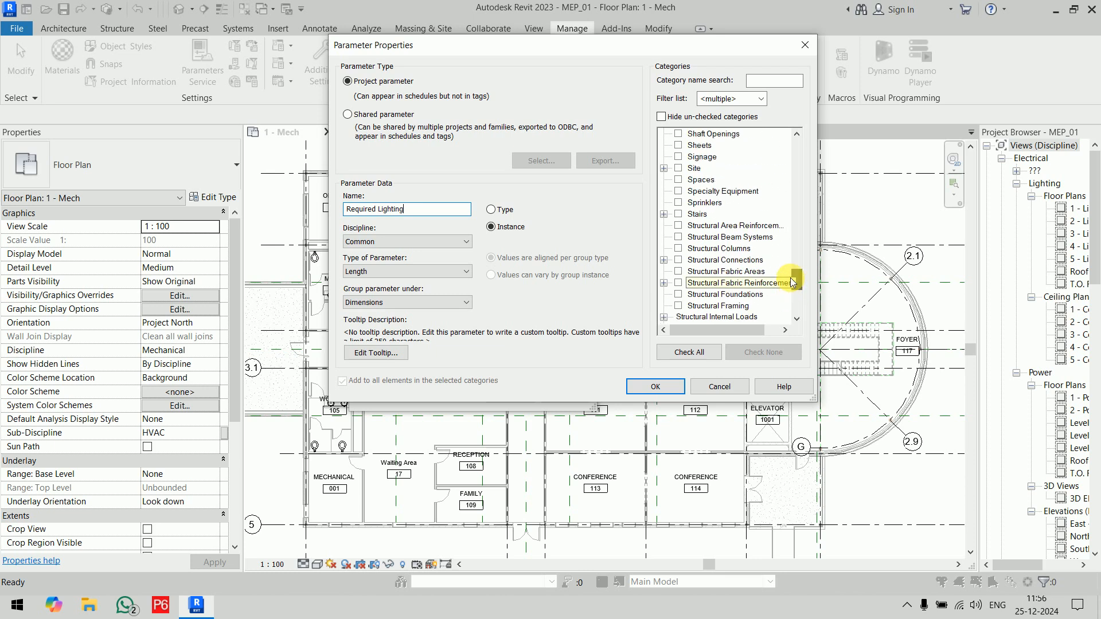
left_click(679, 180)
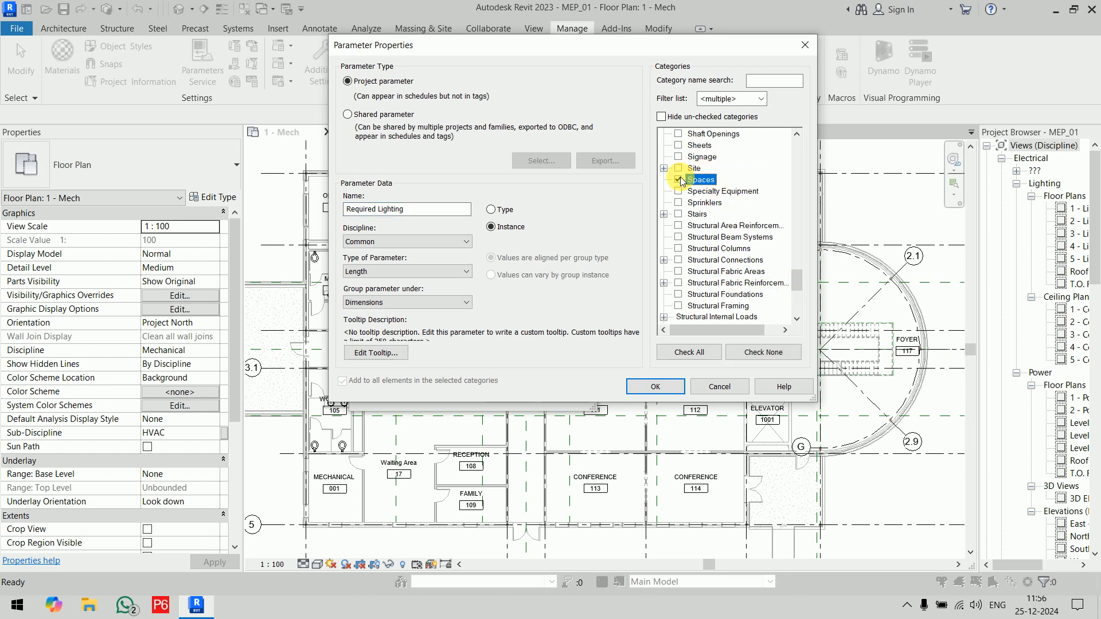
Step: Set the Required Lighting parameter's discipline to Electrical and its type to Illuminance, then accept the project parameters
left_click(427, 242)
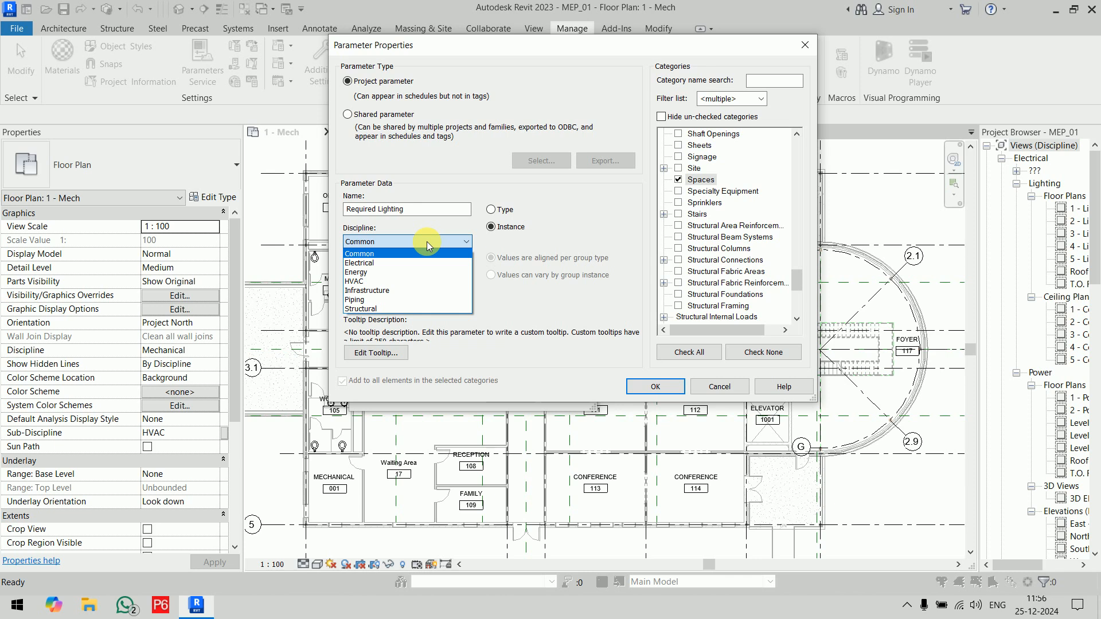
left_click(426, 262)
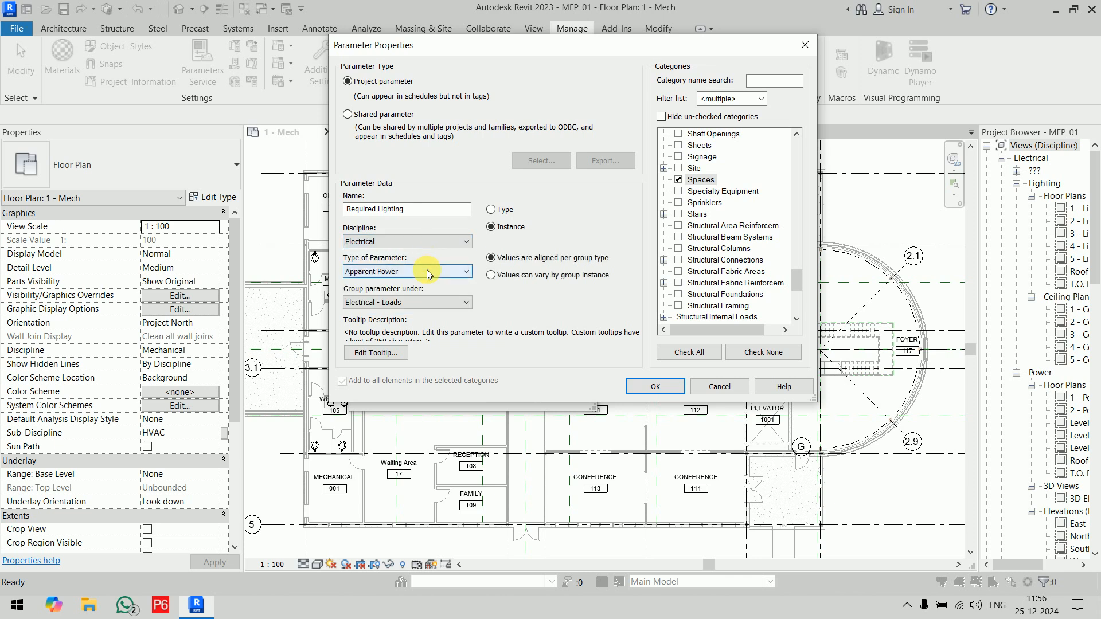
left_click(429, 272)
left_click(409, 385)
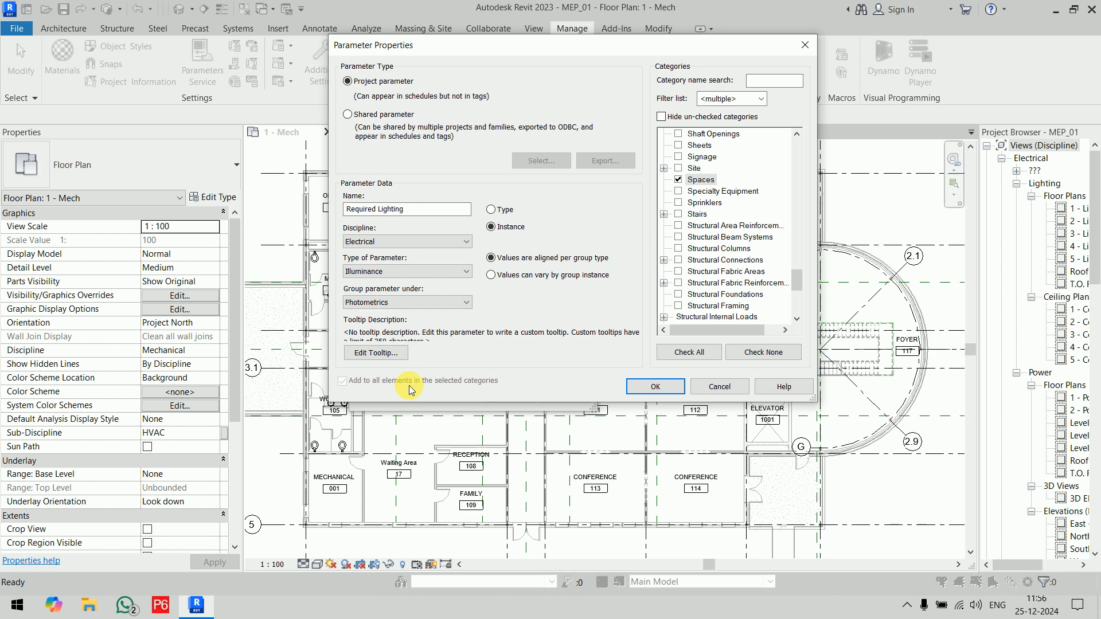
left_click(656, 387)
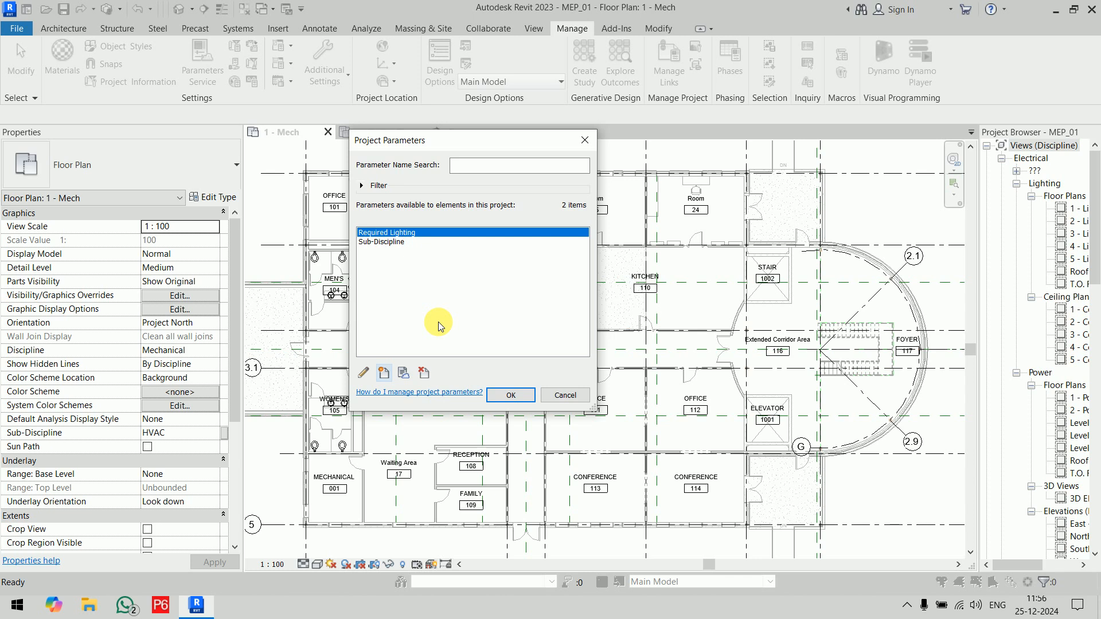
left_click(510, 395)
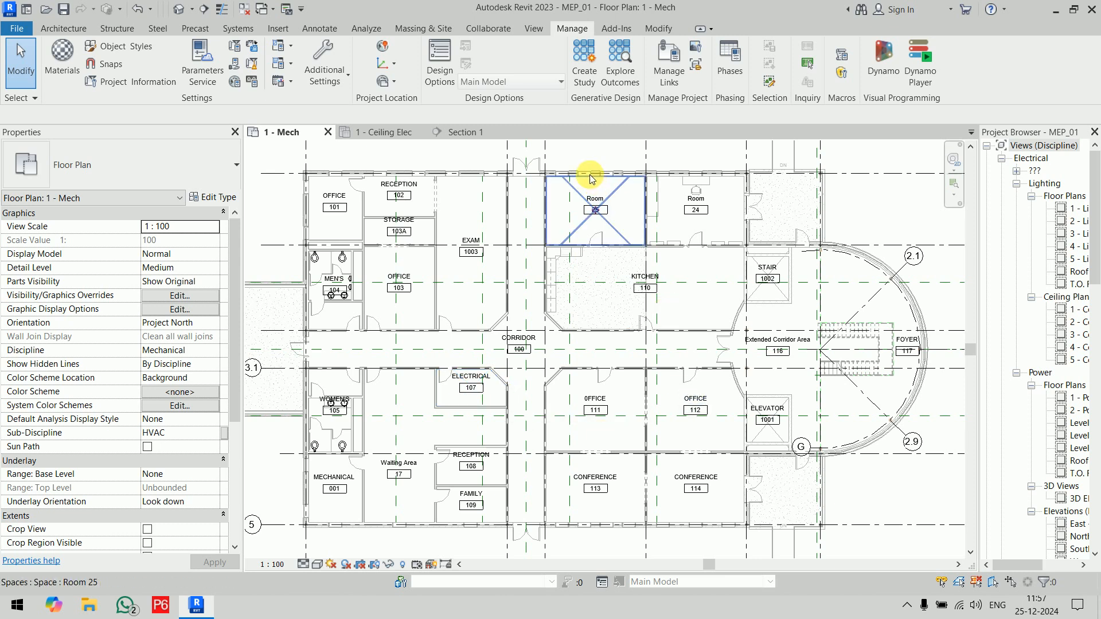
Step: Start a new schedule for the Spaces category and set it to schedule keys instead of building components
left_click(533, 29)
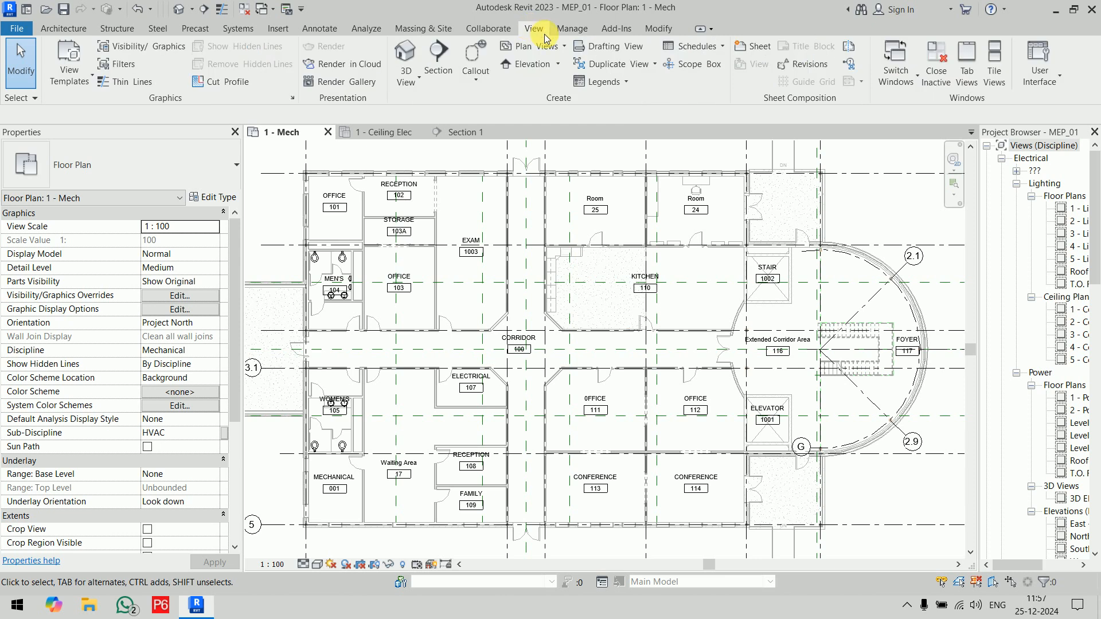
left_click(723, 48)
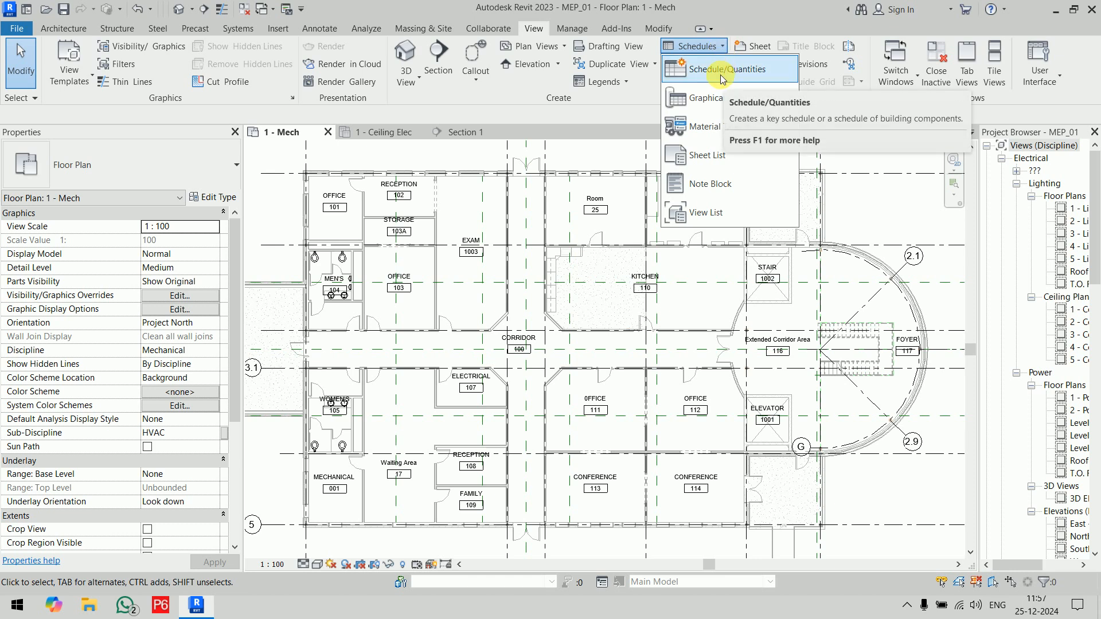
left_click(724, 69)
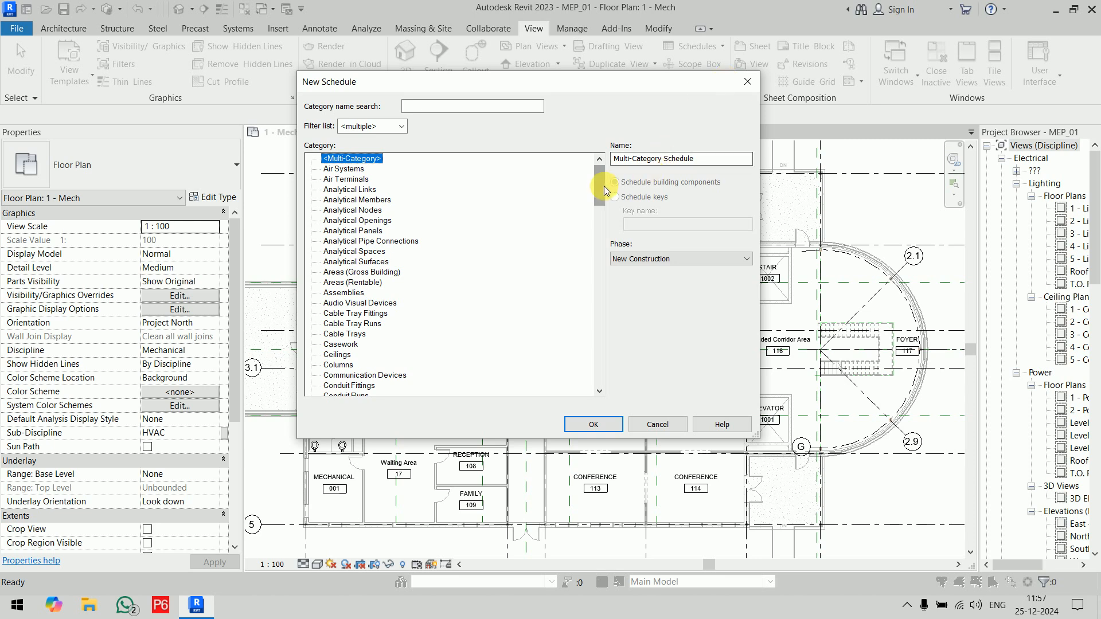
left_click_drag(600, 186, 600, 369)
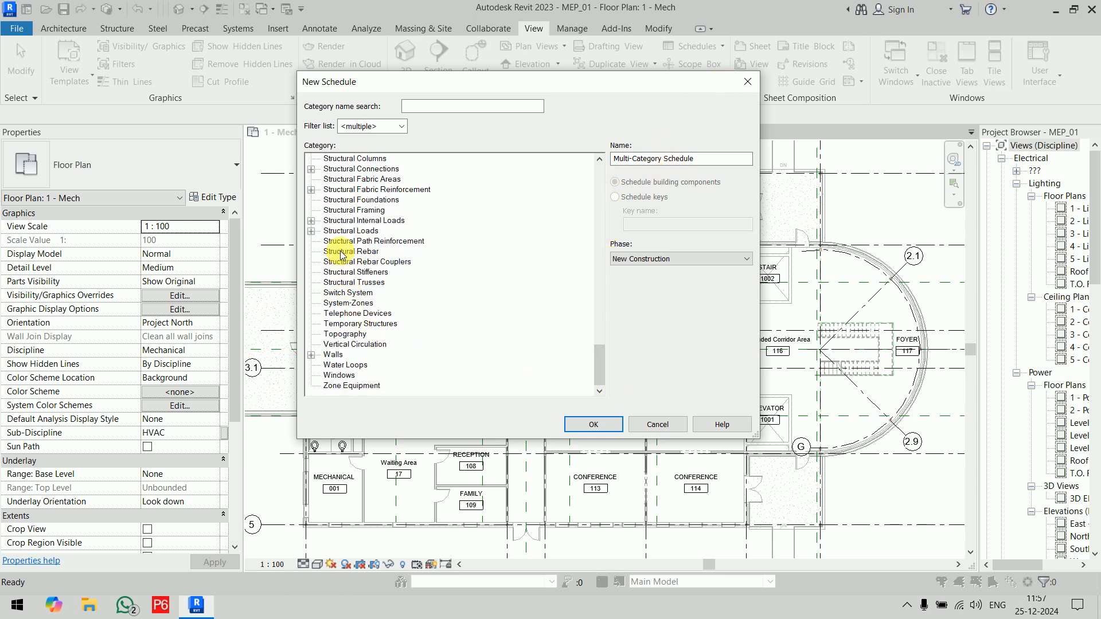
scroll(338, 226, "up", 2)
scroll(337, 226, "up", 2)
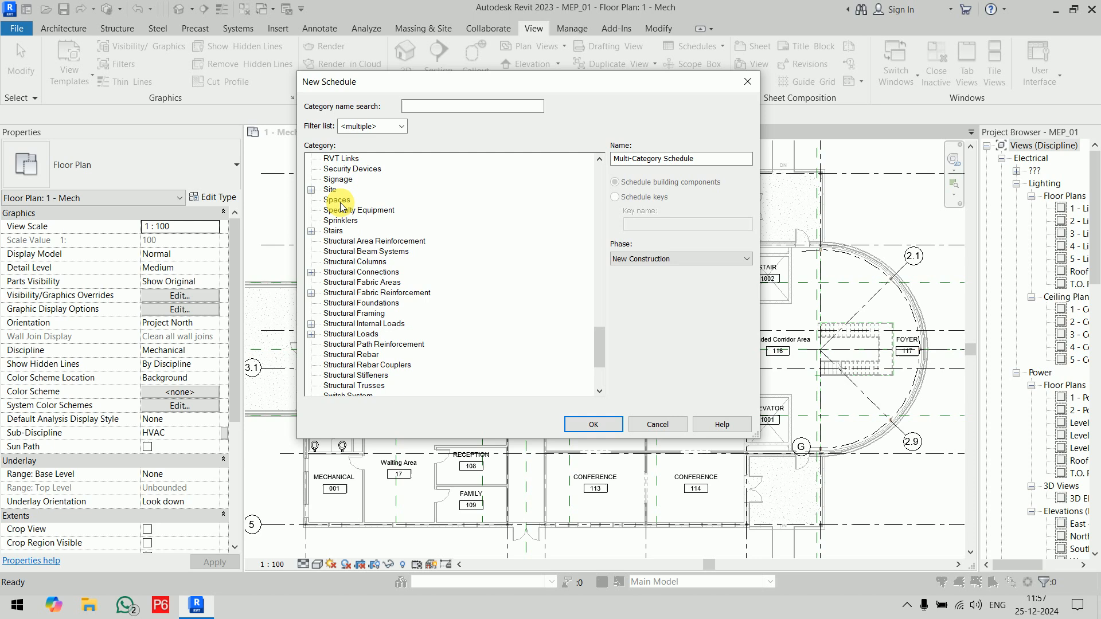
left_click(336, 200)
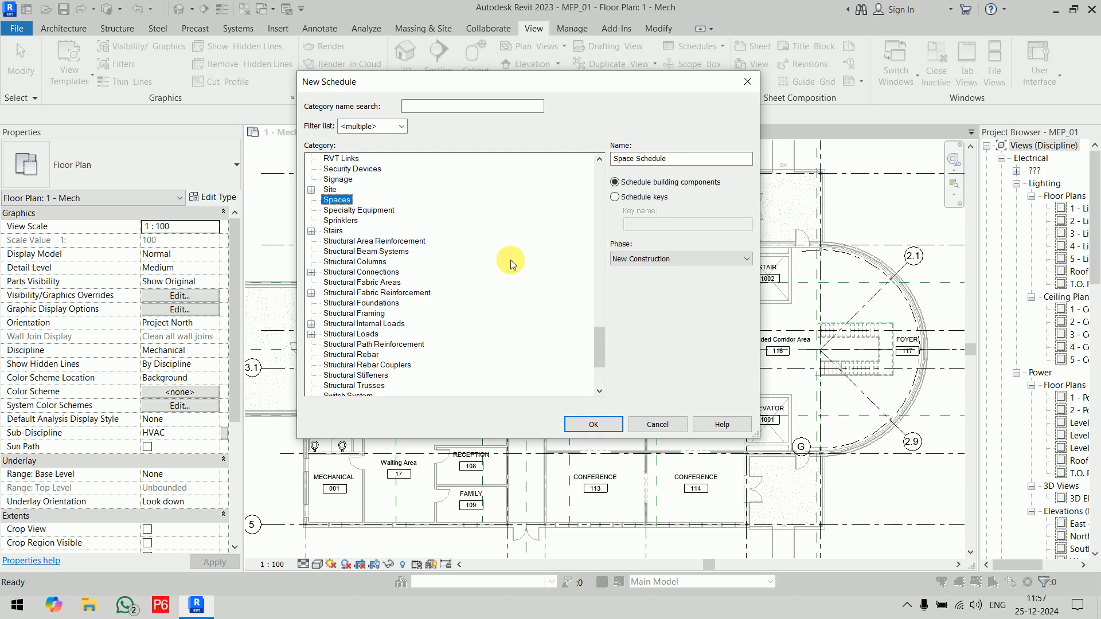
left_click(656, 198)
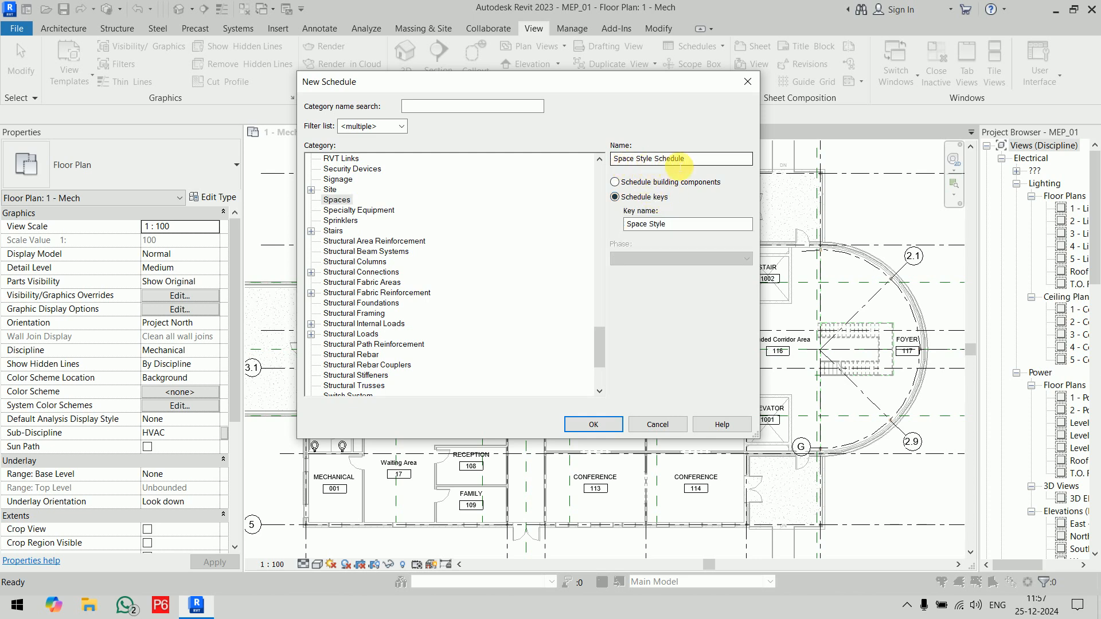
Step: Name the key schedule Required Lighting Details and proceed to its schedule properties
left_click_drag(701, 159, 545, 166)
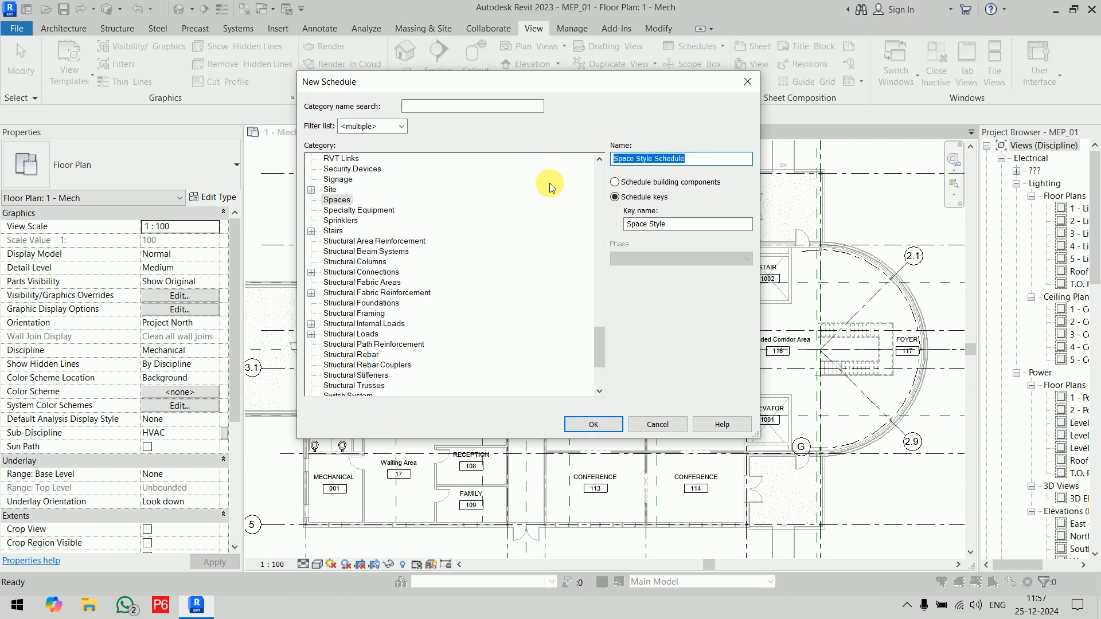
type("Req")
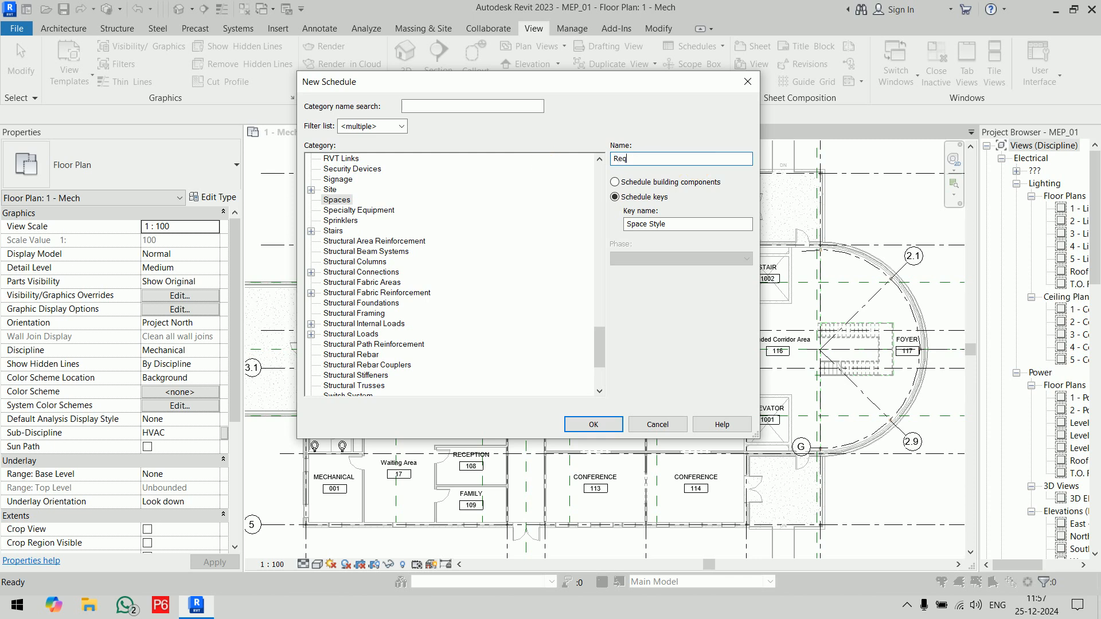
type("uired Lighting Details")
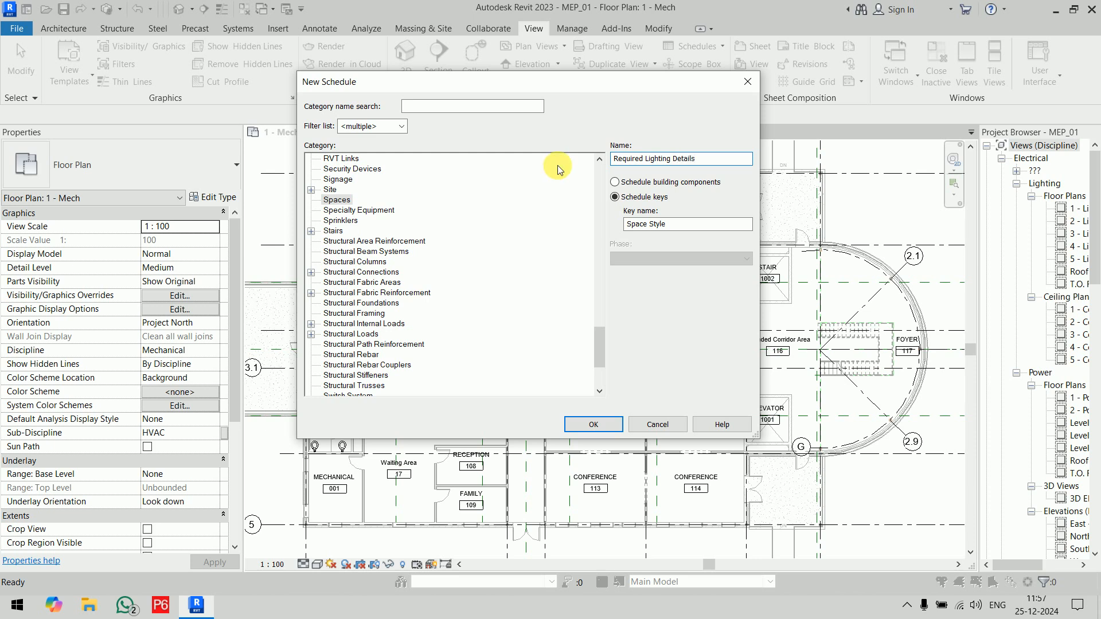
left_click(594, 425)
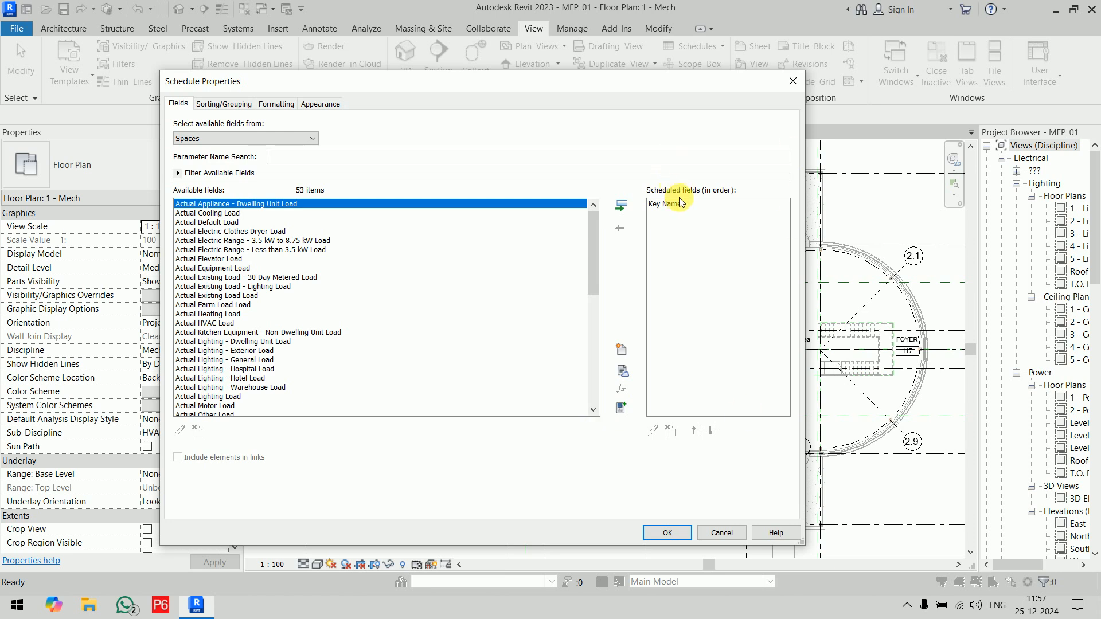
Step: Add the Required Lighting field after Key Name in the scheduled fields and generate the schedule
left_click(700, 206)
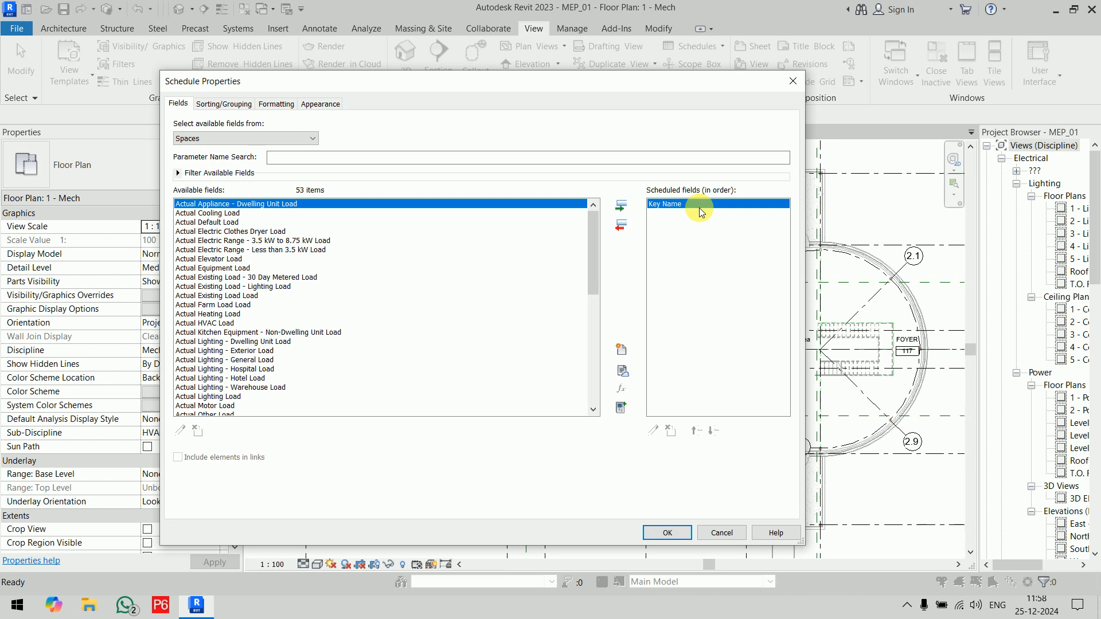
left_click_drag(594, 240, 597, 344)
left_click(224, 350)
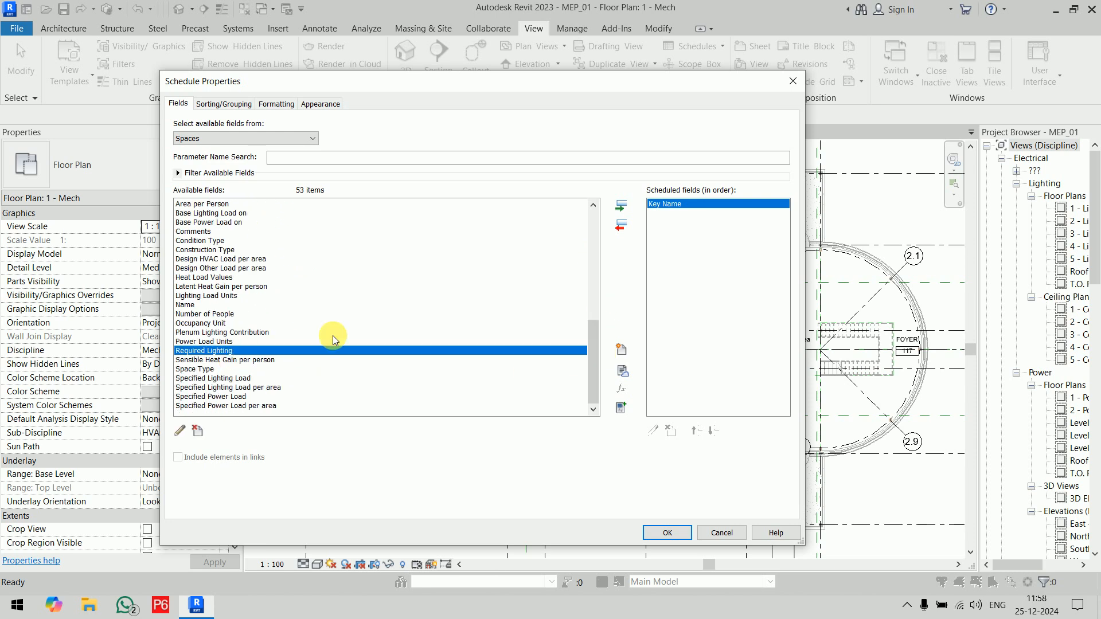
left_click(621, 205)
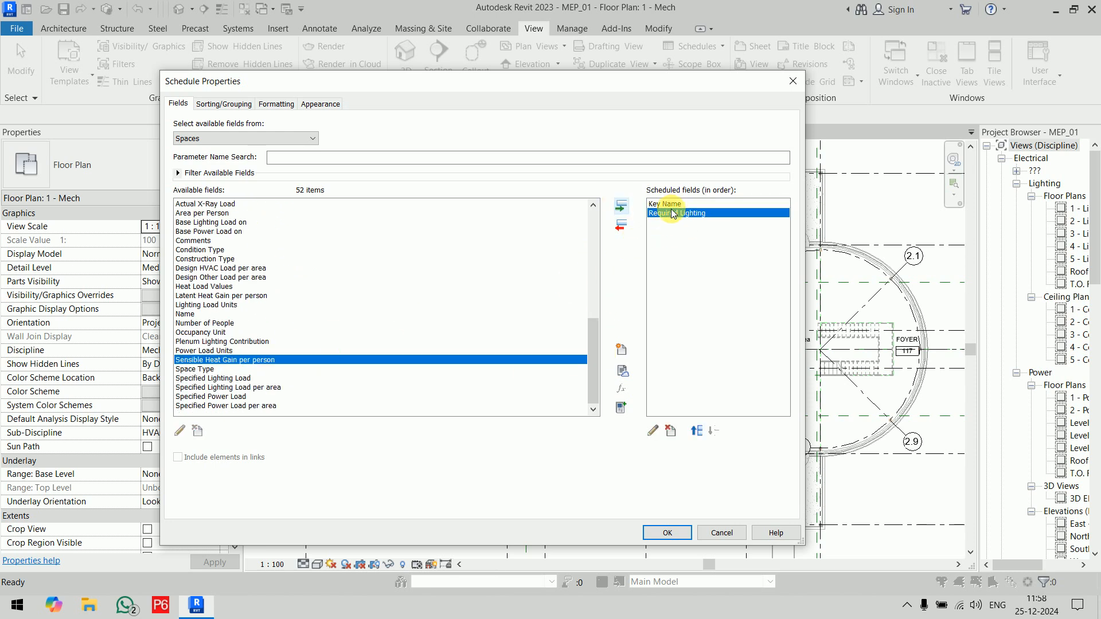
left_click(666, 533)
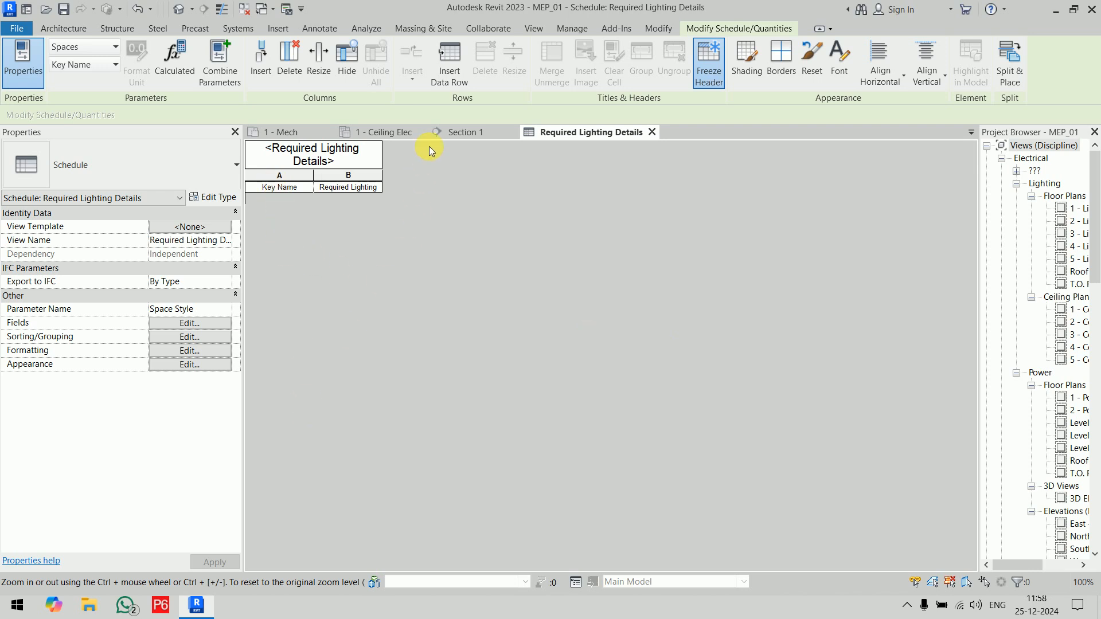
Step: Insert ten data rows into the Required Lighting Details schedule
left_click(451, 72)
left_click(451, 74)
left_click(452, 73)
left_click(451, 74)
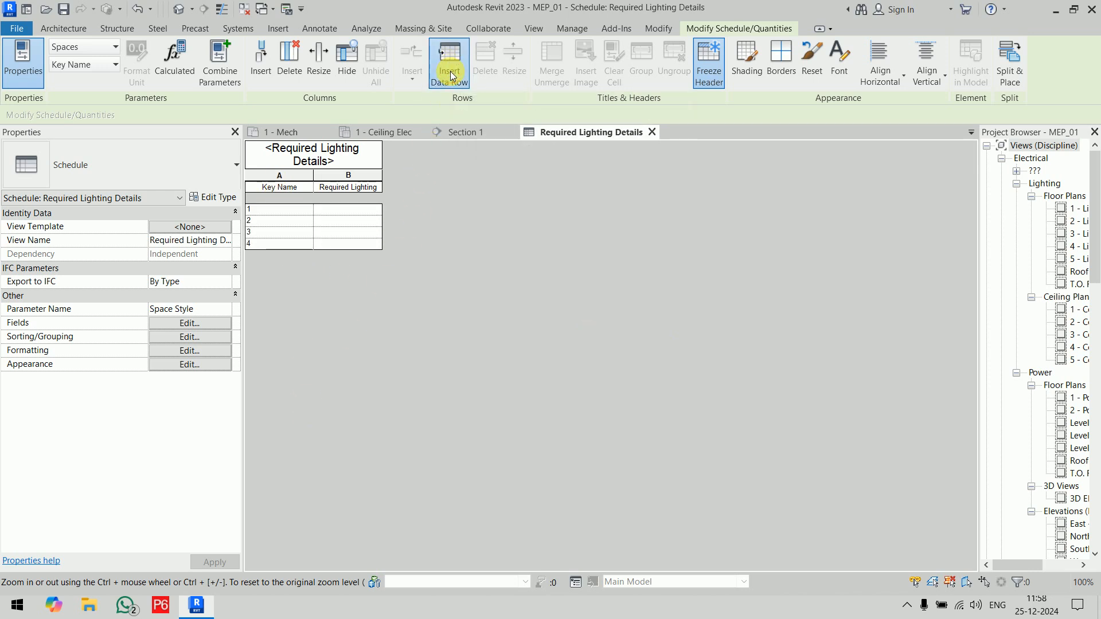
left_click(451, 73)
left_click(451, 73)
left_click(452, 74)
left_click(452, 73)
left_click(451, 73)
left_click(451, 73)
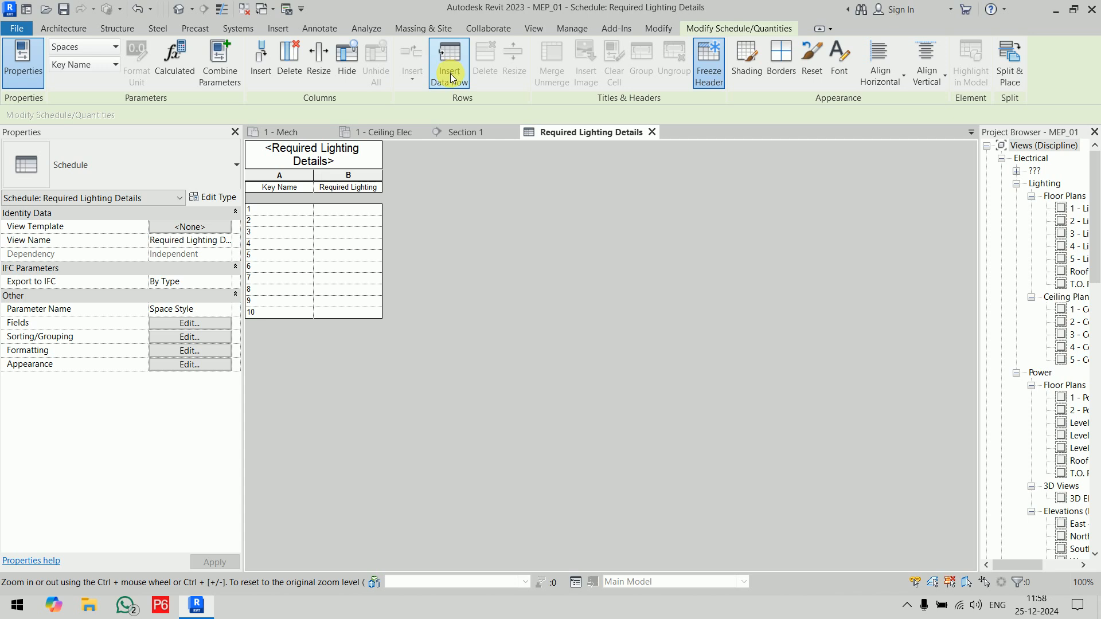
Step: Rename key 1 as Kitchen / Pantry and enter 750 lx as its required lighting
left_click(298, 212)
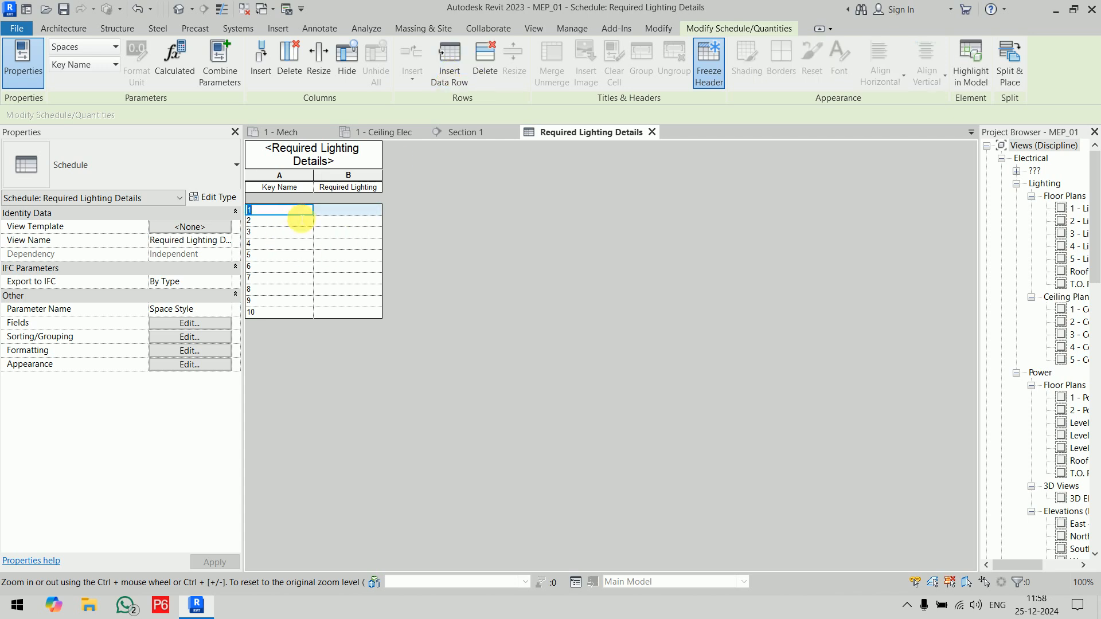
type("Kitchen / Pantry")
key("Return")
key("Up")
key("Down")
key("Down")
key("Down")
key("Down")
key("Down")
key("Down")
key("Down")
key("Down")
key("Down")
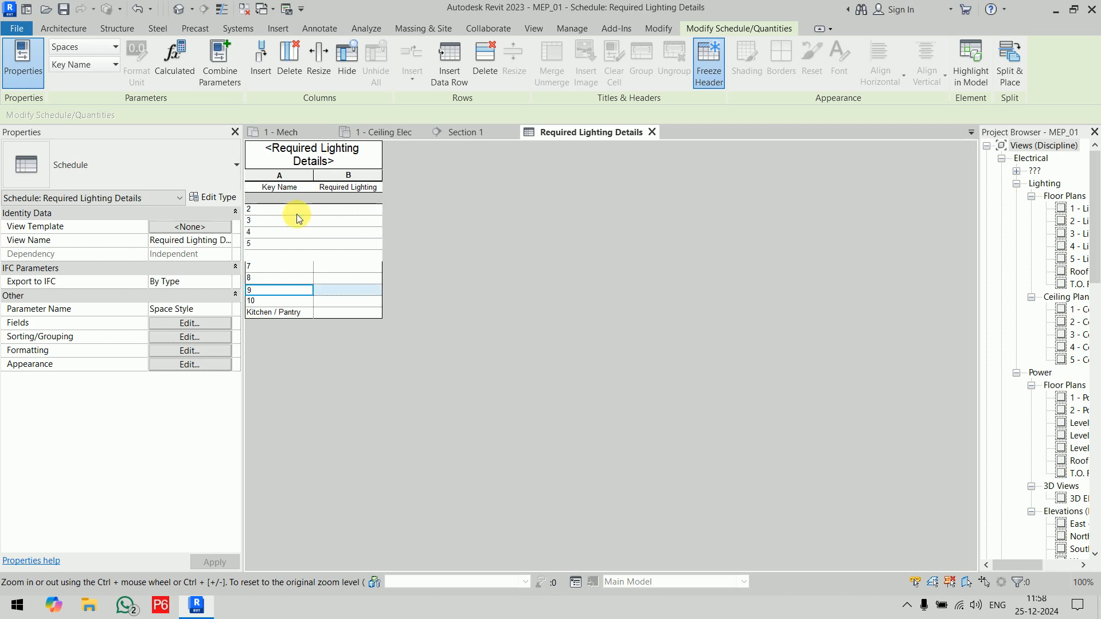
key("Right")
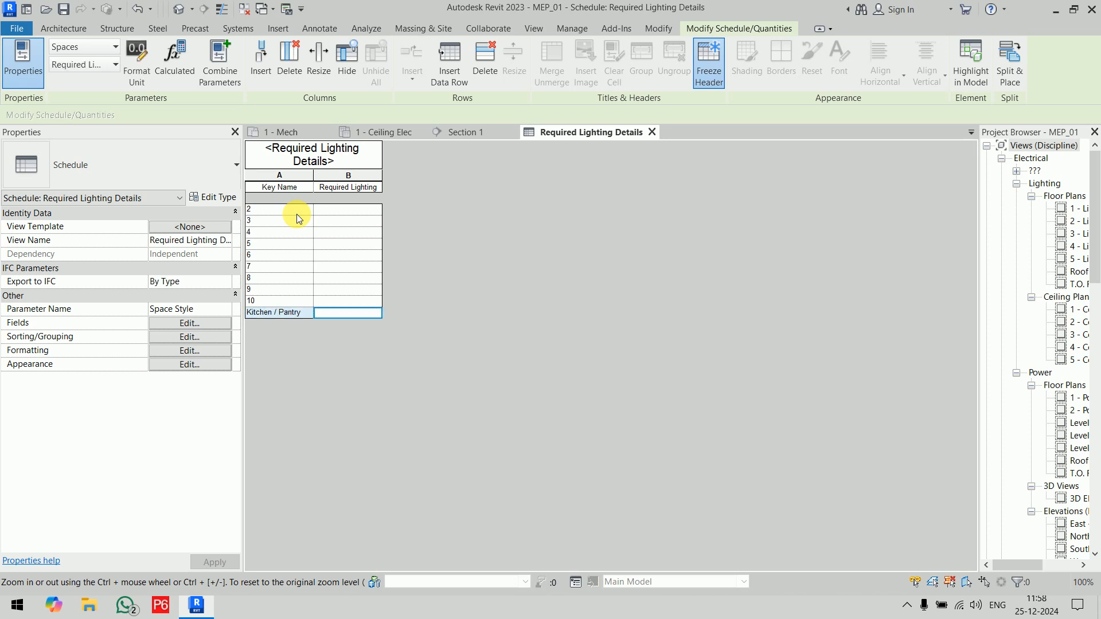
type("750 lx")
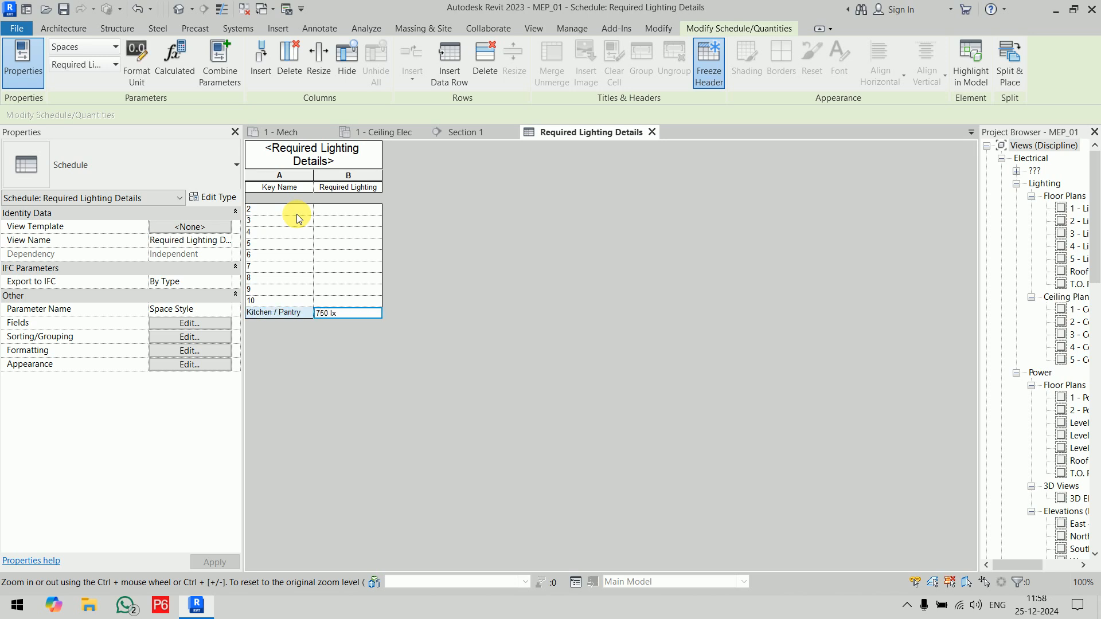